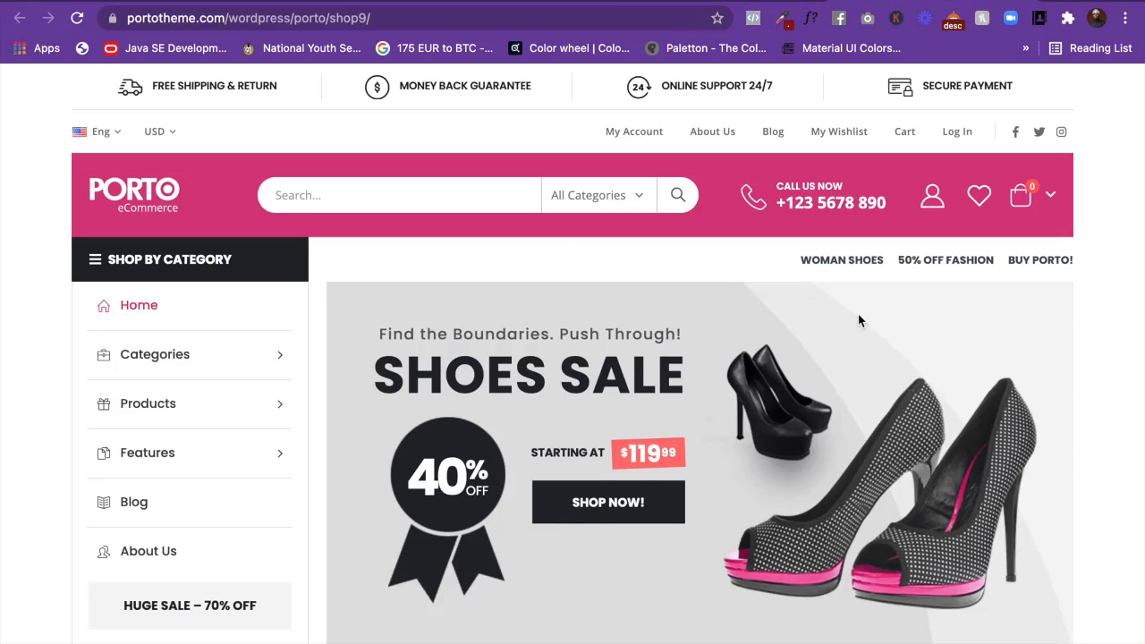
Open the Women Black Bag product page on the Porto demo and scroll through it.
{"action": "scroll", "coordinate": [858, 318], "scroll_direction": "down", "scroll_amount": 5}
{"action": "scroll", "coordinate": [858, 320], "scroll_direction": "down", "scroll_amount": 5}
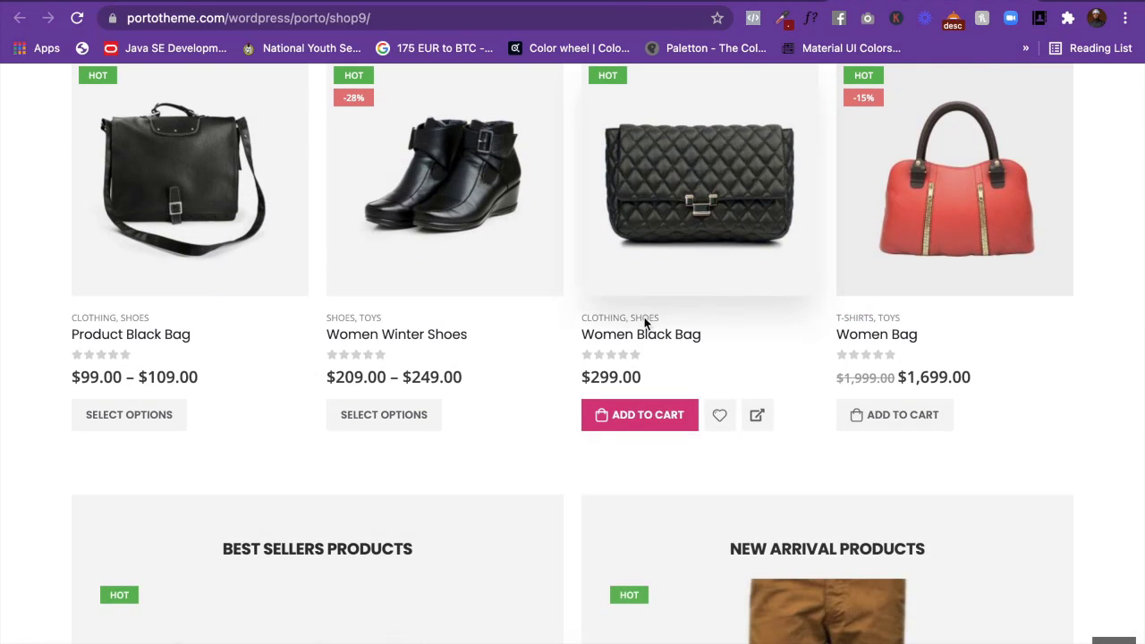
{"action": "left_click", "coordinate": [693, 224]}
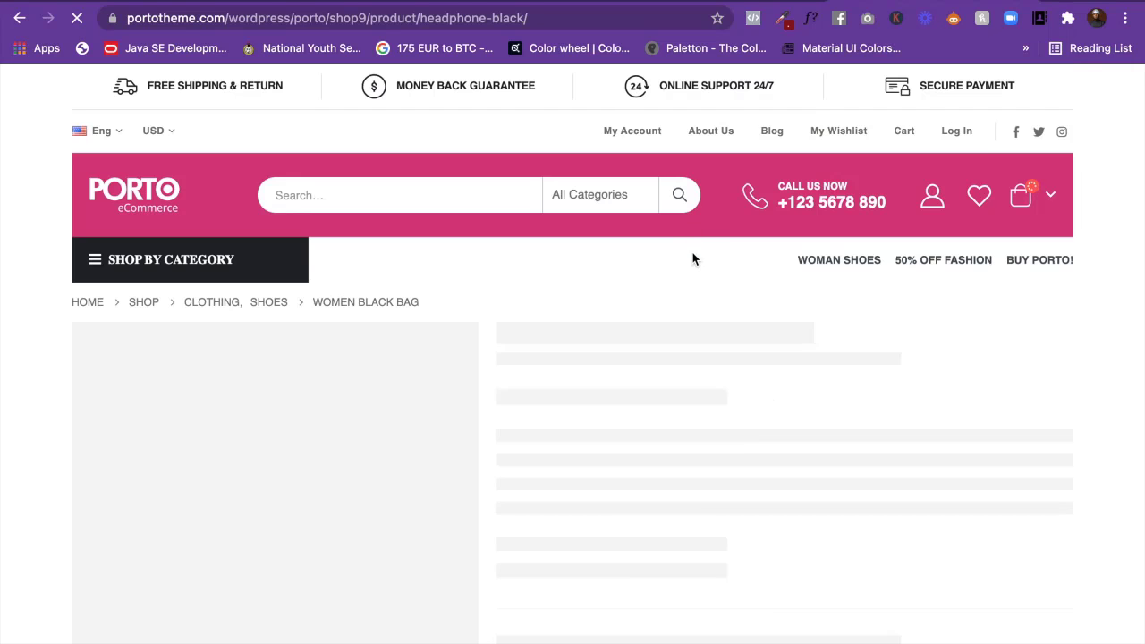
{"action": "scroll", "coordinate": [677, 427], "scroll_direction": "down", "scroll_amount": 1}
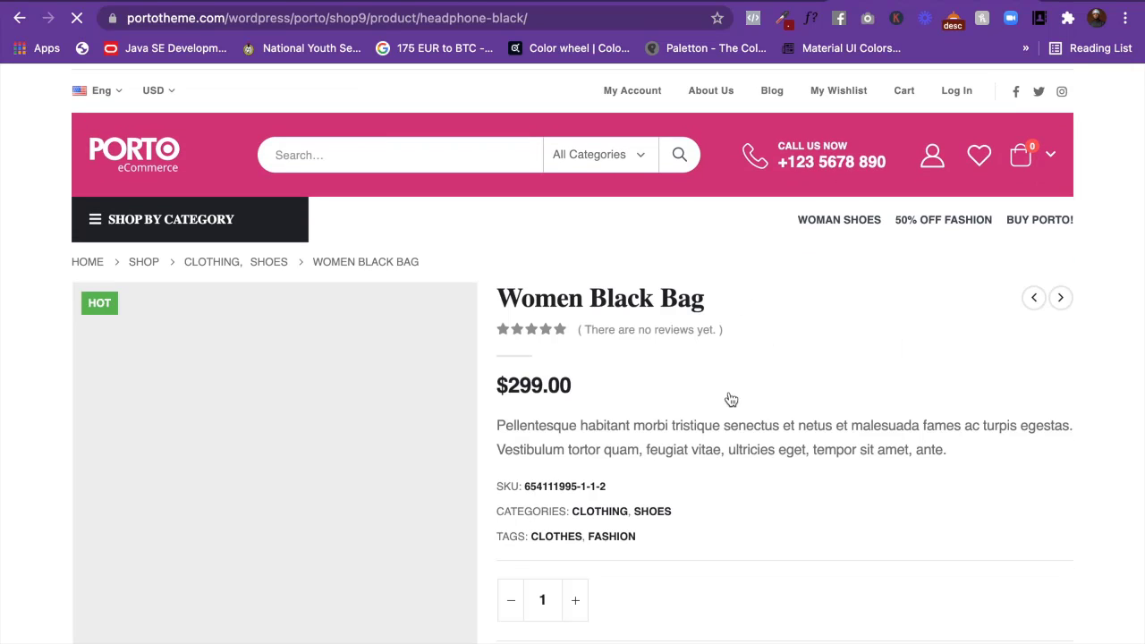
{"action": "scroll", "coordinate": [667, 305], "scroll_direction": "down", "scroll_amount": 2}
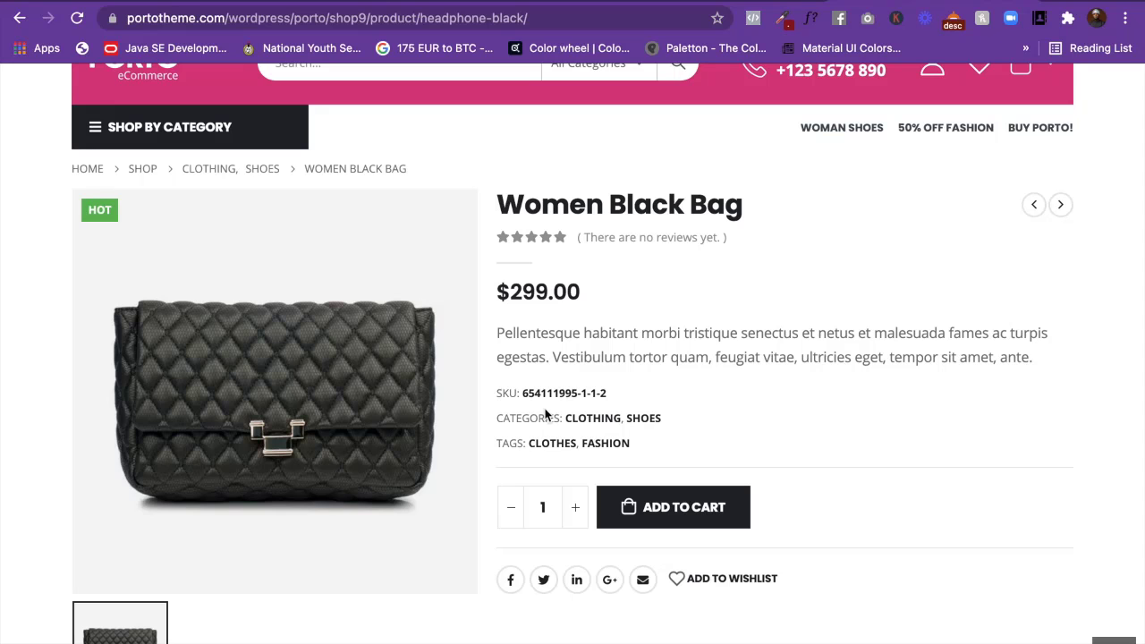
{"action": "scroll", "coordinate": [603, 347], "scroll_direction": "down", "scroll_amount": 6}
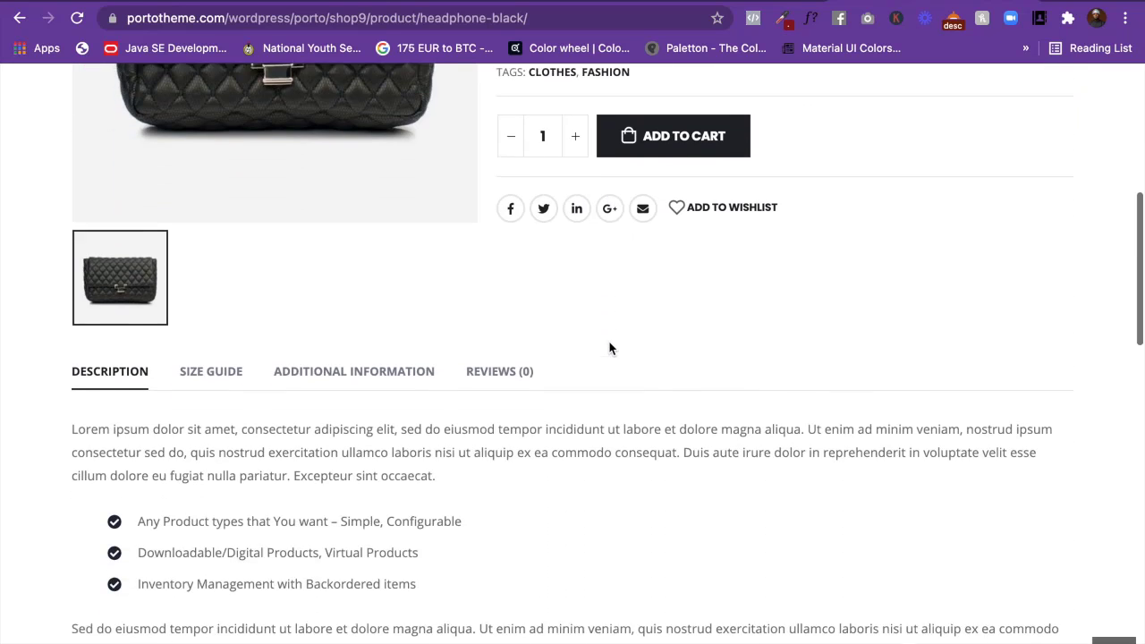
{"action": "scroll", "coordinate": [590, 342], "scroll_direction": "down", "scroll_amount": 2}
View the bag's size chart and its weight, dimensions, colour and size details.
{"action": "left_click", "coordinate": [223, 116]}
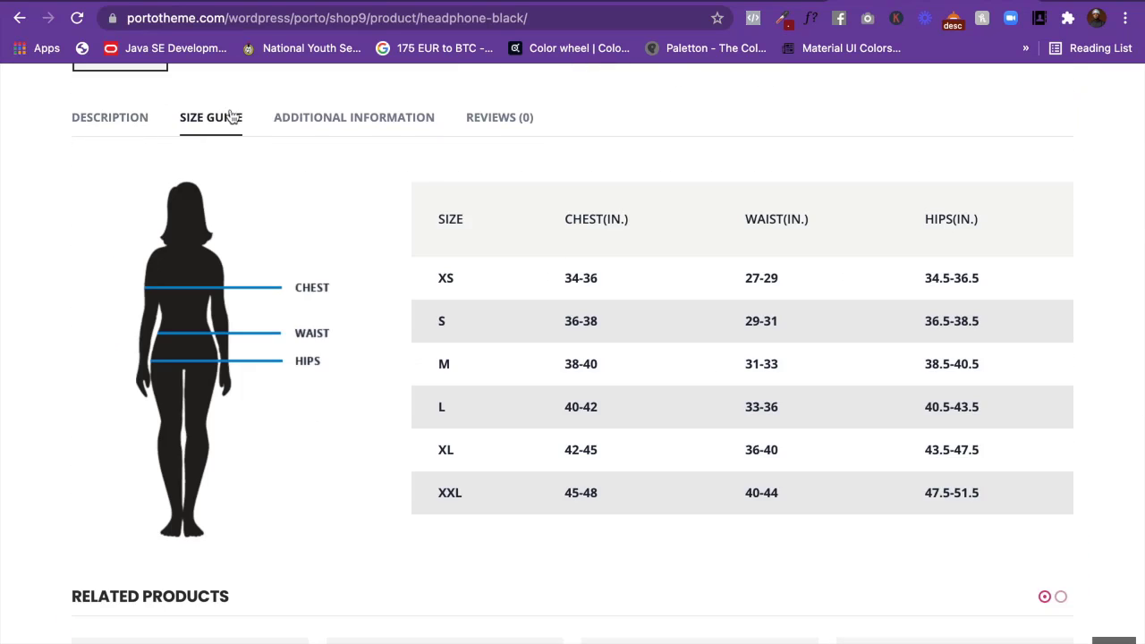
{"action": "scroll", "coordinate": [585, 269], "scroll_direction": "down", "scroll_amount": 1}
{"action": "scroll", "coordinate": [585, 273], "scroll_direction": "up", "scroll_amount": 3}
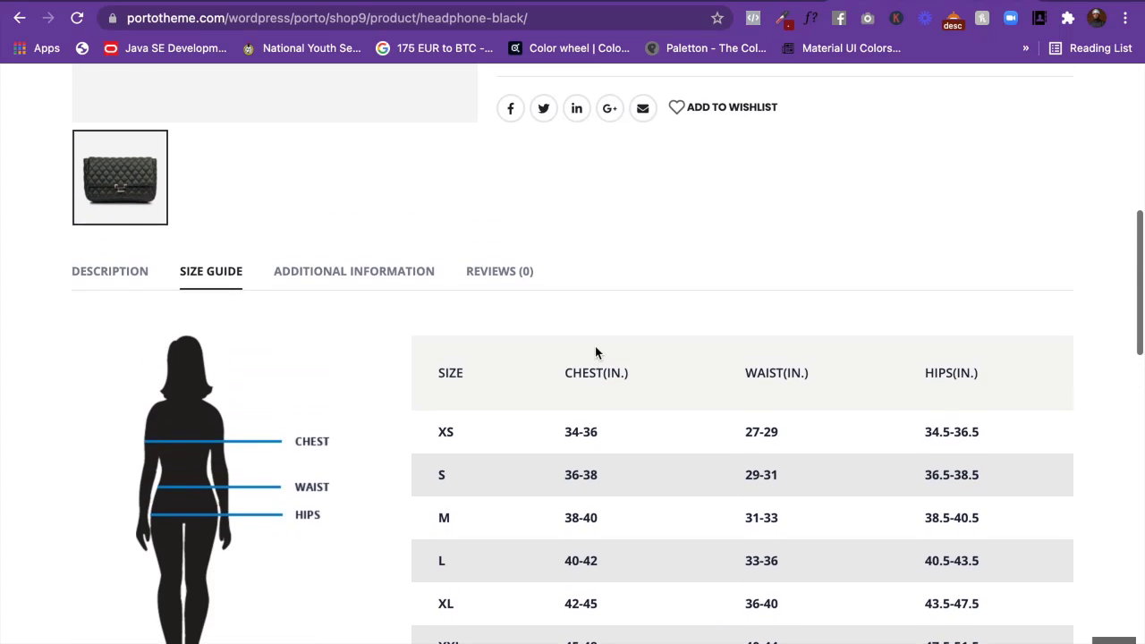
{"action": "left_click", "coordinate": [347, 275]}
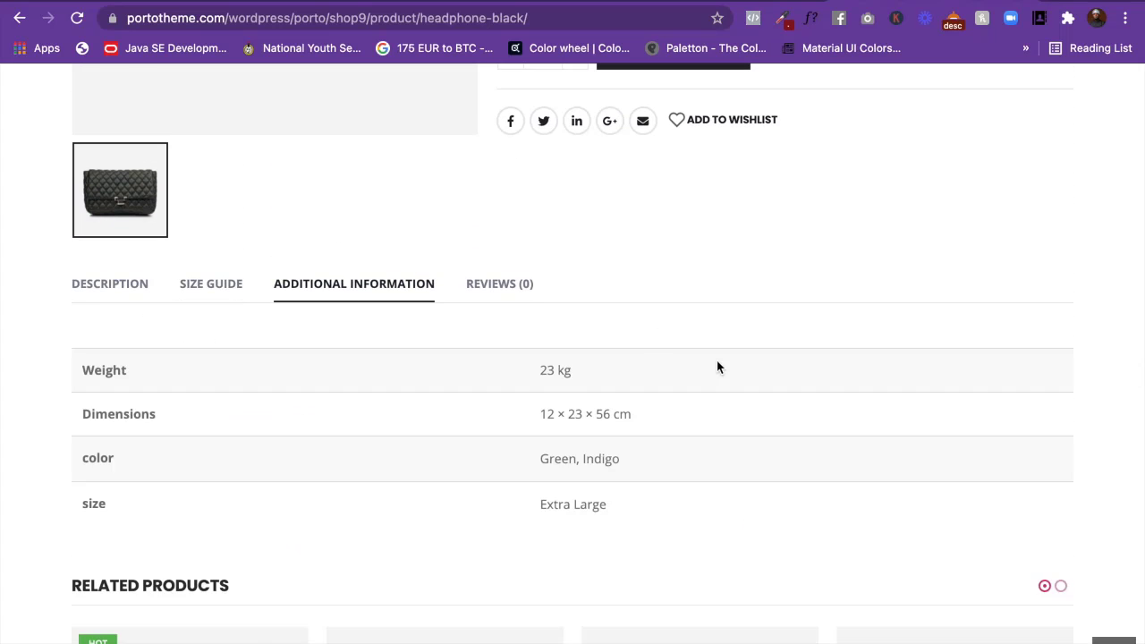
{"action": "scroll", "coordinate": [717, 367], "scroll_direction": "down", "scroll_amount": 3}
{"action": "scroll", "coordinate": [716, 367], "scroll_direction": "down", "scroll_amount": 5}
{"action": "scroll", "coordinate": [716, 366], "scroll_direction": "up", "scroll_amount": 10}
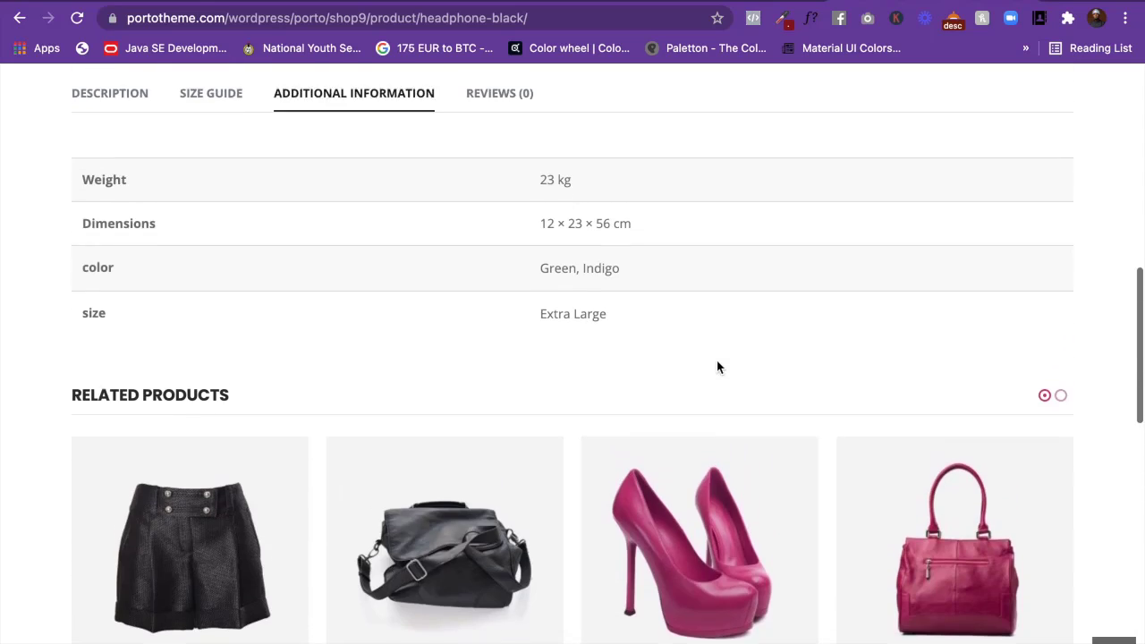
{"action": "scroll", "coordinate": [716, 362], "scroll_direction": "up", "scroll_amount": 4}
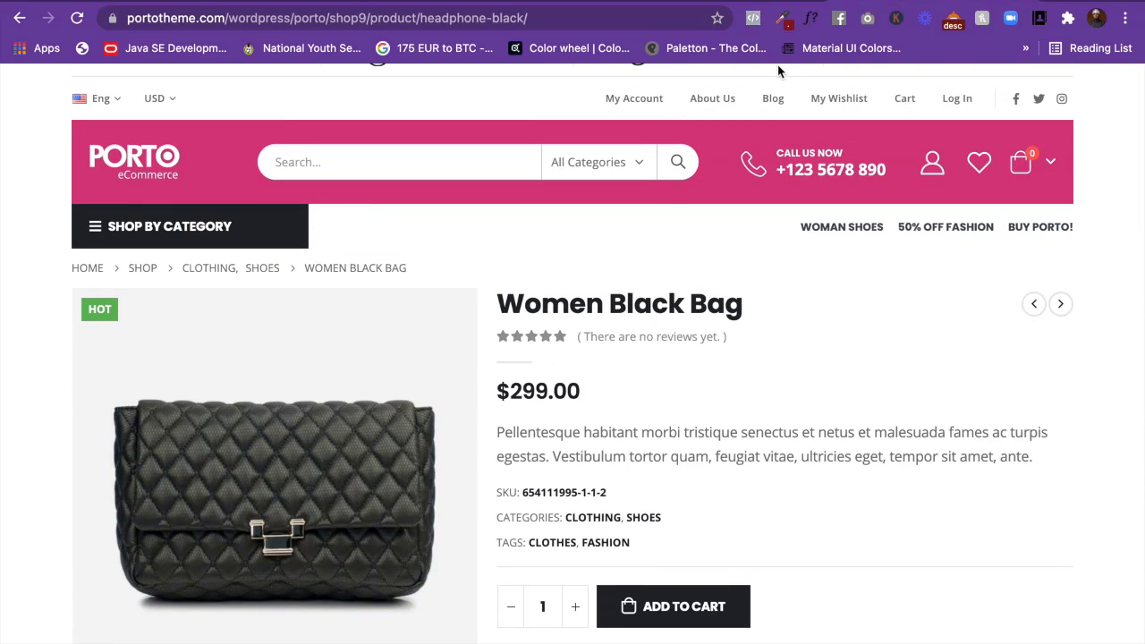
Go back to the shop6 demo page and scroll over it.
{"action": "key", "text": "super+bracketleft"}
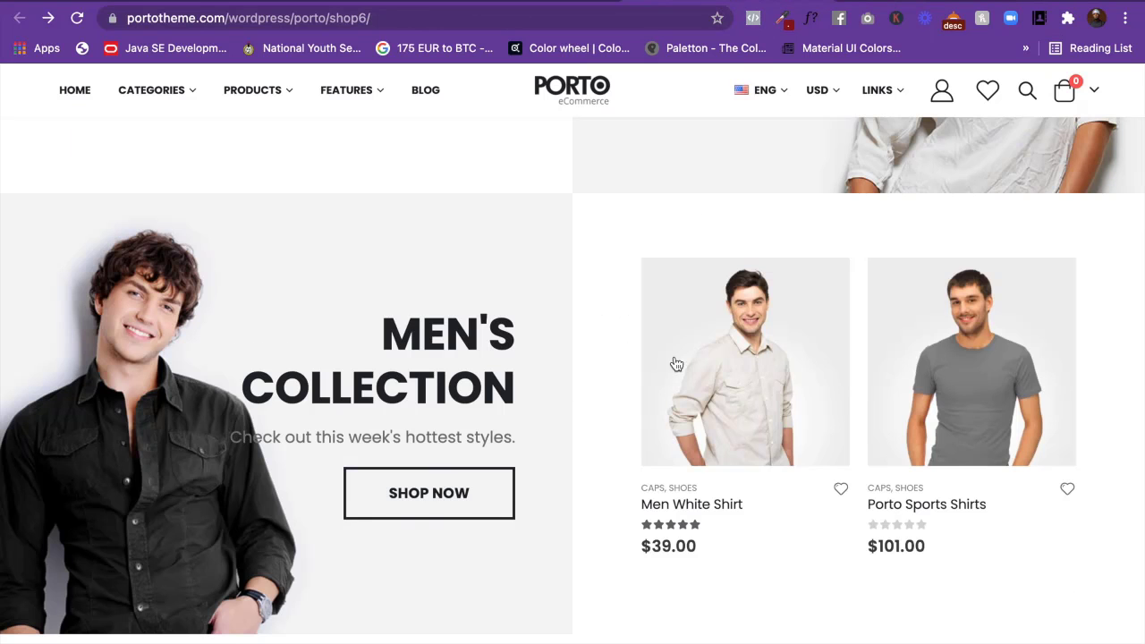
{"action": "scroll", "coordinate": [676, 362], "scroll_direction": "up", "scroll_amount": 3}
{"action": "scroll", "coordinate": [676, 362], "scroll_direction": "up", "scroll_amount": 10}
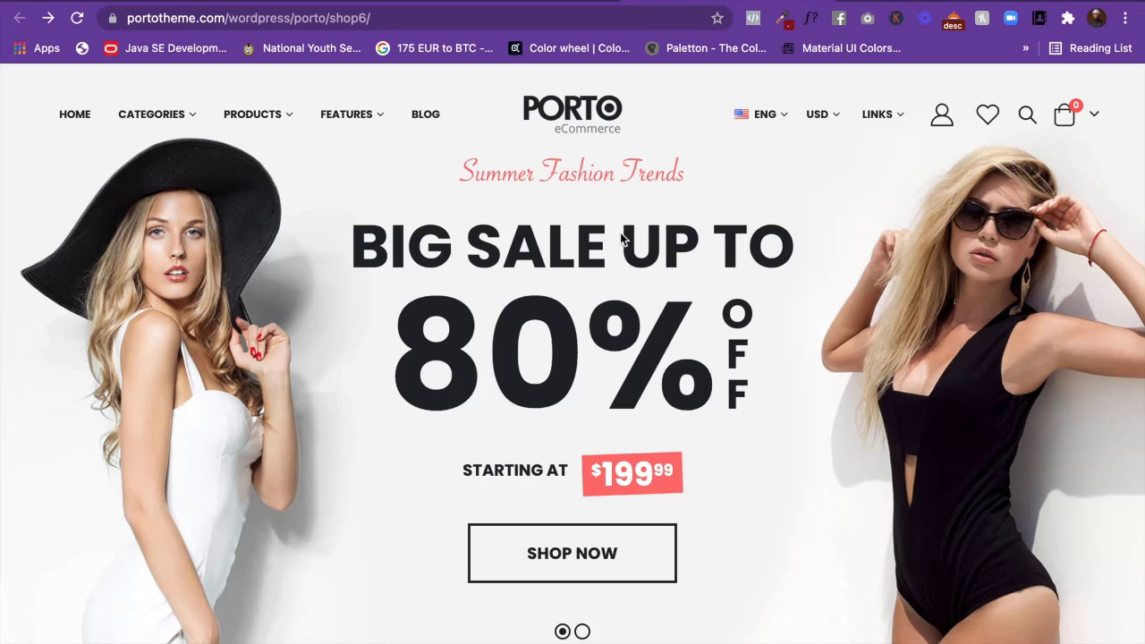
{"action": "scroll", "coordinate": [716, 443], "scroll_direction": "down", "scroll_amount": 3}
{"action": "scroll", "coordinate": [741, 278], "scroll_direction": "up", "scroll_amount": 3}
Switch to the goglobal.ng Web Tools page and look over its provider list.
{"action": "key", "text": "ctrl+Tab"}
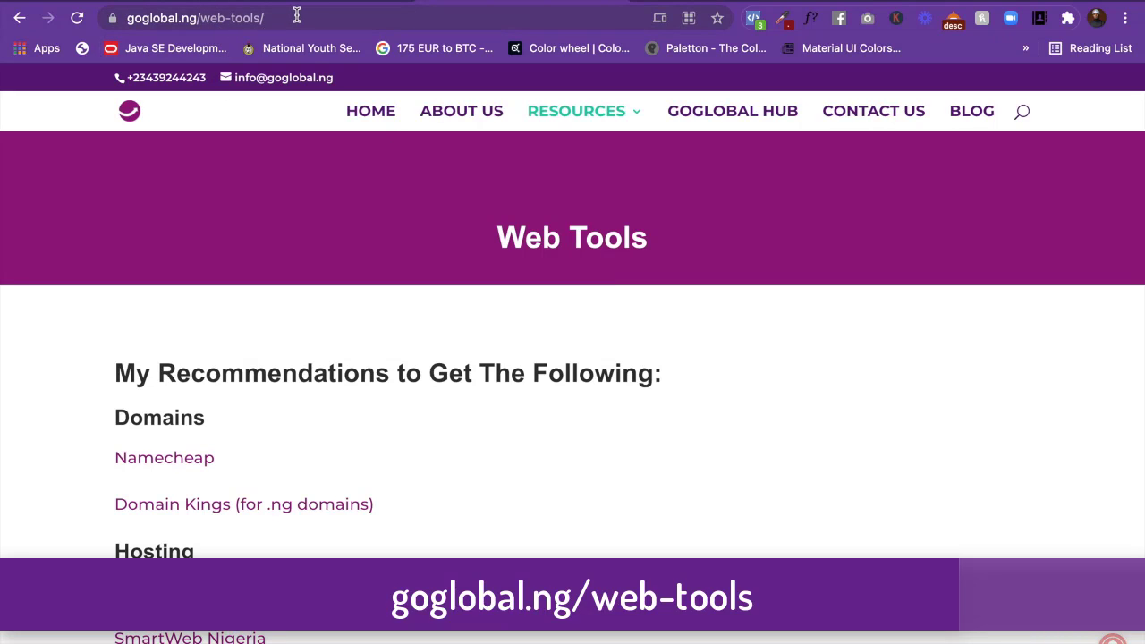
{"action": "left_click_drag", "start_coordinate": [295, 16], "coordinate": [102, 18]}
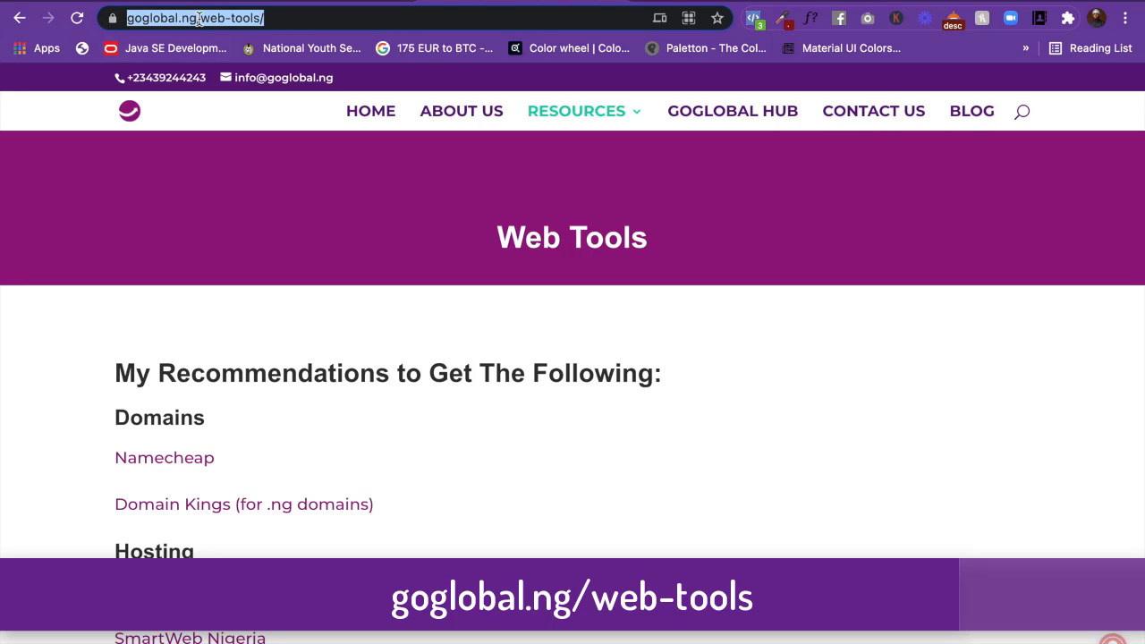
{"action": "left_click", "coordinate": [472, 362]}
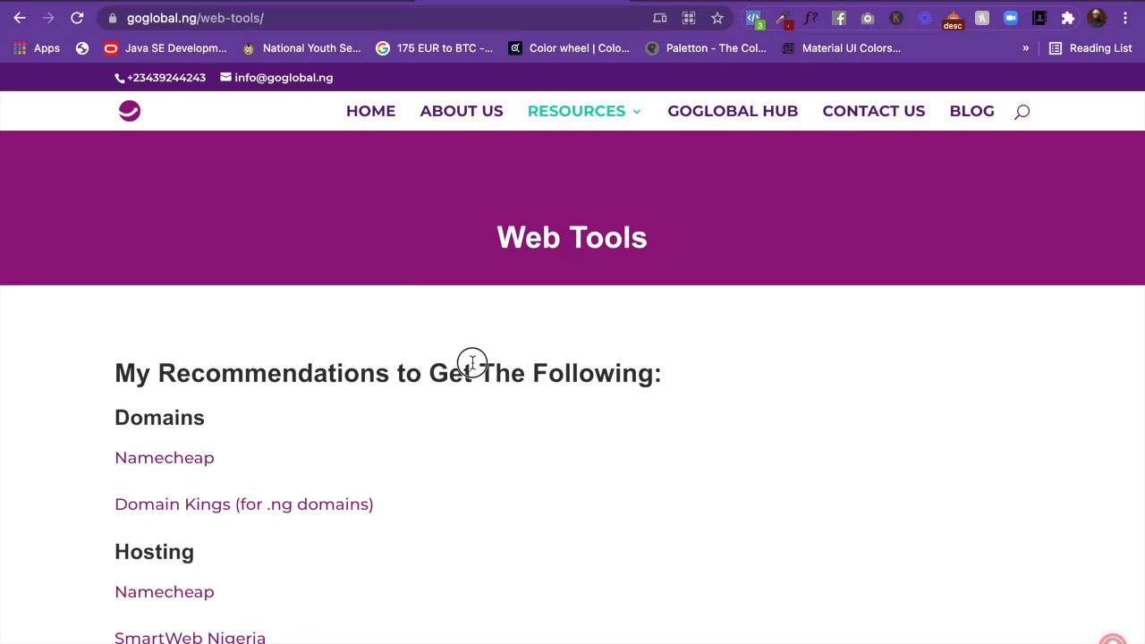
{"action": "scroll", "coordinate": [473, 362], "scroll_direction": "down", "scroll_amount": 4}
{"action": "scroll", "coordinate": [472, 362], "scroll_direction": "up", "scroll_amount": 5}
Open the recommended Namecheap site and search for houseoflass.com.
{"action": "left_click", "coordinate": [182, 460]}
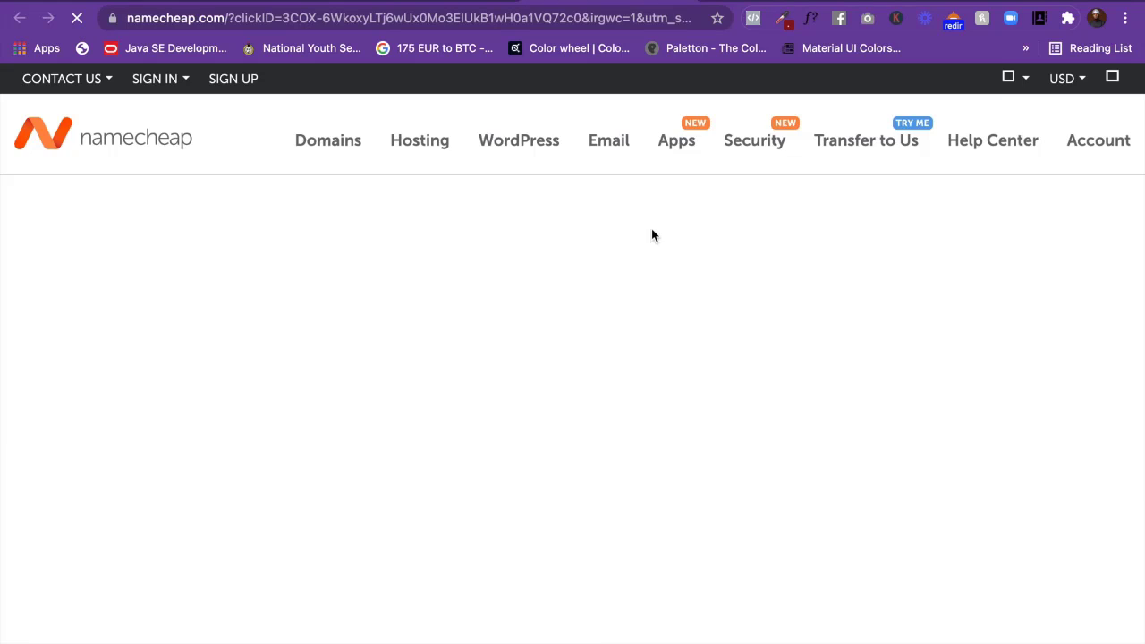
{"action": "scroll", "coordinate": [651, 347], "scroll_direction": "down", "scroll_amount": 3}
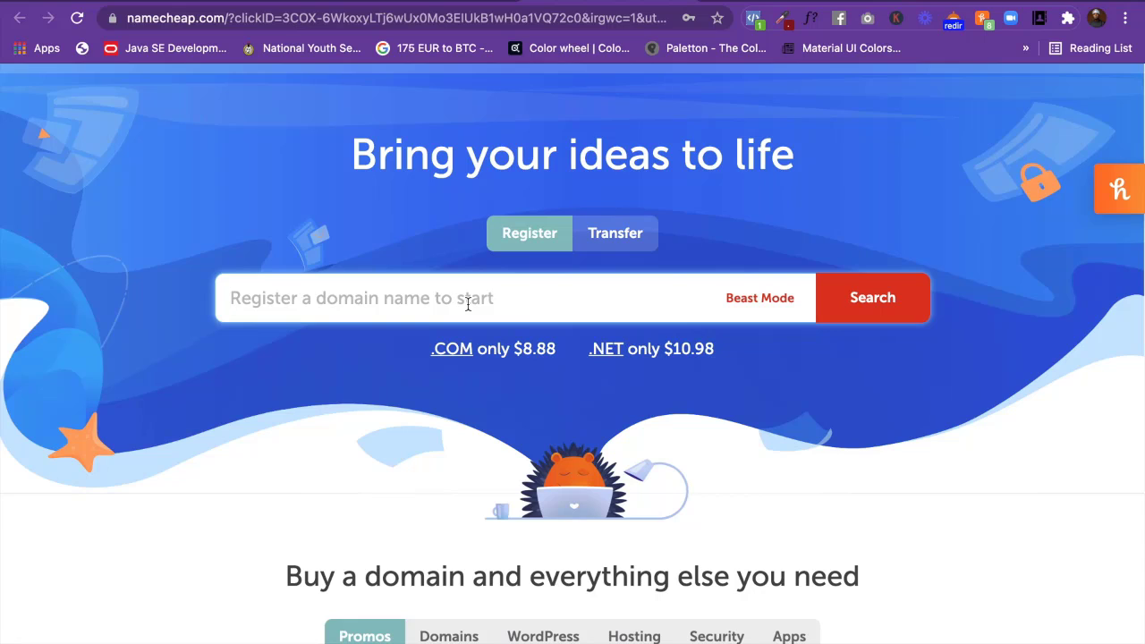
{"action": "type", "text": "houseof"}
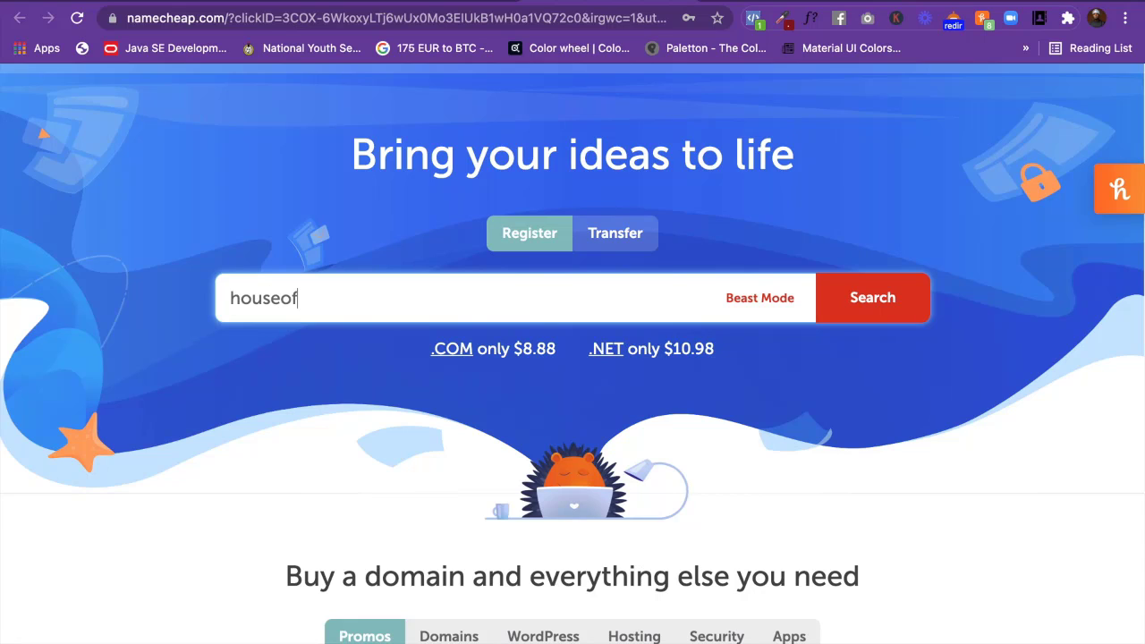
{"action": "type", "text": "lass.com"}
{"action": "key", "text": "Return"}
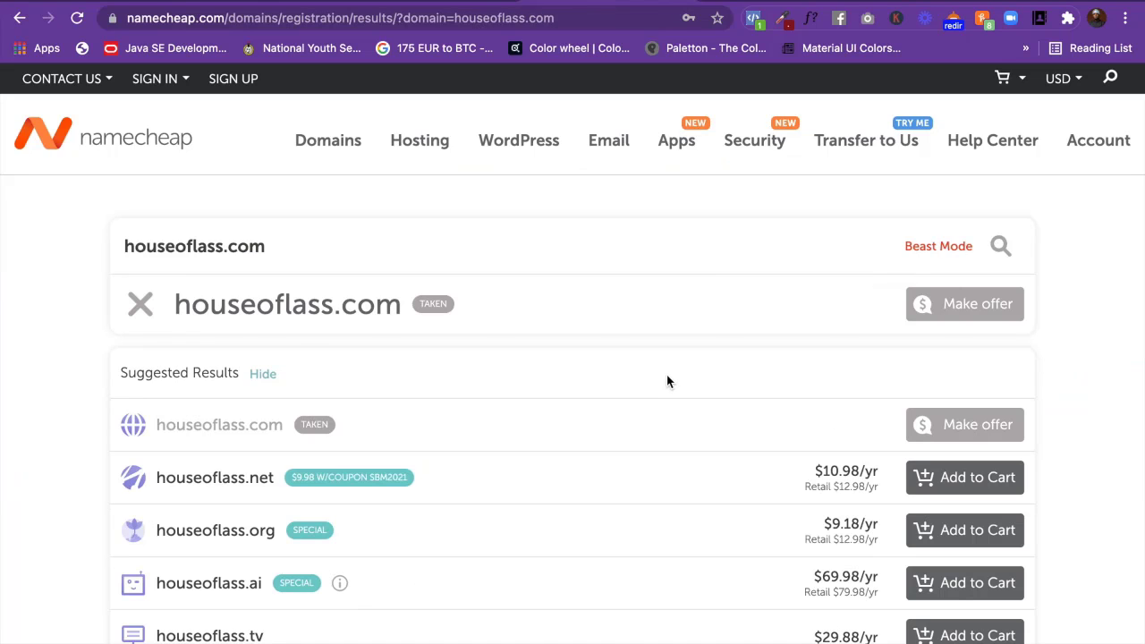
Review the result marking houseoflass.com as taken, with .net, .org, .ai and .tv alternatives.
{"action": "mouse_move", "coordinate": [433, 307]}
{"action": "left_click_drag", "start_coordinate": [176, 305], "coordinate": [408, 317]}
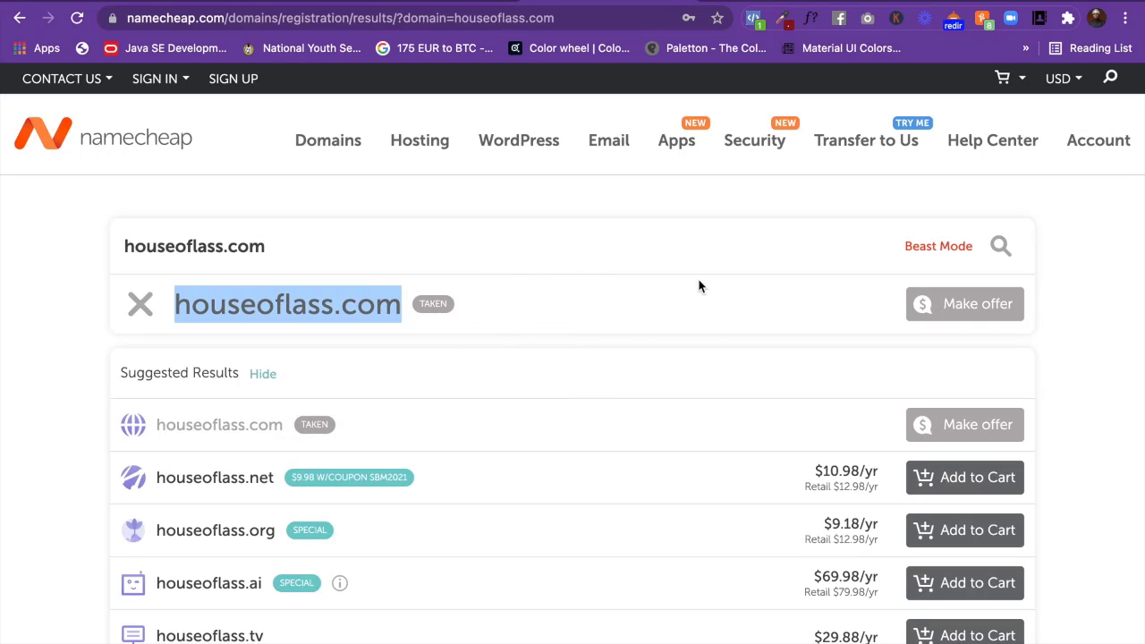
{"action": "left_click", "coordinate": [1073, 230]}
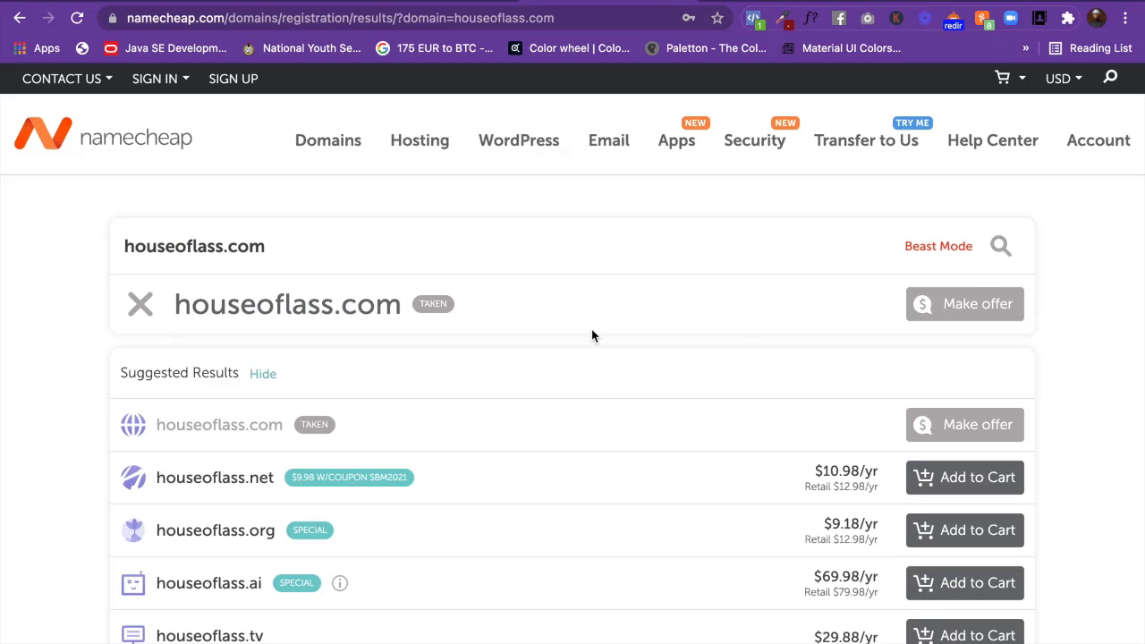
{"action": "scroll", "coordinate": [593, 333], "scroll_direction": "down", "scroll_amount": 1}
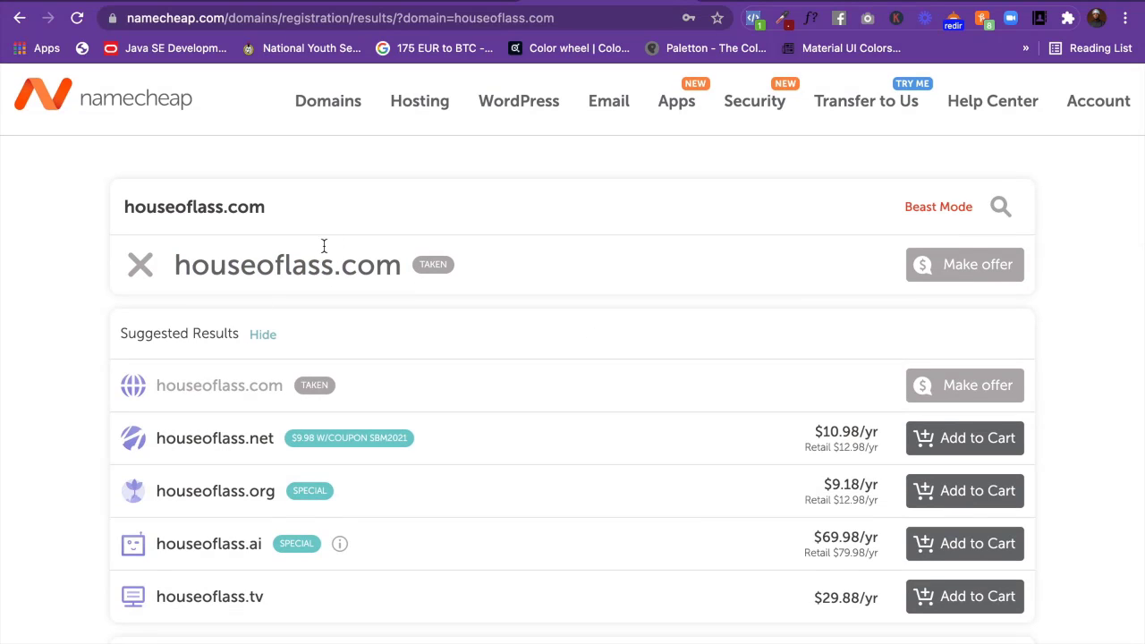
{"action": "left_click_drag", "start_coordinate": [402, 268], "coordinate": [171, 265]}
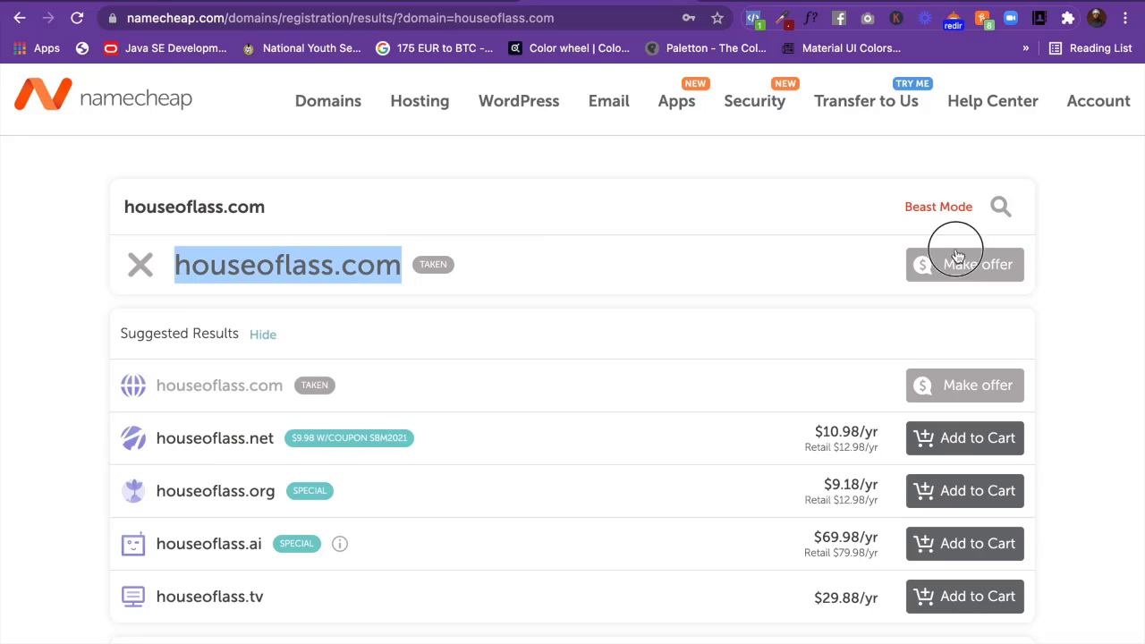
{"action": "left_click", "coordinate": [952, 263]}
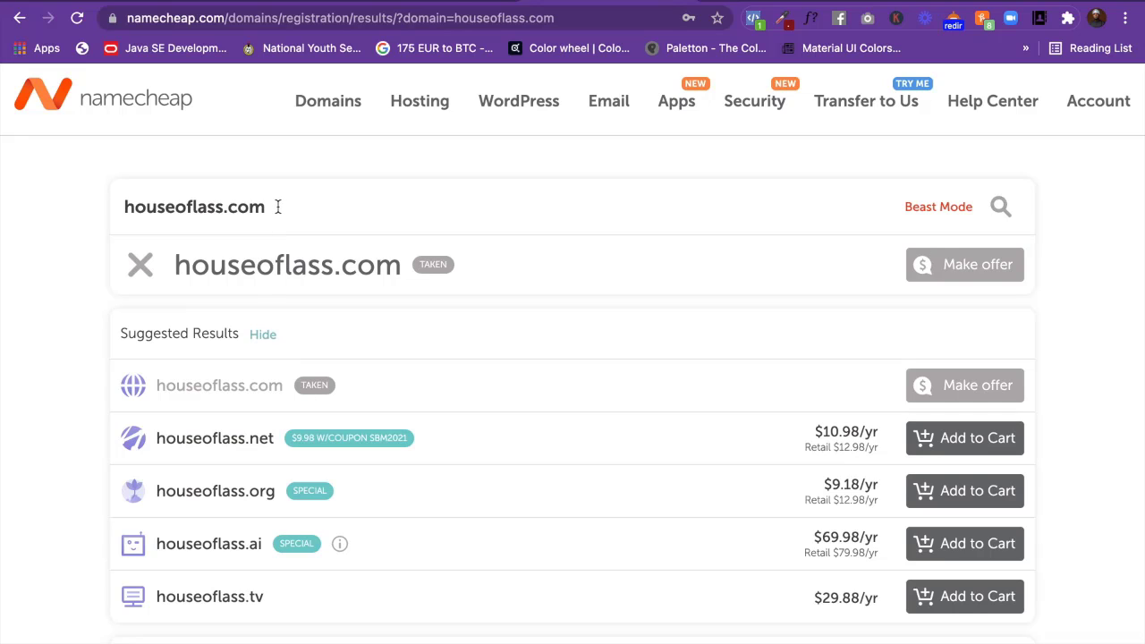
{"action": "double_click", "coordinate": [215, 205]}
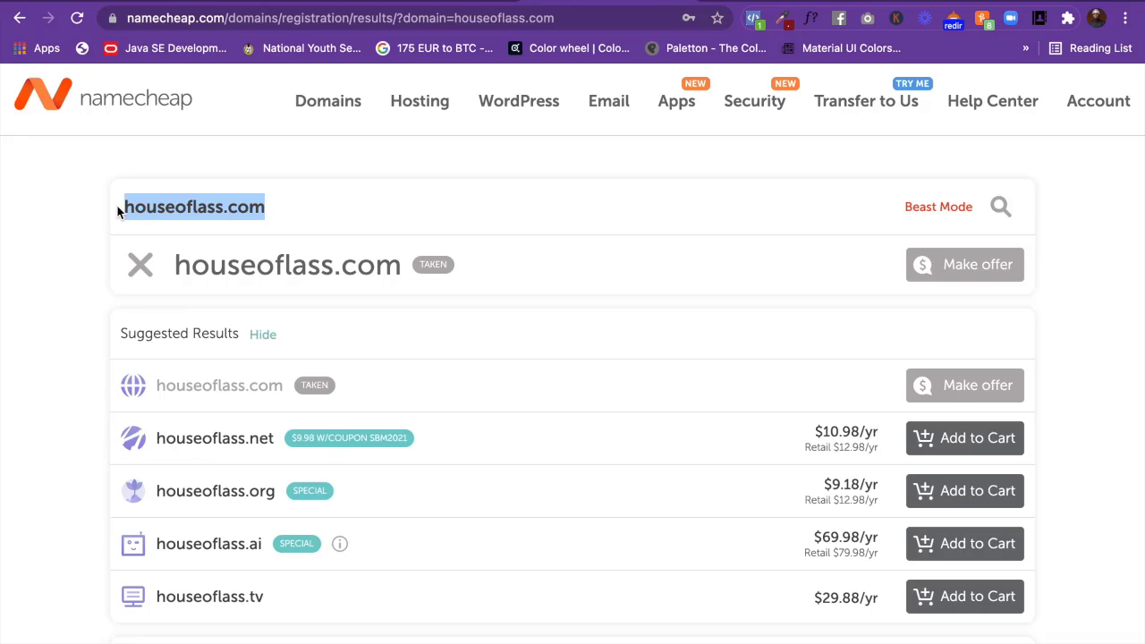
{"action": "type", "text": "la"}
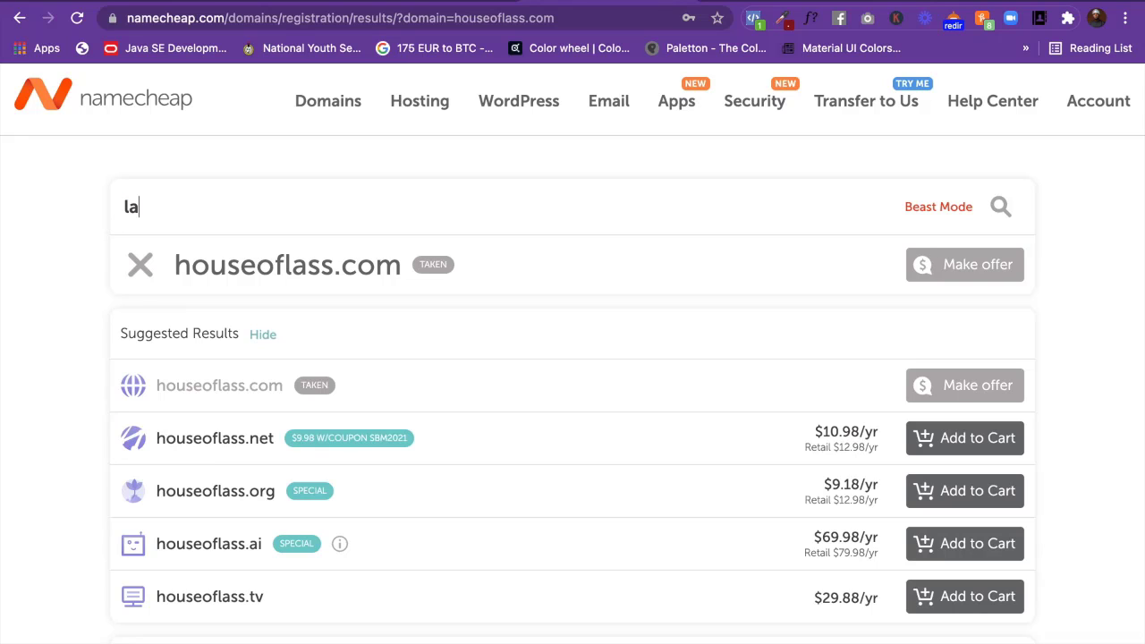
{"action": "type", "text": "sshous"}
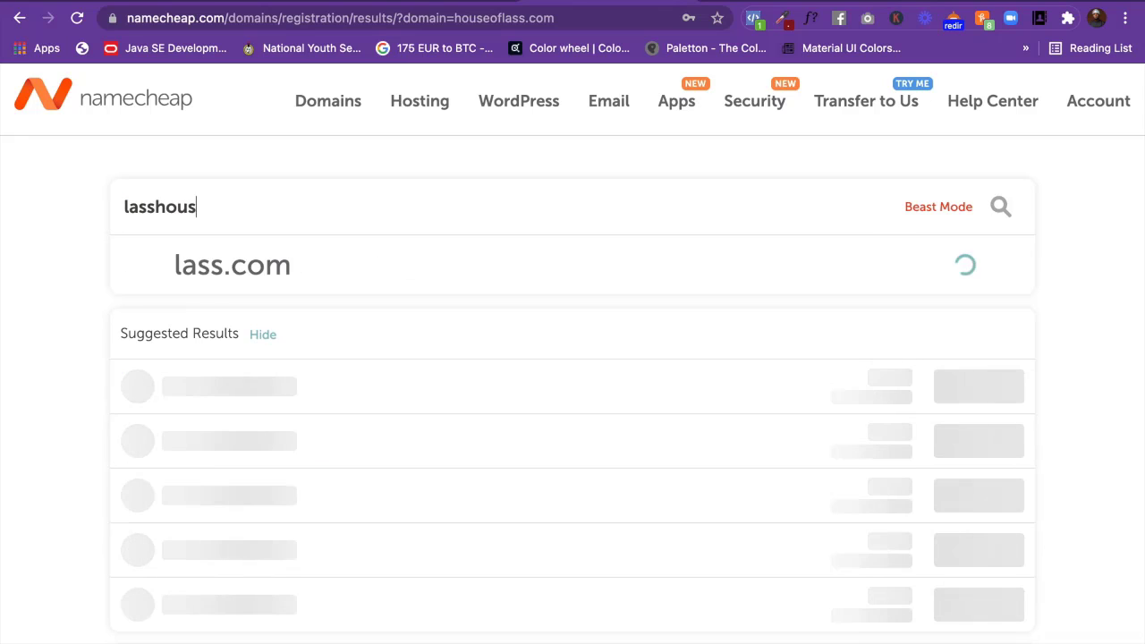
{"action": "type", "text": "e.com"}
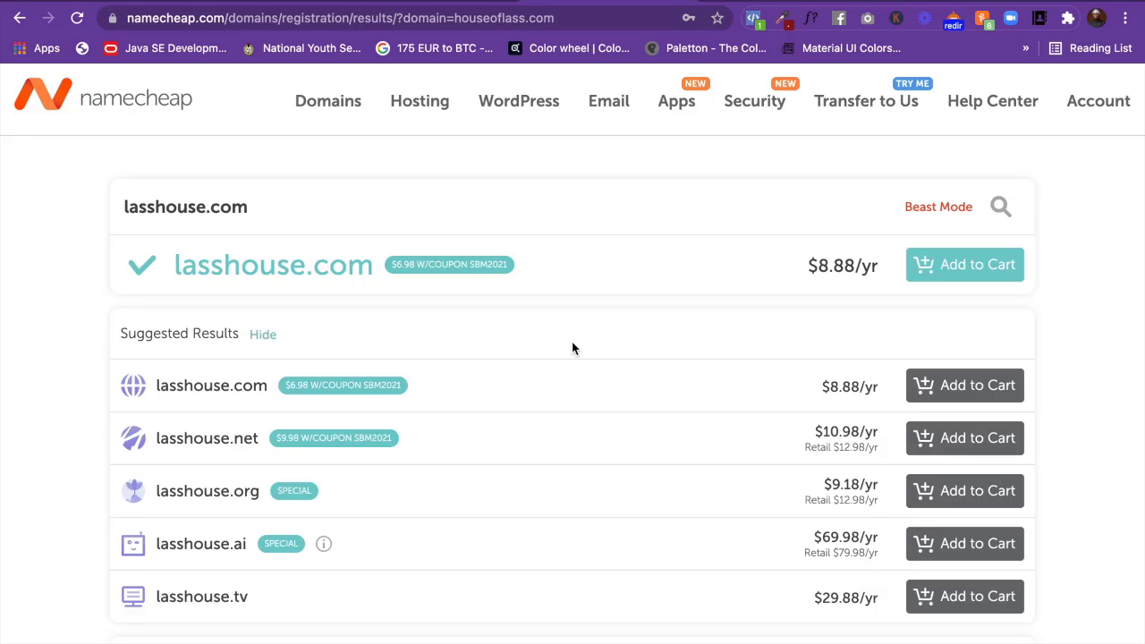
{"action": "scroll", "coordinate": [572, 342], "scroll_direction": "down", "scroll_amount": 3}
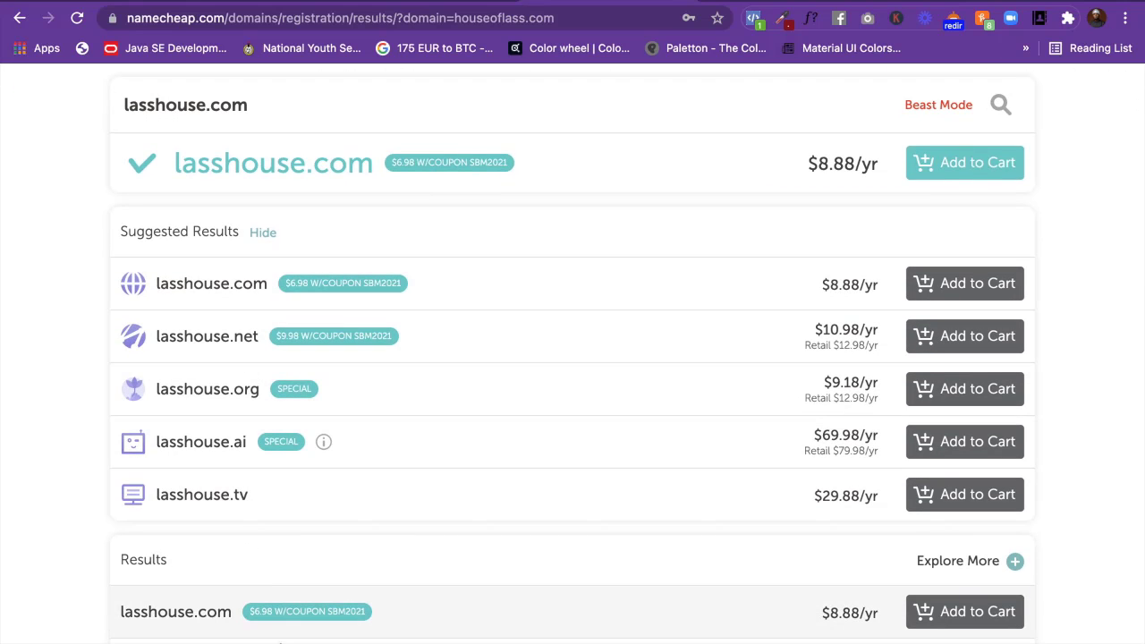
{"action": "scroll", "coordinate": [244, 536], "scroll_direction": "down", "scroll_amount": 5}
{"action": "scroll", "coordinate": [383, 531], "scroll_direction": "down", "scroll_amount": 10}
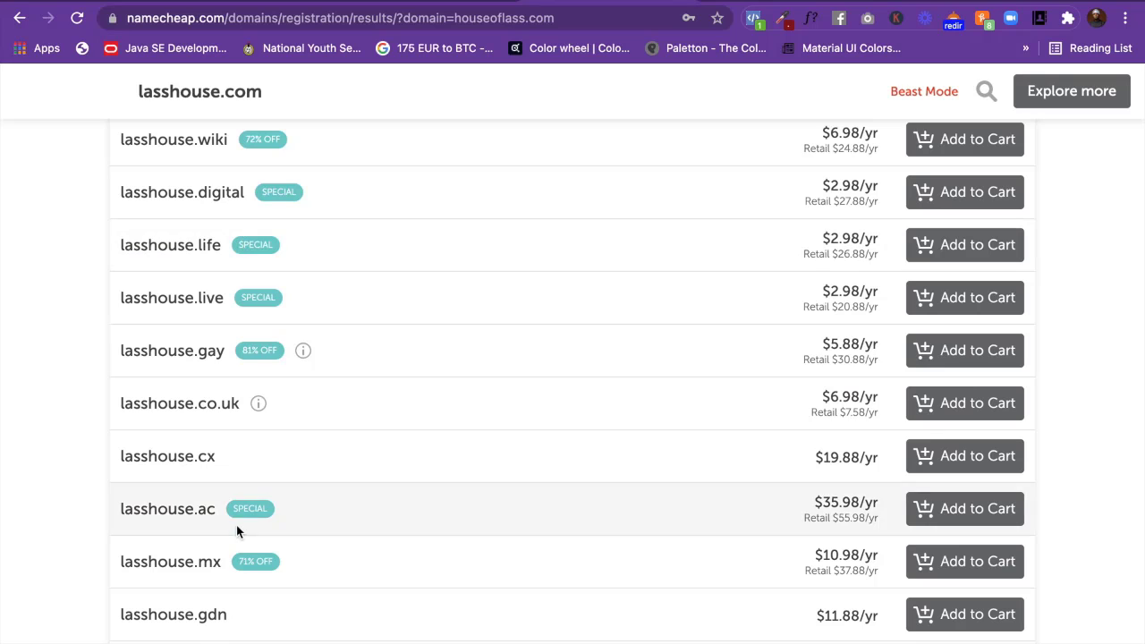
{"action": "scroll", "coordinate": [415, 162], "scroll_direction": "up", "scroll_amount": 15}
{"action": "scroll", "coordinate": [414, 162], "scroll_direction": "up", "scroll_amount": 3}
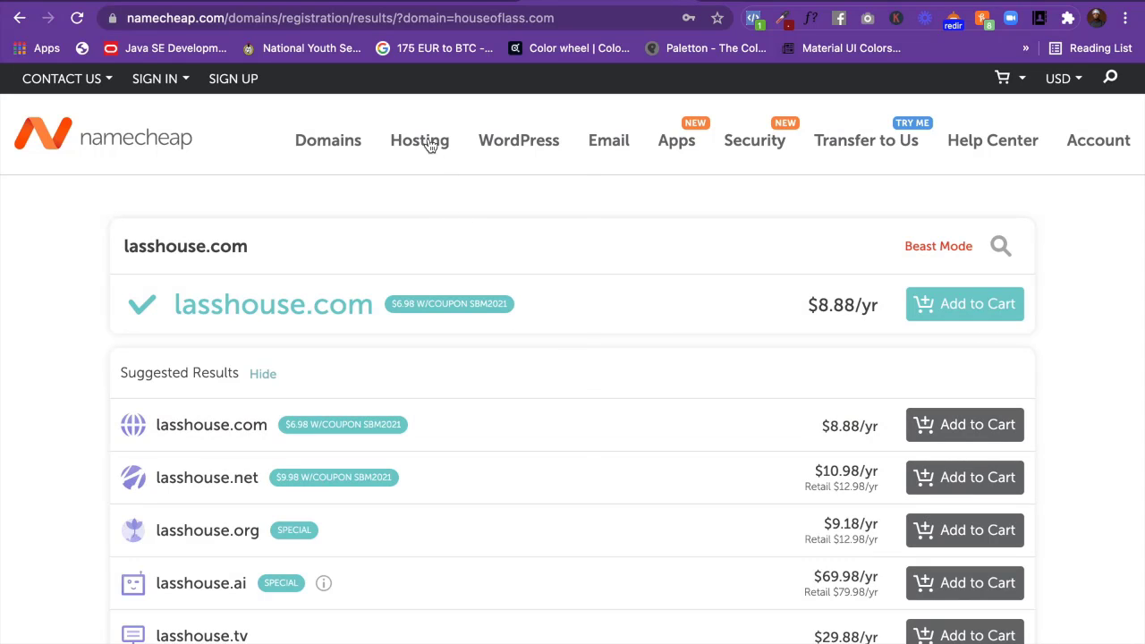
Open Namecheap's Shared Hosting plans page from the Hosting menu.
{"action": "mouse_move", "coordinate": [421, 146]}
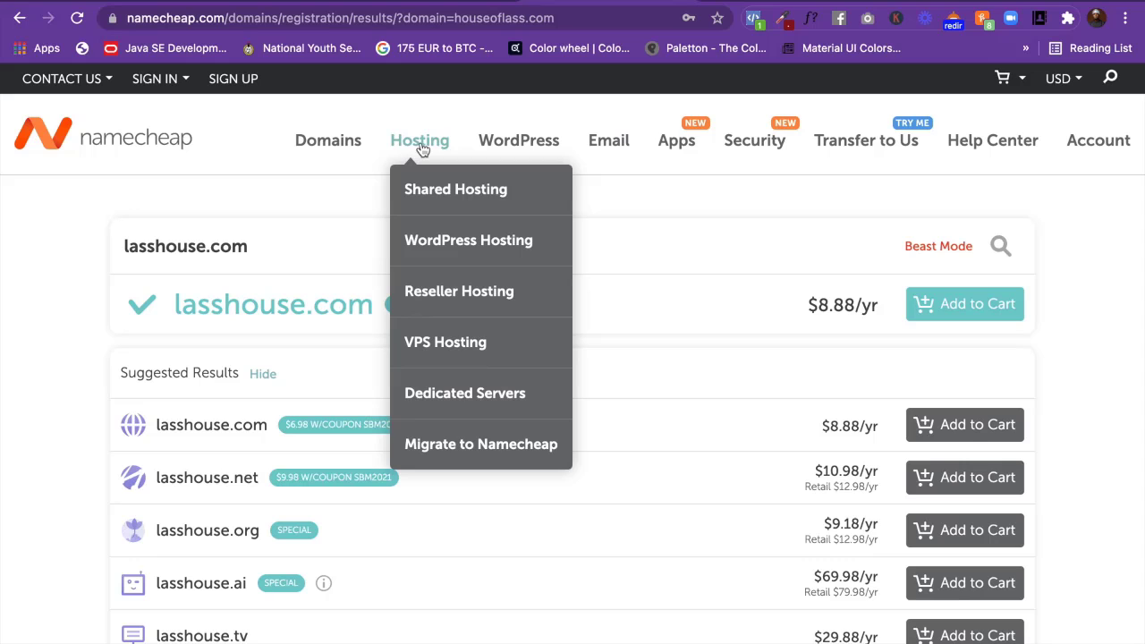
{"action": "left_click", "coordinate": [442, 191]}
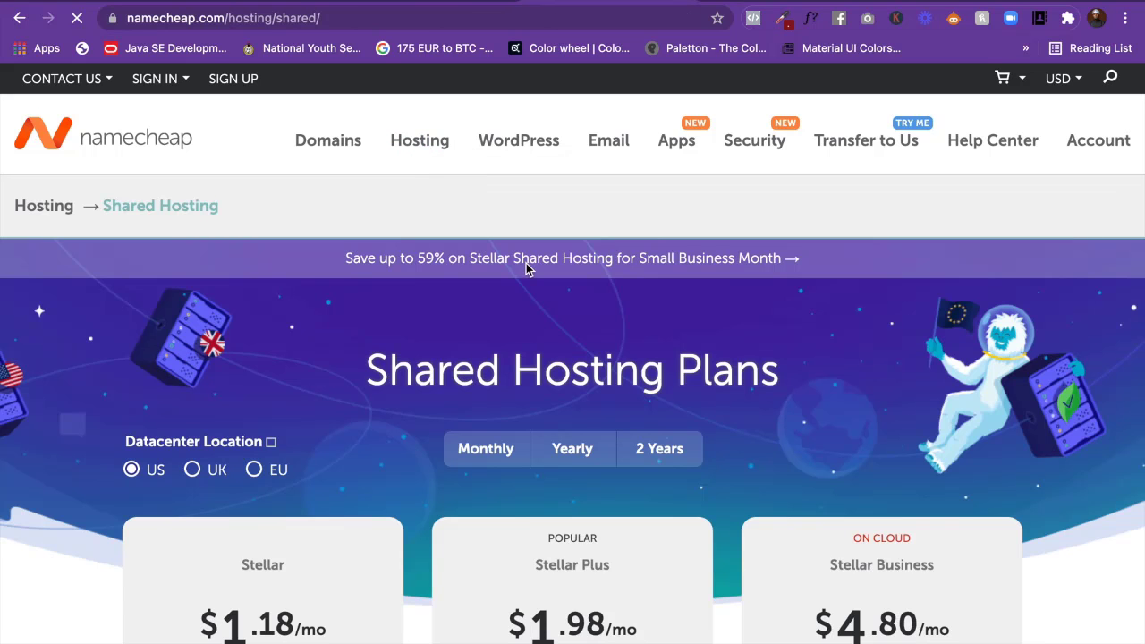
{"action": "scroll", "coordinate": [525, 263], "scroll_direction": "down", "scroll_amount": 5}
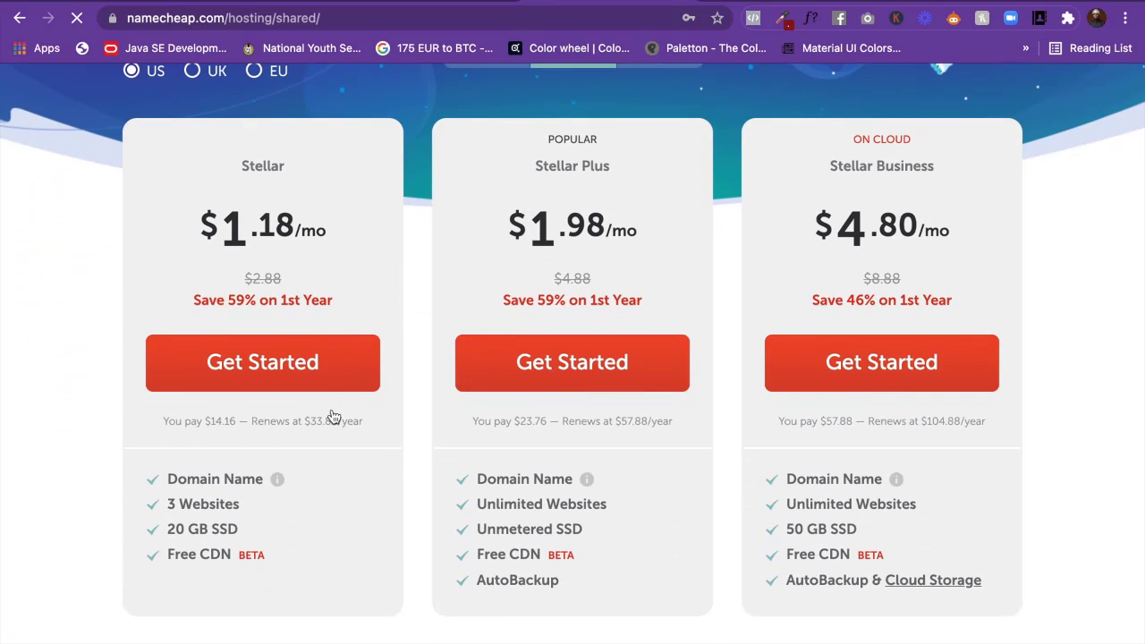
Check the Stellar plan's $33.88/year renewal price and 3 Websites limit.
{"action": "left_click", "coordinate": [184, 423]}
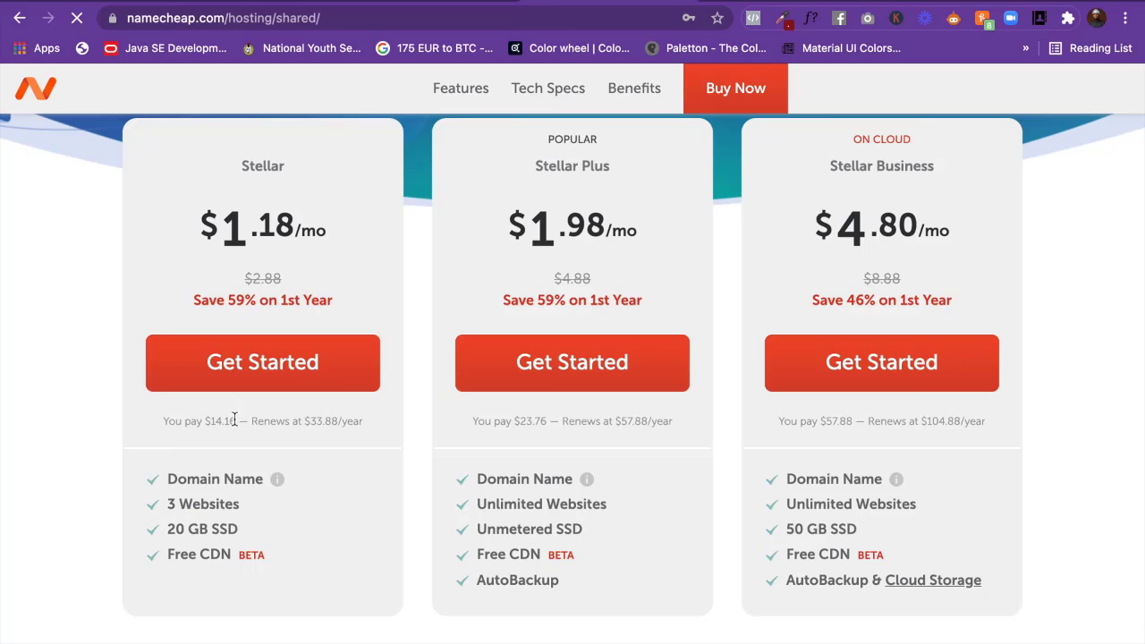
{"action": "left_click_drag", "start_coordinate": [305, 420], "coordinate": [375, 424]}
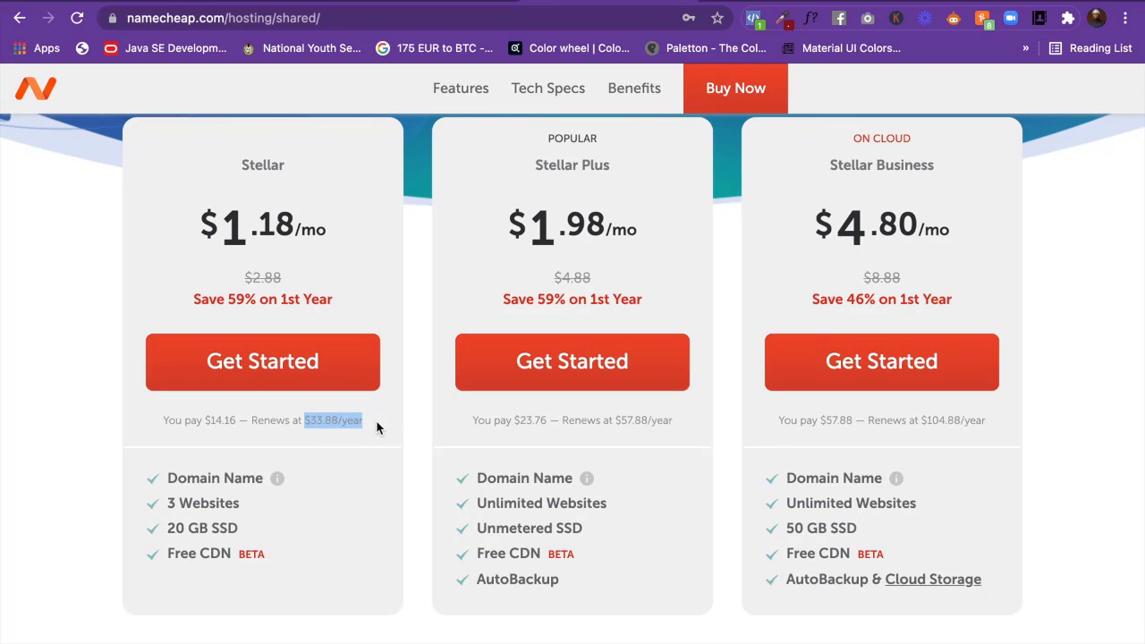
{"action": "left_click", "coordinate": [374, 419]}
{"action": "left_click_drag", "start_coordinate": [373, 428], "coordinate": [299, 429]}
{"action": "left_click_drag", "start_coordinate": [165, 506], "coordinate": [264, 512]}
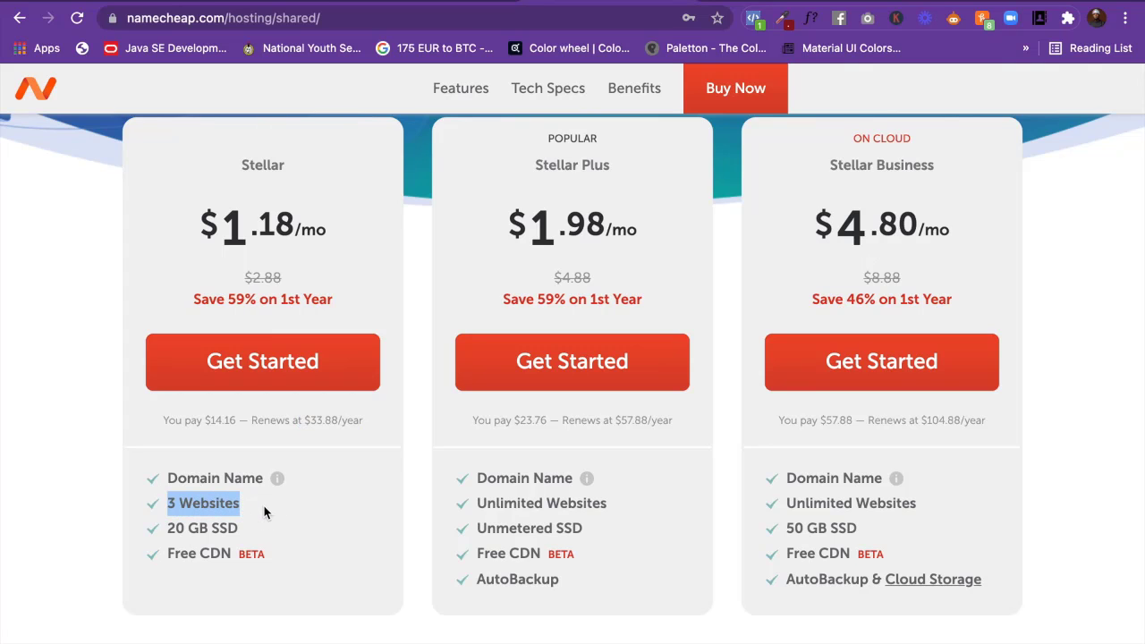
{"action": "left_click", "coordinate": [408, 441]}
{"action": "scroll", "coordinate": [408, 442], "scroll_direction": "up", "scroll_amount": 2}
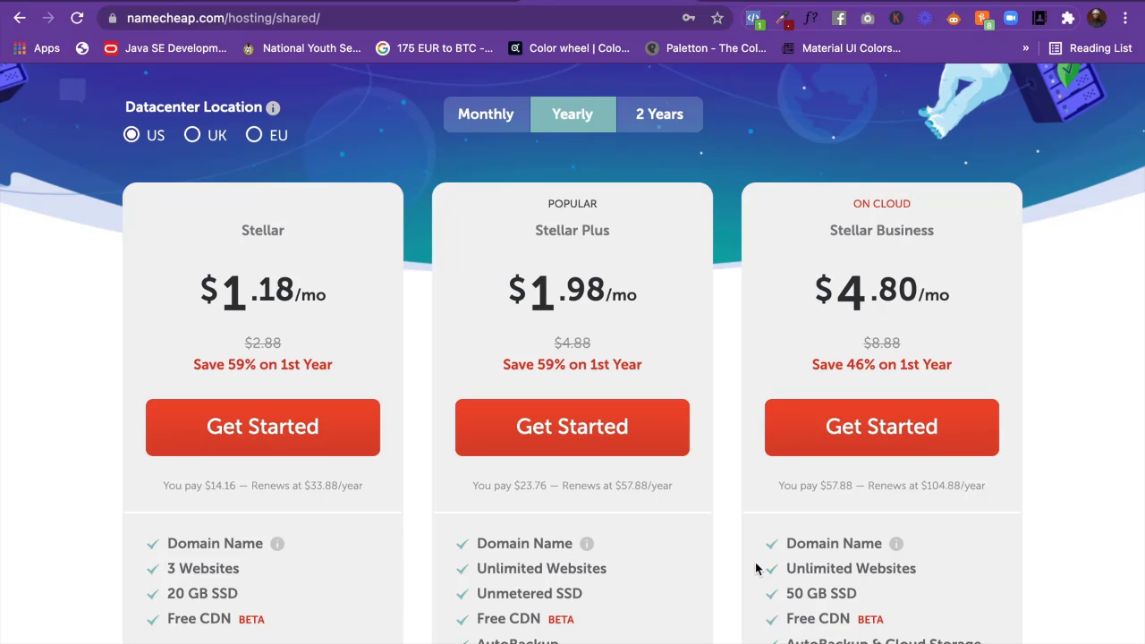
{"action": "scroll", "coordinate": [733, 342], "scroll_direction": "up", "scroll_amount": 3}
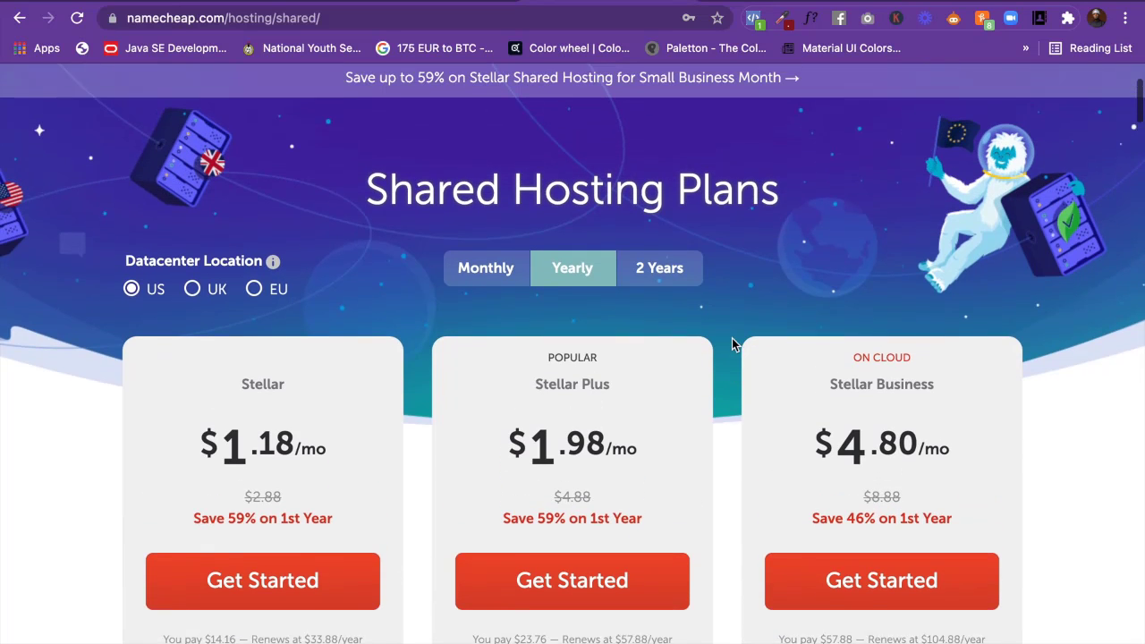
{"action": "scroll", "coordinate": [732, 339], "scroll_direction": "up", "scroll_amount": 3}
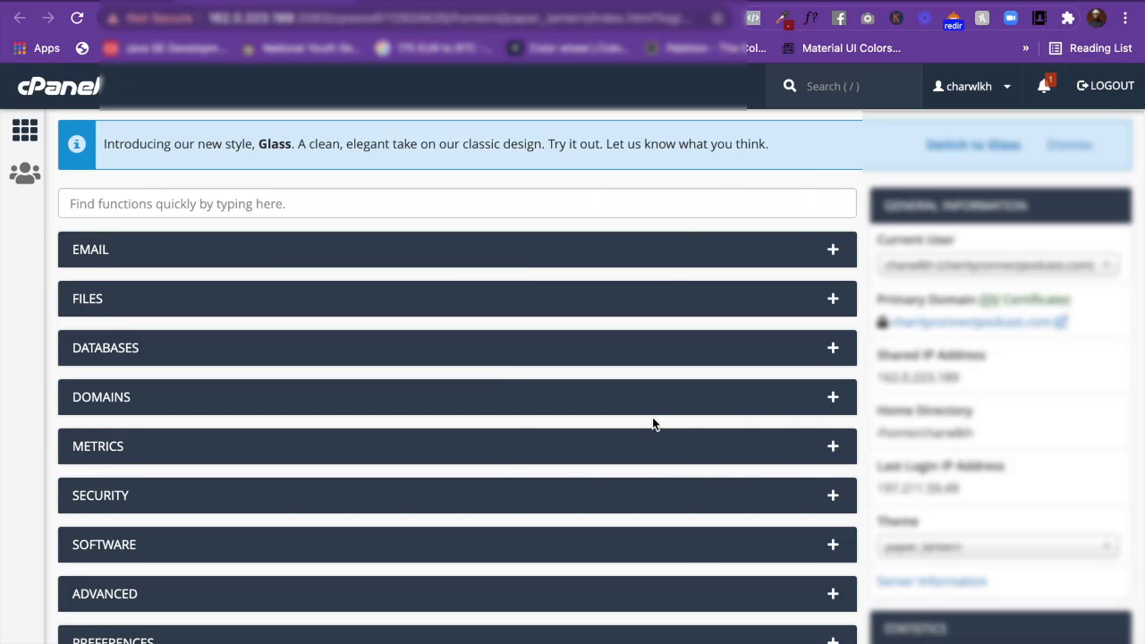
Scroll cPanel down to the Softaculous Apps Installer section, collapsing and re-expanding it.
{"action": "scroll", "coordinate": [652, 424], "scroll_direction": "down", "scroll_amount": 3}
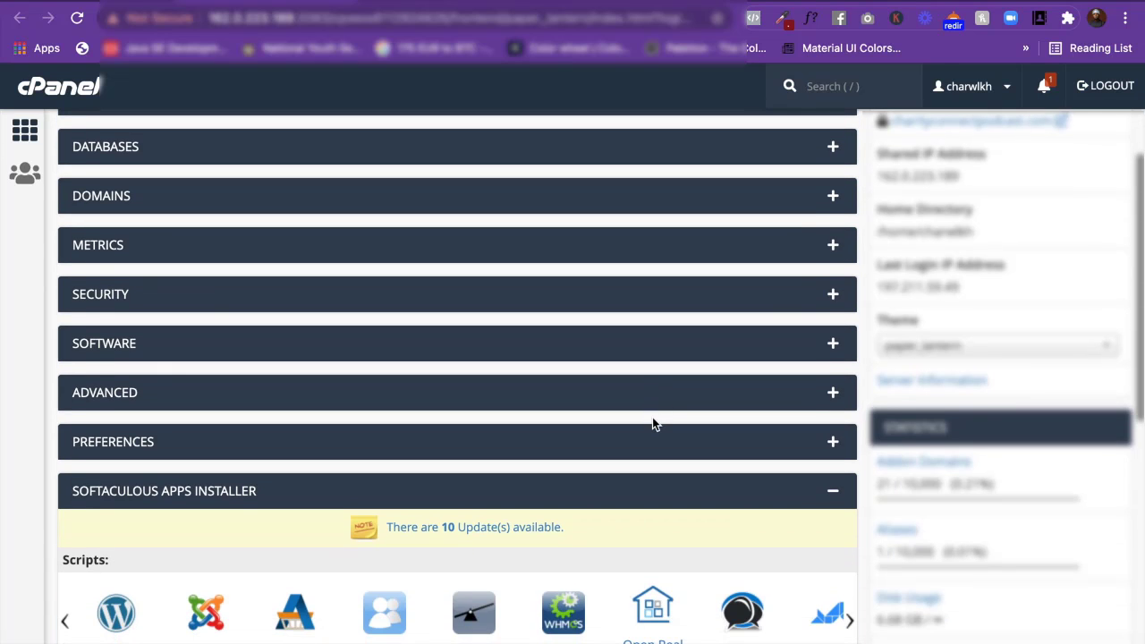
{"action": "scroll", "coordinate": [652, 424], "scroll_direction": "down", "scroll_amount": 5}
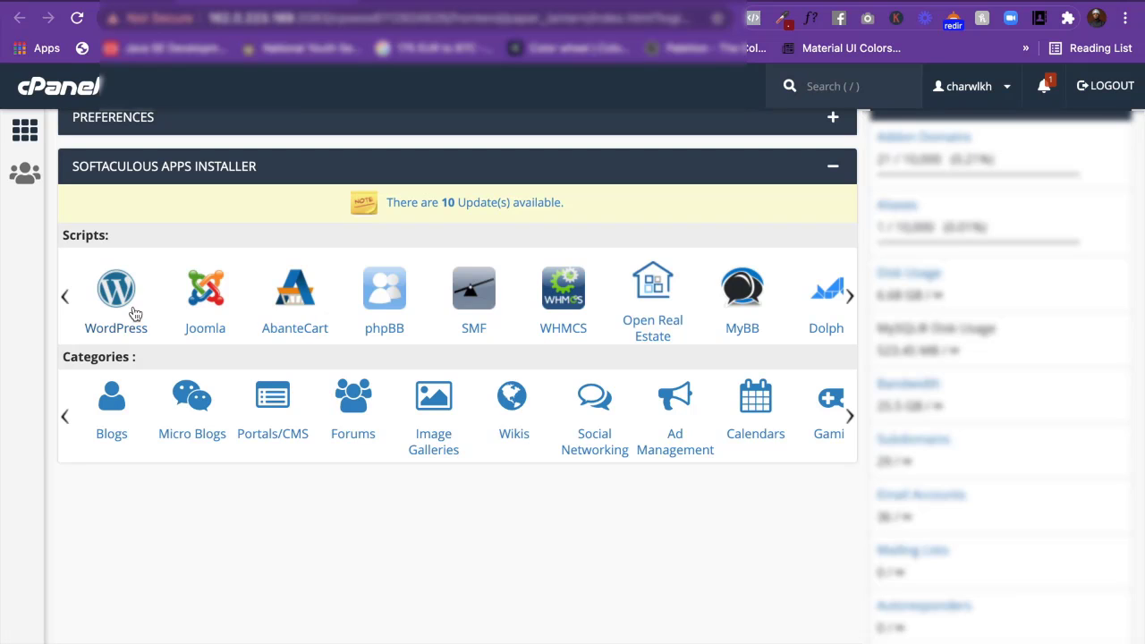
{"action": "scroll", "coordinate": [225, 199], "scroll_direction": "up", "scroll_amount": 2}
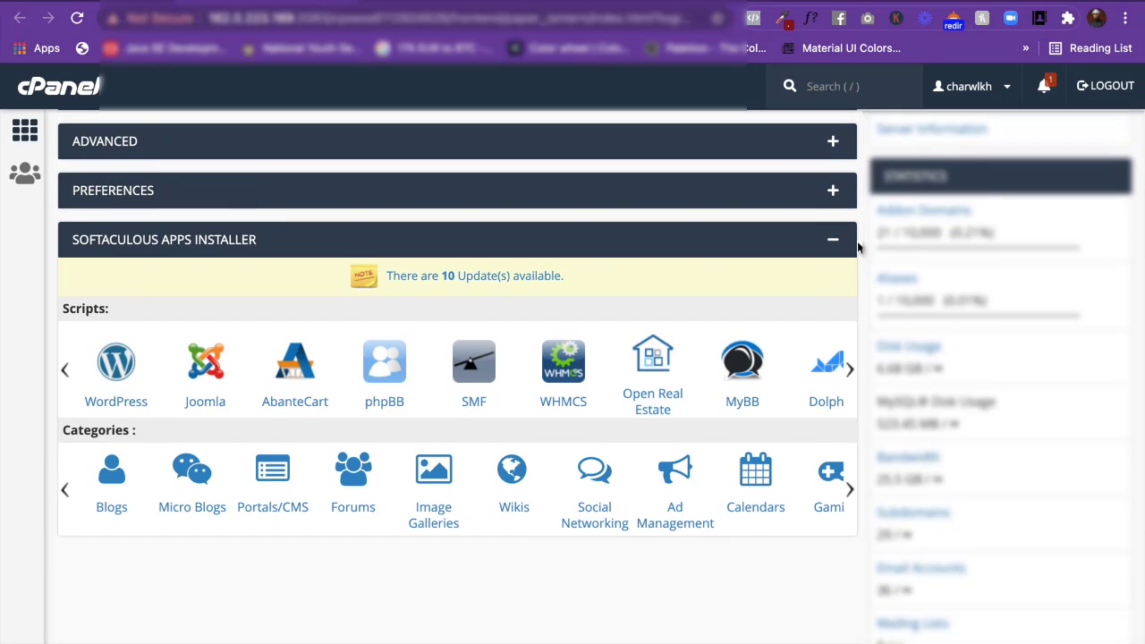
{"action": "left_click", "coordinate": [834, 244]}
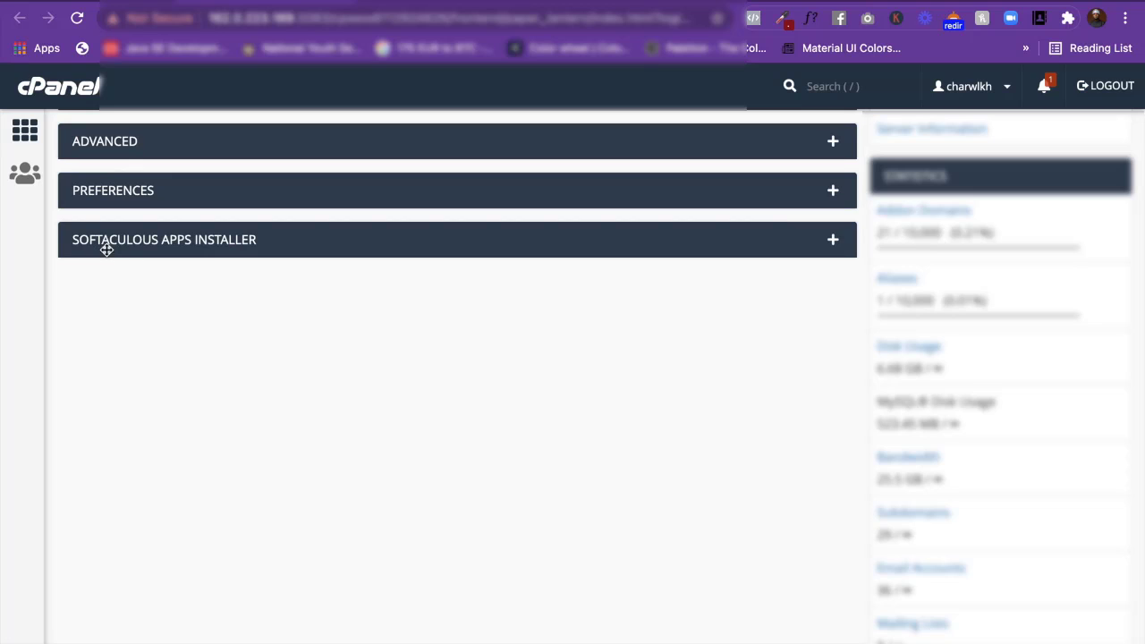
{"action": "left_click", "coordinate": [836, 244]}
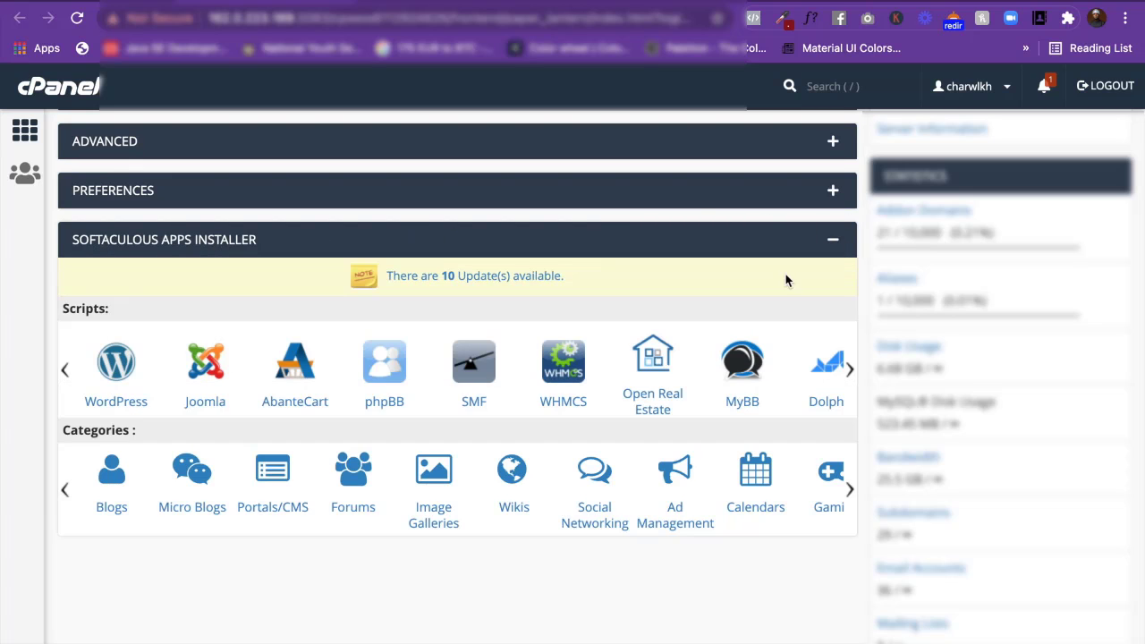
{"action": "scroll", "coordinate": [577, 367], "scroll_direction": "down", "scroll_amount": 1}
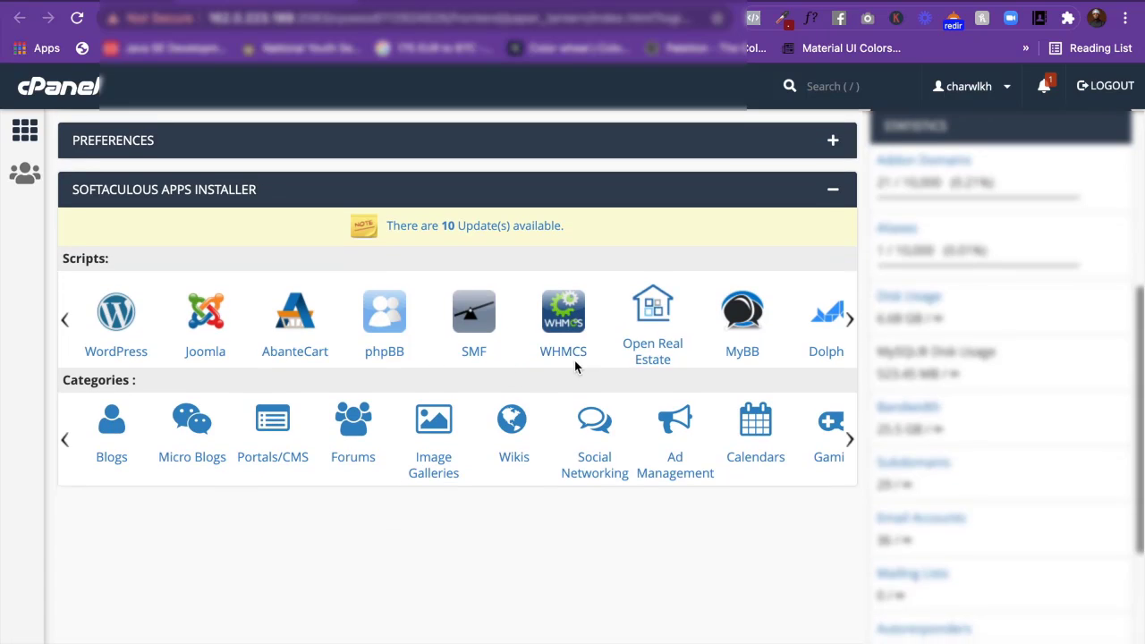
Open the WordPress installer in Softaculous and review its overview page.
{"action": "left_click", "coordinate": [122, 320]}
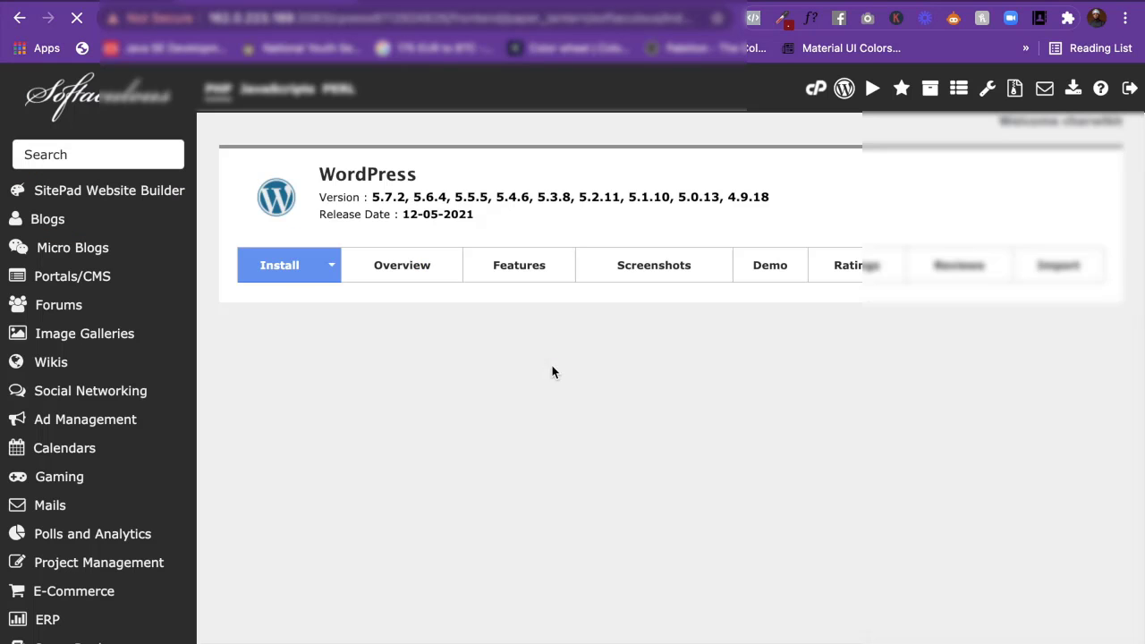
{"action": "scroll", "coordinate": [551, 372], "scroll_direction": "down", "scroll_amount": 3}
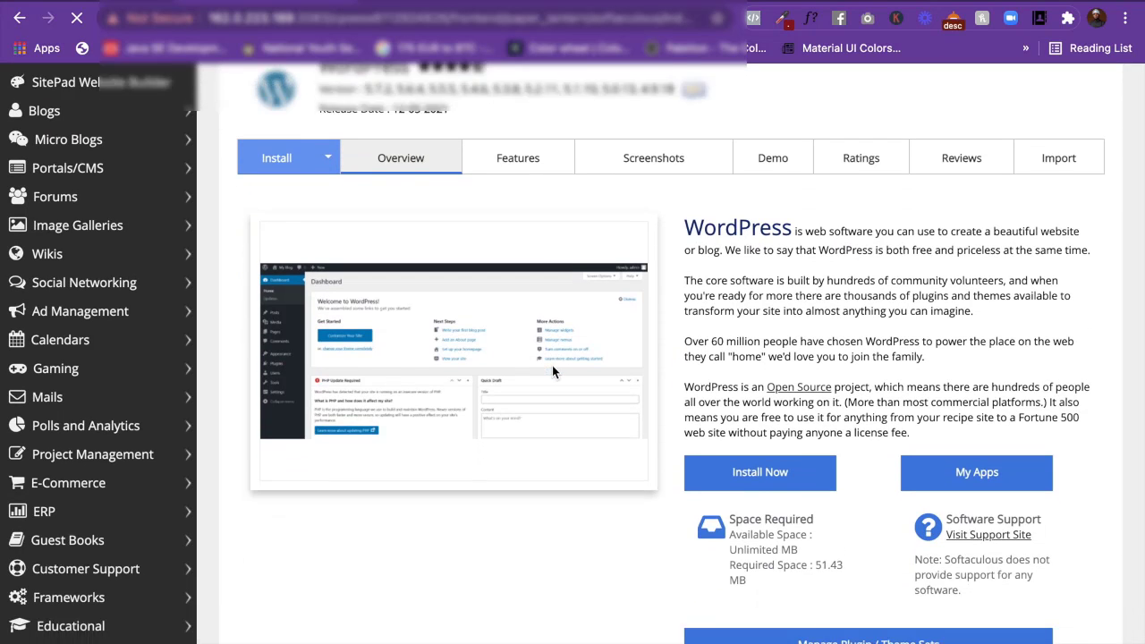
{"action": "left_click", "coordinate": [771, 457]}
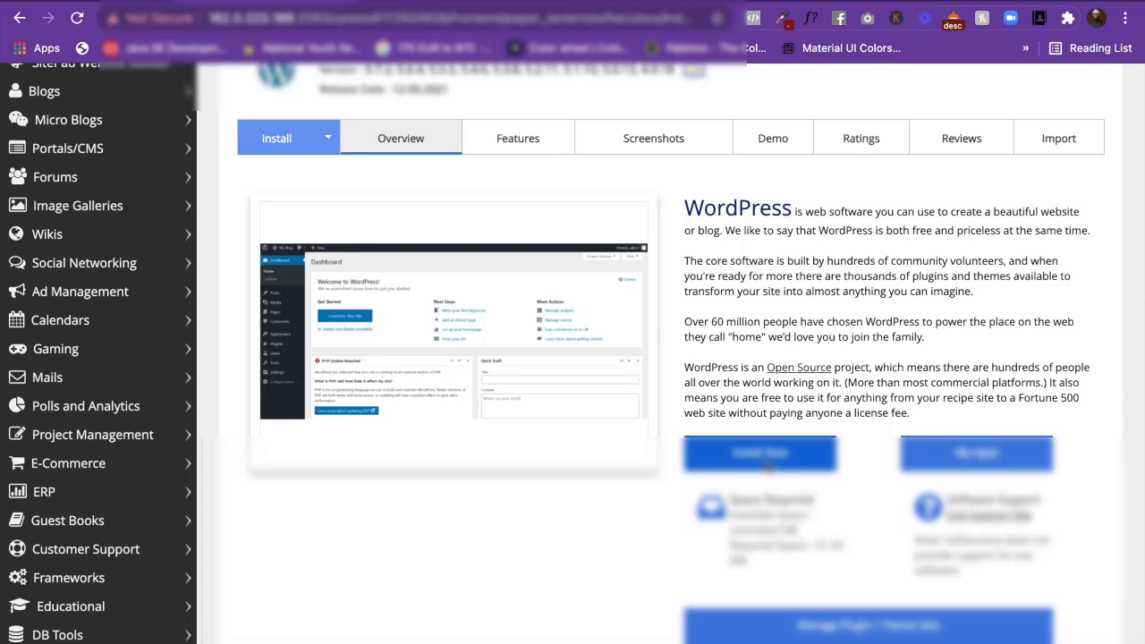
{"action": "scroll", "coordinate": [771, 456], "scroll_direction": "down", "scroll_amount": 5}
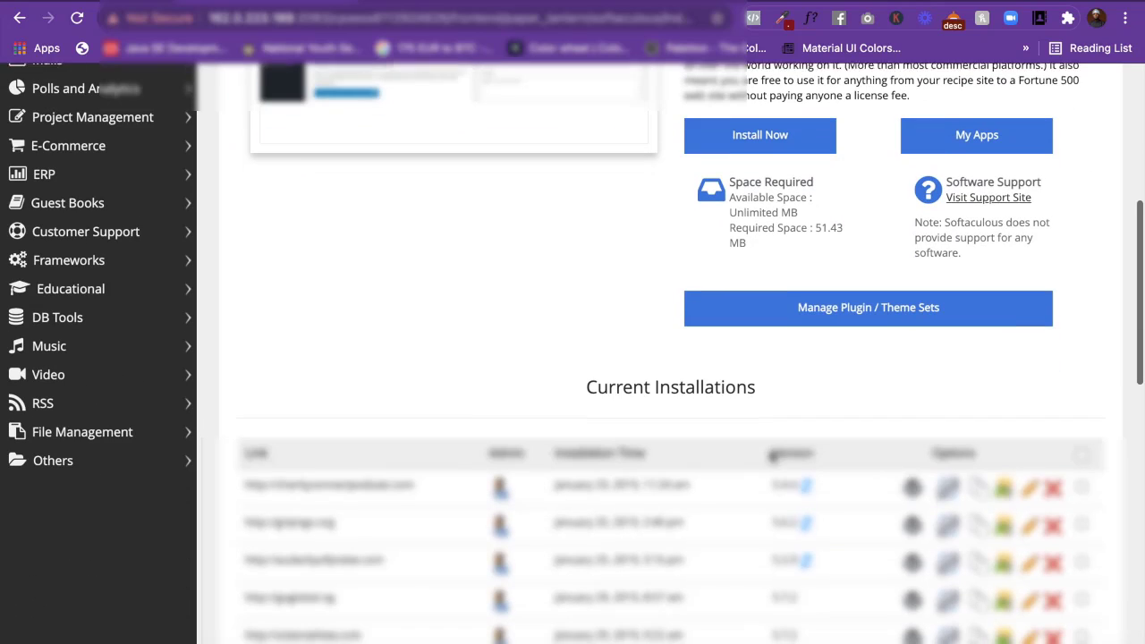
{"action": "right_click", "coordinate": [771, 456]}
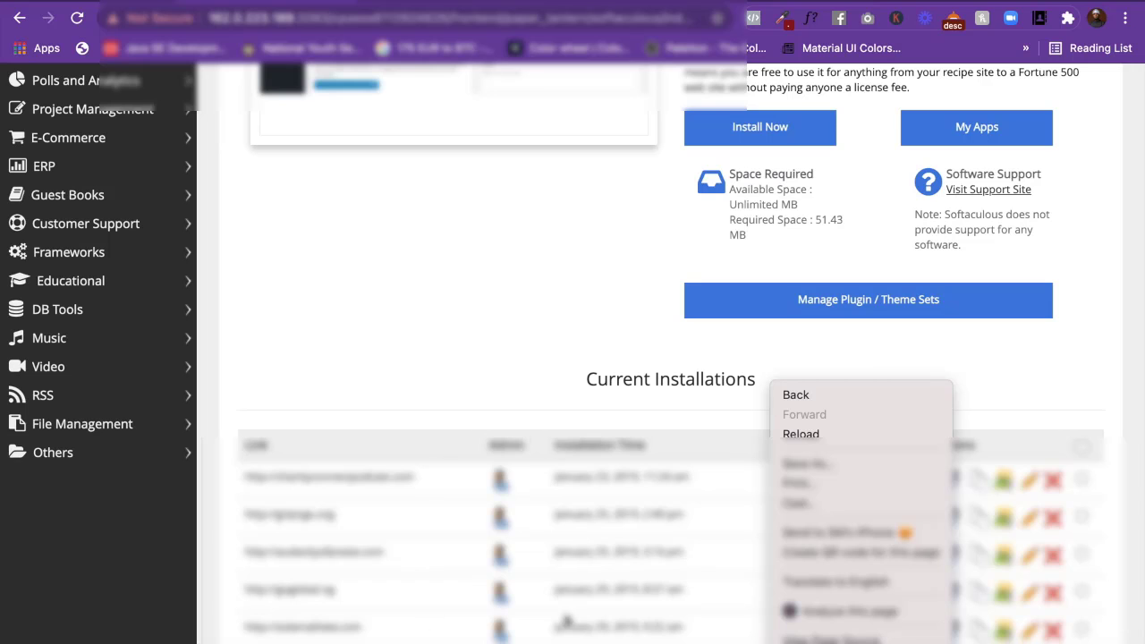
{"action": "left_click", "coordinate": [563, 331]}
{"action": "scroll", "coordinate": [635, 327], "scroll_direction": "up", "scroll_amount": 4}
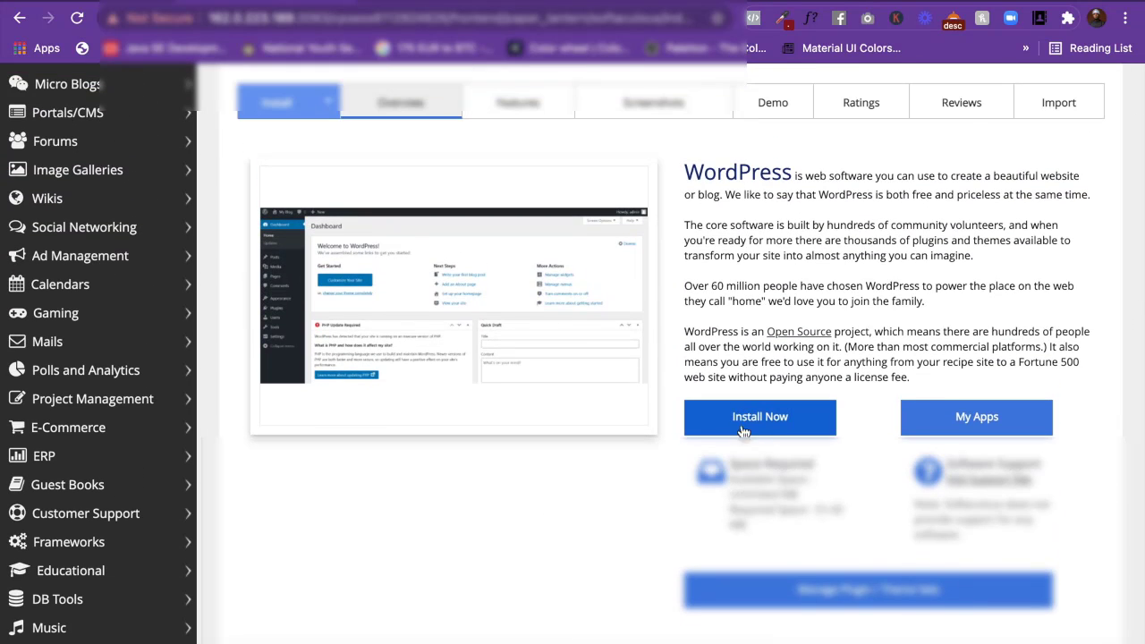
Start a new WordPress installation on houseoflass.com.
{"action": "left_click", "coordinate": [753, 421]}
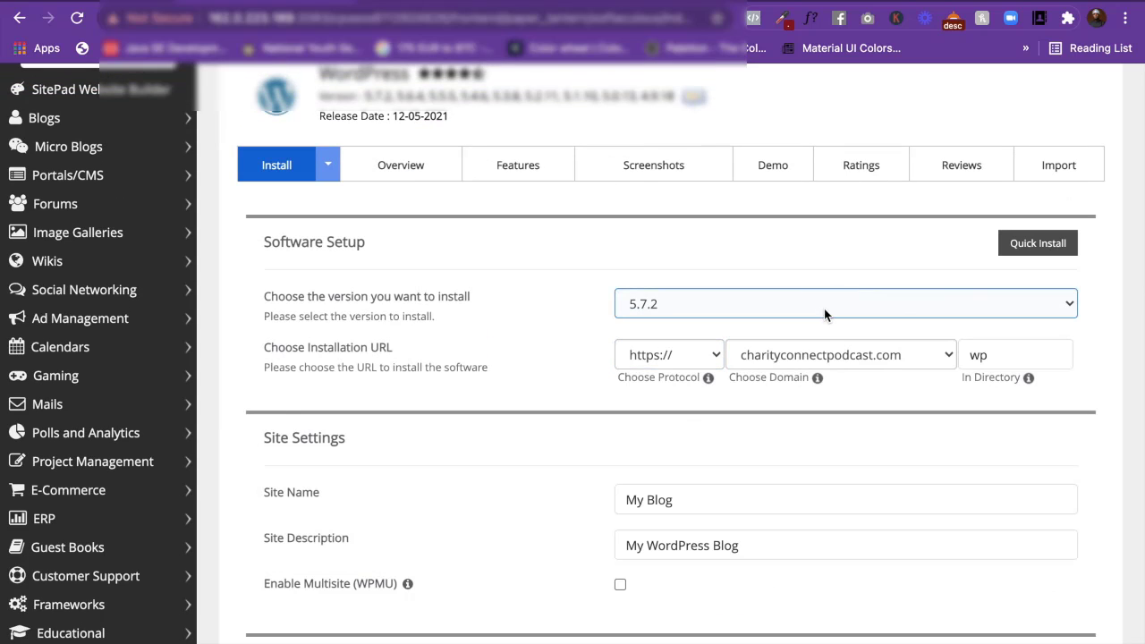
{"action": "left_click", "coordinate": [873, 354]}
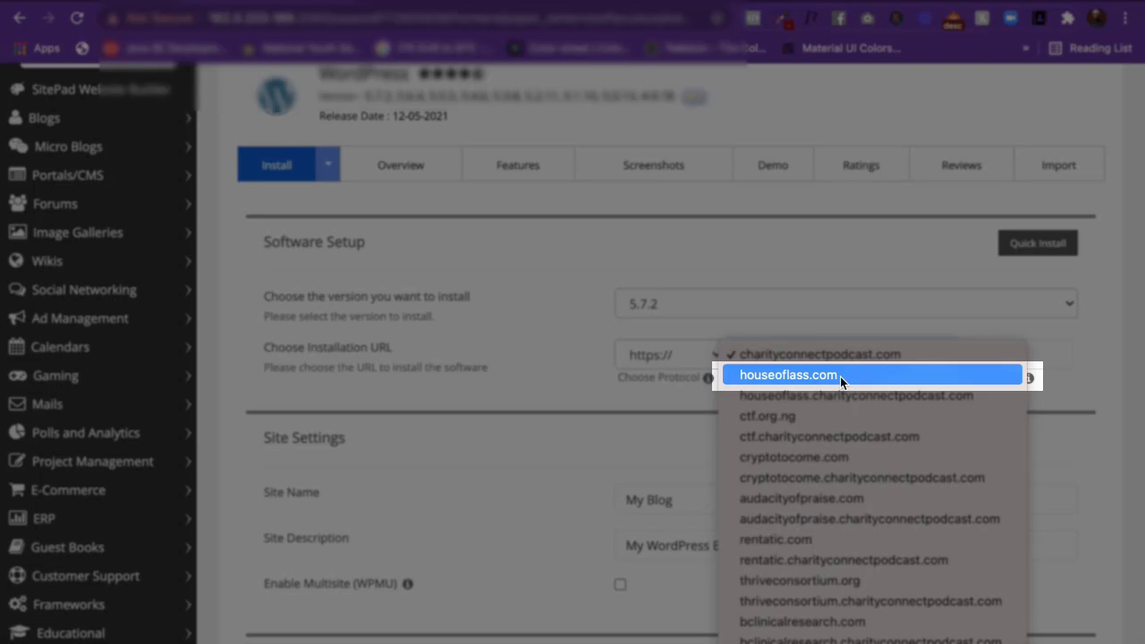
{"action": "left_click", "coordinate": [839, 376]}
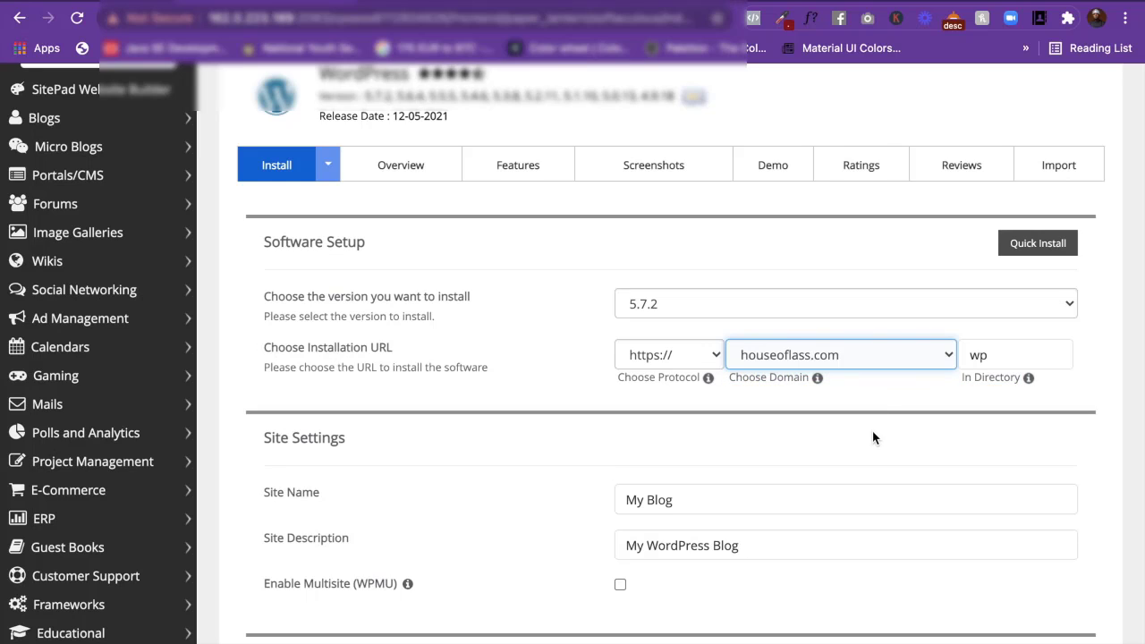
{"action": "scroll", "coordinate": [872, 431], "scroll_direction": "down", "scroll_amount": 1}
Delete 'wp' from the In Directory field so WordPress installs at the root.
{"action": "left_click", "coordinate": [998, 311]}
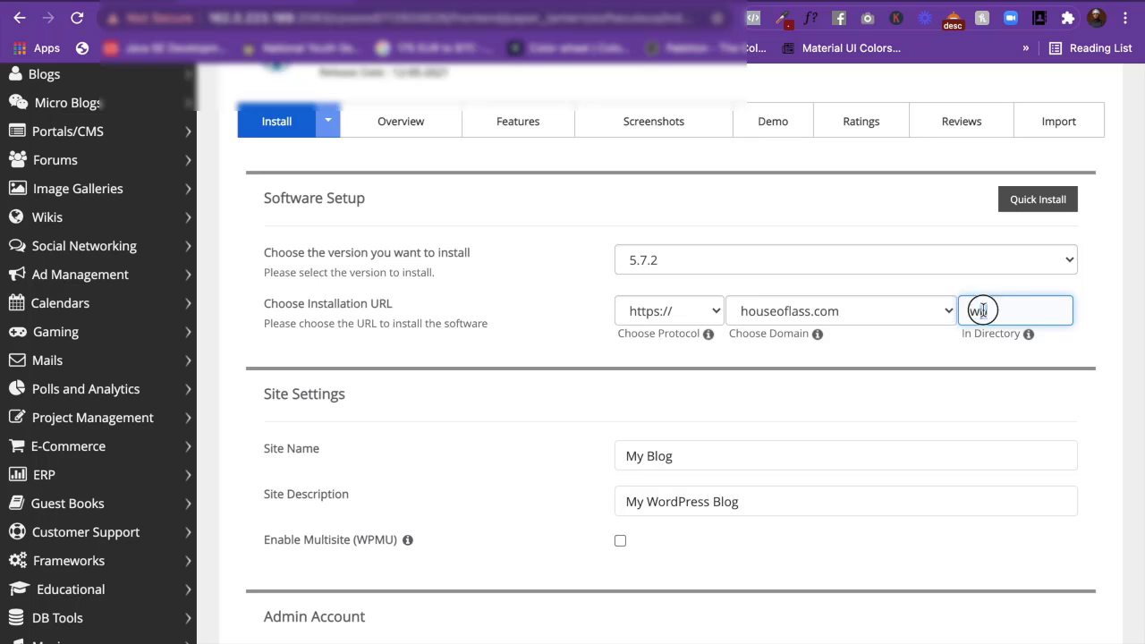
{"action": "left_click", "coordinate": [1013, 310]}
{"action": "mouse_move", "coordinate": [1030, 335]}
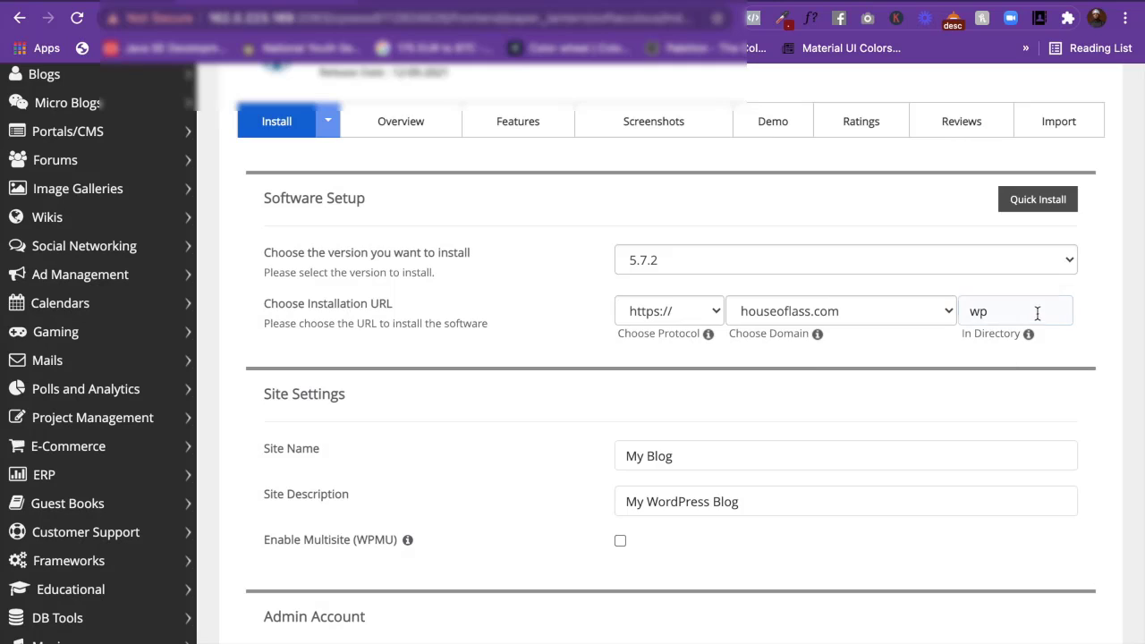
{"action": "left_click", "coordinate": [1035, 312]}
{"action": "left_click_drag", "start_coordinate": [1036, 312], "coordinate": [971, 311]}
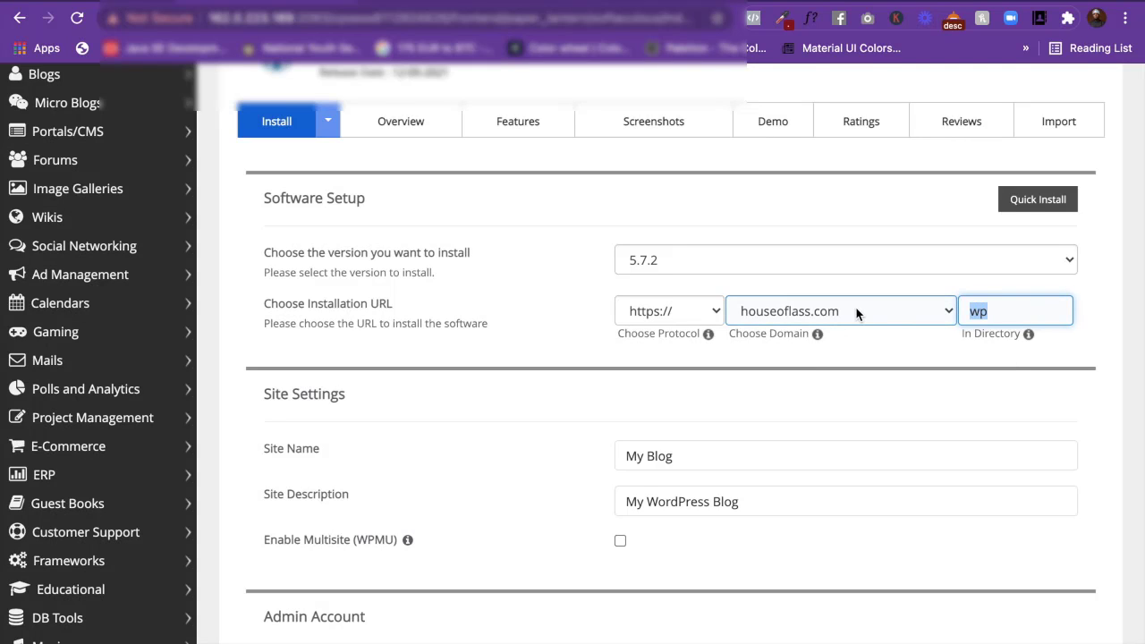
{"action": "left_click", "coordinate": [1005, 309]}
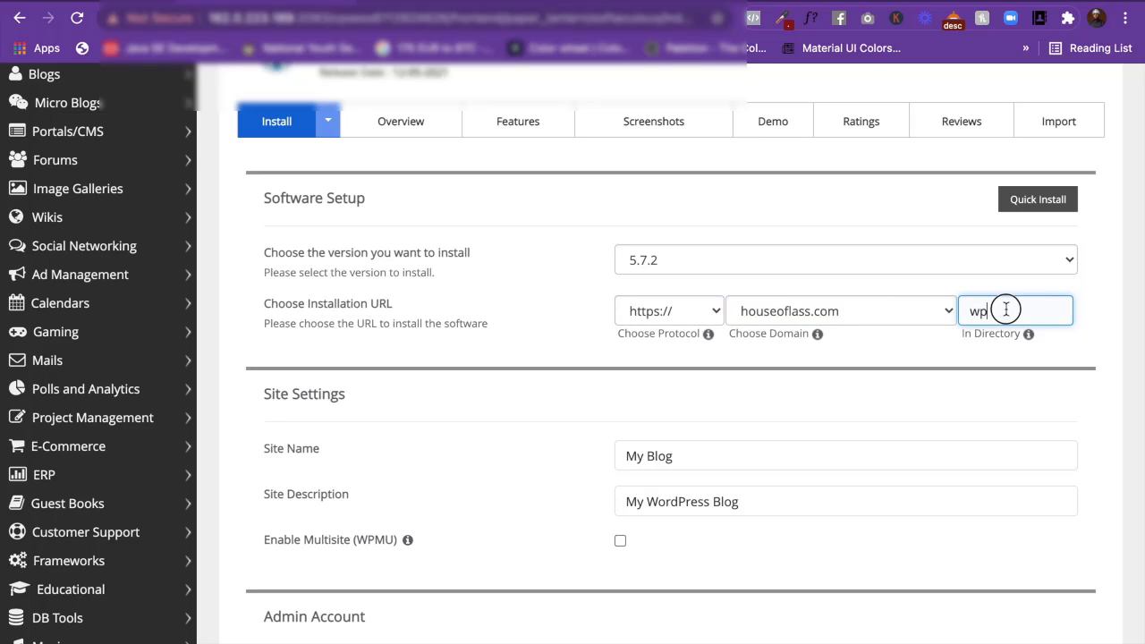
{"action": "left_click_drag", "start_coordinate": [1005, 310], "coordinate": [970, 310]}
{"action": "key", "text": "BackSpace"}
Change the site name from My Blog to 'House of Lass'.
{"action": "left_click", "coordinate": [896, 379]}
{"action": "scroll", "coordinate": [896, 383], "scroll_direction": "down", "scroll_amount": 2}
{"action": "left_click", "coordinate": [894, 380]}
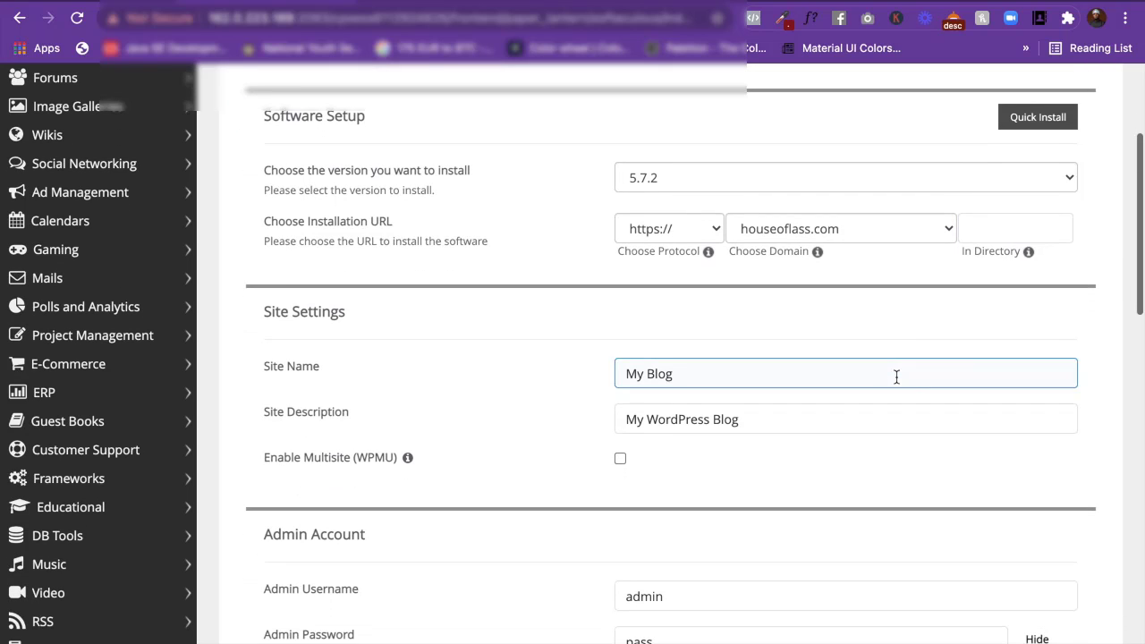
{"action": "scroll", "coordinate": [894, 376], "scroll_direction": "down", "scroll_amount": 2}
{"action": "left_click_drag", "start_coordinate": [707, 252], "coordinate": [617, 250]}
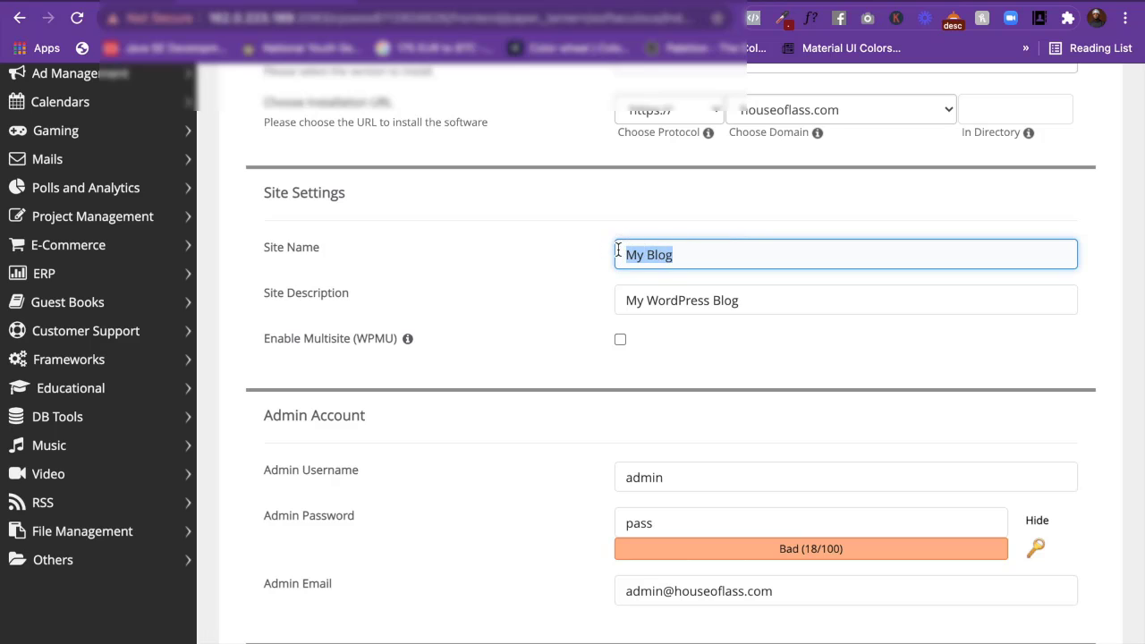
{"action": "type", "text": "Hous"}
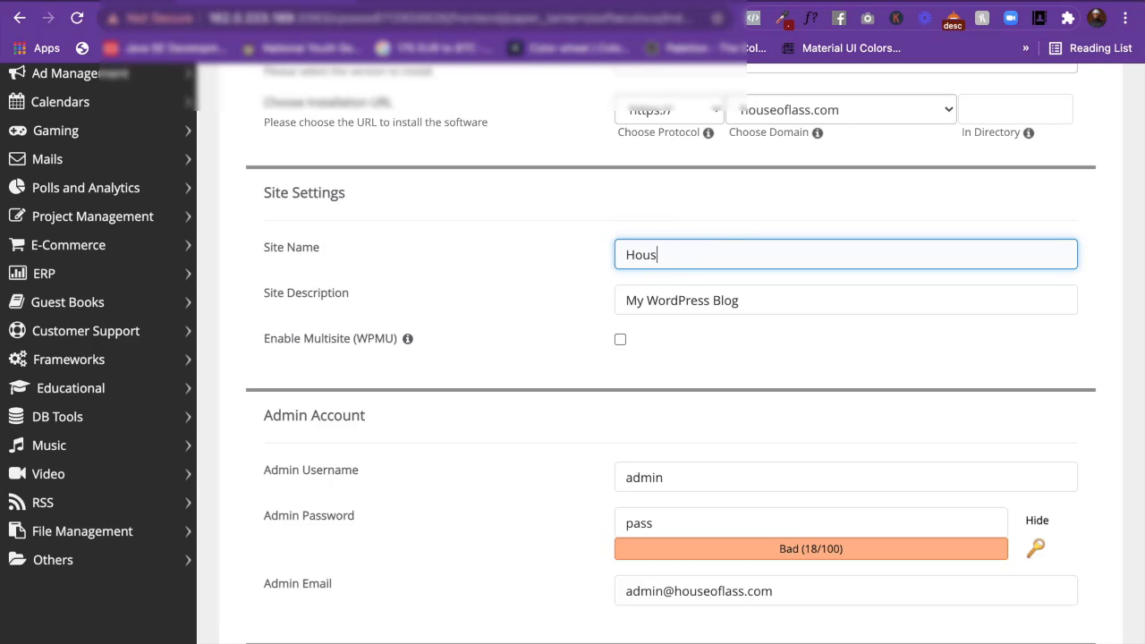
{"action": "type", "text": "e Of Lass"}
{"action": "left_click", "coordinate": [678, 254]}
{"action": "key", "text": "BackSpace"}
{"action": "key", "text": "BackSpace"}
{"action": "type", "text": "of"}
Set the site description to '#1 Store for Jewellery', correcting the spelling.
{"action": "type", "text": "#1 Store "}
{"action": "type", "text": "for"}
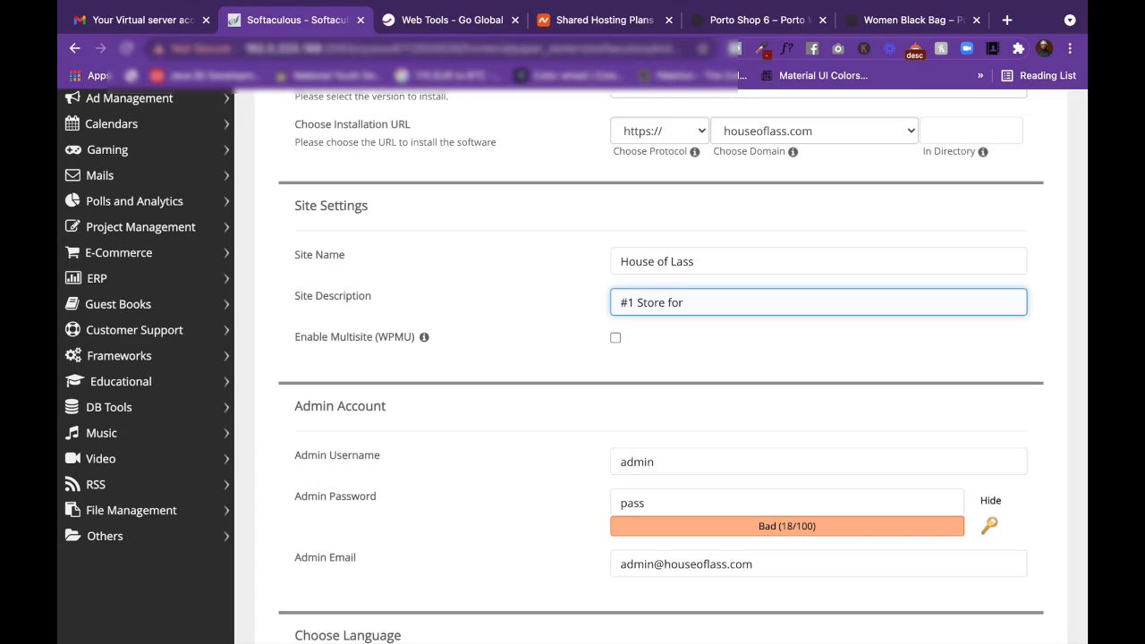
{"action": "type", "text": "Jewe"}
{"action": "type", "text": "e"}
{"action": "right_click", "coordinate": [710, 302]}
{"action": "left_click", "coordinate": [752, 312]}
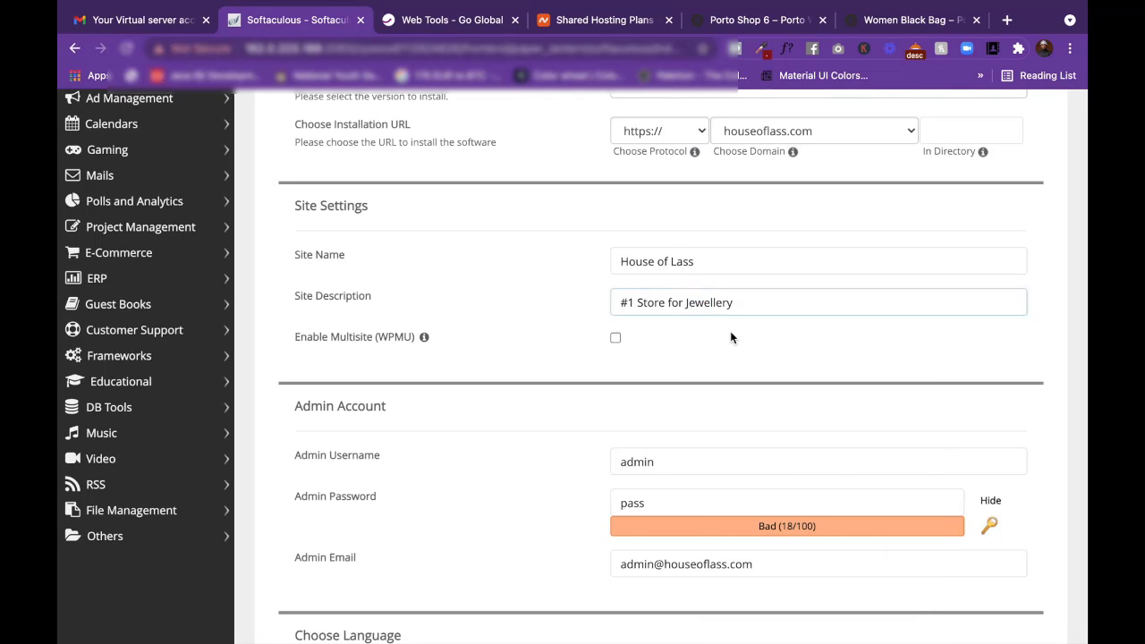
{"action": "left_click", "coordinate": [730, 332]}
Replace the default admin username with the autofill suggestion.
{"action": "scroll", "coordinate": [730, 337], "scroll_direction": "down", "scroll_amount": 3}
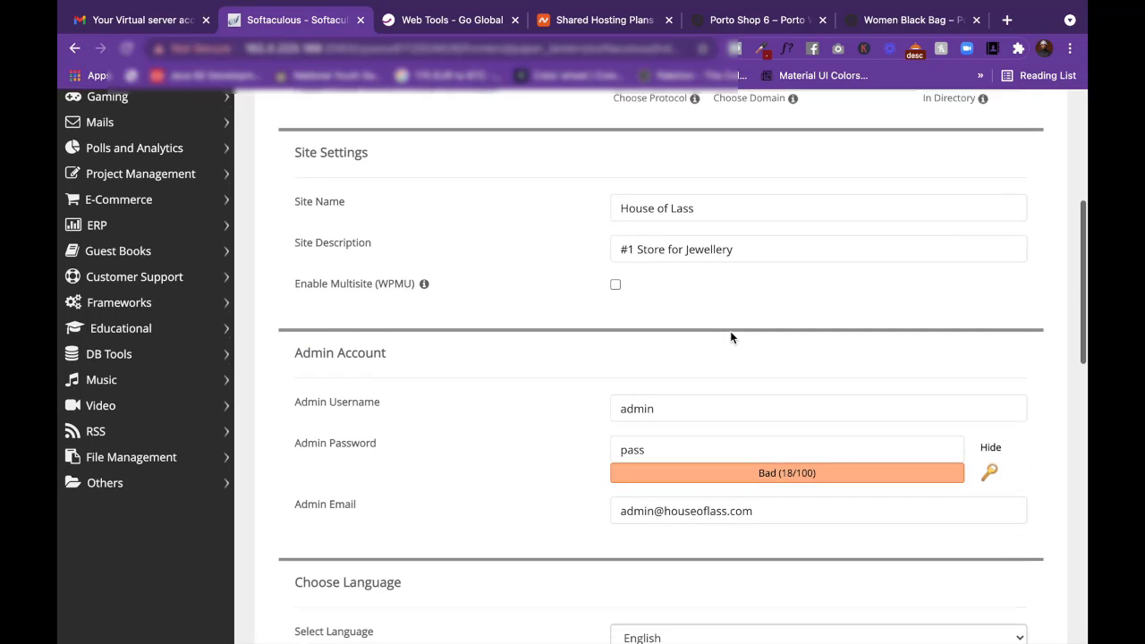
{"action": "left_click", "coordinate": [668, 324]}
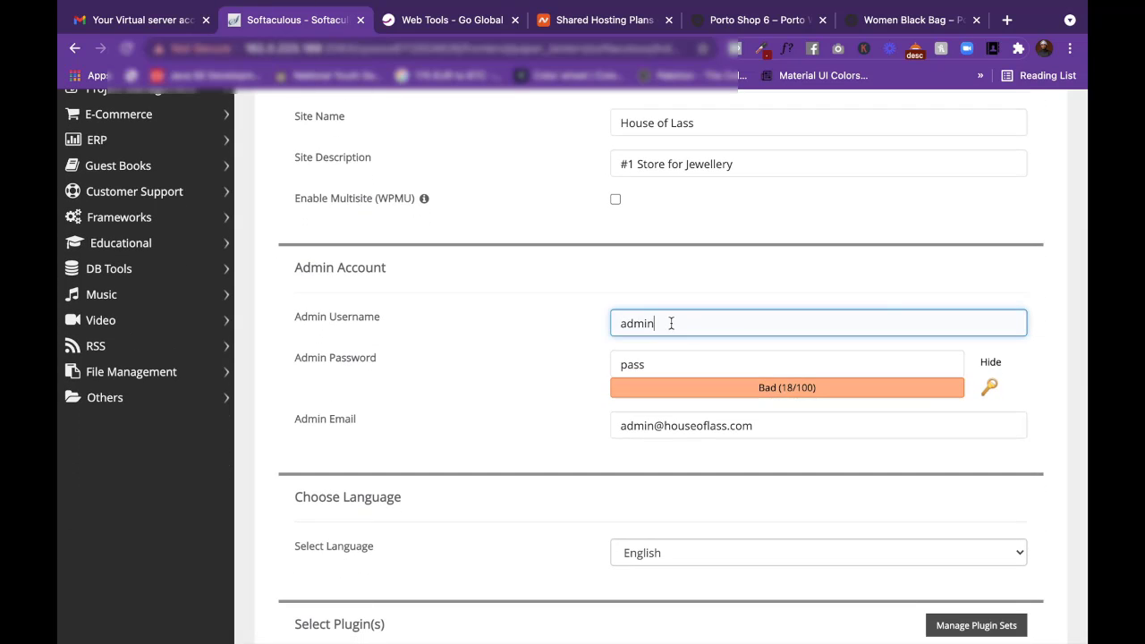
{"action": "double_click", "coordinate": [638, 323]}
{"action": "type", "text": "solamathew"}
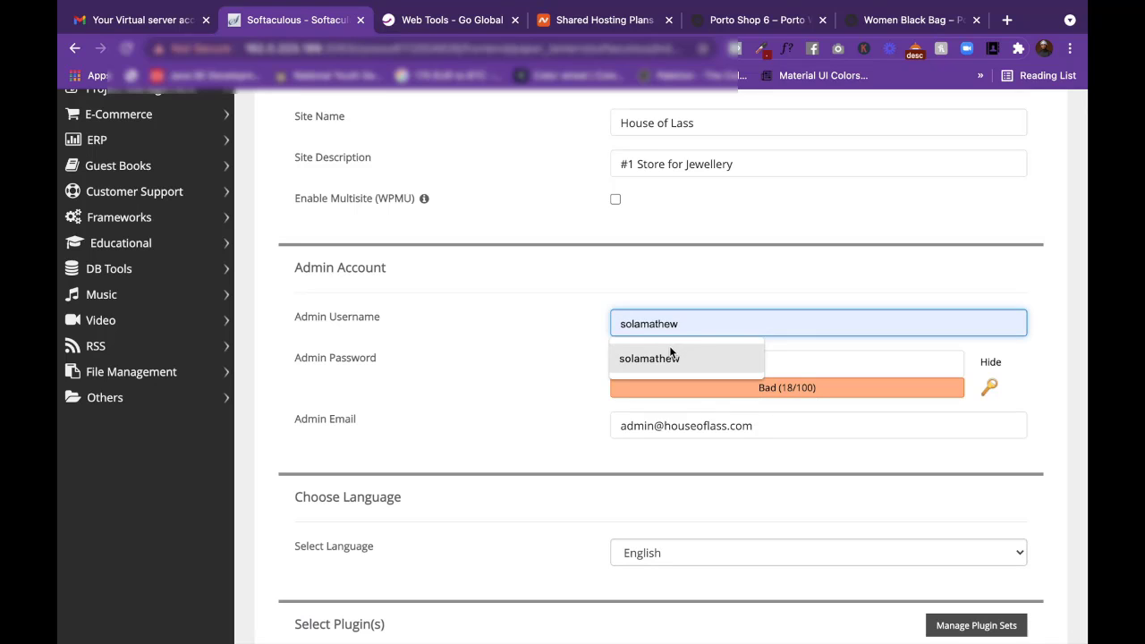
{"action": "left_click", "coordinate": [669, 349]}
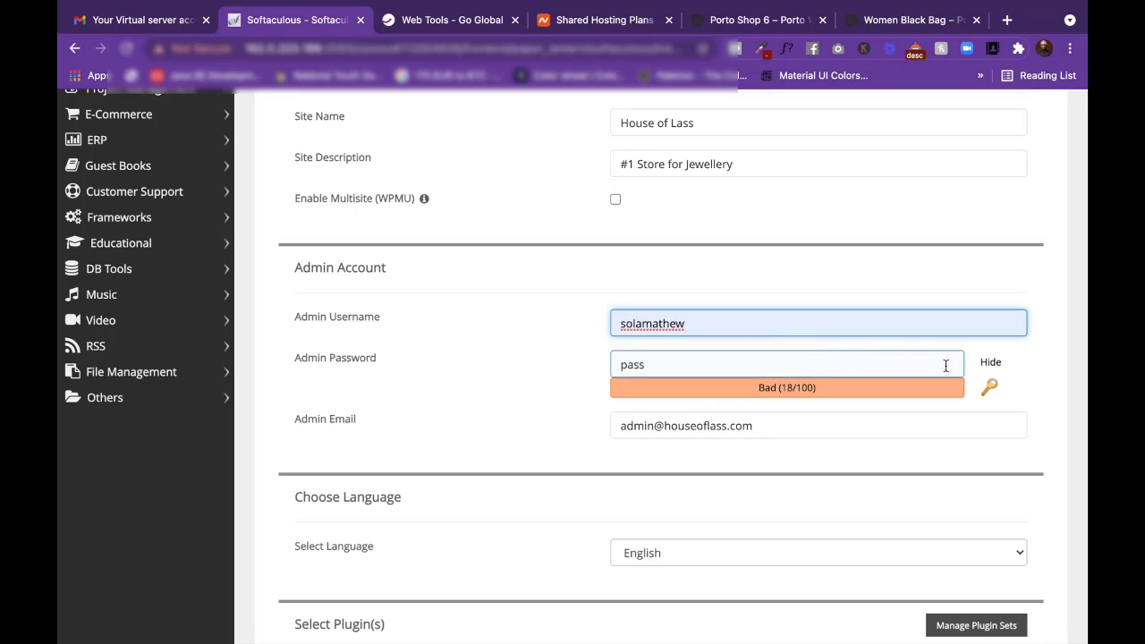
Replace the default admin password with a strong new password.
{"action": "left_click", "coordinate": [994, 363]}
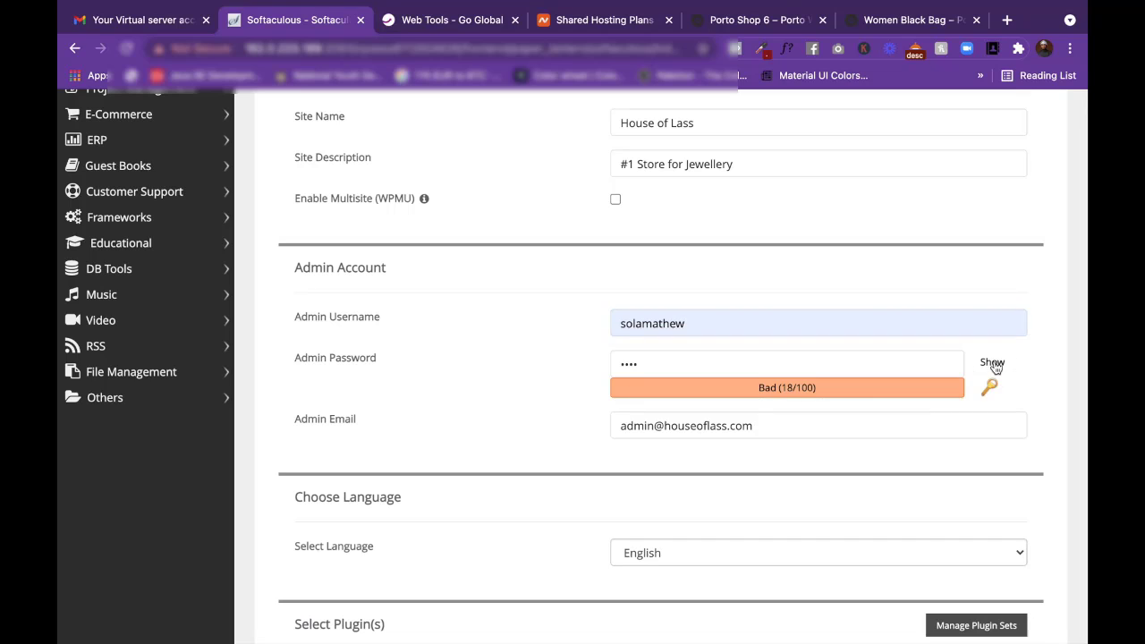
{"action": "left_click", "coordinate": [702, 361]}
{"action": "left_click_drag", "start_coordinate": [702, 361], "coordinate": [617, 363]}
{"action": "type", "text": "•••••••"}
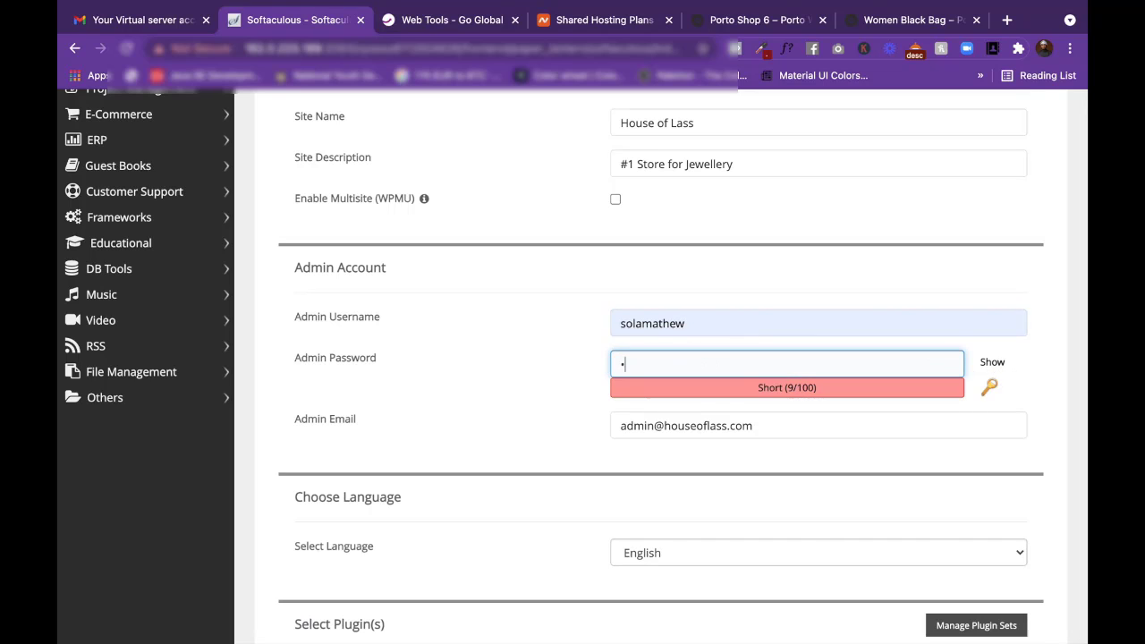
{"action": "type", "text": "•"}
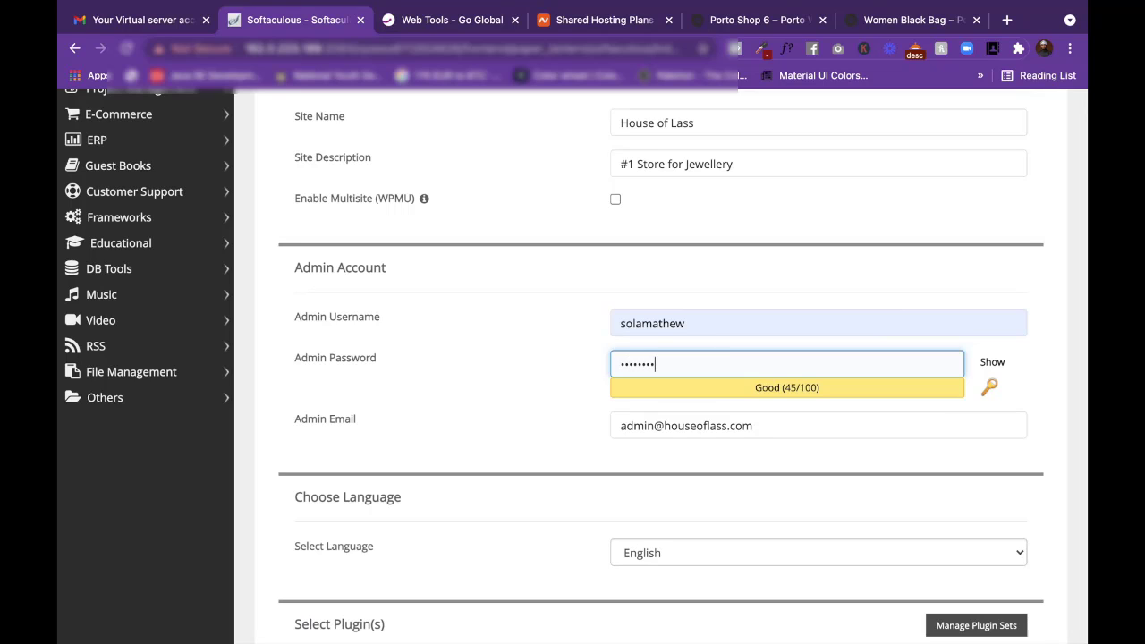
{"action": "type", "text": "•••••"}
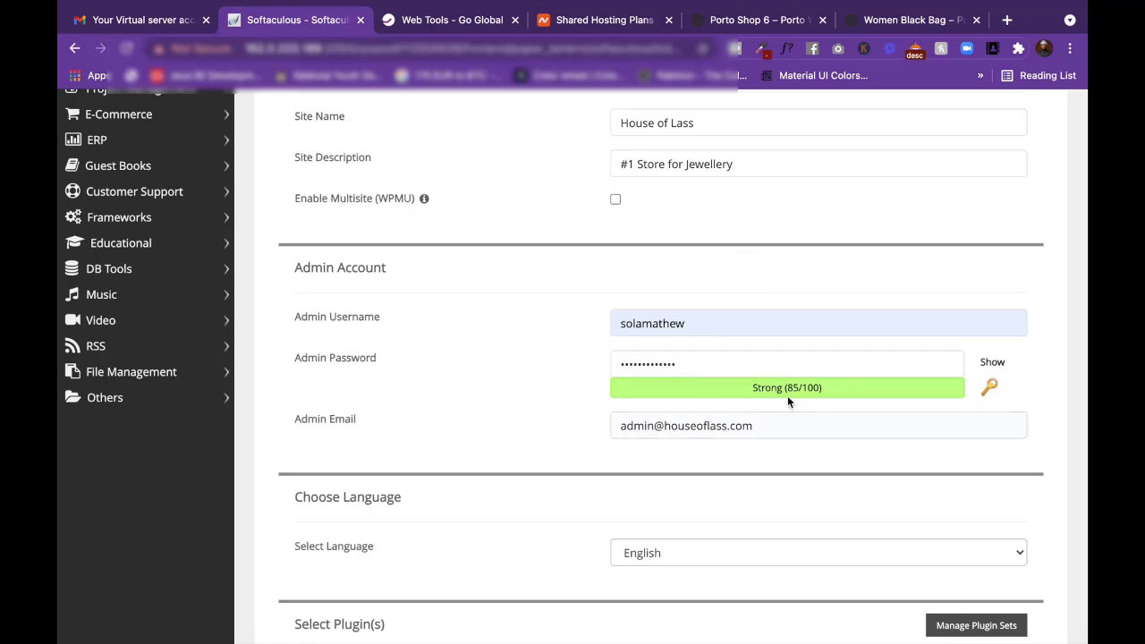
Replace the default admin e-mail with the Gmail address from autofill.
{"action": "scroll", "coordinate": [818, 401], "scroll_direction": "down", "scroll_amount": 2}
{"action": "left_click", "coordinate": [770, 352]}
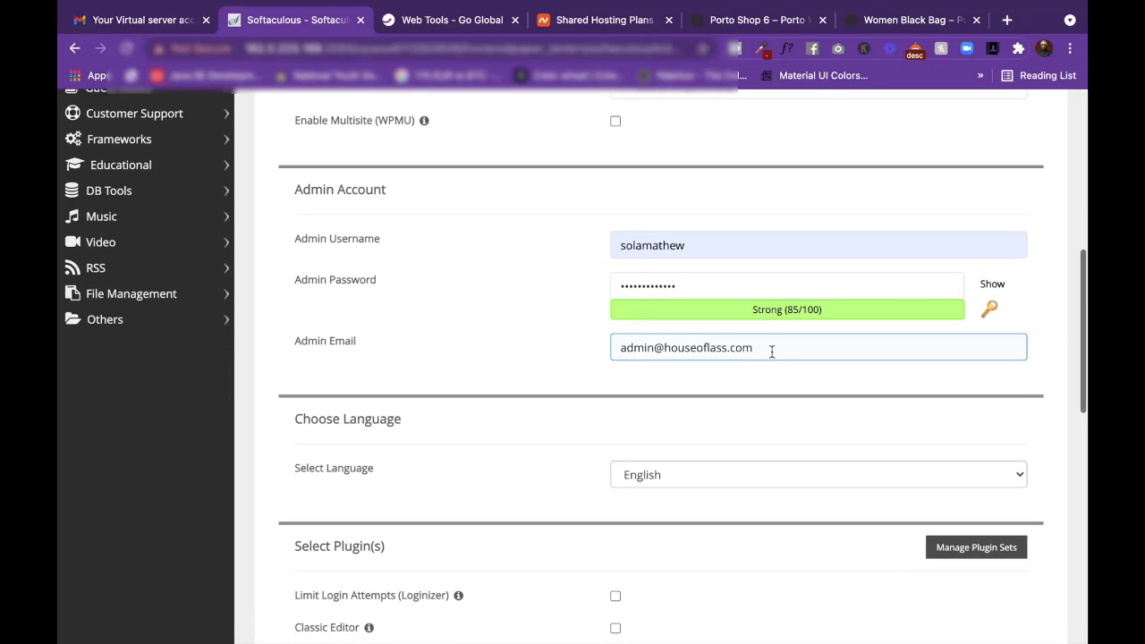
{"action": "left_click_drag", "start_coordinate": [771, 352], "coordinate": [626, 353]}
{"action": "left_click", "coordinate": [605, 352]}
{"action": "triple_click", "coordinate": [612, 348]}
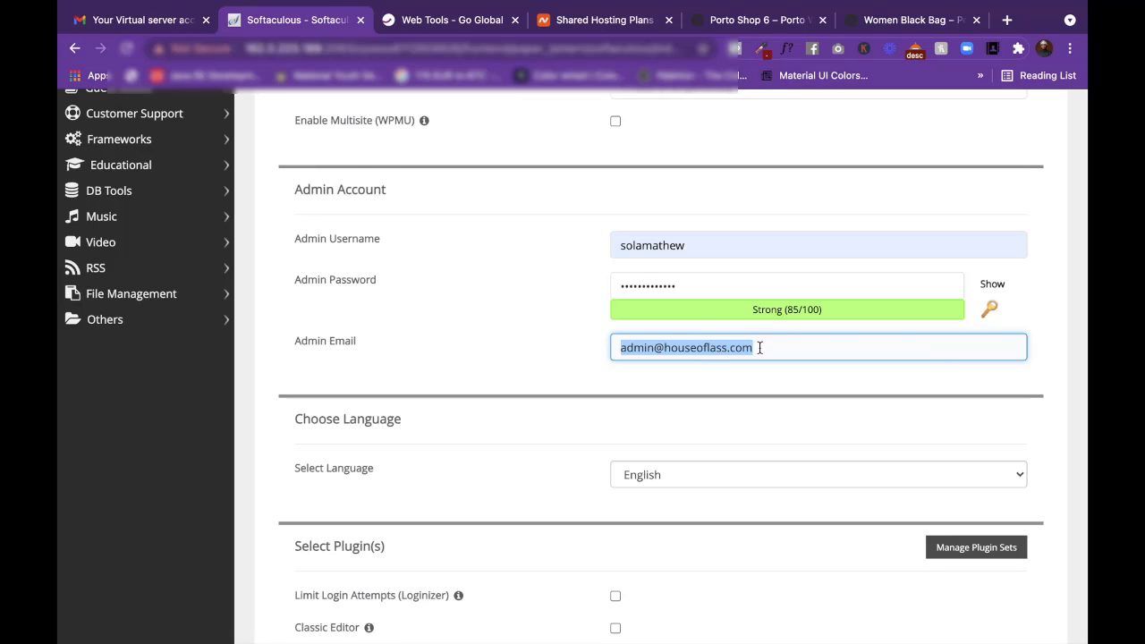
{"action": "left_click_drag", "start_coordinate": [760, 347], "coordinate": [721, 354]}
{"action": "type", "text": "dr"}
{"action": "left_click", "coordinate": [696, 391]}
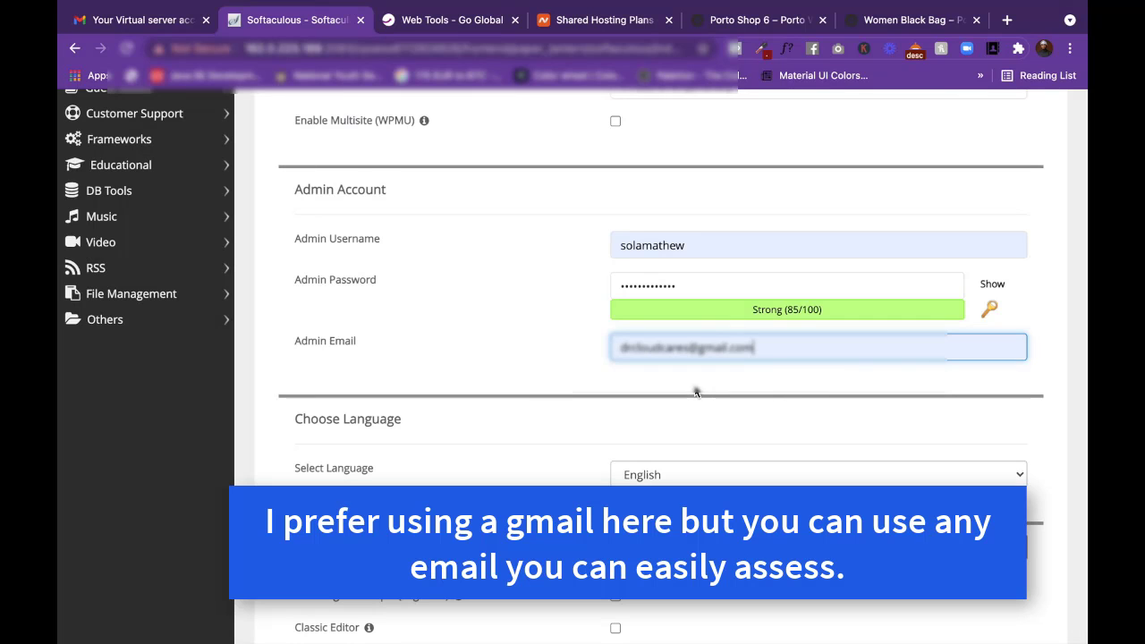
{"action": "left_click", "coordinate": [543, 347]}
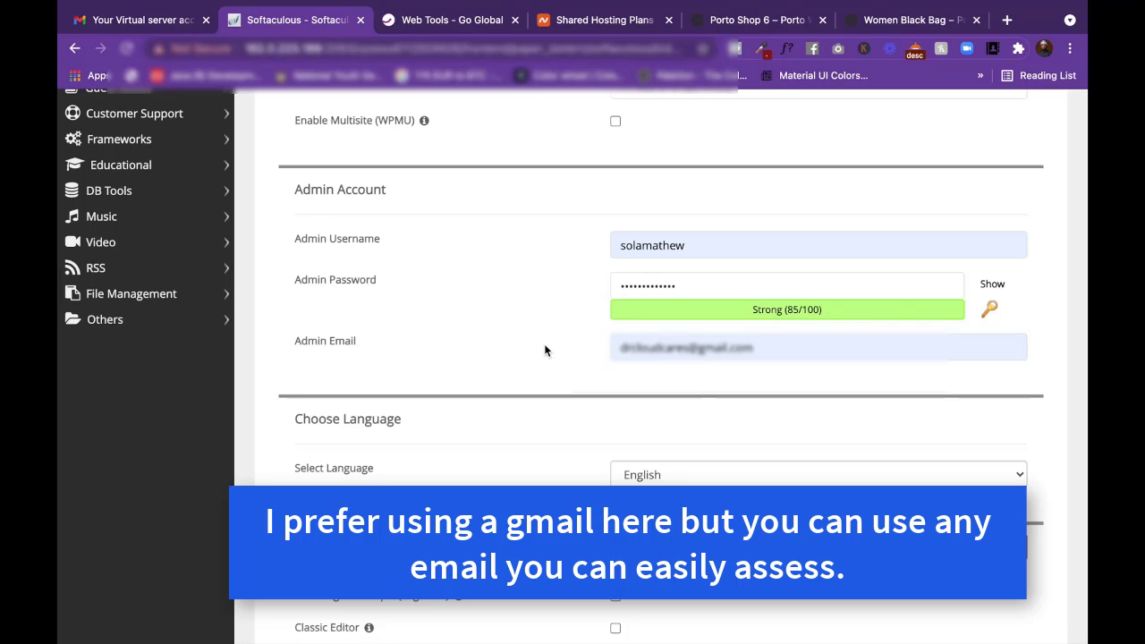
{"action": "left_click", "coordinate": [715, 351]}
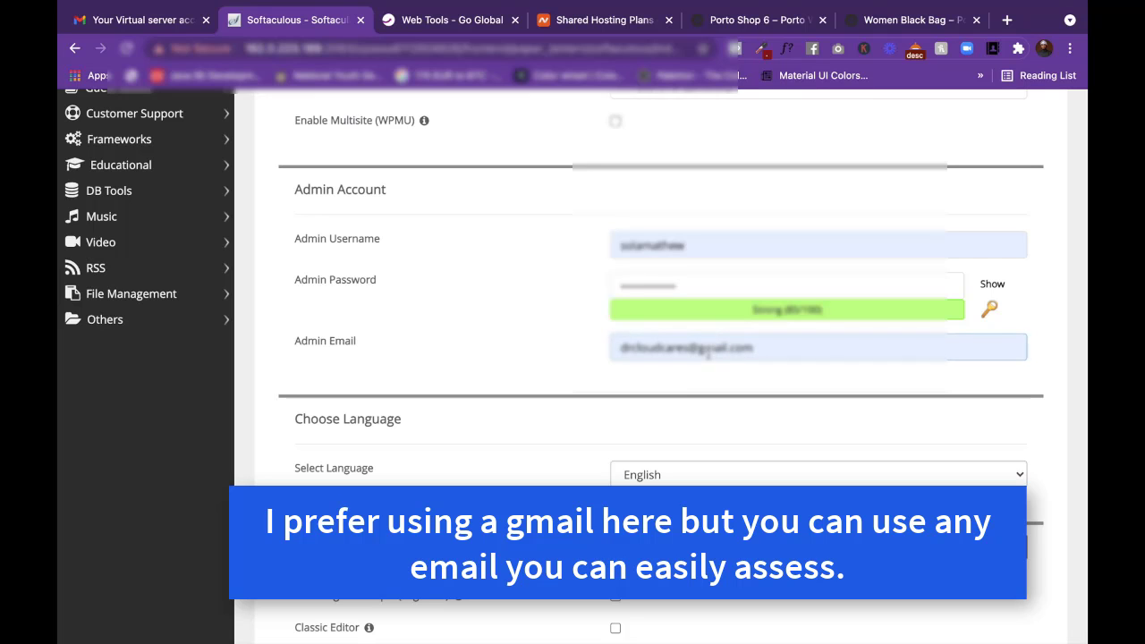
{"action": "scroll", "coordinate": [708, 352], "scroll_direction": "down", "scroll_amount": 3}
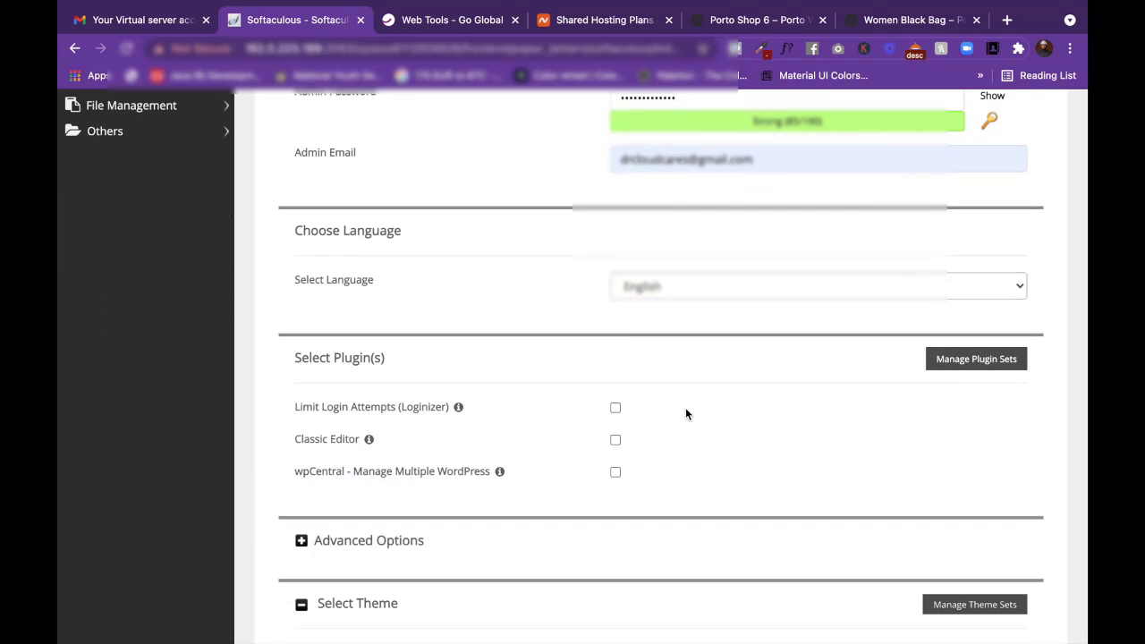
{"action": "scroll", "coordinate": [685, 414], "scroll_direction": "down", "scroll_amount": 9}
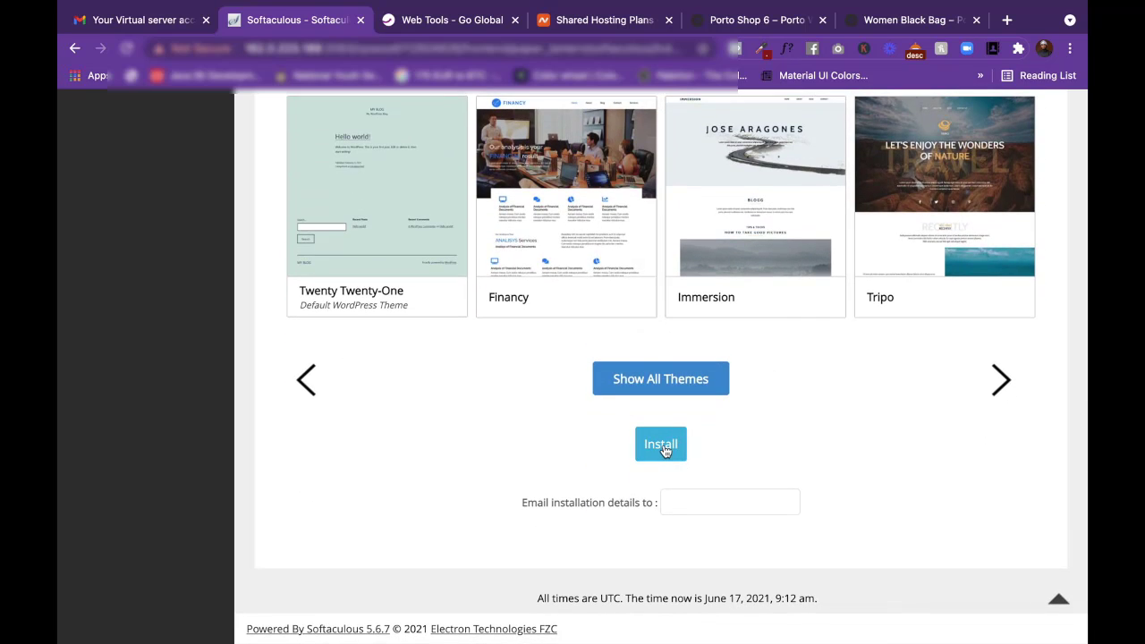
{"action": "left_click", "coordinate": [662, 445]}
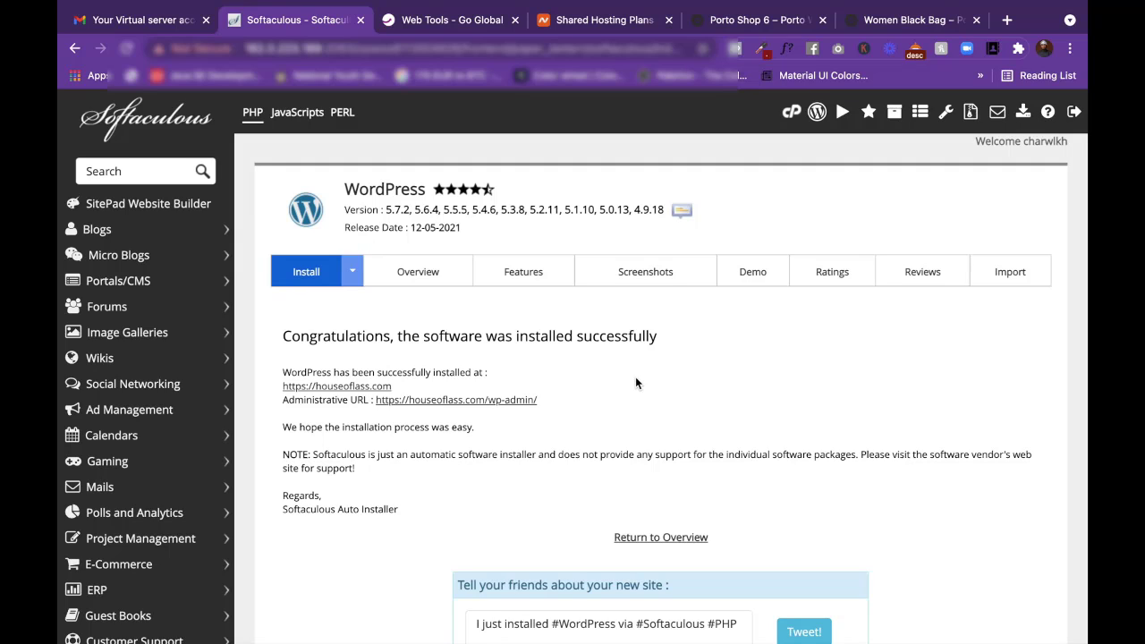
{"action": "left_click", "coordinate": [514, 20]}
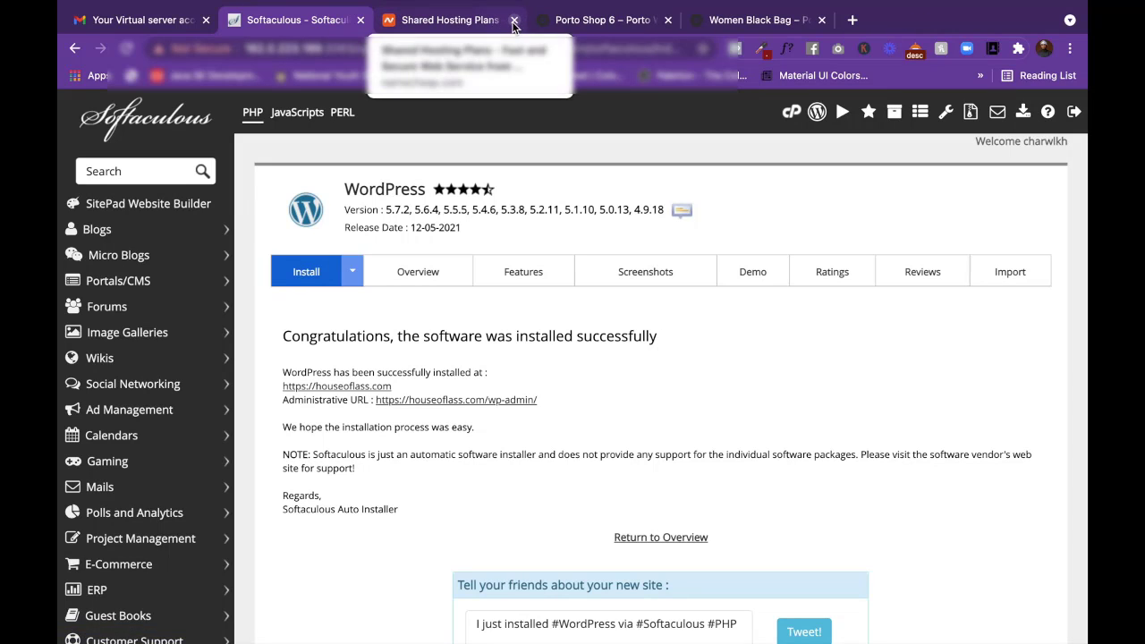
{"action": "left_click", "coordinate": [514, 20]}
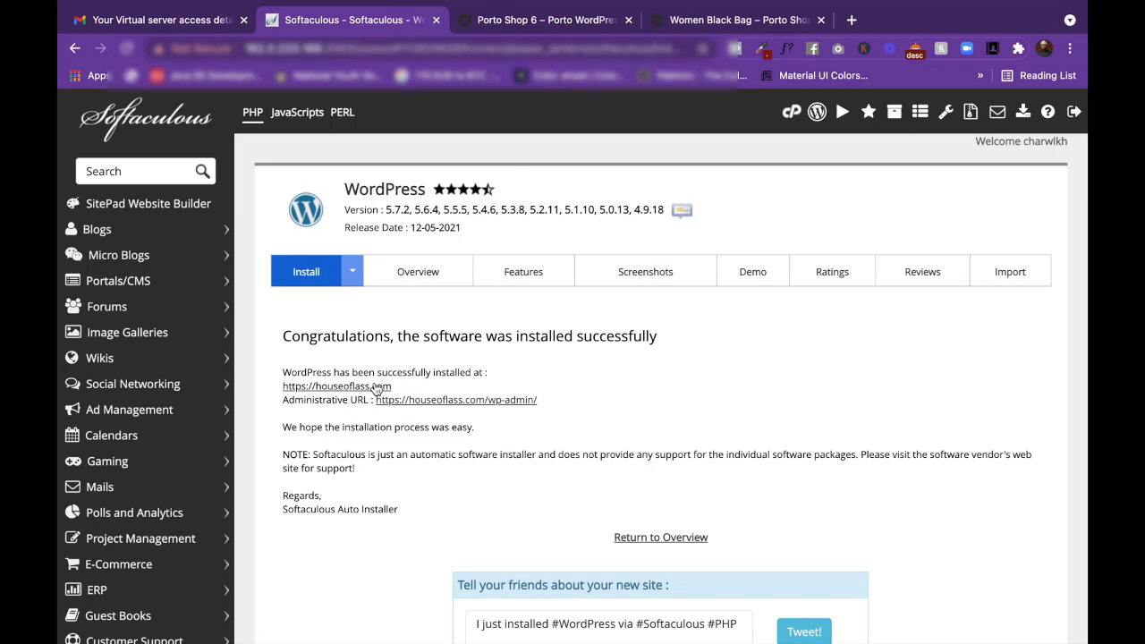
{"action": "right_click", "coordinate": [374, 387]}
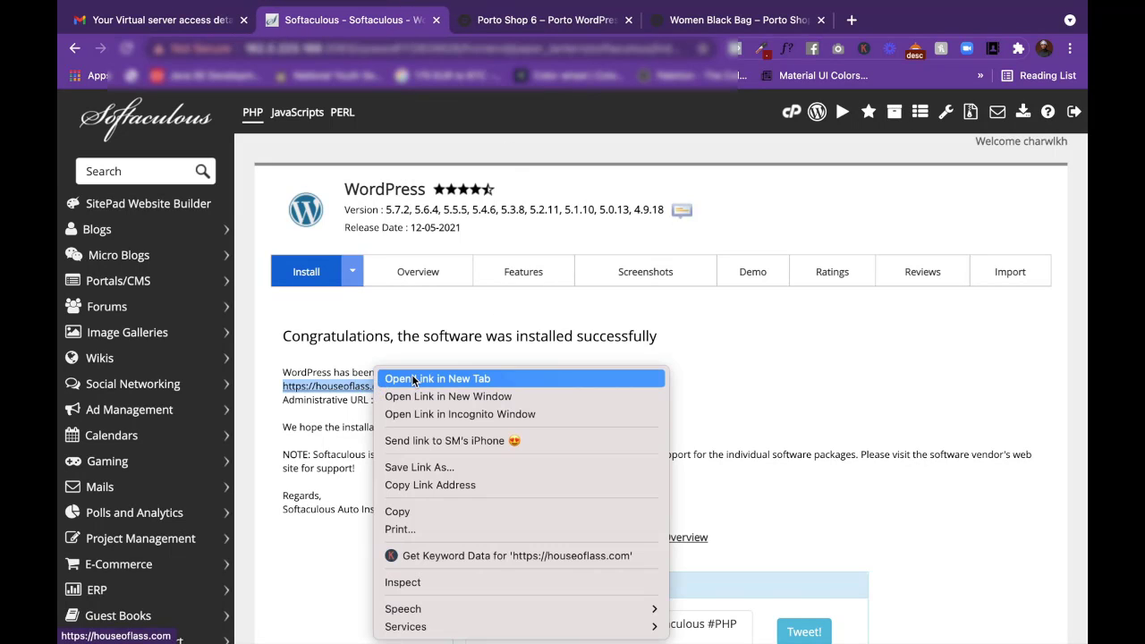
{"action": "left_click", "coordinate": [412, 378]}
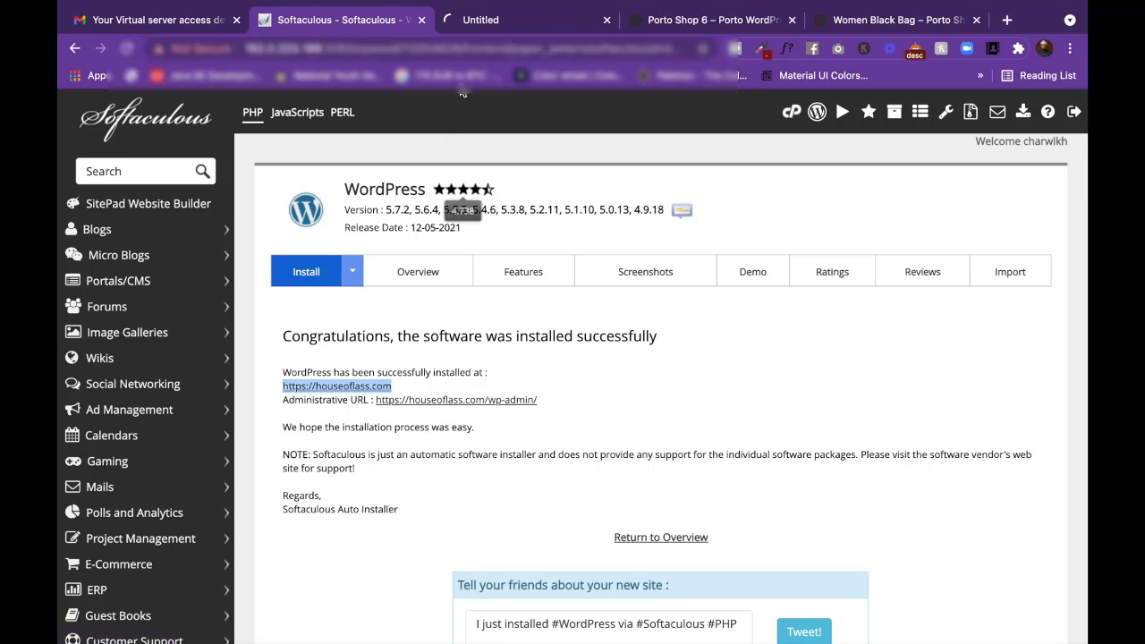
{"action": "left_click", "coordinate": [495, 29]}
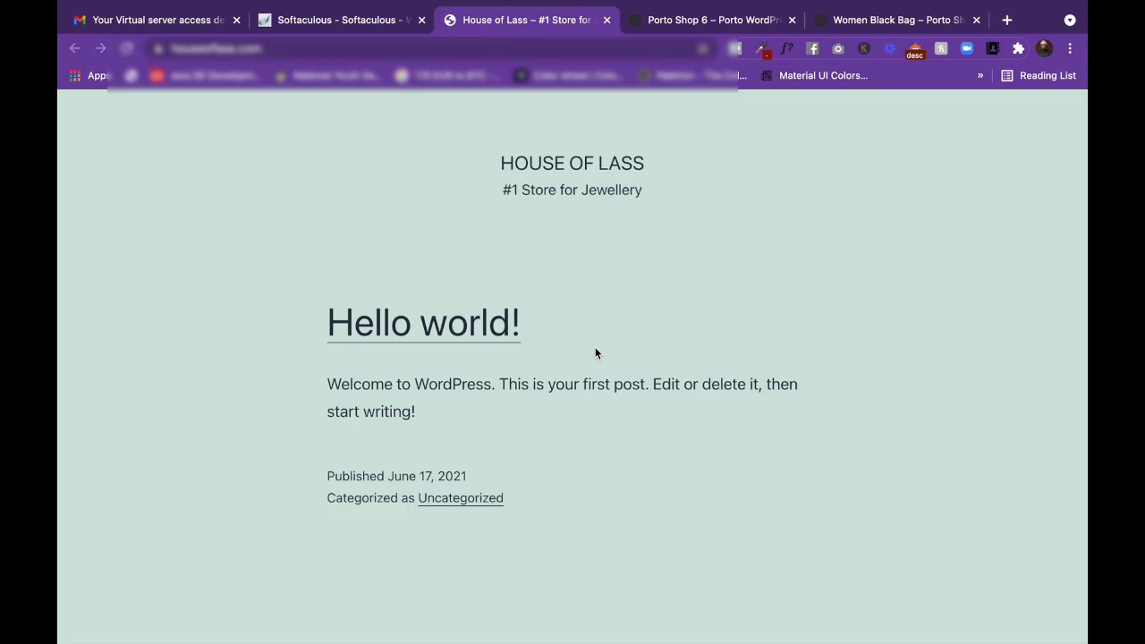
{"action": "scroll", "coordinate": [596, 352], "scroll_direction": "down", "scroll_amount": 3}
{"action": "scroll", "coordinate": [594, 353], "scroll_direction": "up", "scroll_amount": 2}
{"action": "scroll", "coordinate": [595, 352], "scroll_direction": "down", "scroll_amount": 5}
{"action": "scroll", "coordinate": [595, 352], "scroll_direction": "up", "scroll_amount": 5}
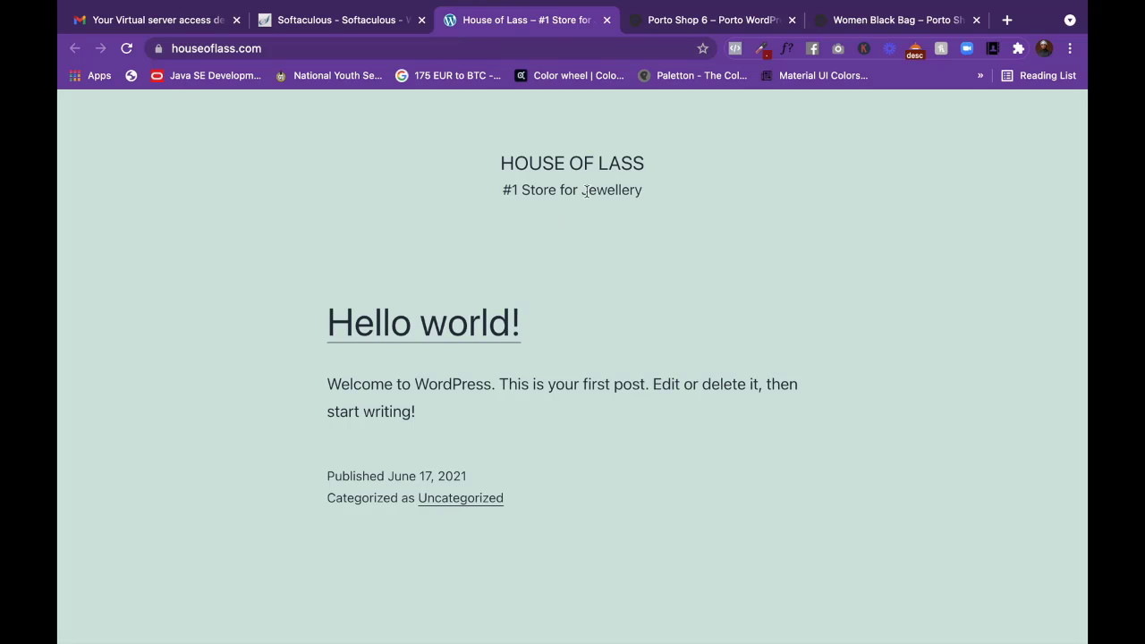
{"action": "scroll", "coordinate": [461, 434], "scroll_direction": "down", "scroll_amount": 6}
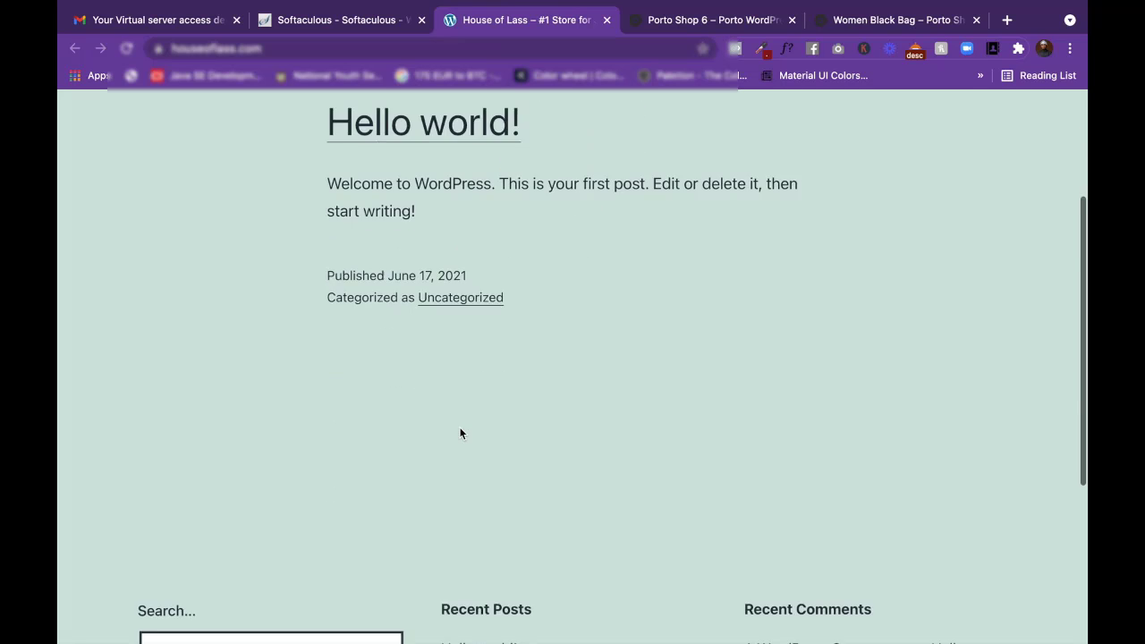
{"action": "scroll", "coordinate": [461, 433], "scroll_direction": "up", "scroll_amount": 2}
{"action": "scroll", "coordinate": [460, 434], "scroll_direction": "up", "scroll_amount": 5}
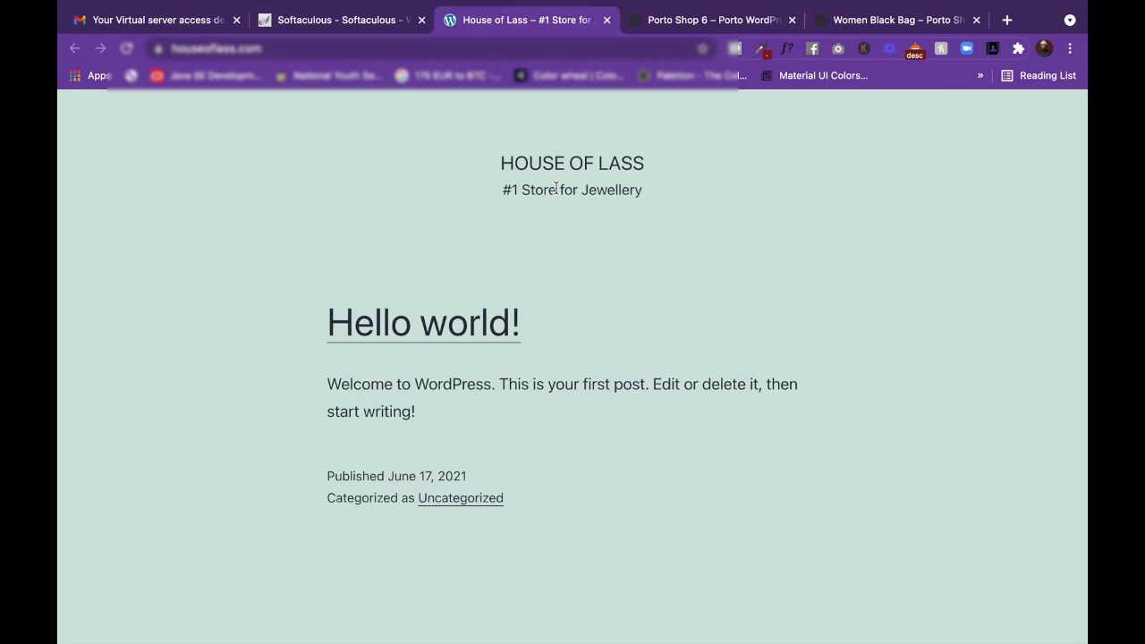
{"action": "scroll", "coordinate": [555, 186], "scroll_direction": "down", "scroll_amount": 3}
{"action": "scroll", "coordinate": [555, 187], "scroll_direction": "up", "scroll_amount": 3}
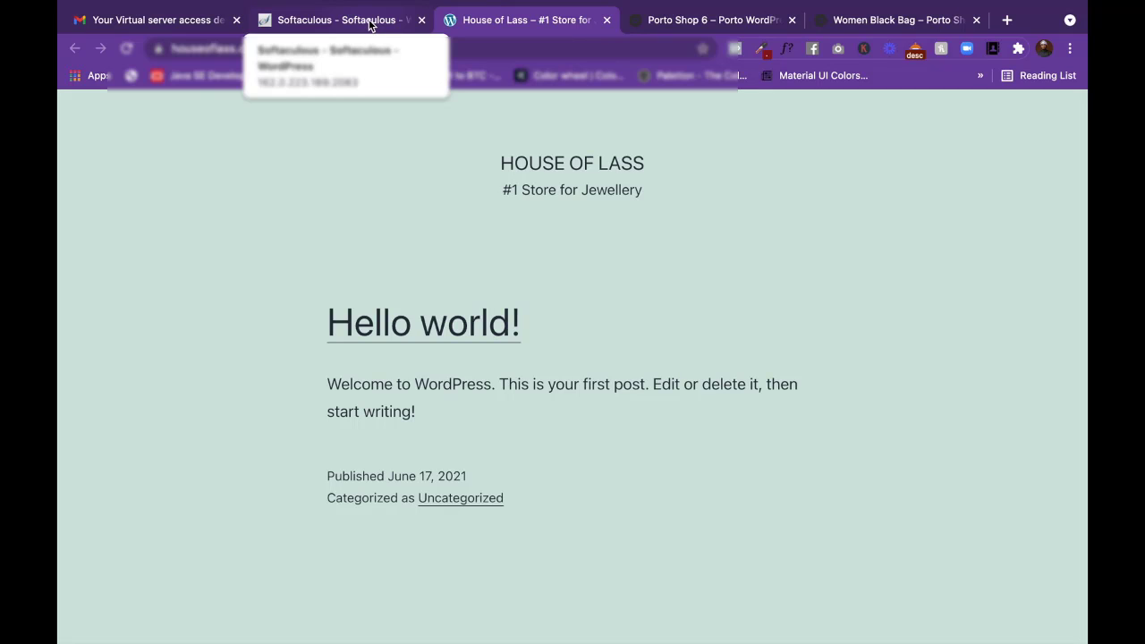
Open the success page's wp-admin Administrative URL in a new tab.
{"action": "left_click", "coordinate": [368, 20]}
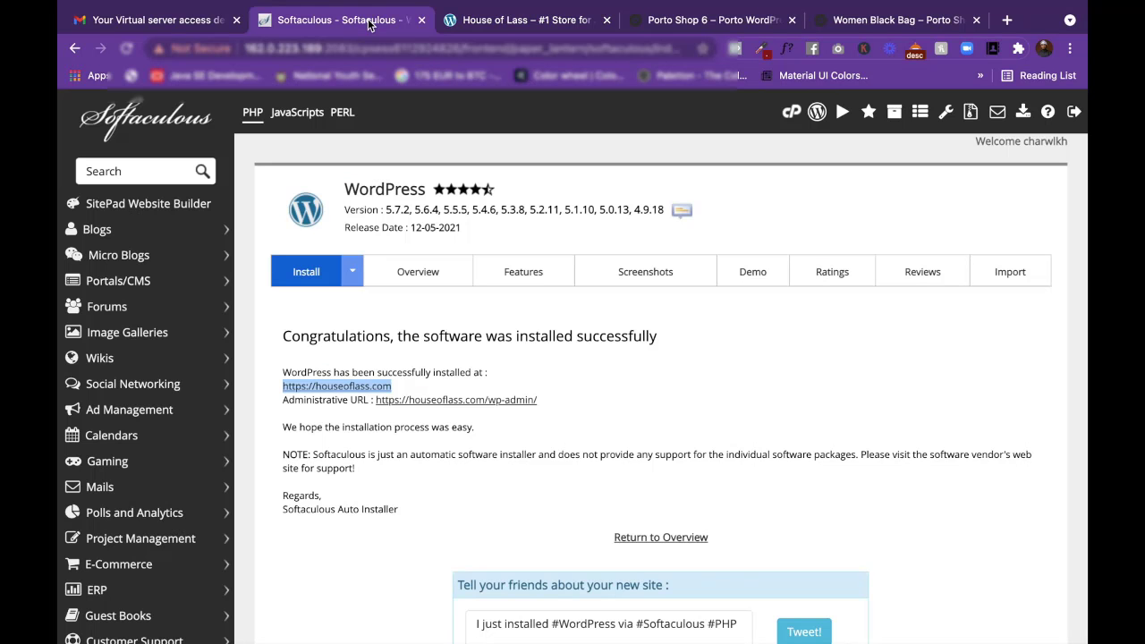
{"action": "right_click", "coordinate": [488, 403]}
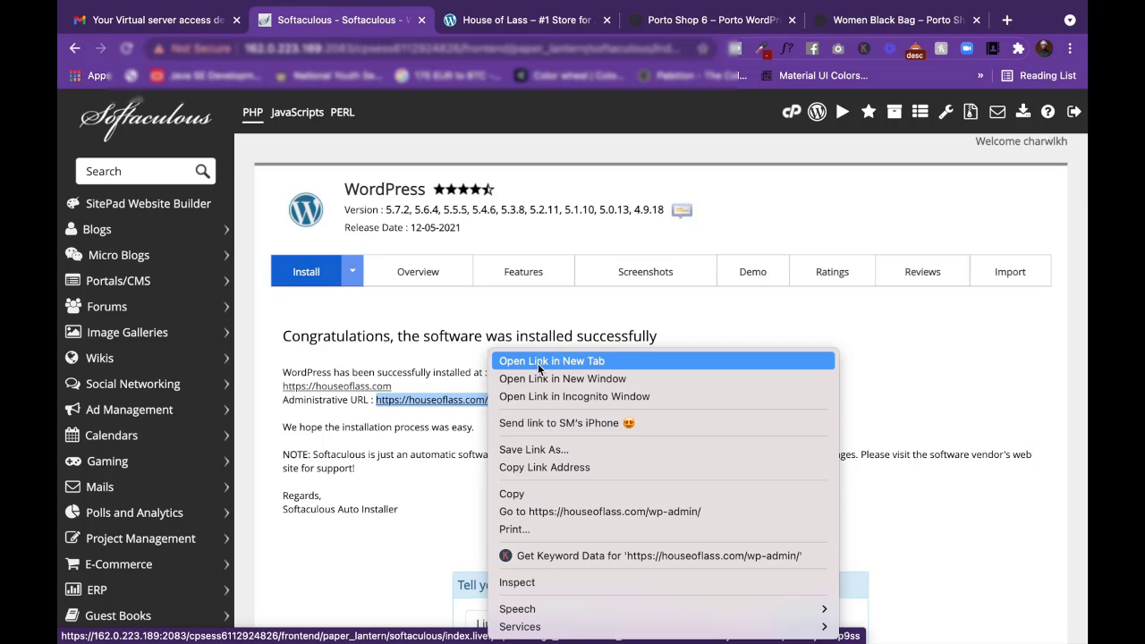
{"action": "left_click", "coordinate": [538, 362]}
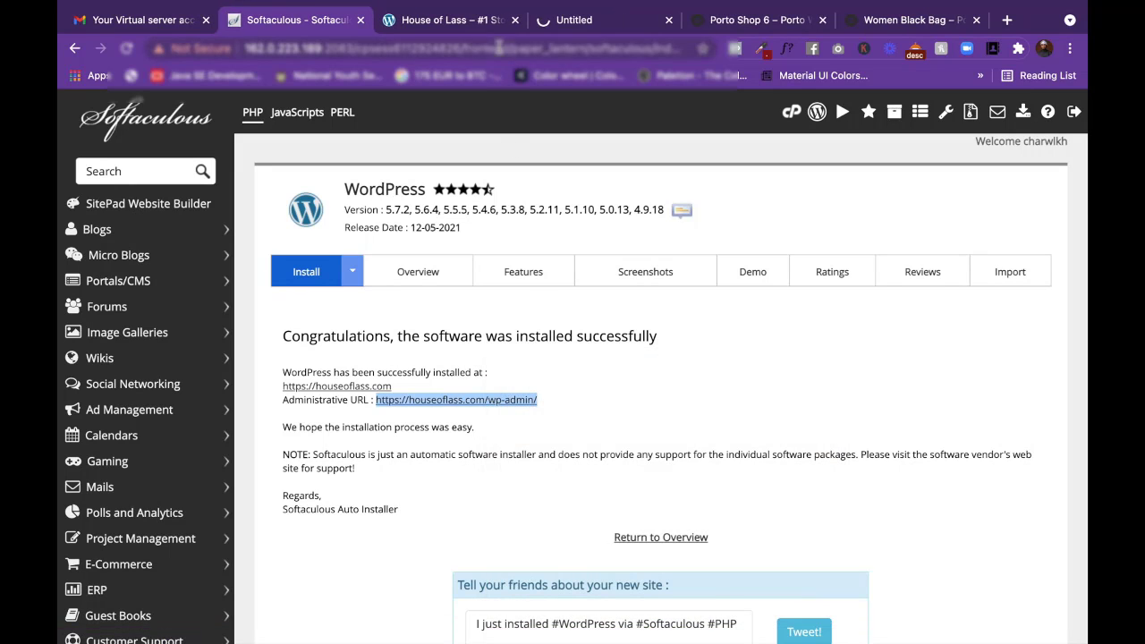
{"action": "left_click", "coordinate": [572, 378]}
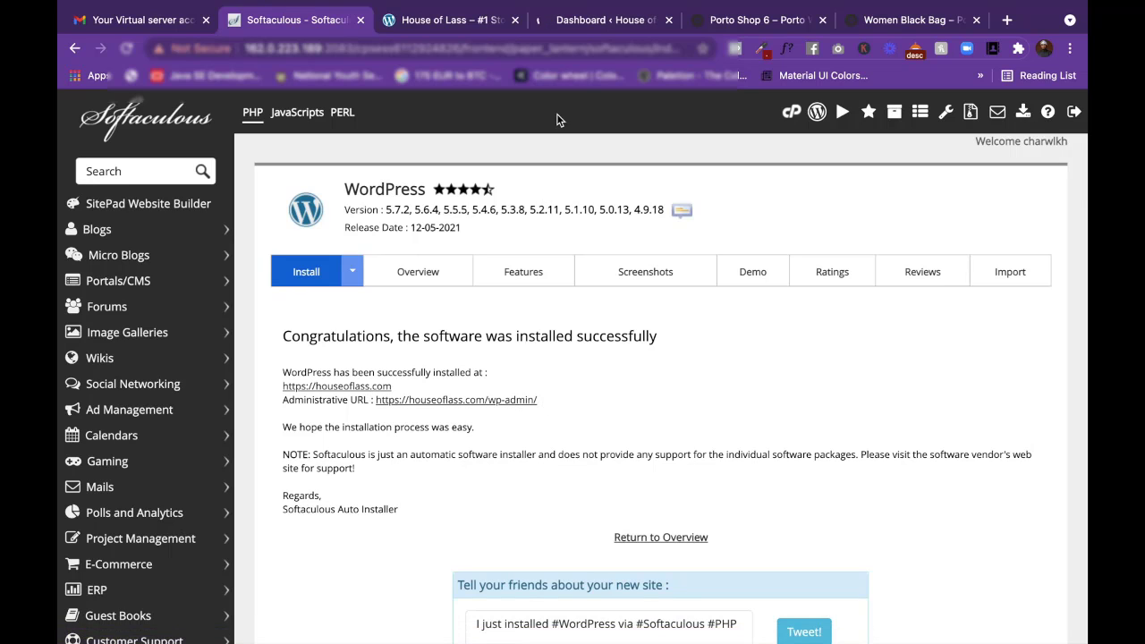
Switch to the new Dashboard tab and look over the Welcome to WordPress panel.
{"action": "left_click", "coordinate": [591, 19]}
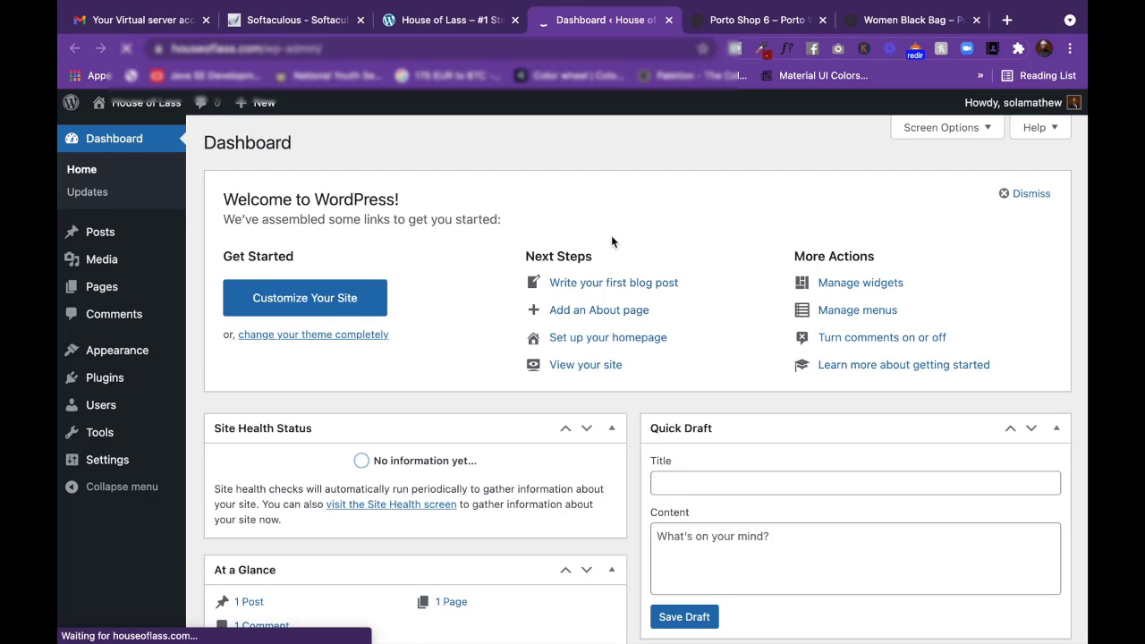
{"action": "scroll", "coordinate": [612, 239], "scroll_direction": "down", "scroll_amount": 1}
{"action": "scroll", "coordinate": [611, 235], "scroll_direction": "down", "scroll_amount": 5}
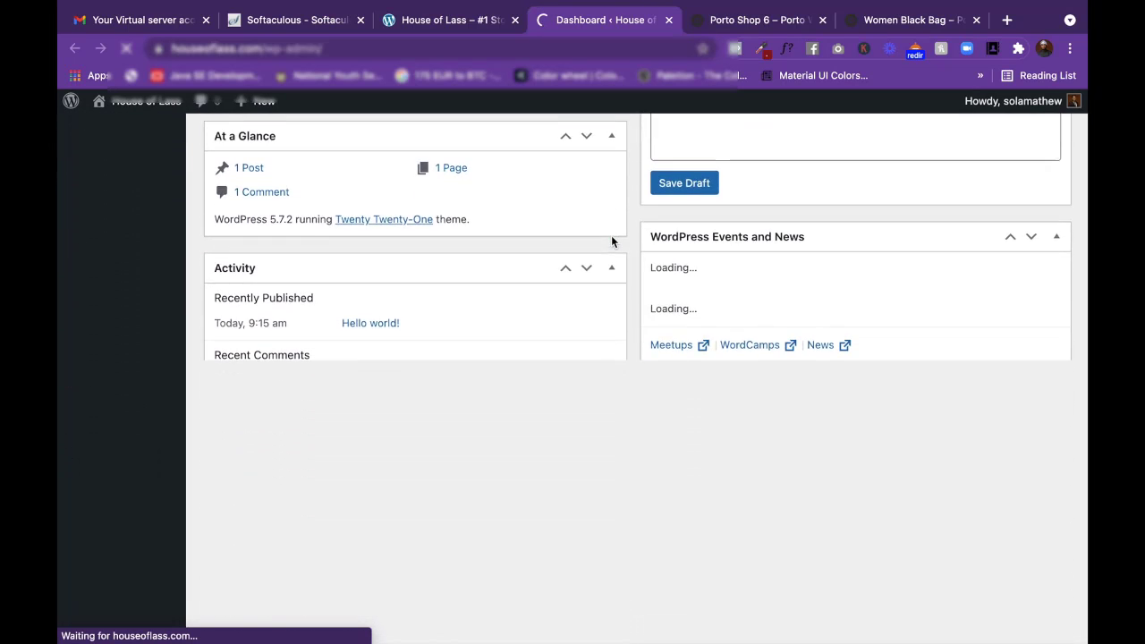
{"action": "scroll", "coordinate": [611, 235], "scroll_direction": "up", "scroll_amount": 6}
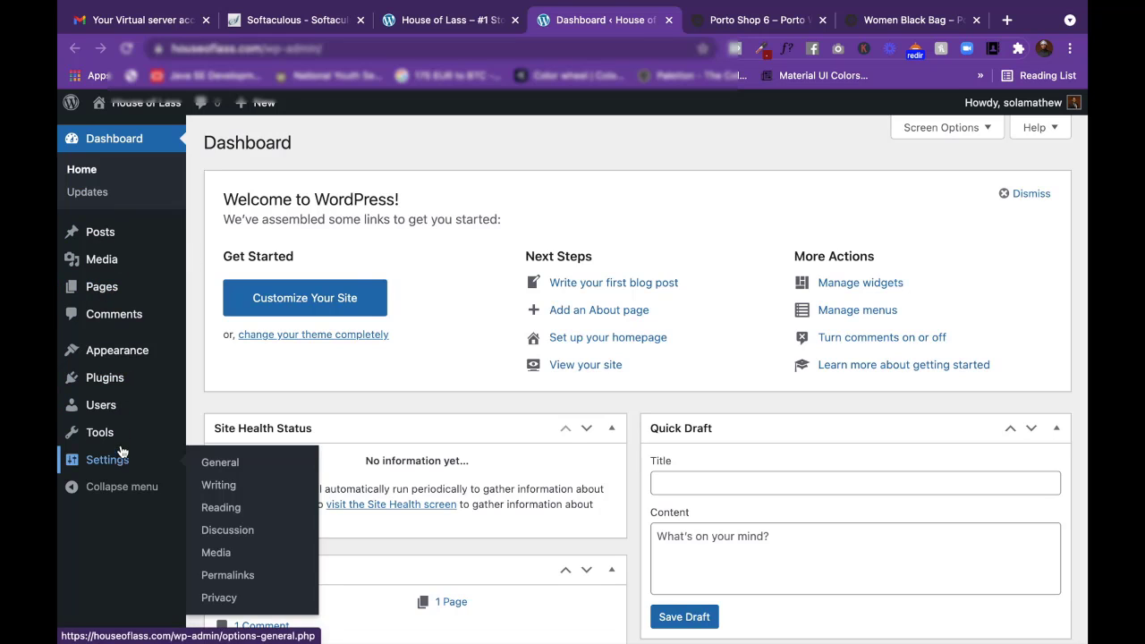
{"action": "mouse_move", "coordinate": [127, 422]}
{"action": "mouse_move", "coordinate": [119, 384]}
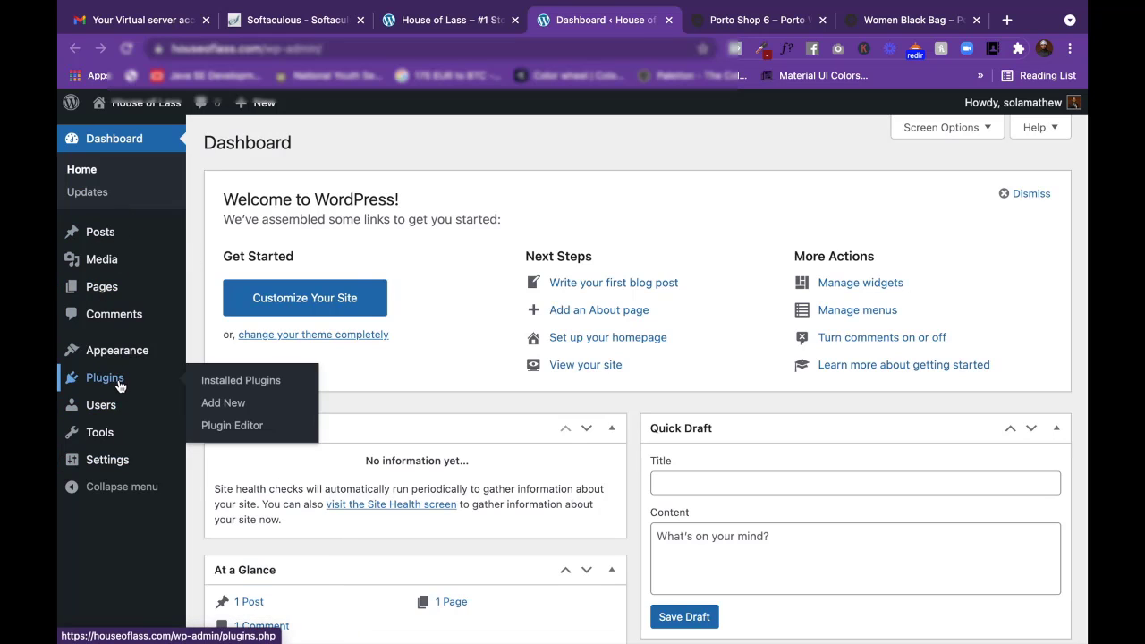
Open Settings > General and check the House of Lass title and '#1 Store for Jewellery' tagline.
{"action": "left_click", "coordinate": [114, 464]}
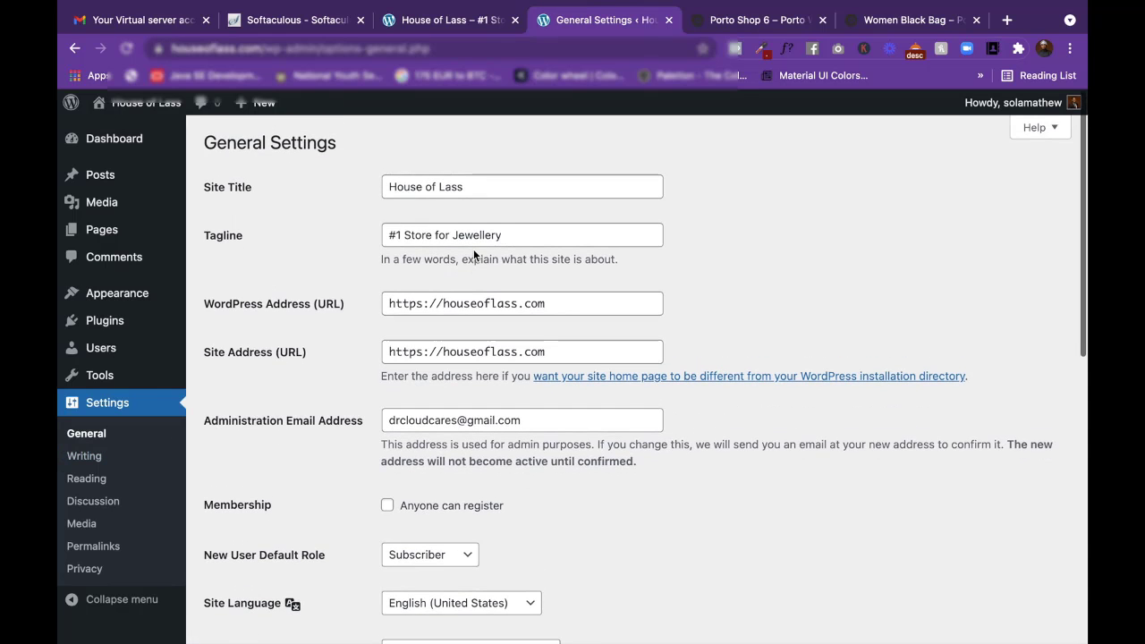
{"action": "left_click", "coordinate": [477, 186]}
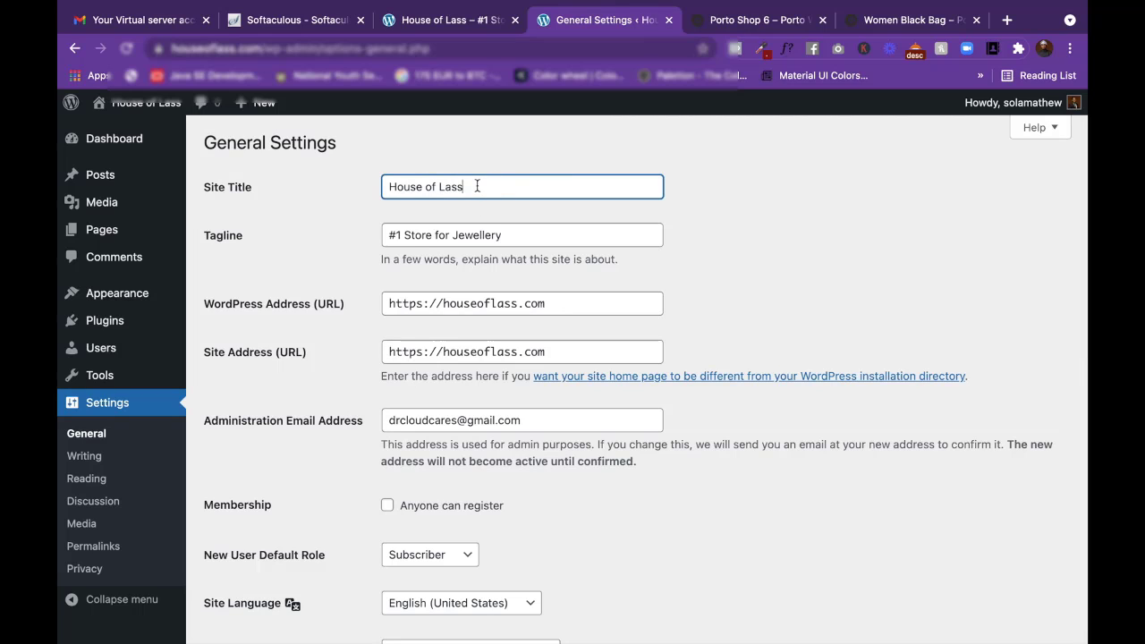
{"action": "left_click_drag", "start_coordinate": [475, 185], "coordinate": [374, 183]}
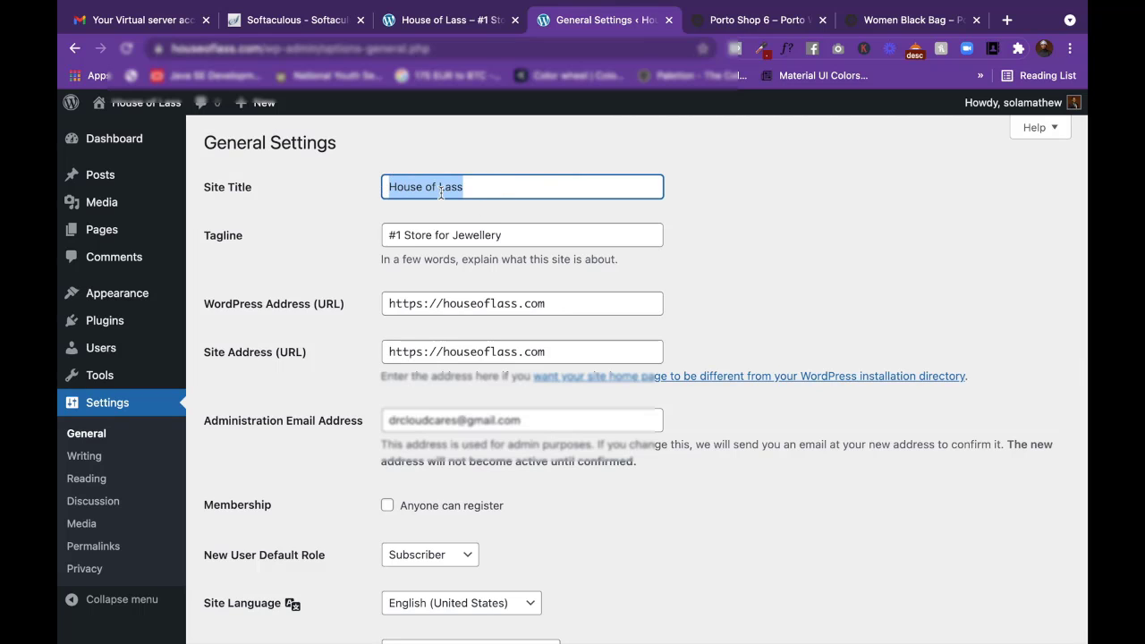
{"action": "left_click", "coordinate": [476, 191]}
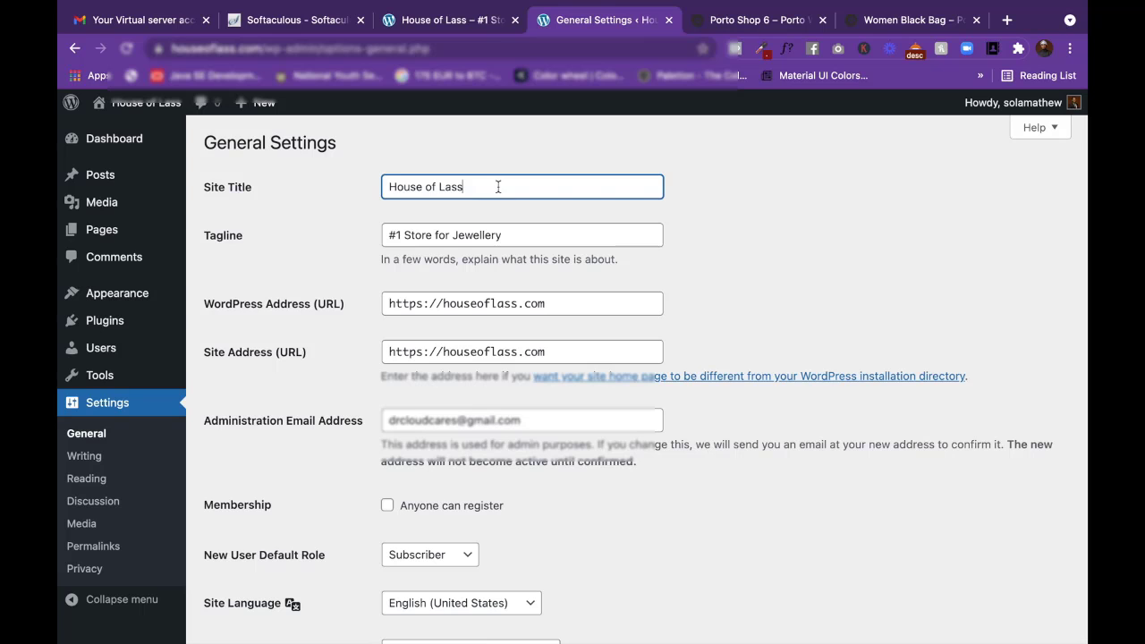
{"action": "left_click_drag", "start_coordinate": [510, 235], "coordinate": [378, 230]}
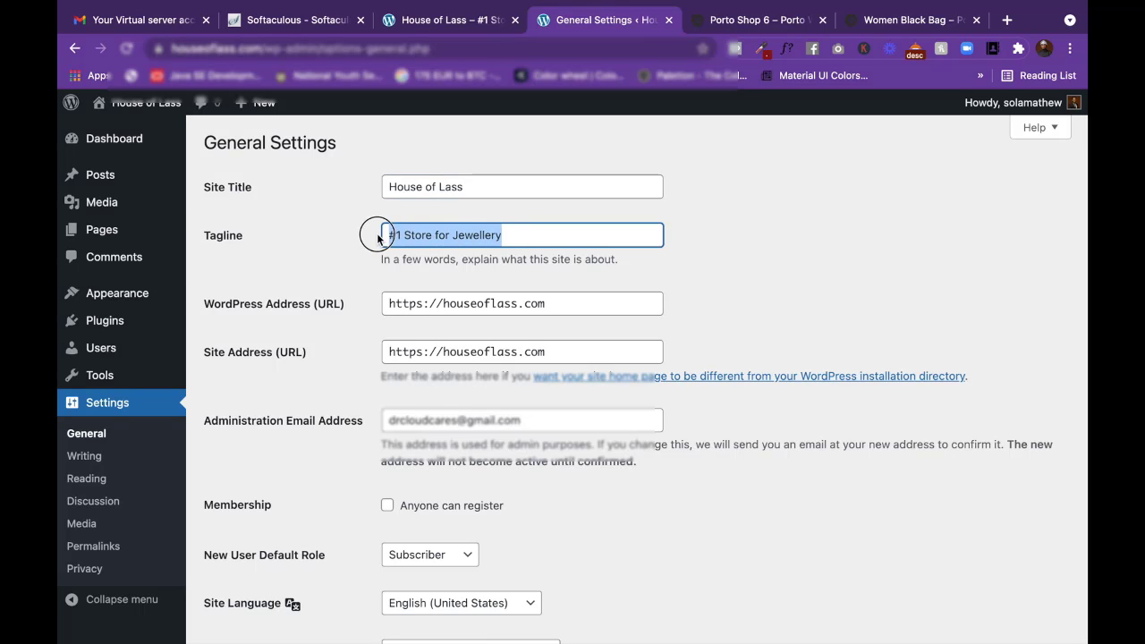
{"action": "left_click", "coordinate": [537, 236]}
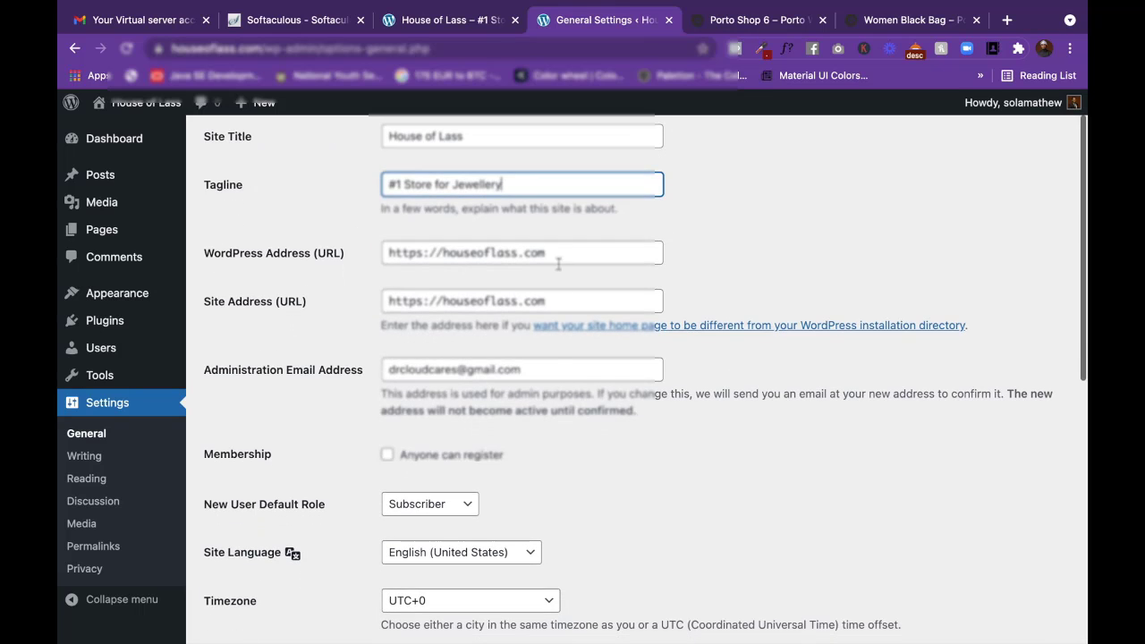
Review the administration e-mail and the rest of the General Settings page.
{"action": "scroll", "coordinate": [521, 307], "scroll_direction": "down", "scroll_amount": 3}
{"action": "left_click_drag", "start_coordinate": [521, 307], "coordinate": [383, 313]}
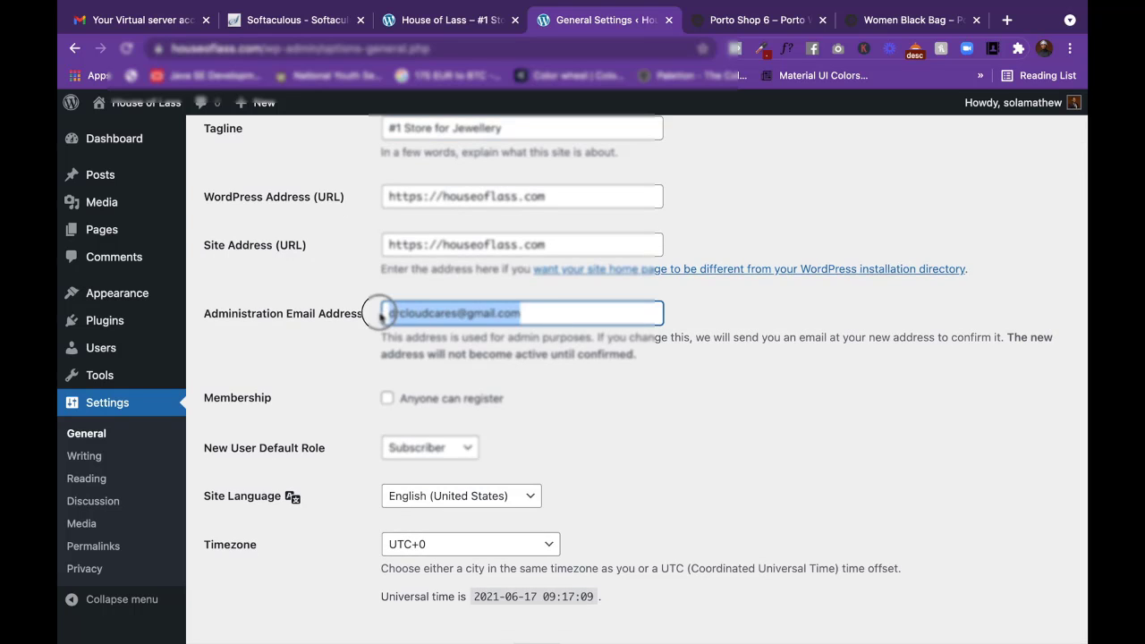
{"action": "left_click", "coordinate": [420, 309]}
{"action": "scroll", "coordinate": [635, 347], "scroll_direction": "down", "scroll_amount": 2}
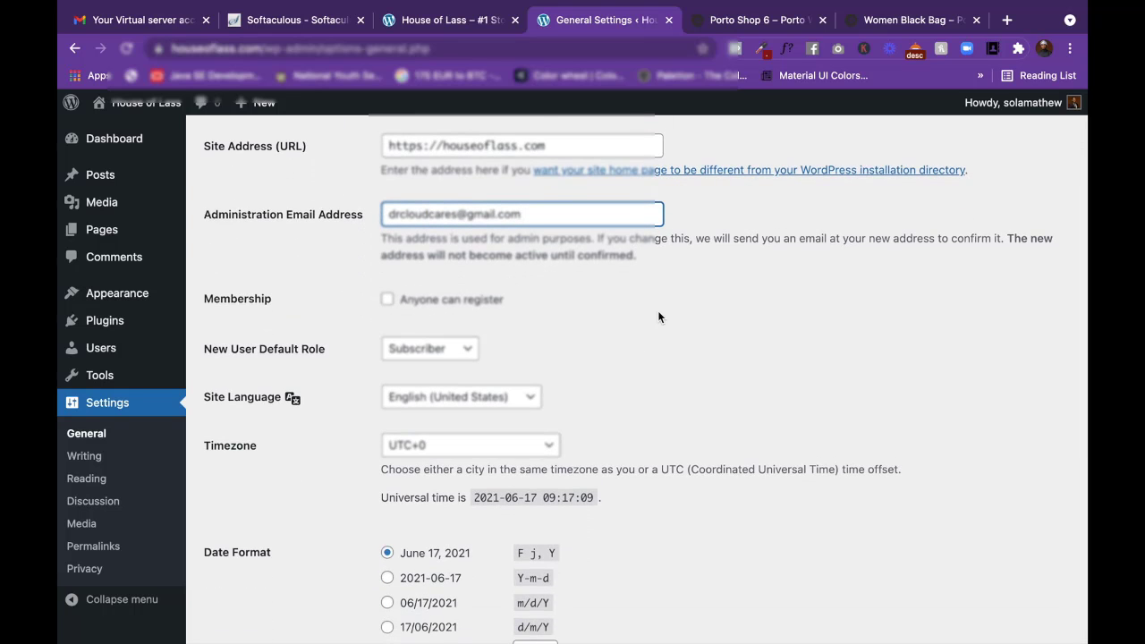
{"action": "scroll", "coordinate": [659, 314], "scroll_direction": "down", "scroll_amount": 8}
{"action": "scroll", "coordinate": [658, 310], "scroll_direction": "up", "scroll_amount": 10}
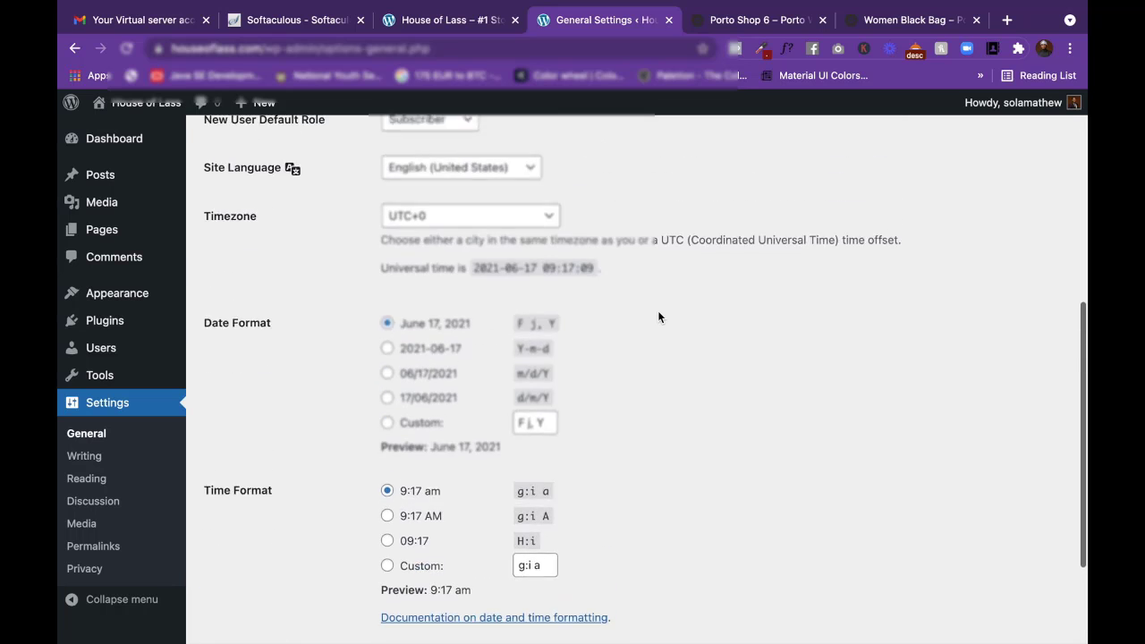
{"action": "scroll", "coordinate": [657, 310], "scroll_direction": "up", "scroll_amount": 2}
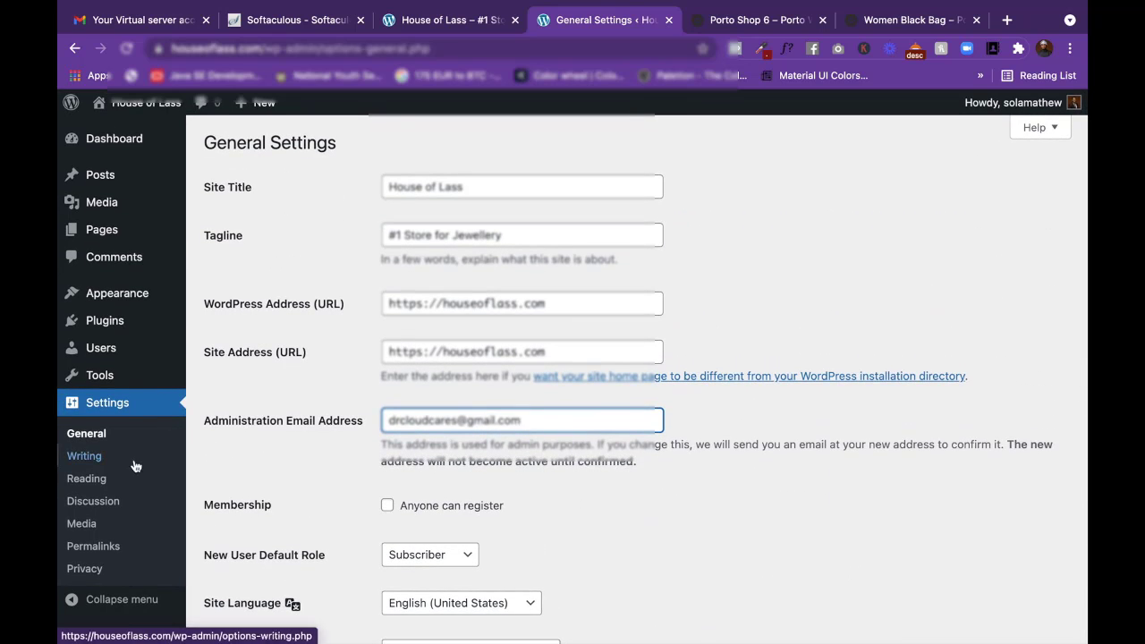
Open the Permalinks settings and compare the Plain and Day and name URL formats.
{"action": "left_click", "coordinate": [93, 548]}
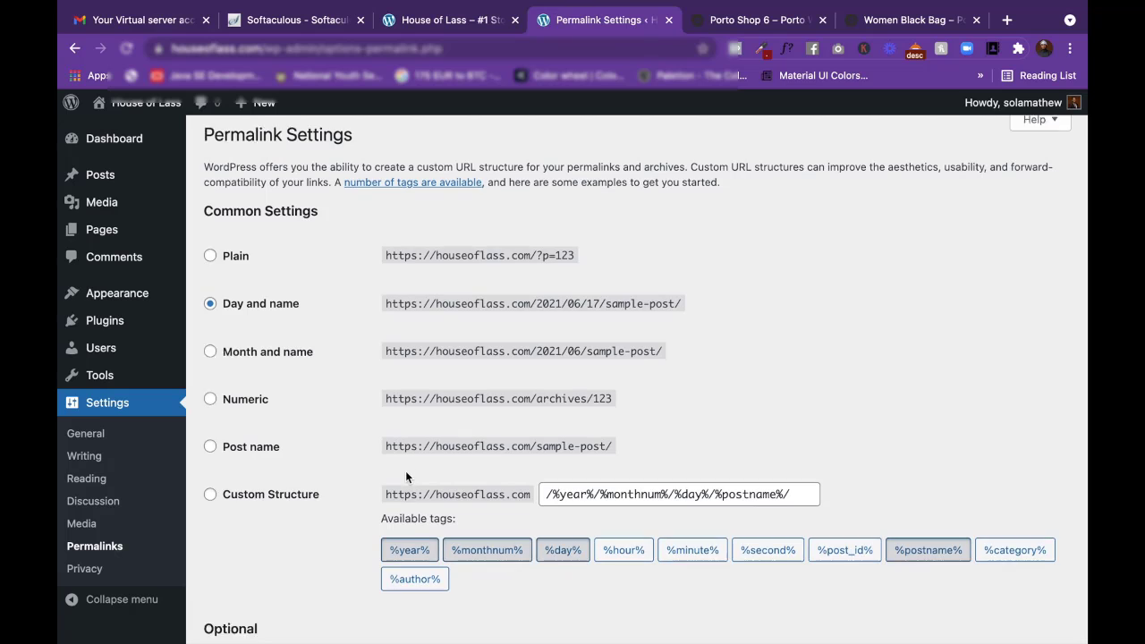
{"action": "scroll", "coordinate": [406, 471], "scroll_direction": "down", "scroll_amount": 1}
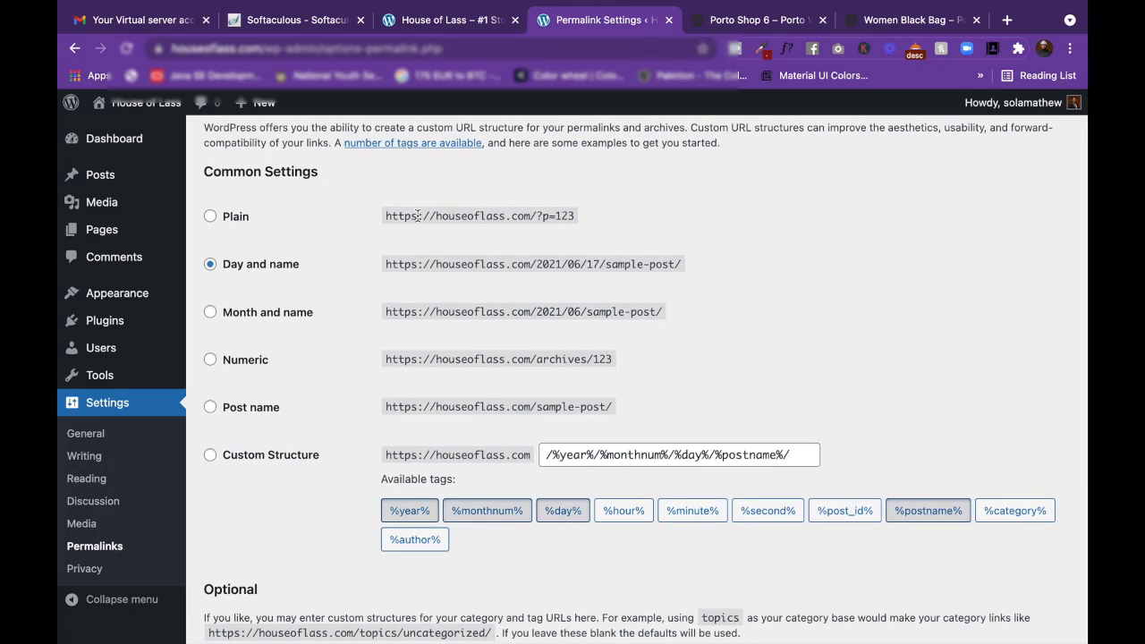
{"action": "left_click_drag", "start_coordinate": [577, 216], "coordinate": [528, 211]}
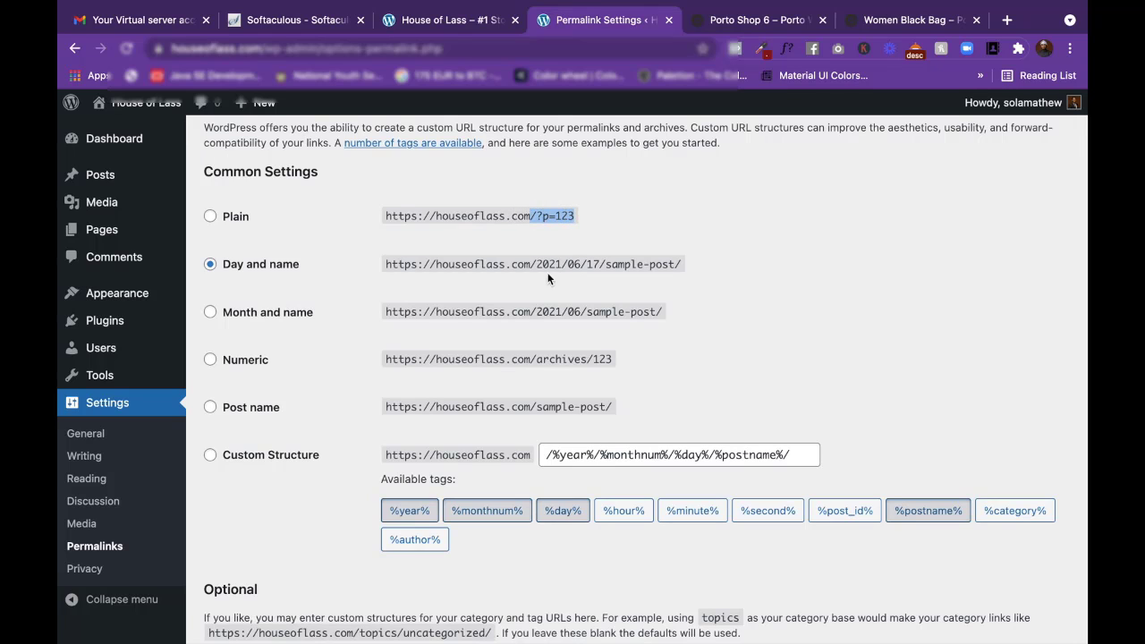
{"action": "left_click_drag", "start_coordinate": [530, 263], "coordinate": [690, 259]}
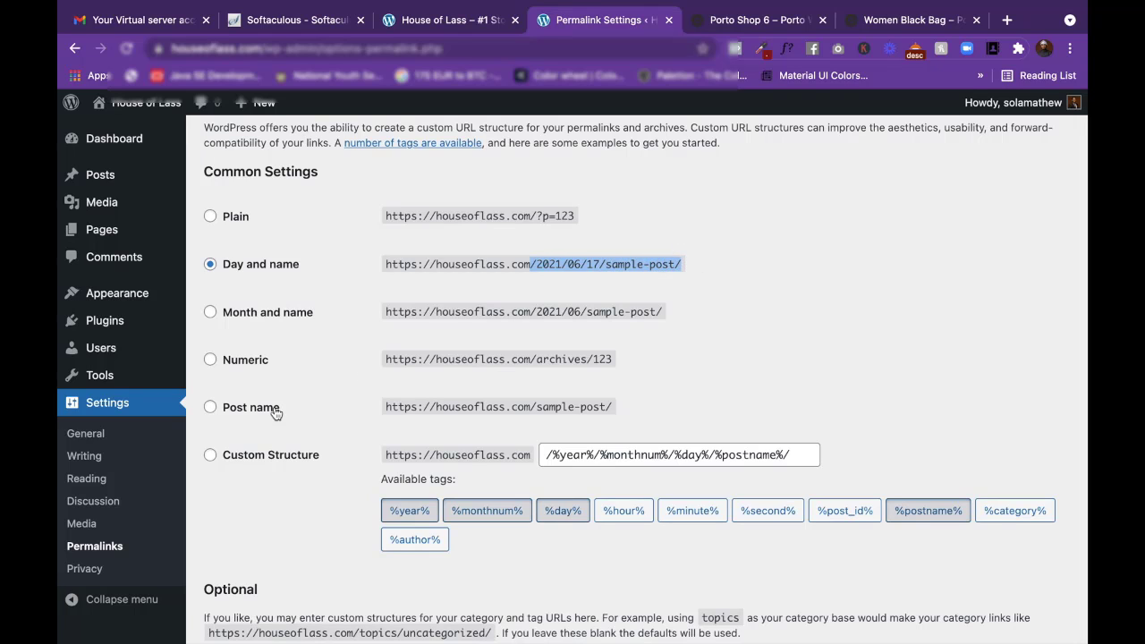
Select the Post name permalink structure and save the changes.
{"action": "left_click", "coordinate": [211, 407]}
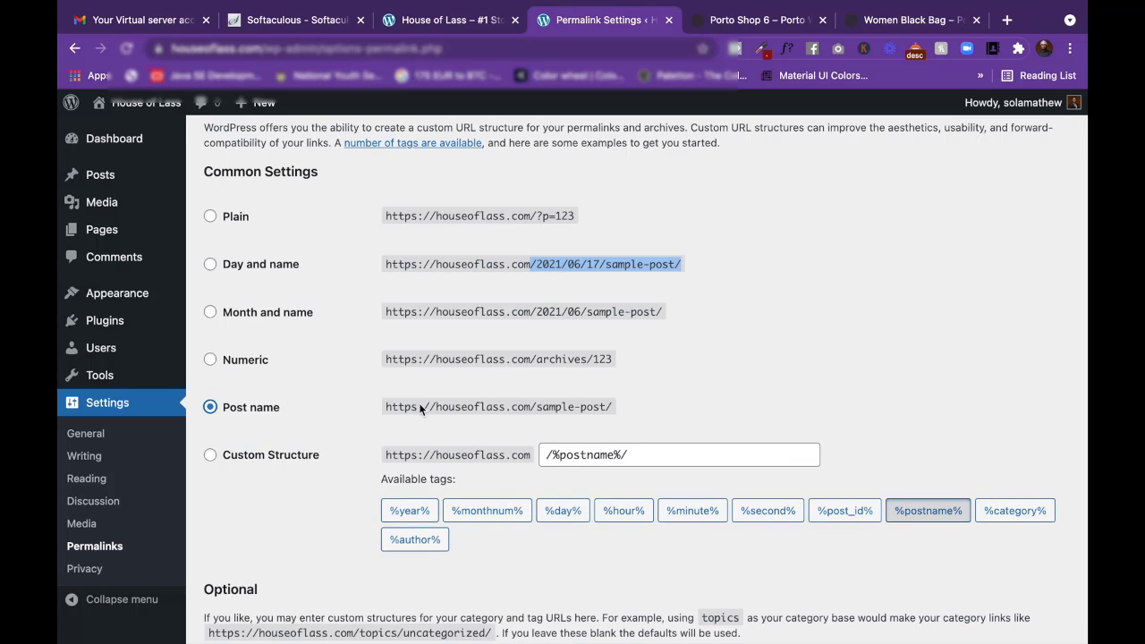
{"action": "left_click_drag", "start_coordinate": [386, 407], "coordinate": [620, 401]}
{"action": "scroll", "coordinate": [447, 483], "scroll_direction": "down", "scroll_amount": 3}
{"action": "left_click", "coordinate": [264, 561]}
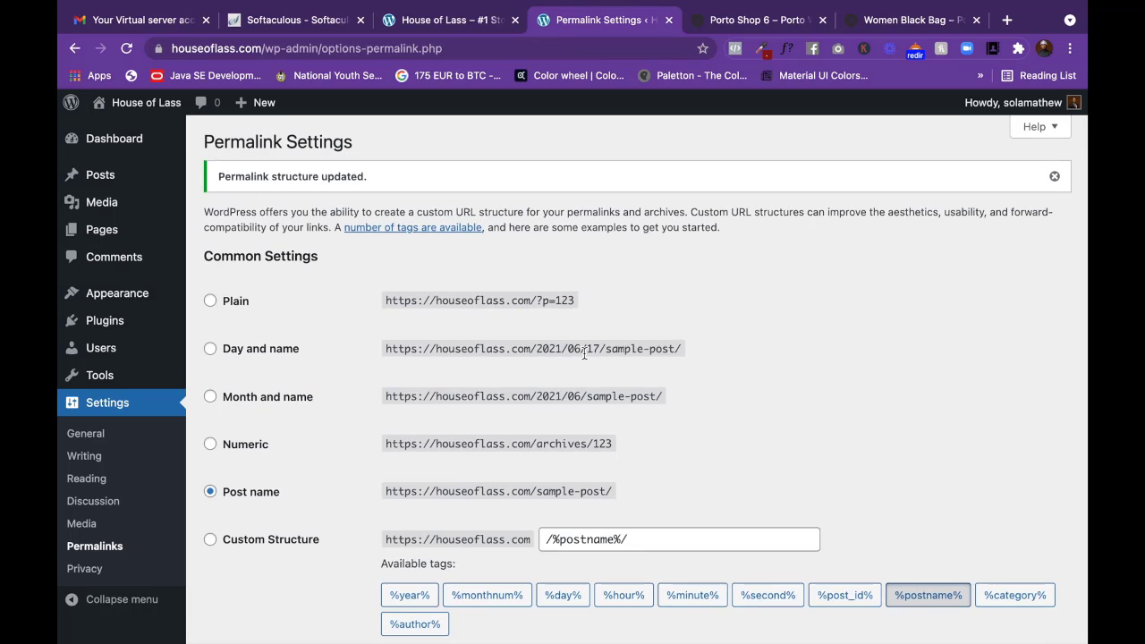
{"action": "scroll", "coordinate": [406, 435], "scroll_direction": "down", "scroll_amount": 5}
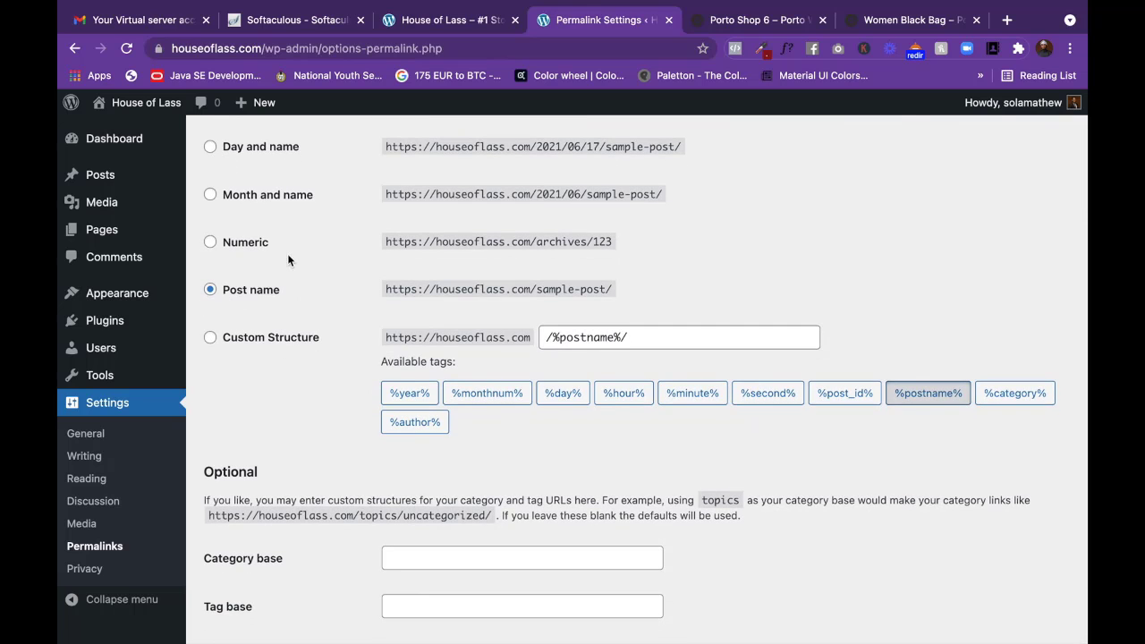
{"action": "scroll", "coordinate": [343, 339], "scroll_direction": "down", "scroll_amount": 2}
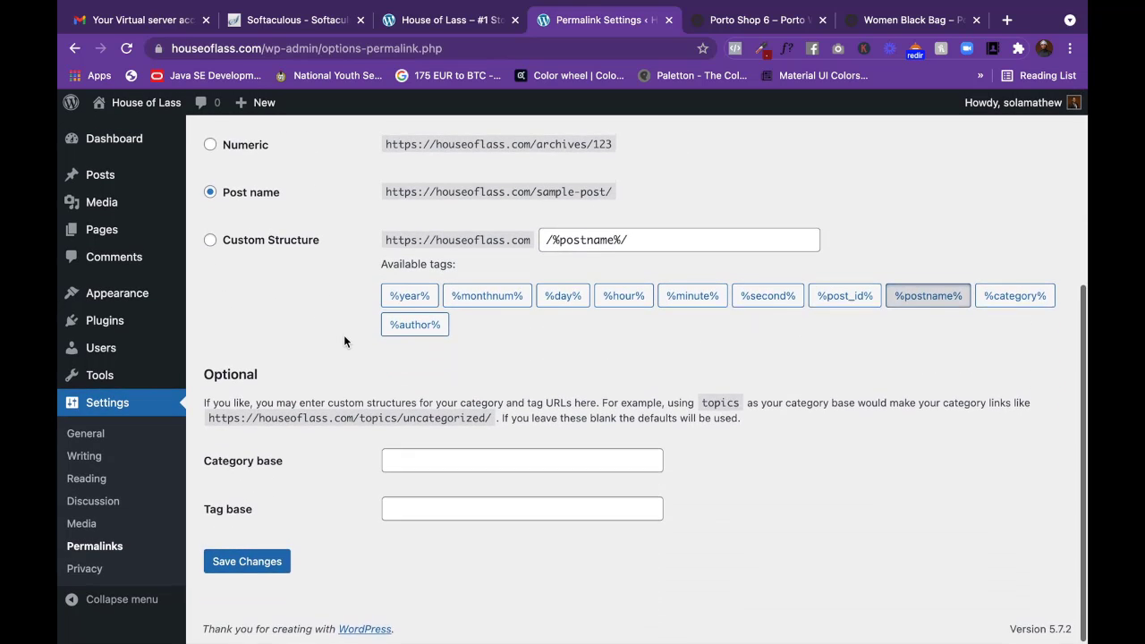
{"action": "scroll", "coordinate": [343, 335], "scroll_direction": "up", "scroll_amount": 7}
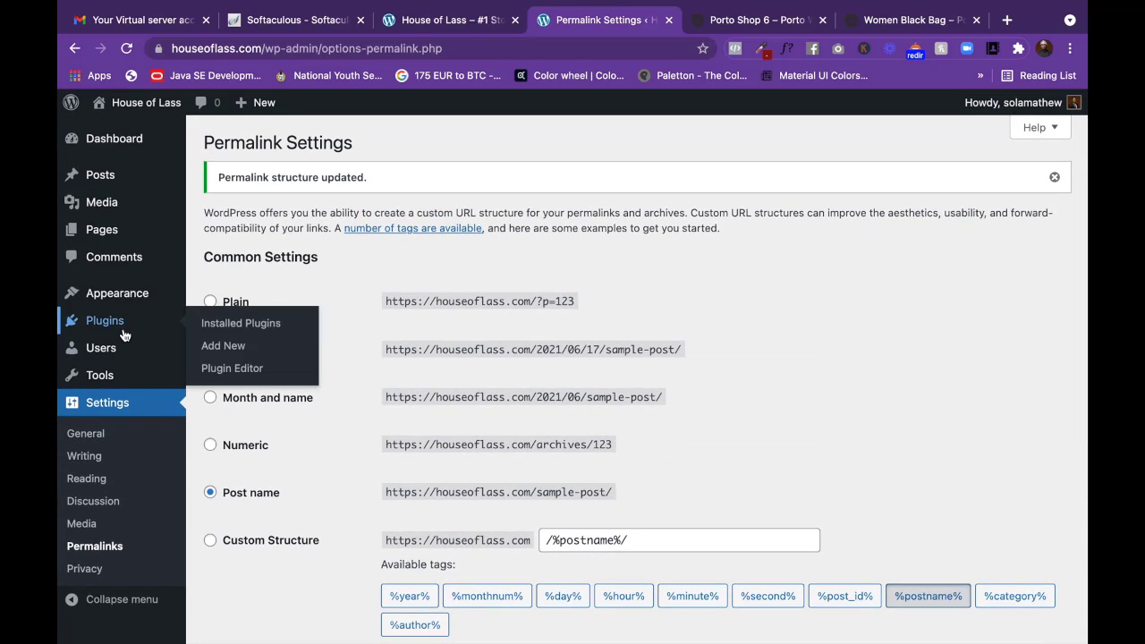
{"action": "mouse_move", "coordinate": [125, 322]}
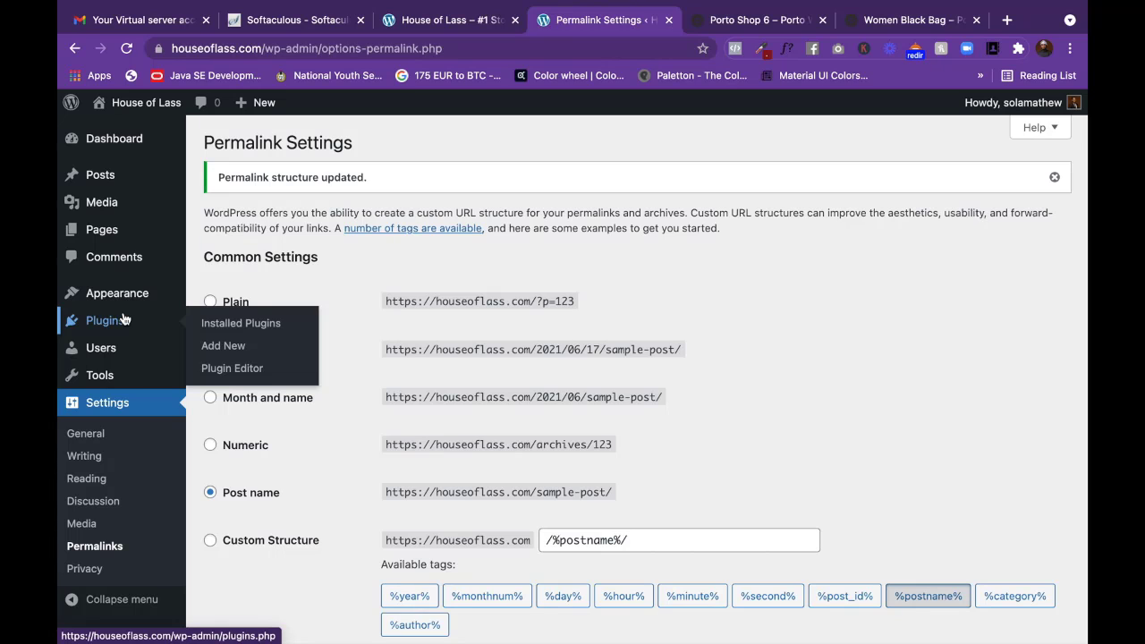
View the live House of Lass site in its tab and scroll through it.
{"action": "left_click", "coordinate": [450, 23]}
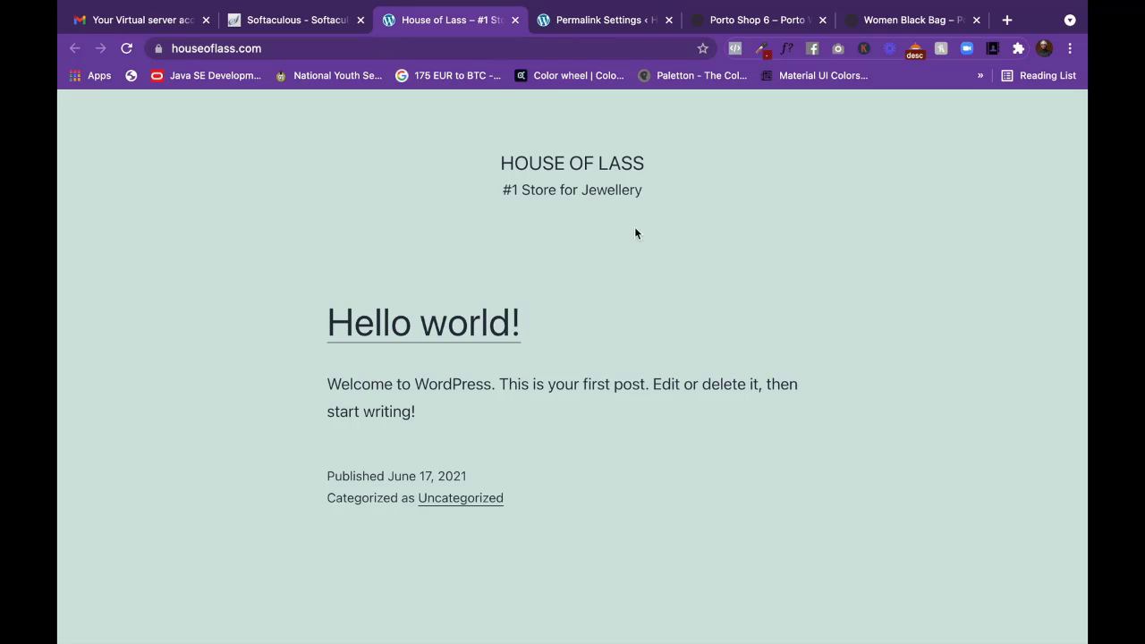
{"action": "scroll", "coordinate": [653, 195], "scroll_direction": "down", "scroll_amount": 1}
{"action": "scroll", "coordinate": [653, 195], "scroll_direction": "up", "scroll_amount": 1}
{"action": "scroll", "coordinate": [652, 195], "scroll_direction": "down", "scroll_amount": 5}
{"action": "scroll", "coordinate": [652, 195], "scroll_direction": "up", "scroll_amount": 3}
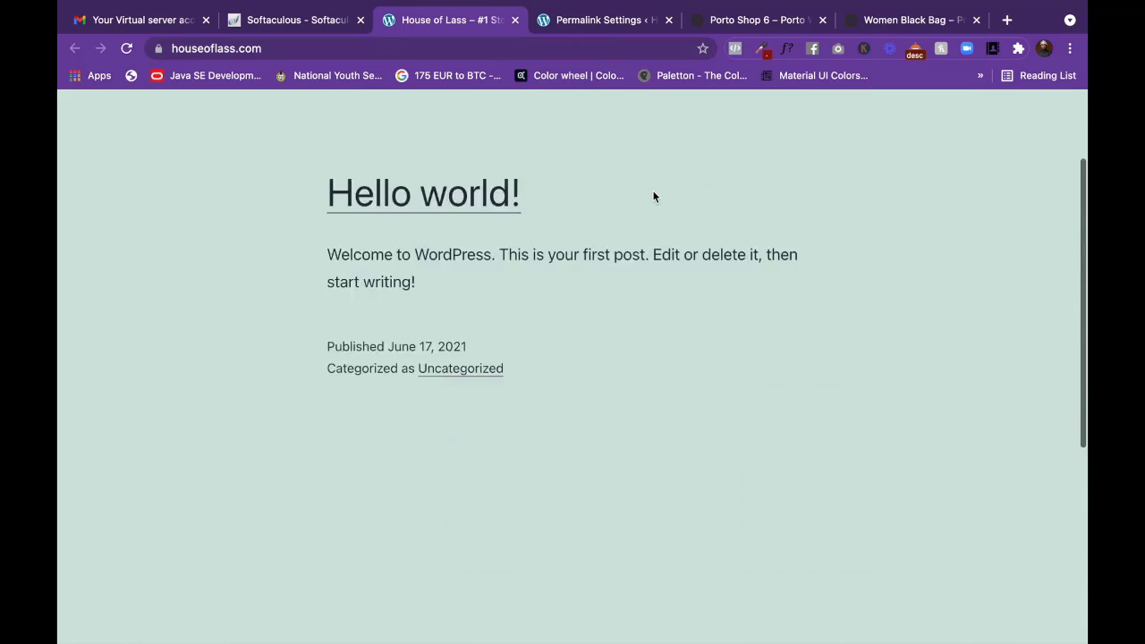
{"action": "scroll", "coordinate": [653, 197], "scroll_direction": "up", "scroll_amount": 3}
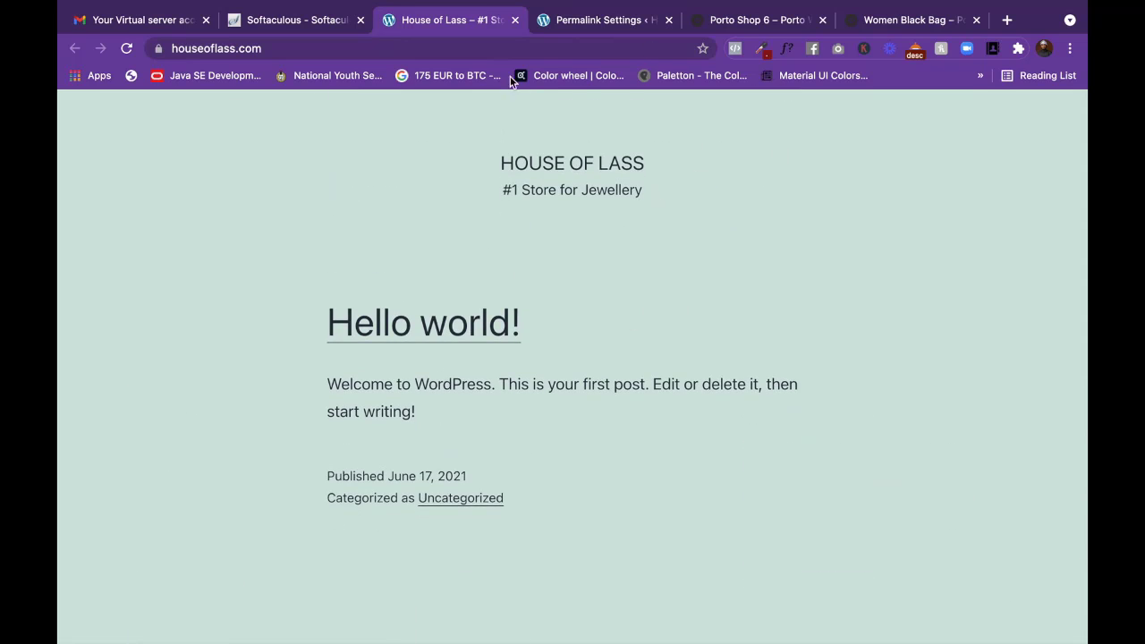
Activate the Twenty Twenty theme from Appearance > Themes.
{"action": "left_click", "coordinate": [572, 29]}
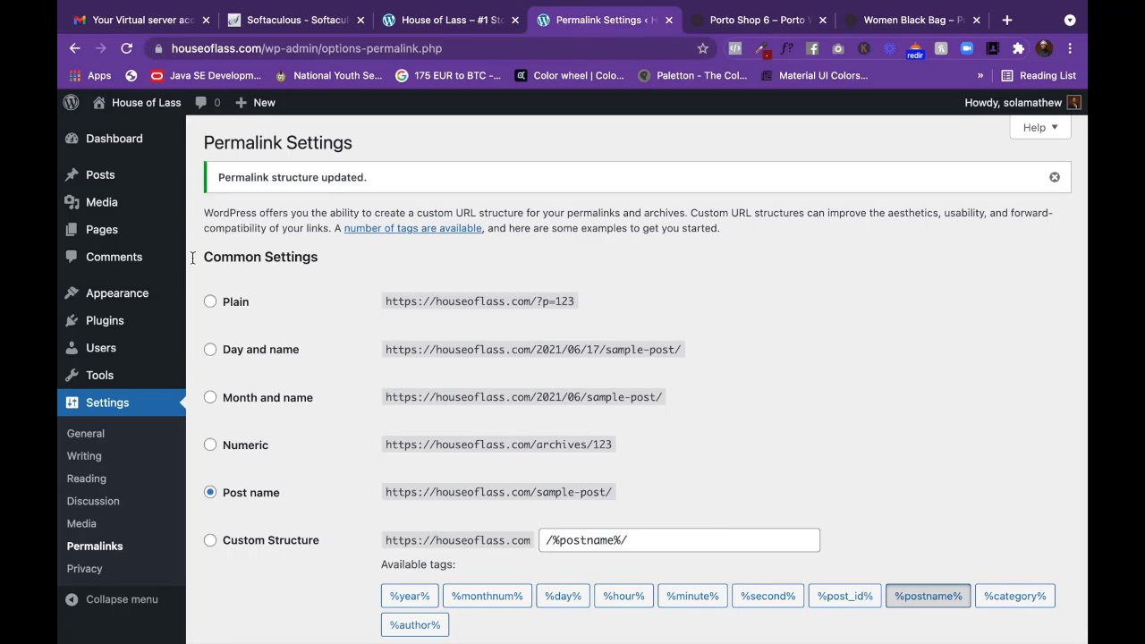
{"action": "mouse_move", "coordinate": [101, 298]}
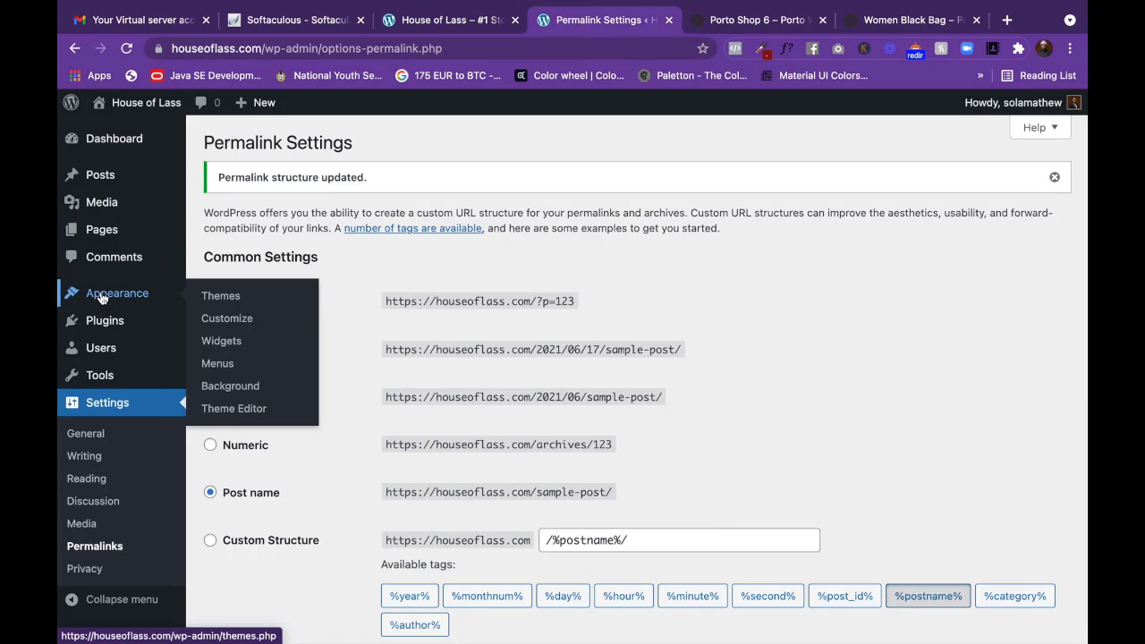
{"action": "left_click", "coordinate": [114, 296]}
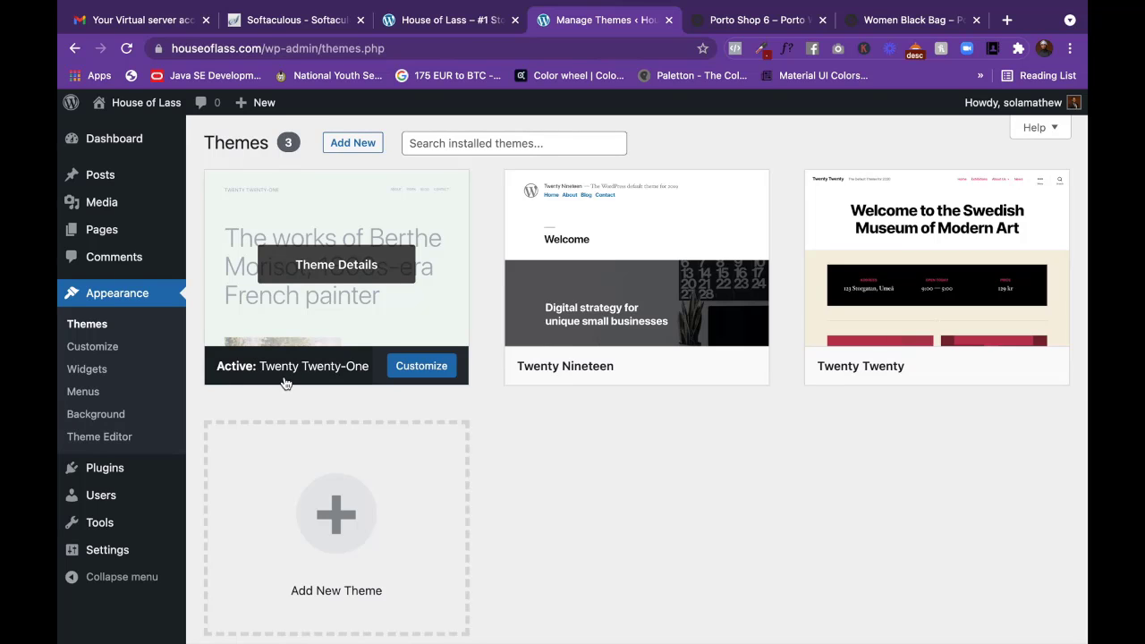
{"action": "mouse_move", "coordinate": [577, 364]}
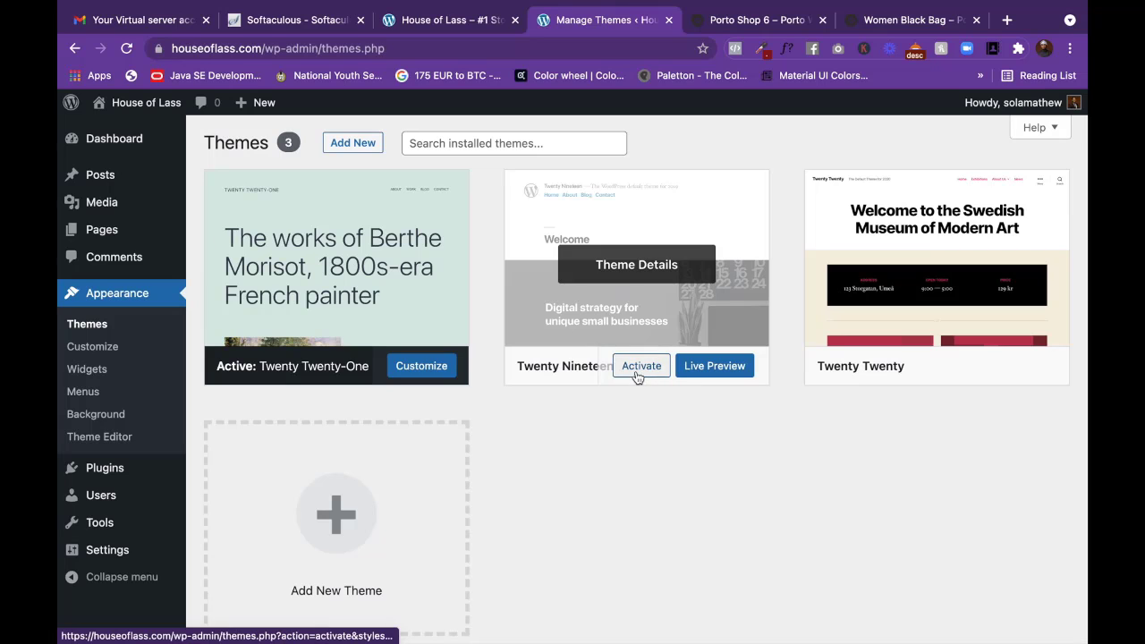
{"action": "mouse_move", "coordinate": [854, 367]}
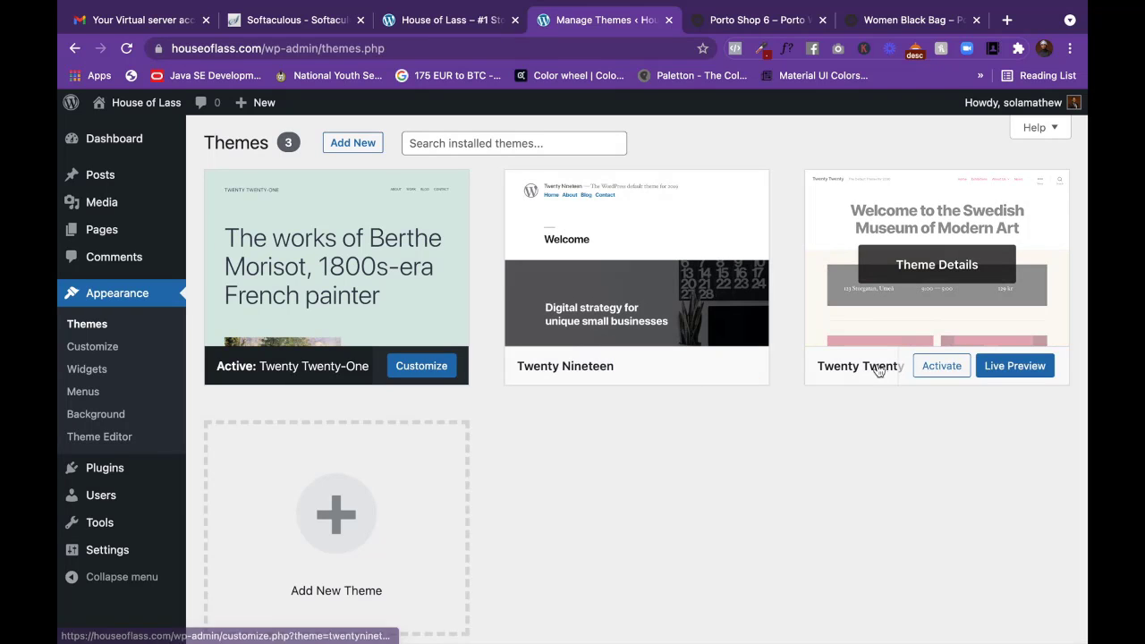
{"action": "left_click", "coordinate": [933, 368]}
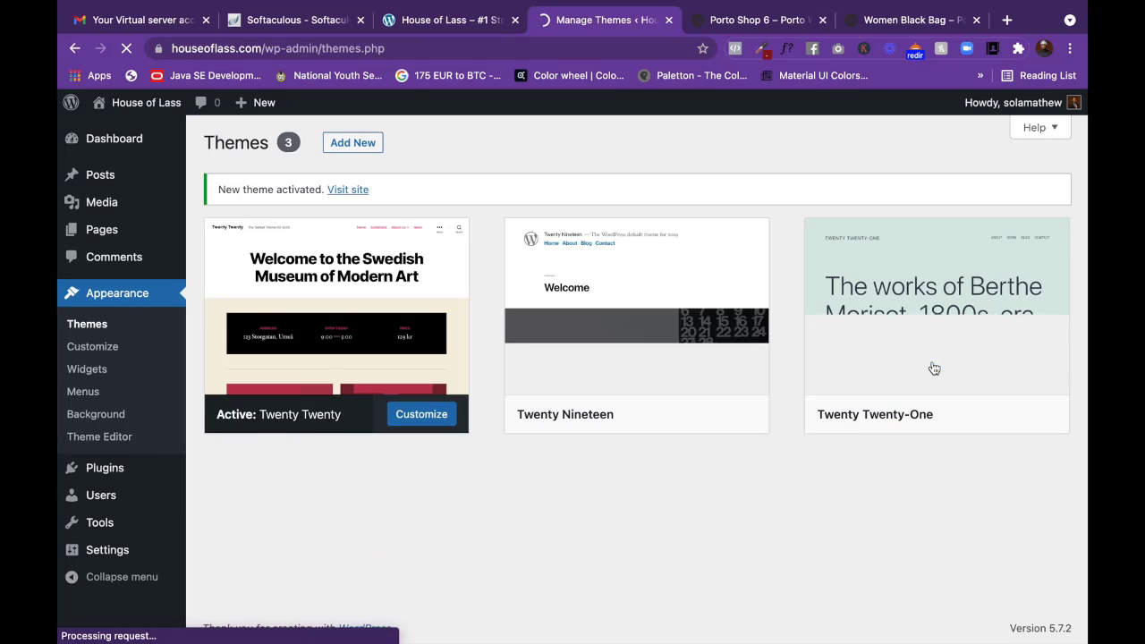
Reload the live site to preview Twenty Twenty, then reactivate Twenty Twenty-One.
{"action": "left_click", "coordinate": [443, 26]}
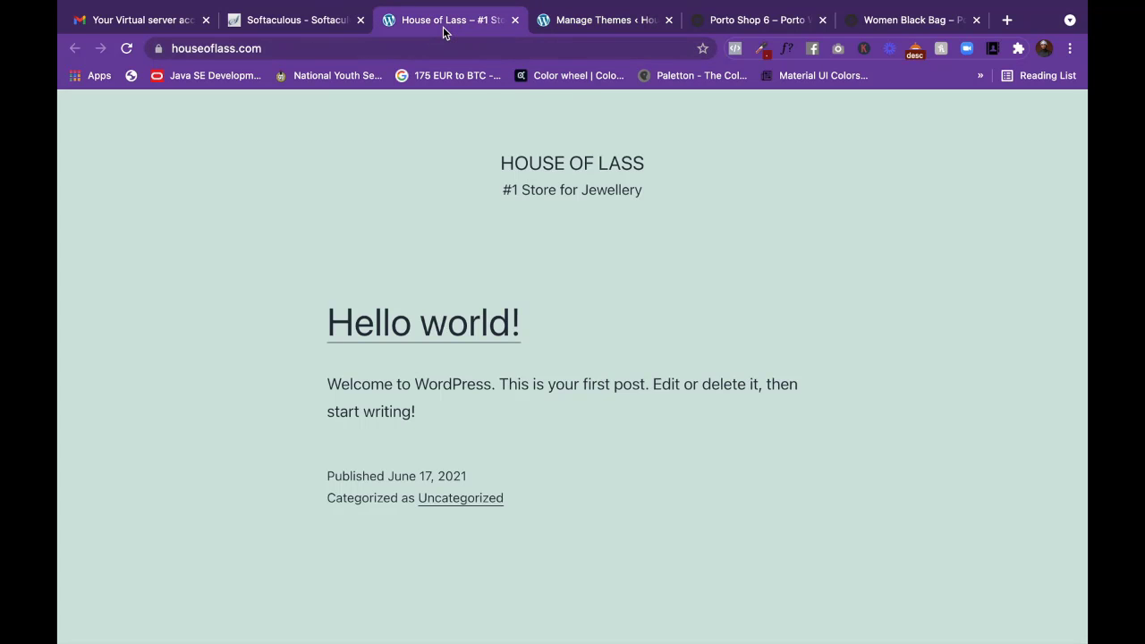
{"action": "right_click", "coordinate": [444, 27]}
{"action": "left_click", "coordinate": [493, 115]}
{"action": "scroll", "coordinate": [595, 364], "scroll_direction": "down", "scroll_amount": 2}
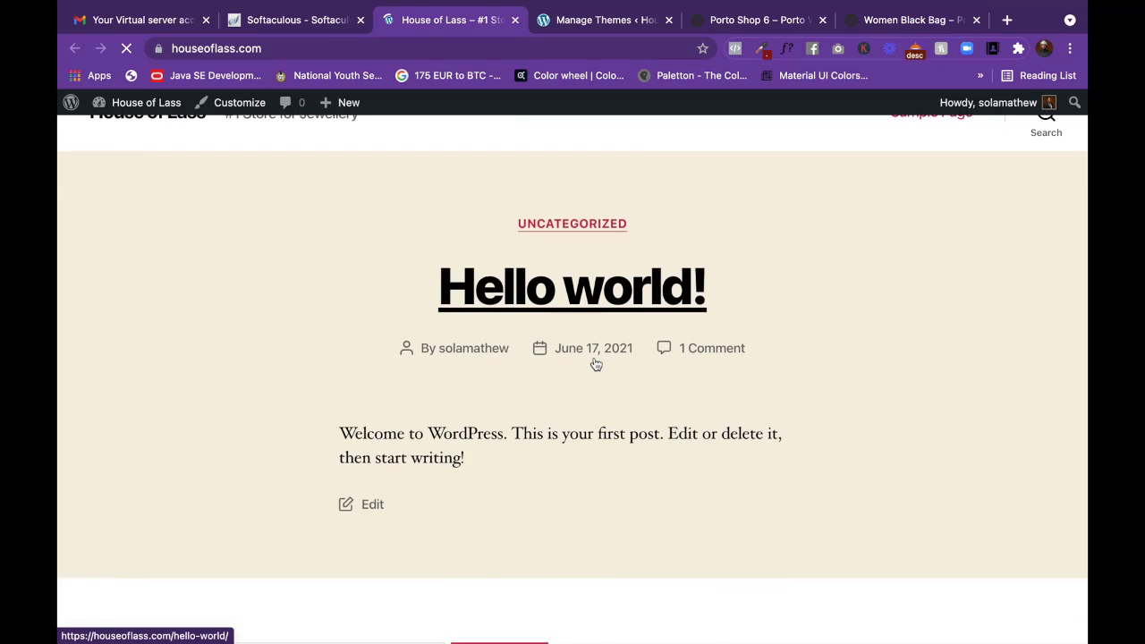
{"action": "scroll", "coordinate": [596, 398], "scroll_direction": "down", "scroll_amount": 3}
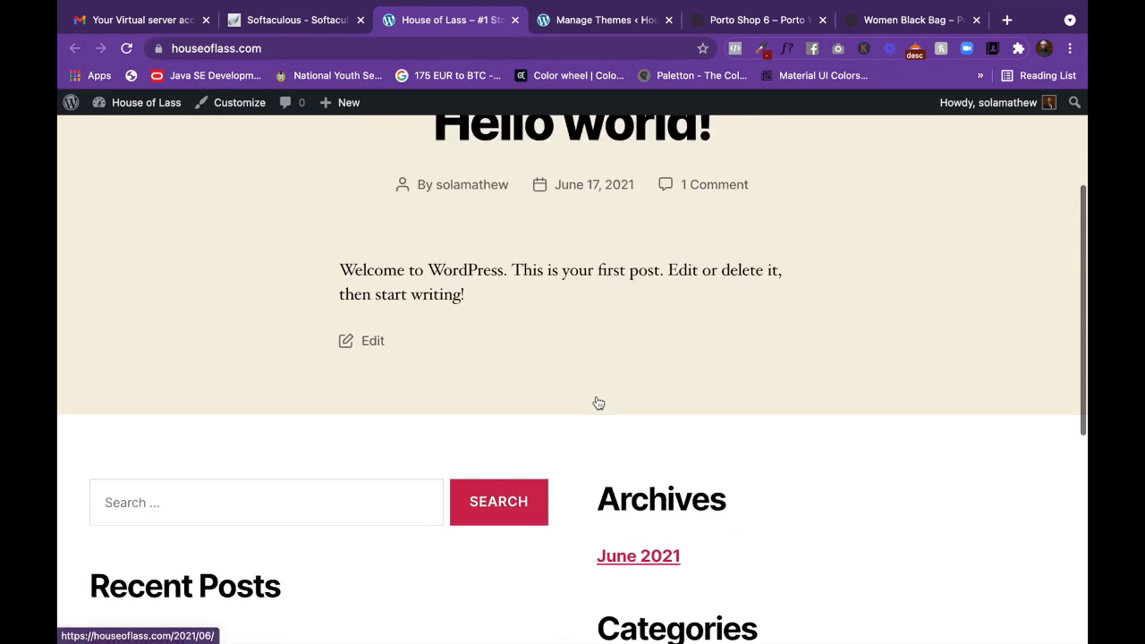
{"action": "scroll", "coordinate": [596, 401], "scroll_direction": "up", "scroll_amount": 5}
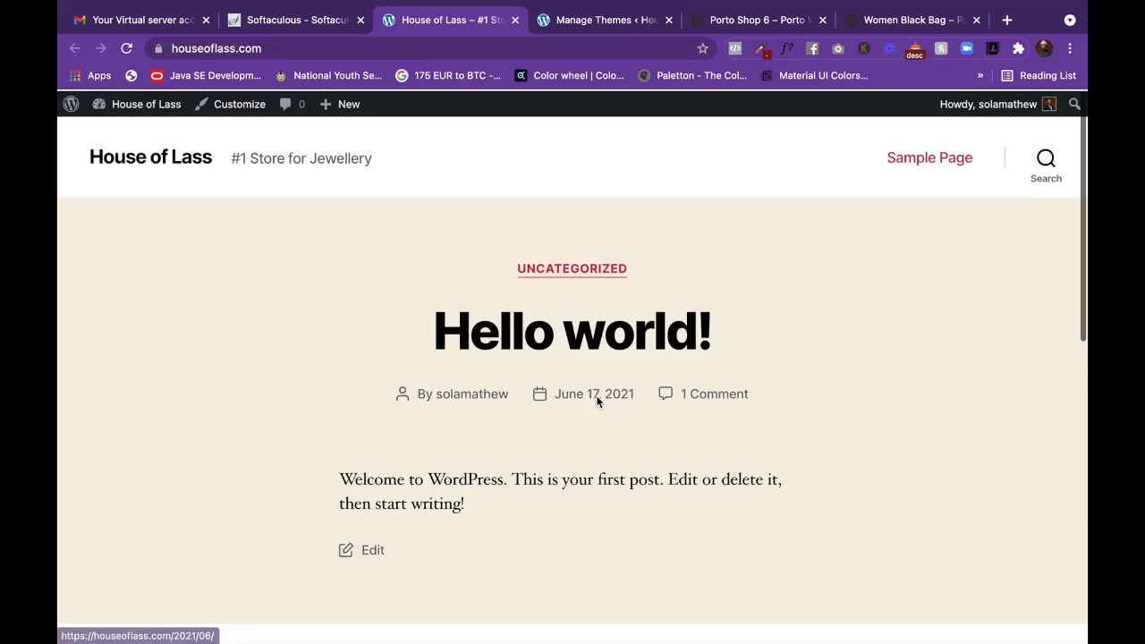
{"action": "left_click", "coordinate": [601, 25]}
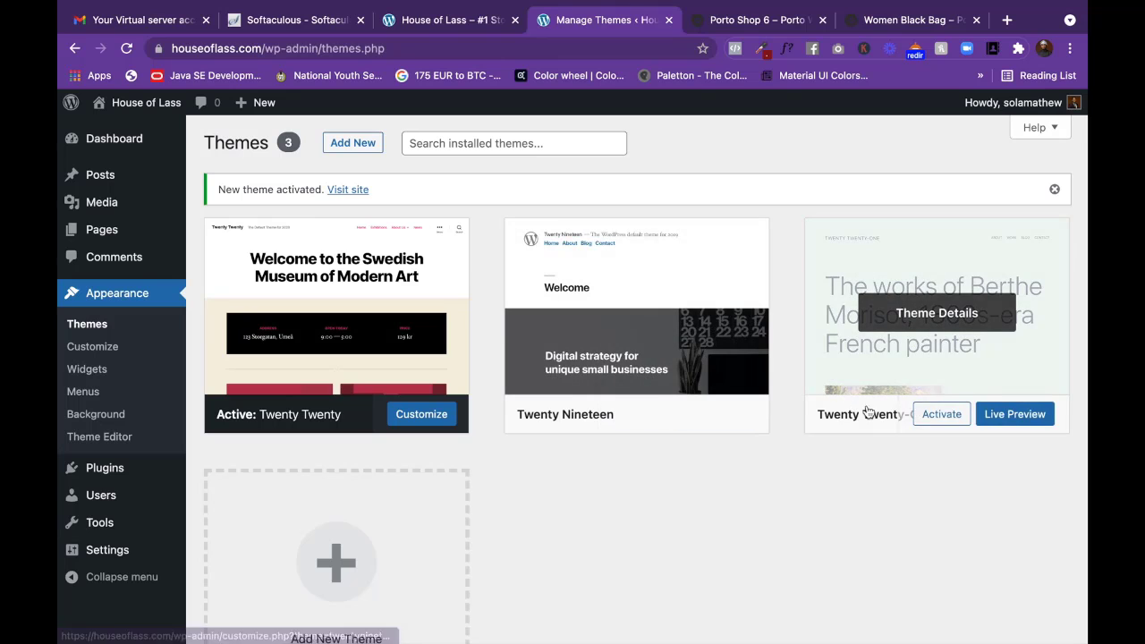
{"action": "left_click", "coordinate": [941, 414]}
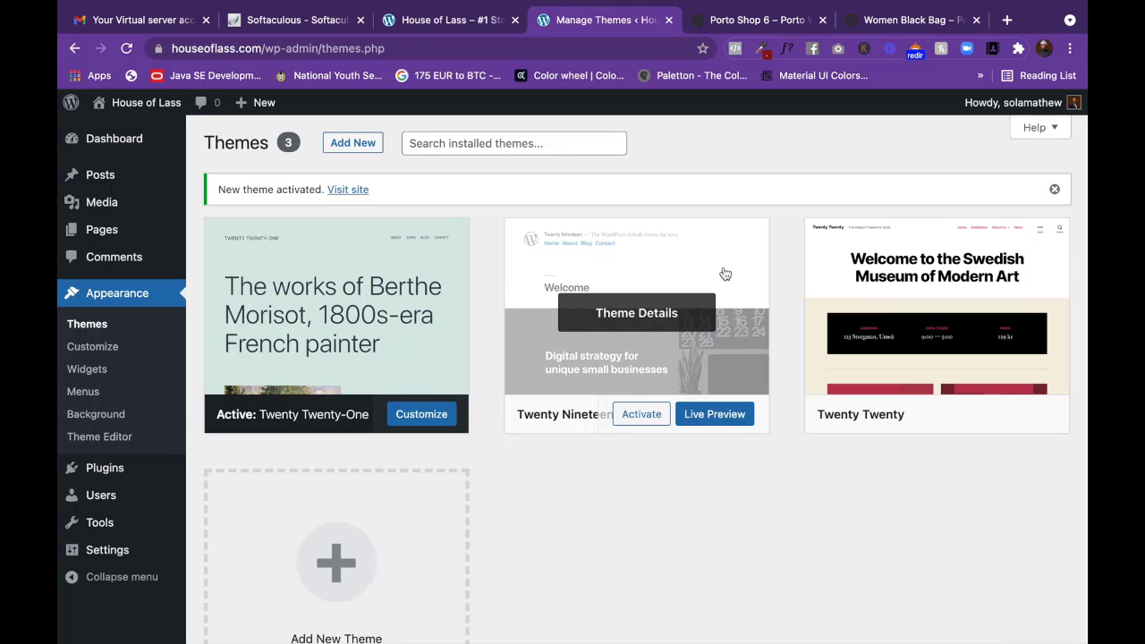
Delete the Twenty Nineteen and Twenty Twenty themes from their Theme Details.
{"action": "left_click", "coordinate": [723, 269]}
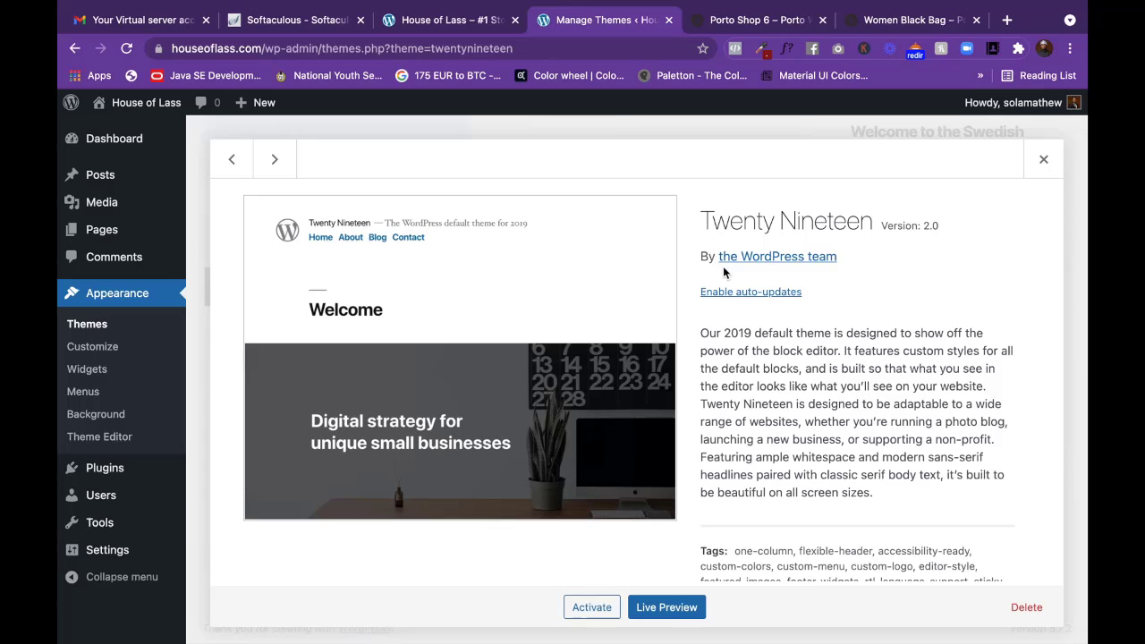
{"action": "left_click", "coordinate": [1026, 607]}
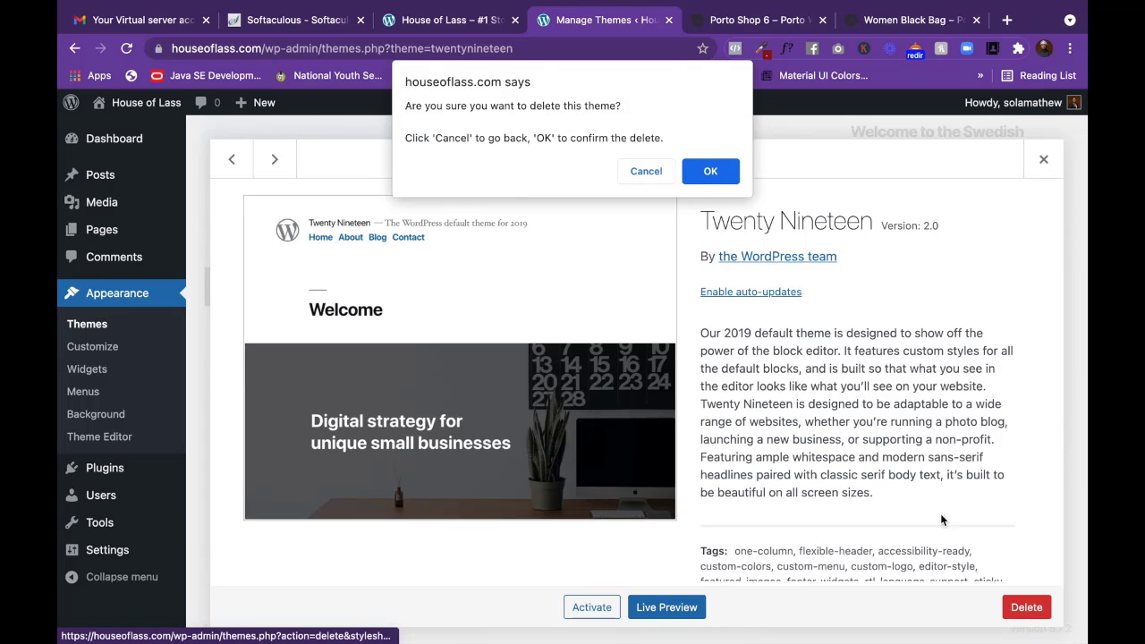
{"action": "left_click", "coordinate": [709, 170]}
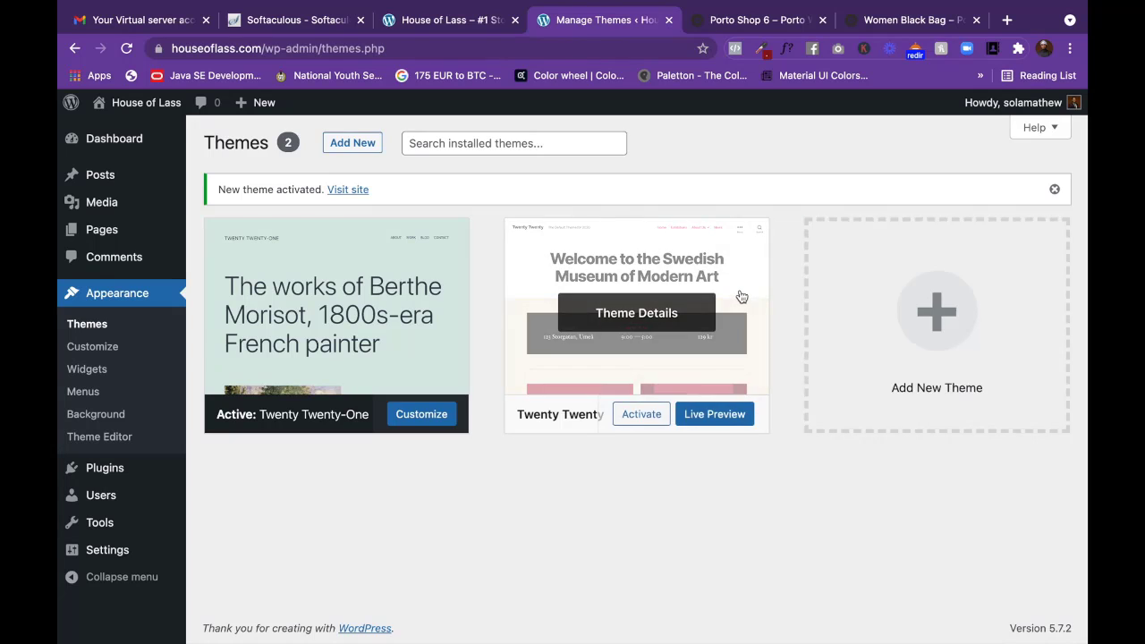
{"action": "left_click", "coordinate": [741, 296]}
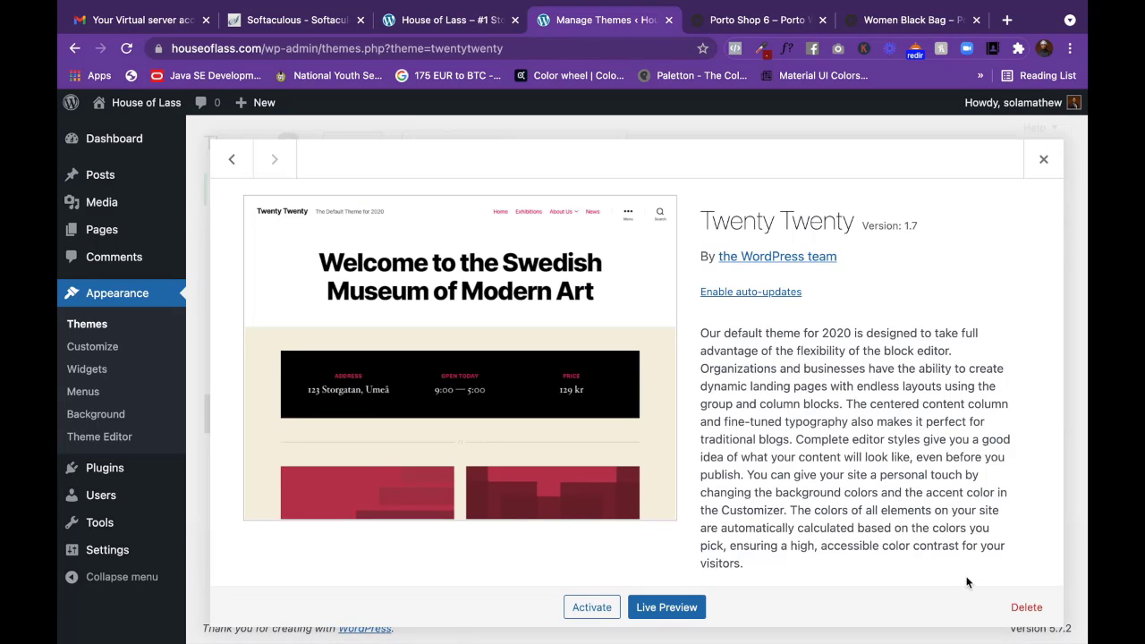
{"action": "left_click", "coordinate": [1029, 606]}
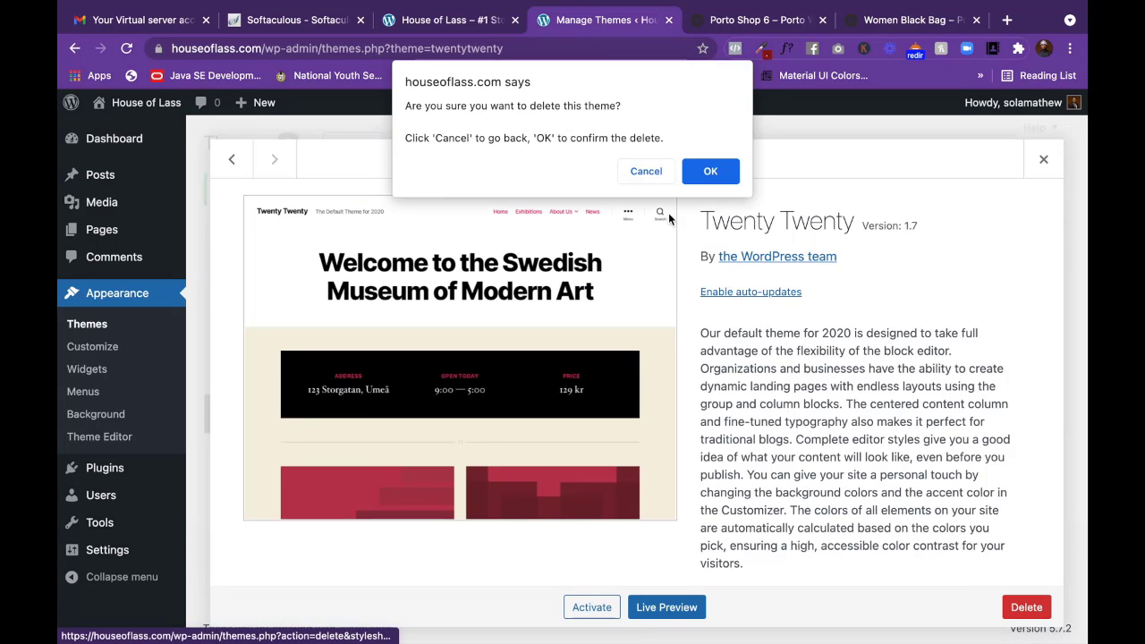
{"action": "left_click", "coordinate": [715, 173]}
Dismiss the New theme activated notice and return to the Themes page.
{"action": "scroll", "coordinate": [820, 287], "scroll_direction": "down", "scroll_amount": 2}
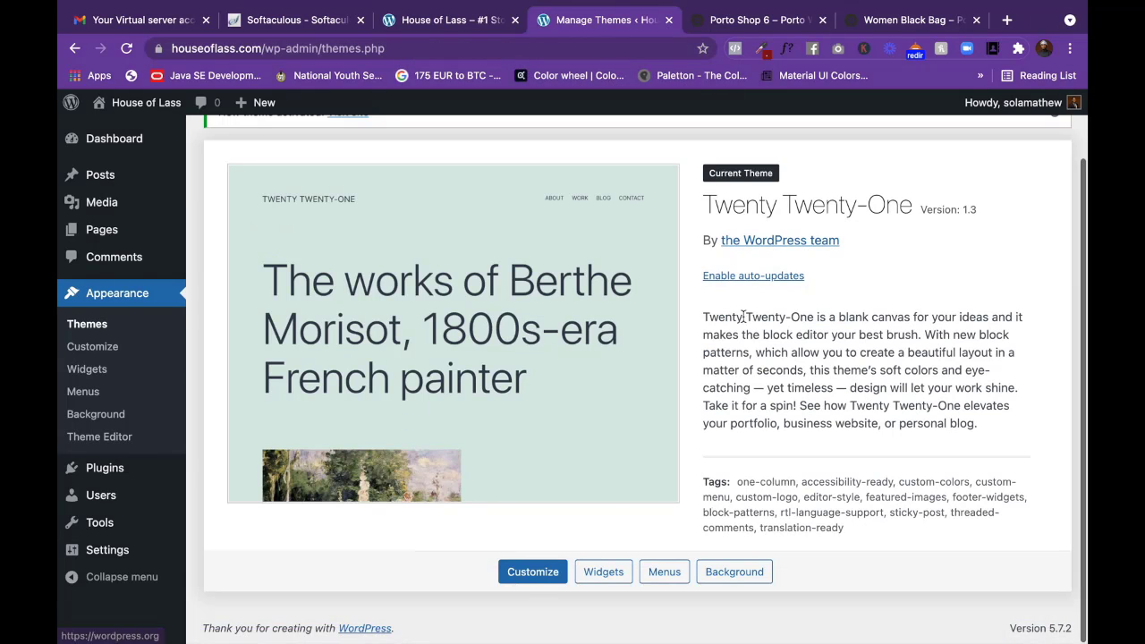
{"action": "scroll", "coordinate": [820, 287], "scroll_direction": "up", "scroll_amount": 2}
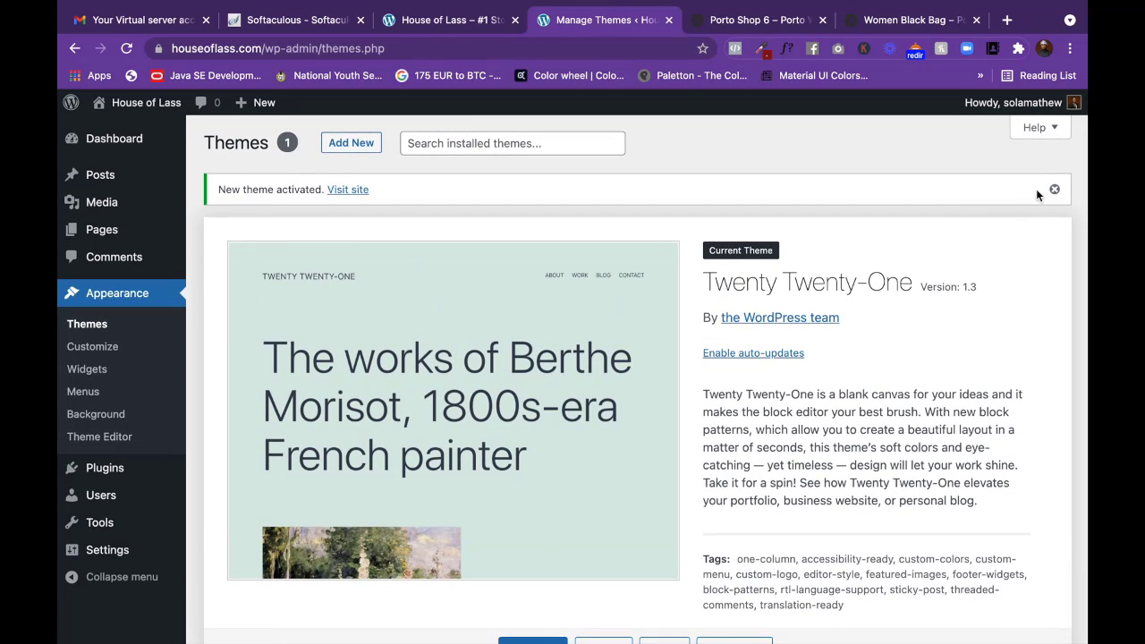
{"action": "left_click", "coordinate": [1053, 189]}
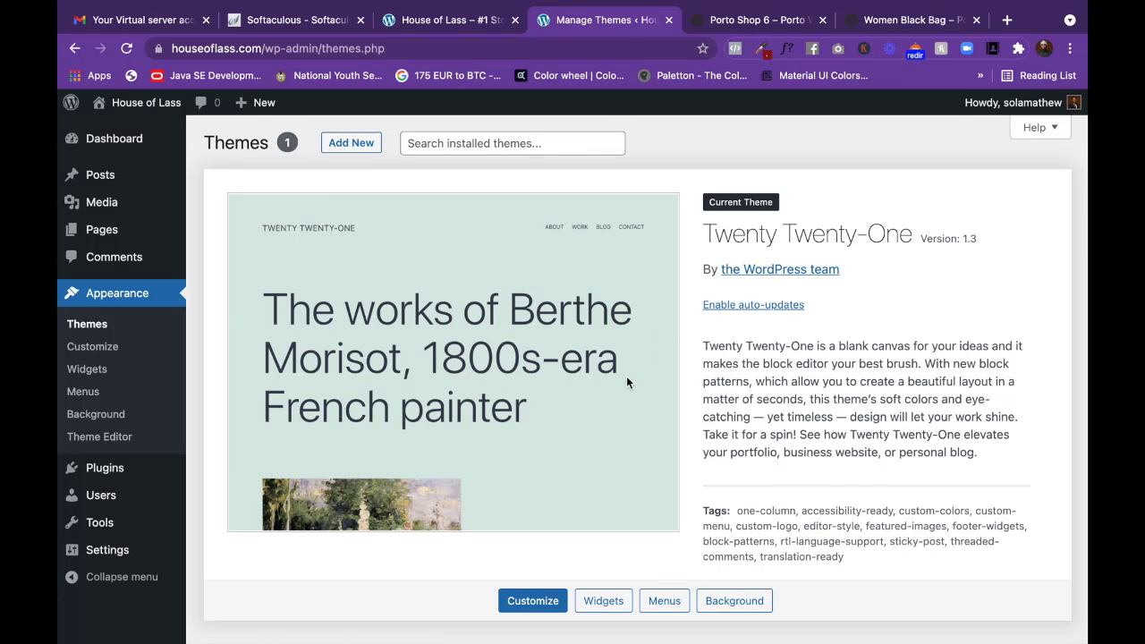
{"action": "scroll", "coordinate": [733, 383], "scroll_direction": "down", "scroll_amount": 1}
{"action": "scroll", "coordinate": [733, 382], "scroll_direction": "up", "scroll_amount": 1}
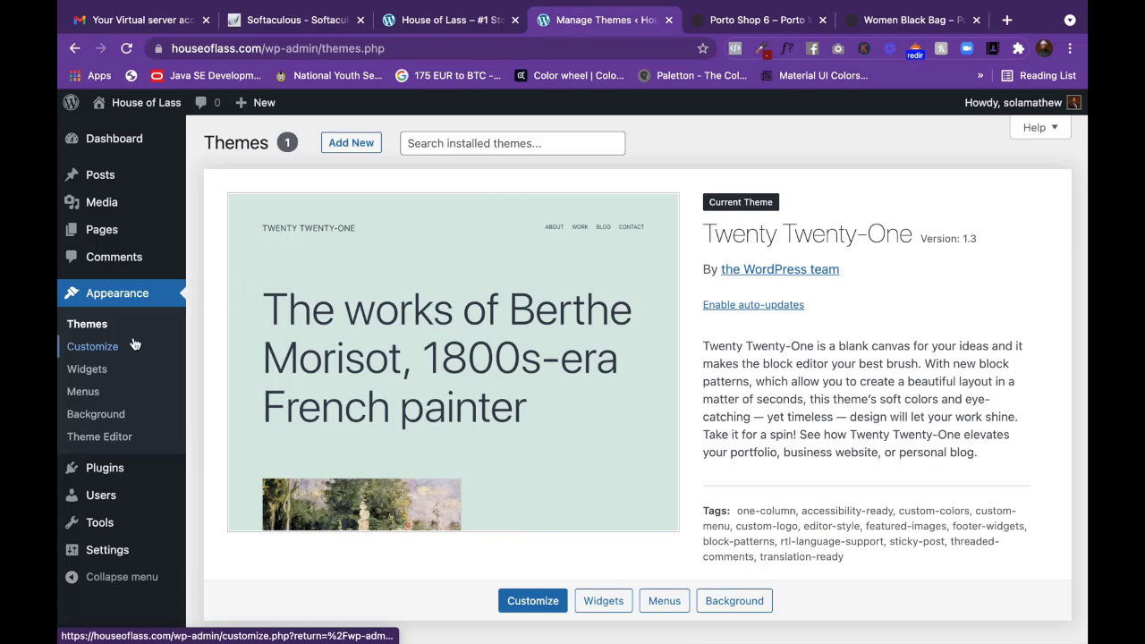
{"action": "left_click", "coordinate": [126, 296]}
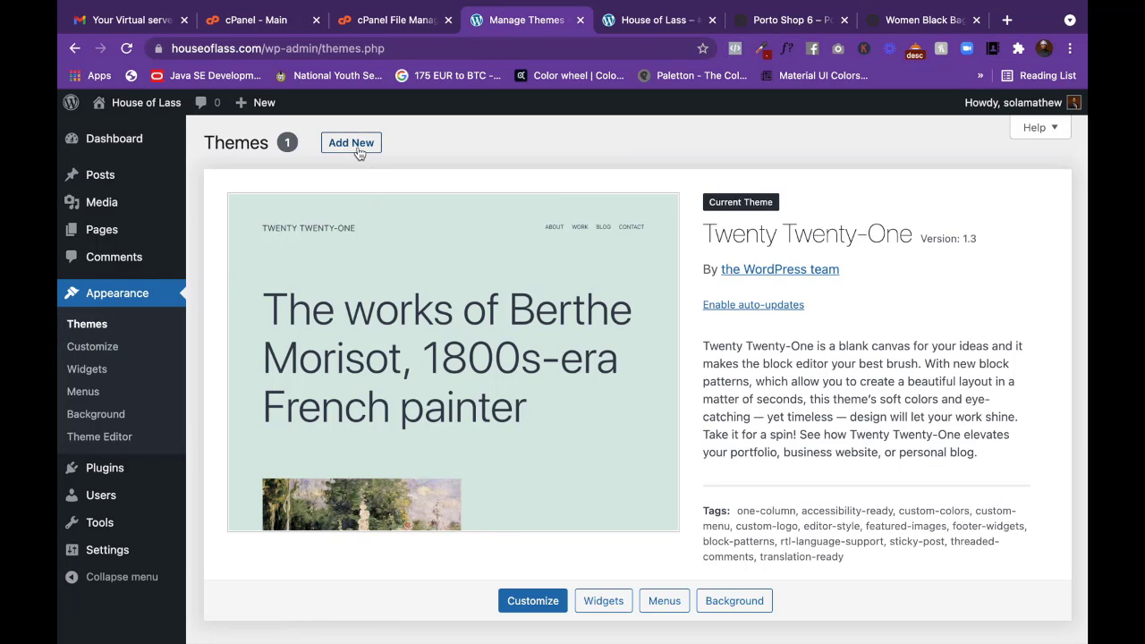
Open the Add Themes page and scroll through the featured themes.
{"action": "left_click", "coordinate": [358, 150]}
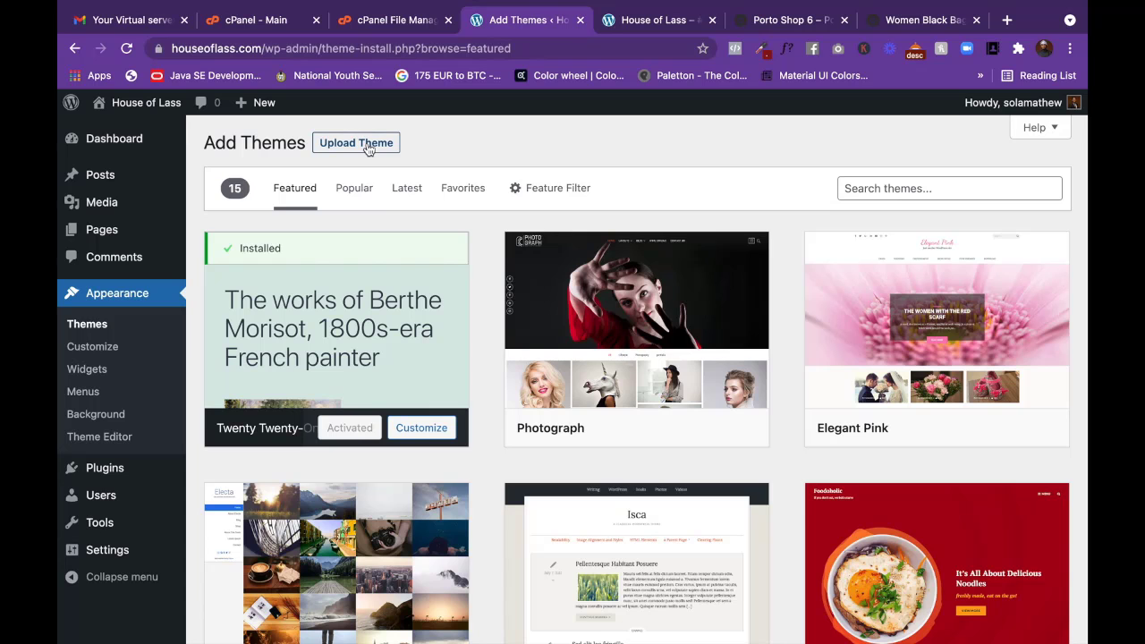
{"action": "mouse_move", "coordinate": [666, 428]}
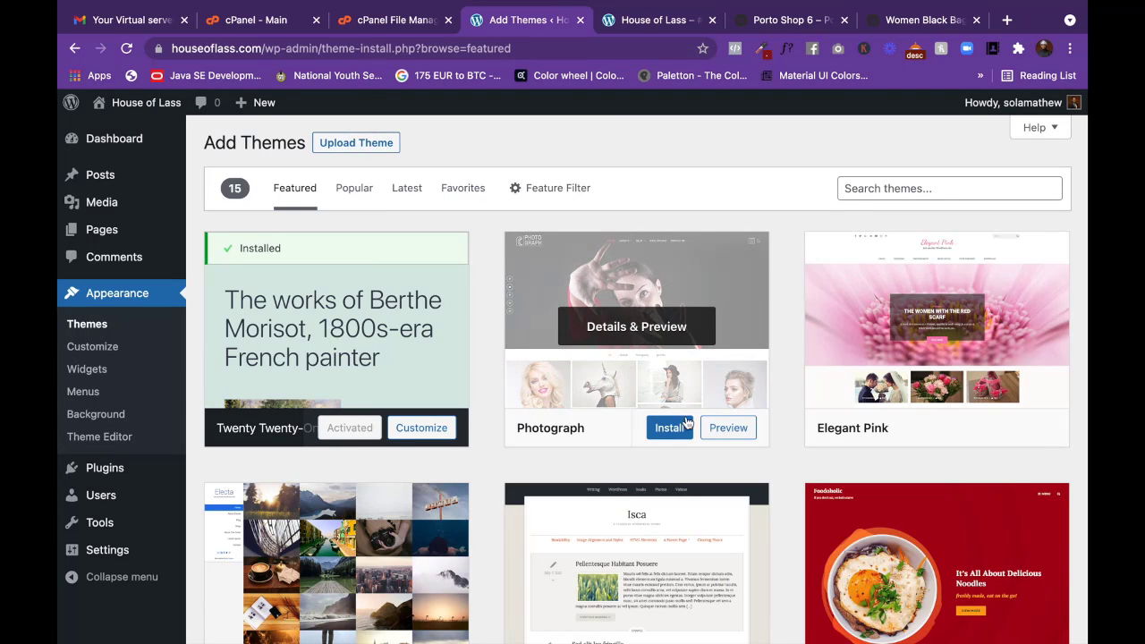
{"action": "scroll", "coordinate": [665, 411], "scroll_direction": "down", "scroll_amount": 1}
{"action": "scroll", "coordinate": [665, 411], "scroll_direction": "down", "scroll_amount": 3}
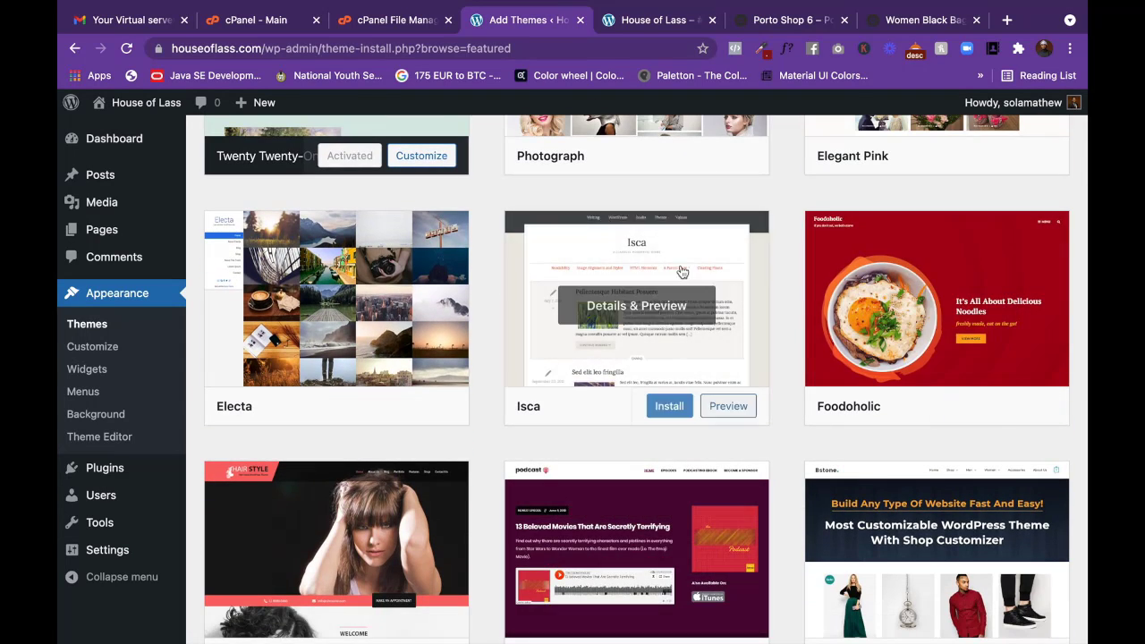
{"action": "scroll", "coordinate": [698, 335], "scroll_direction": "up", "scroll_amount": 3}
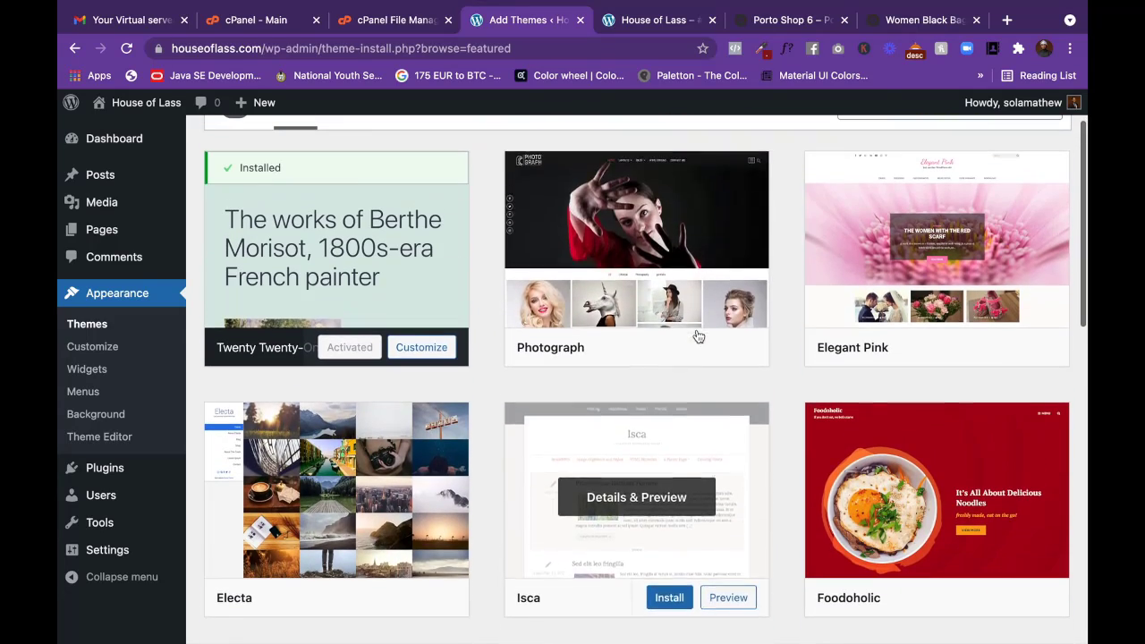
{"action": "scroll", "coordinate": [684, 250], "scroll_direction": "up", "scroll_amount": 1}
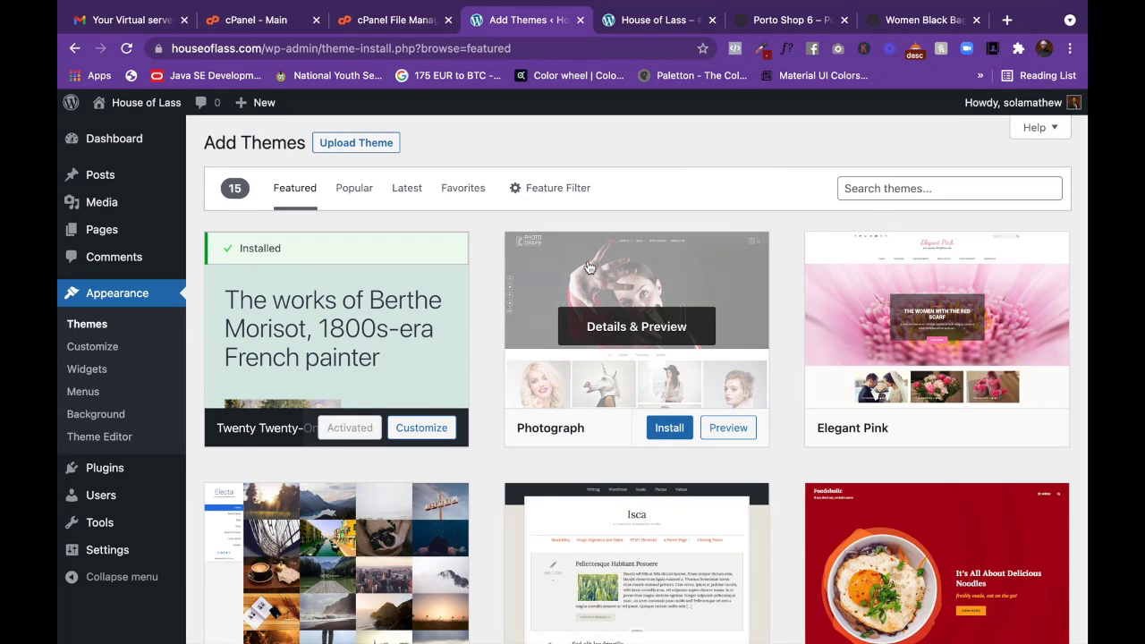
Upload porto.zip as a theme archive and start Install Now.
{"action": "left_click", "coordinate": [379, 148]}
{"action": "left_click", "coordinate": [518, 290]}
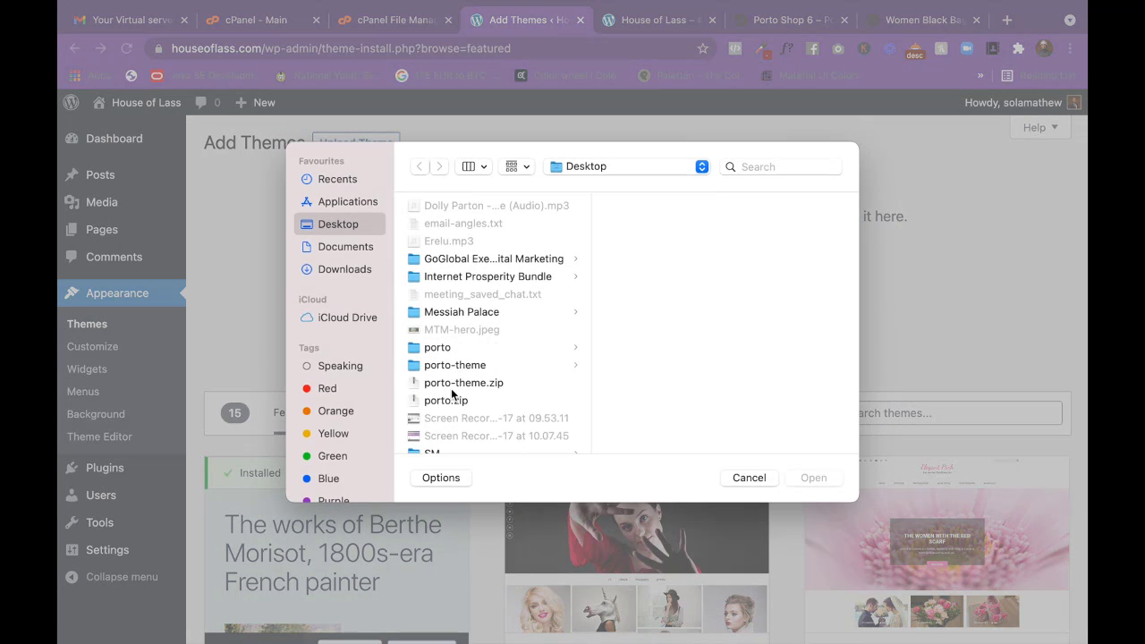
{"action": "left_click", "coordinate": [452, 403]}
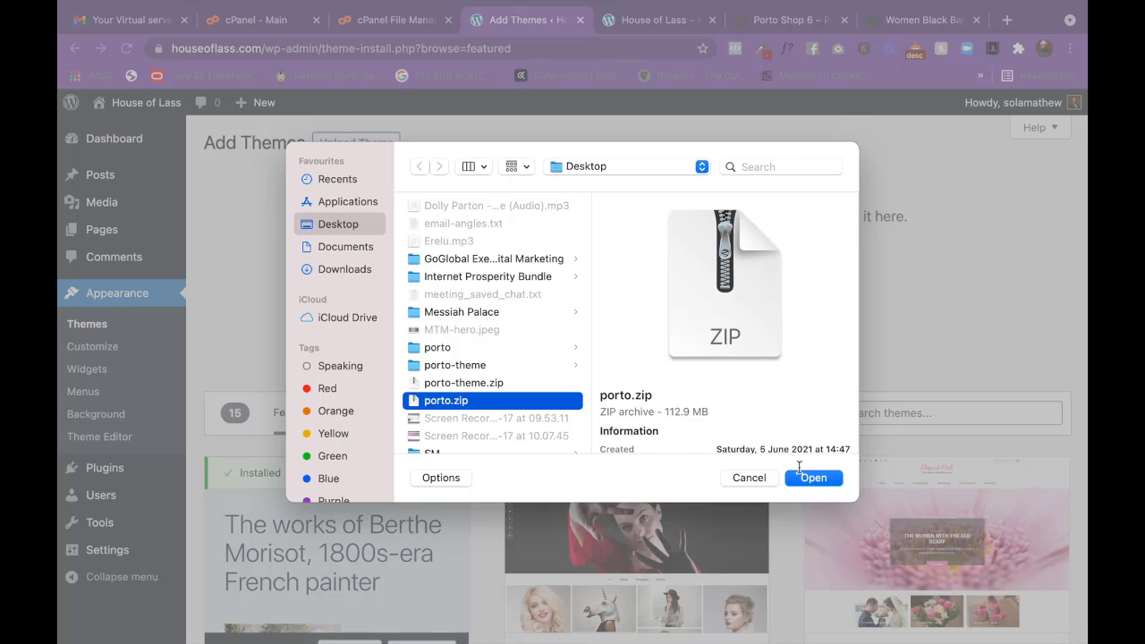
{"action": "left_click", "coordinate": [812, 478]}
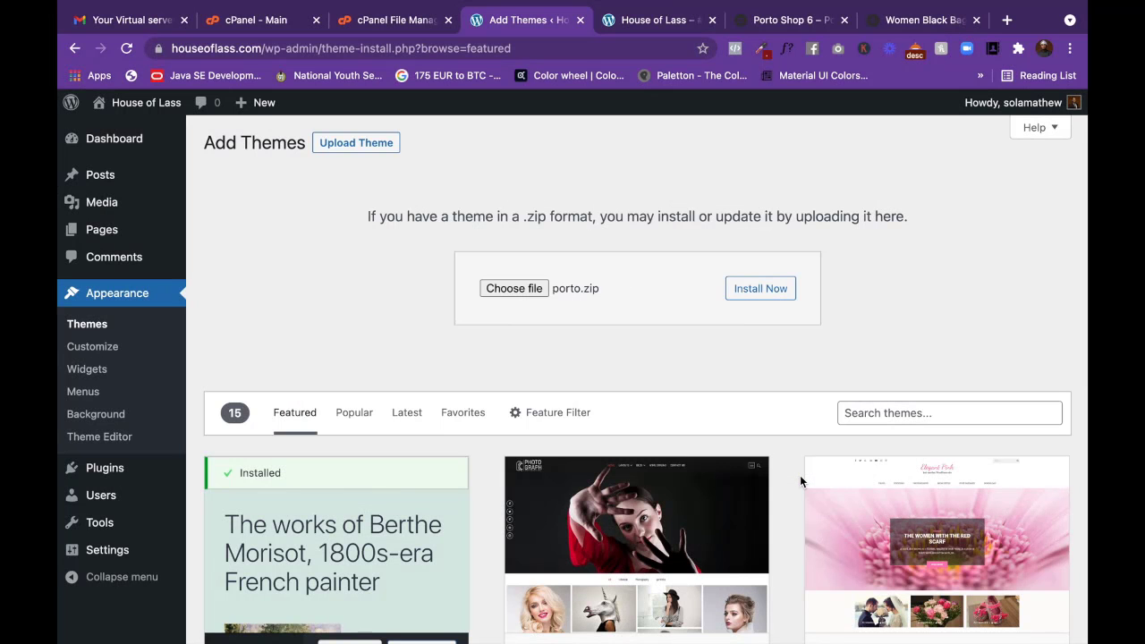
{"action": "left_click", "coordinate": [766, 292]}
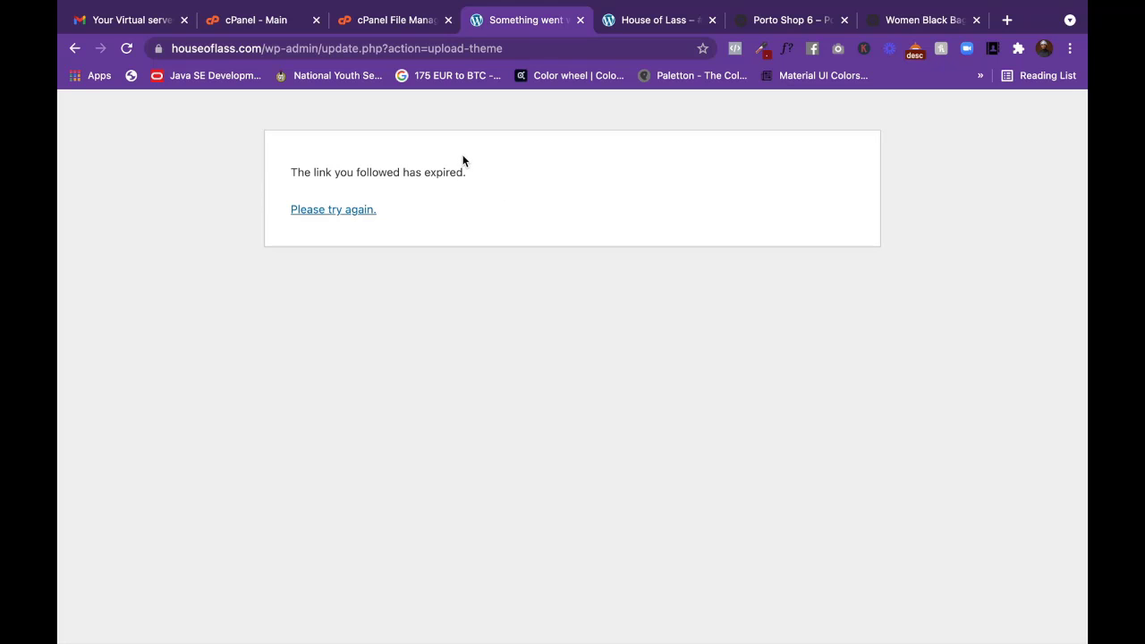
Close the old File Manager tab and launch File Manager from cPanel's FILES section.
{"action": "left_click", "coordinate": [388, 32]}
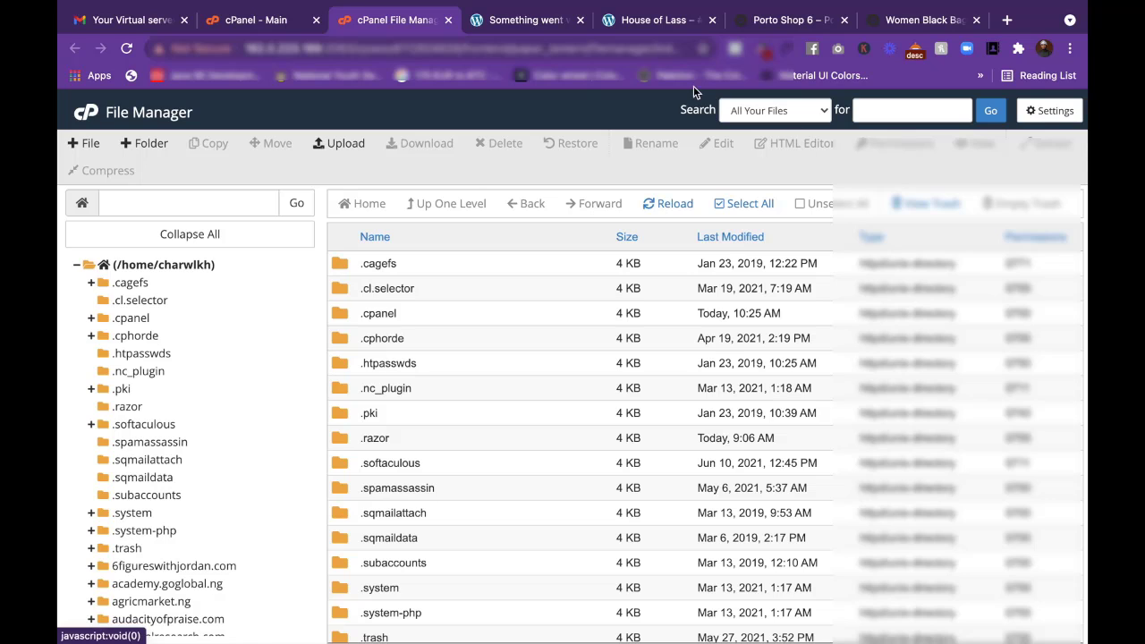
{"action": "left_click", "coordinate": [291, 20]}
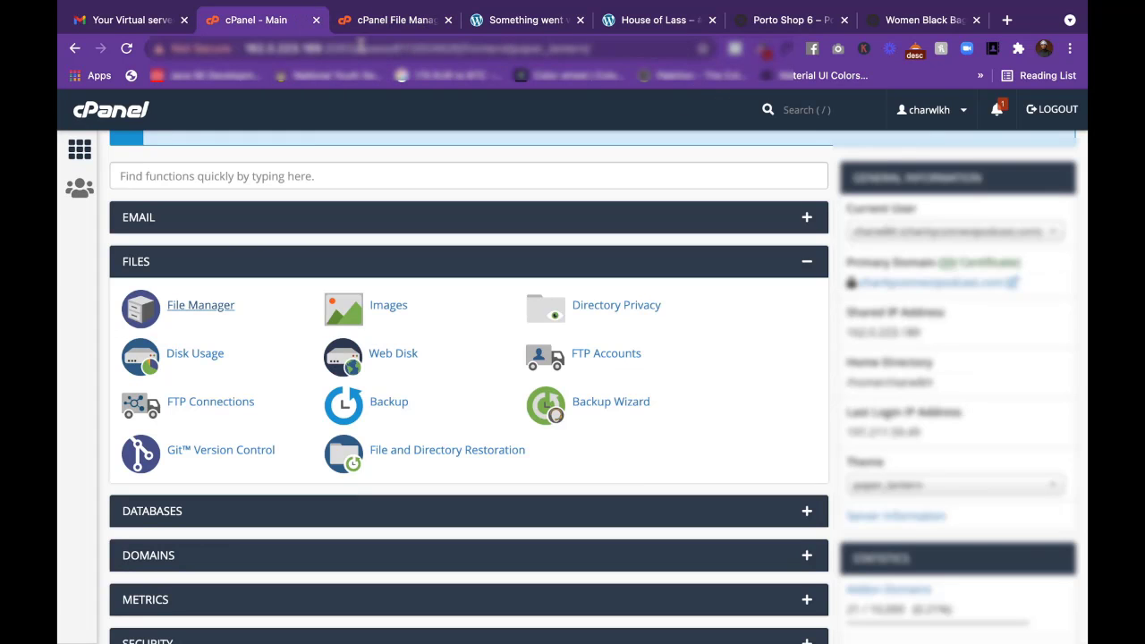
{"action": "left_click", "coordinate": [448, 20]}
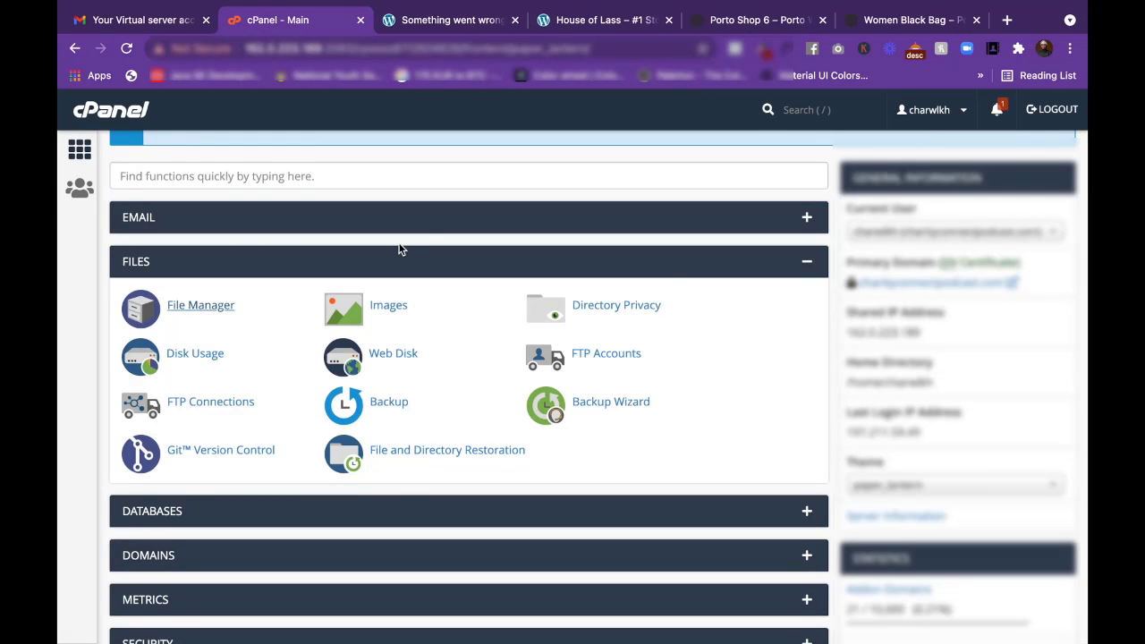
{"action": "left_click", "coordinate": [807, 263]}
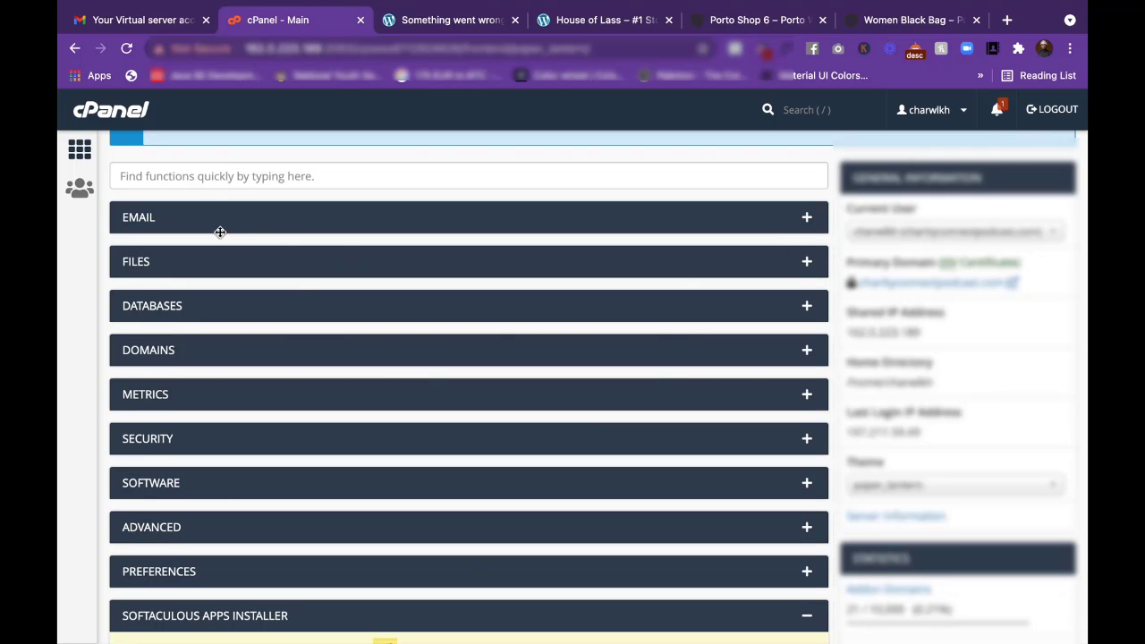
{"action": "left_click", "coordinate": [806, 264]}
{"action": "left_click", "coordinate": [201, 310]}
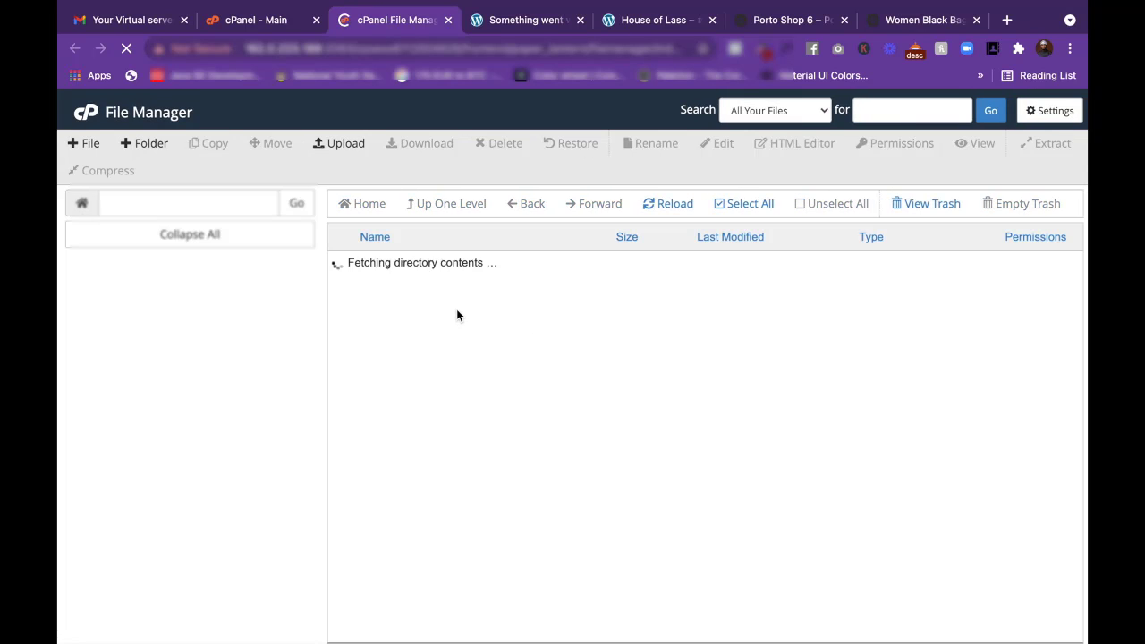
Navigate to houseoflass.com > wp-content > themes, then return to the WordPress tab.
{"action": "scroll", "coordinate": [204, 511], "scroll_direction": "down", "scroll_amount": 2}
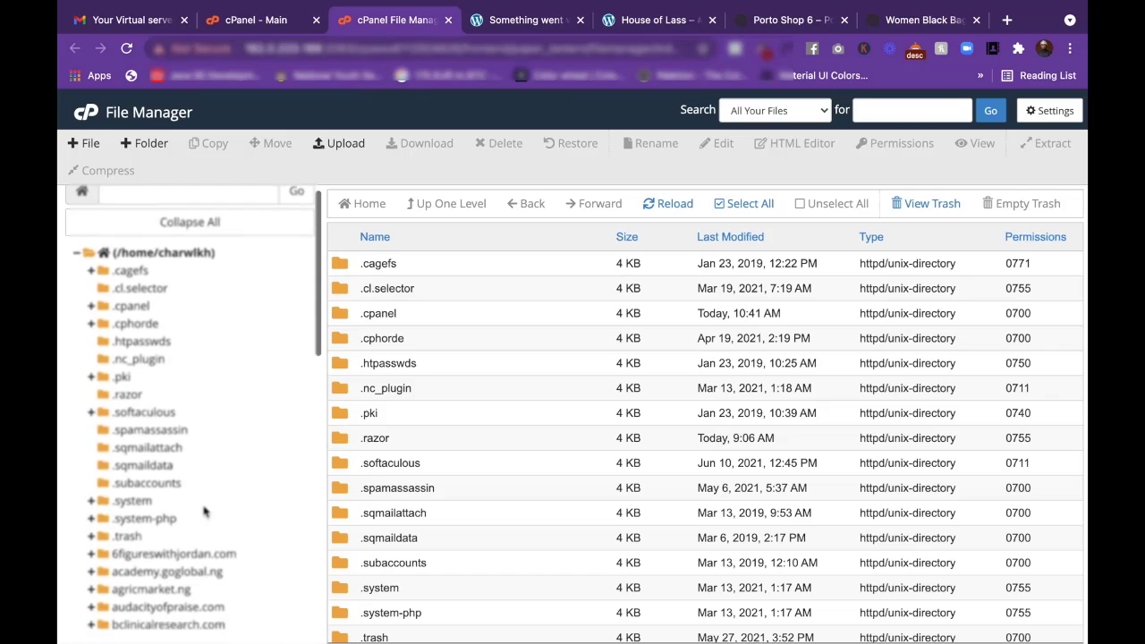
{"action": "scroll", "coordinate": [204, 512], "scroll_direction": "up", "scroll_amount": 2}
{"action": "scroll", "coordinate": [204, 512], "scroll_direction": "down", "scroll_amount": 5}
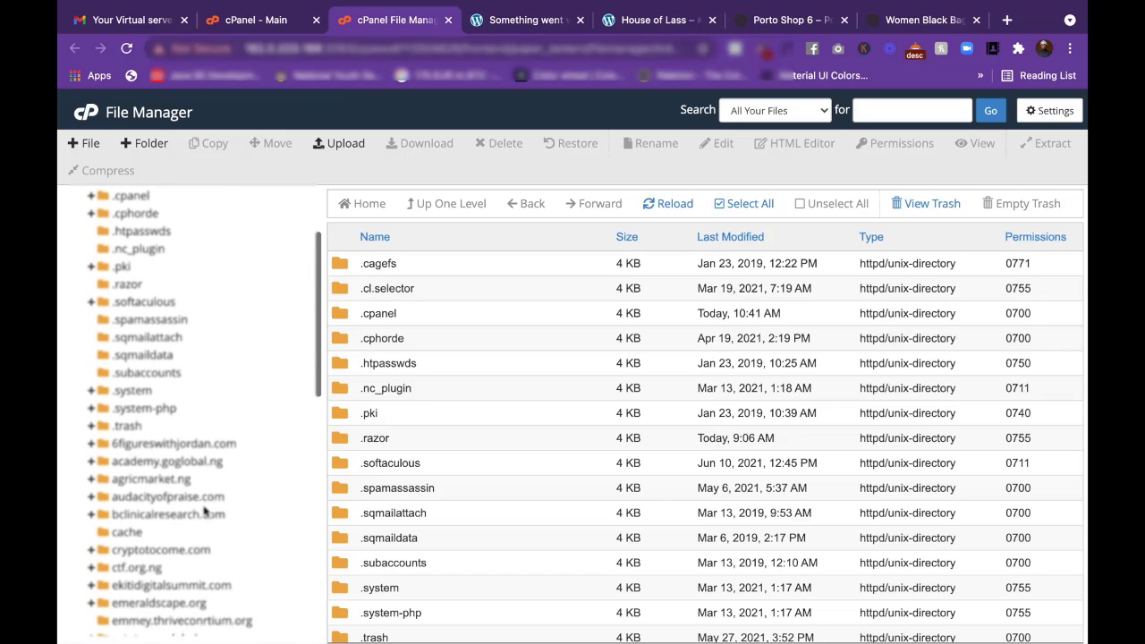
{"action": "scroll", "coordinate": [204, 511], "scroll_direction": "up", "scroll_amount": 5}
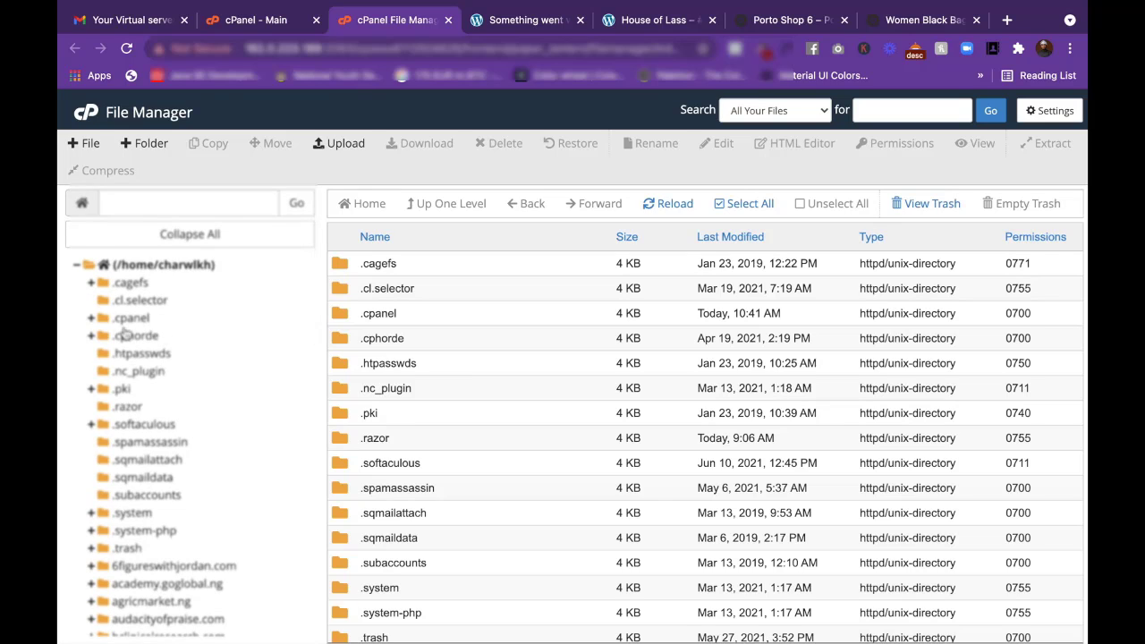
{"action": "scroll", "coordinate": [192, 437], "scroll_direction": "down", "scroll_amount": 4}
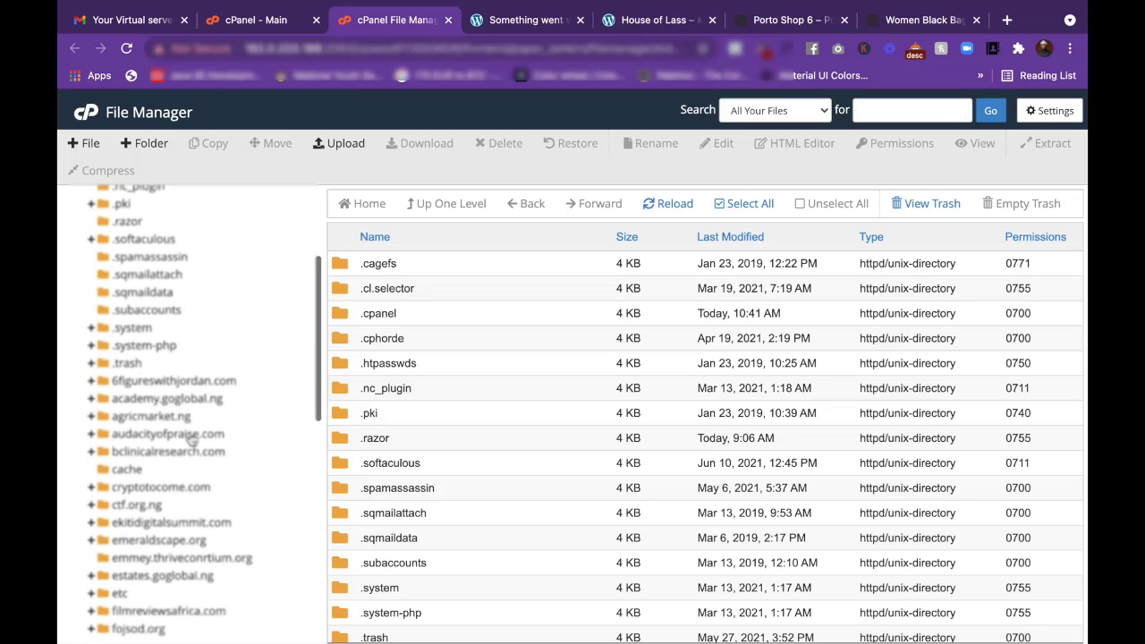
{"action": "scroll", "coordinate": [191, 437], "scroll_direction": "down", "scroll_amount": 4}
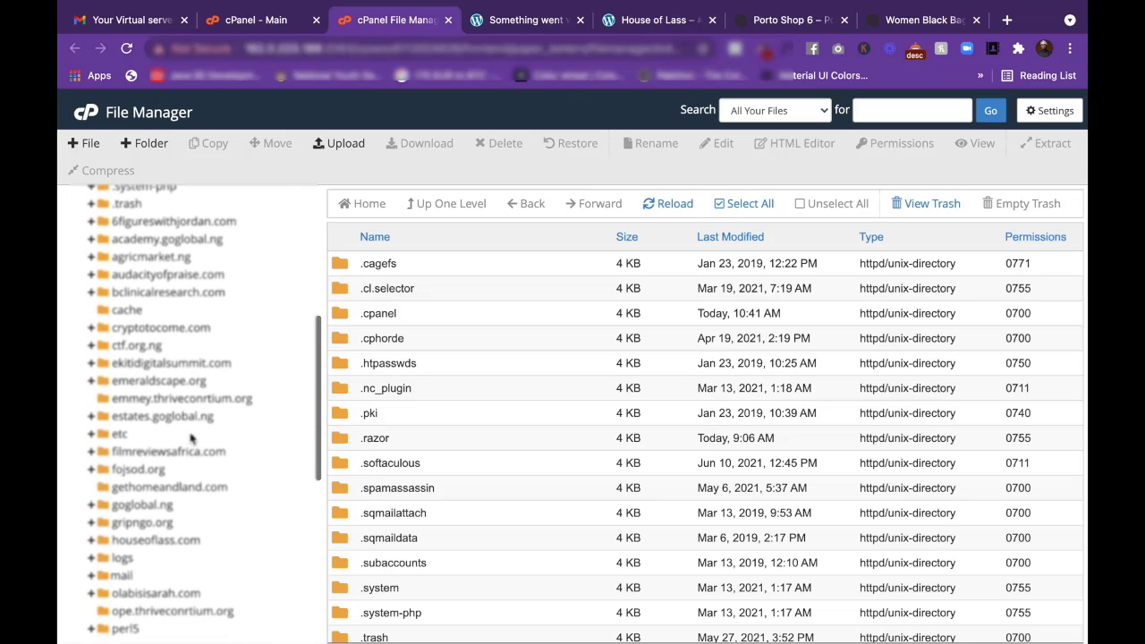
{"action": "scroll", "coordinate": [191, 437], "scroll_direction": "down", "scroll_amount": 1}
{"action": "left_click", "coordinate": [165, 496]}
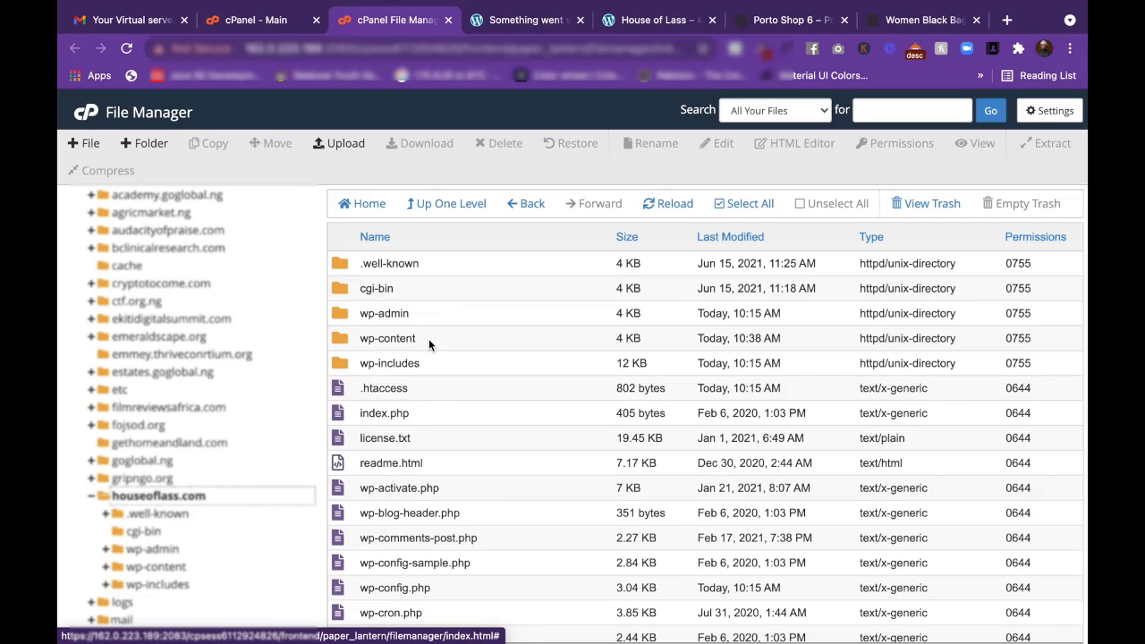
{"action": "double_click", "coordinate": [479, 349]}
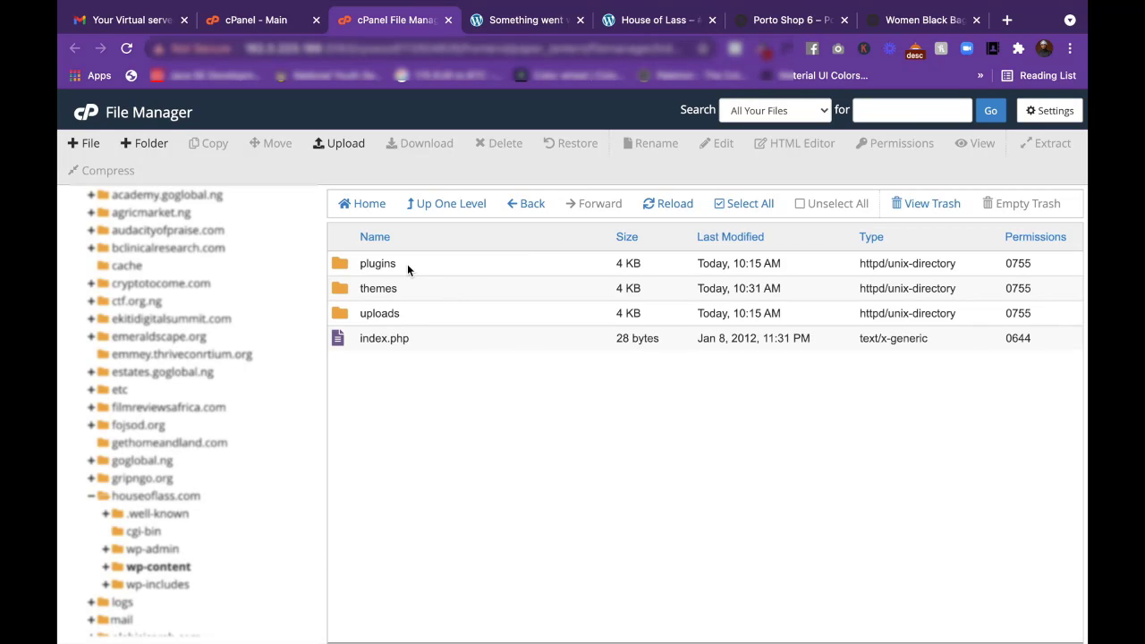
{"action": "double_click", "coordinate": [495, 288]}
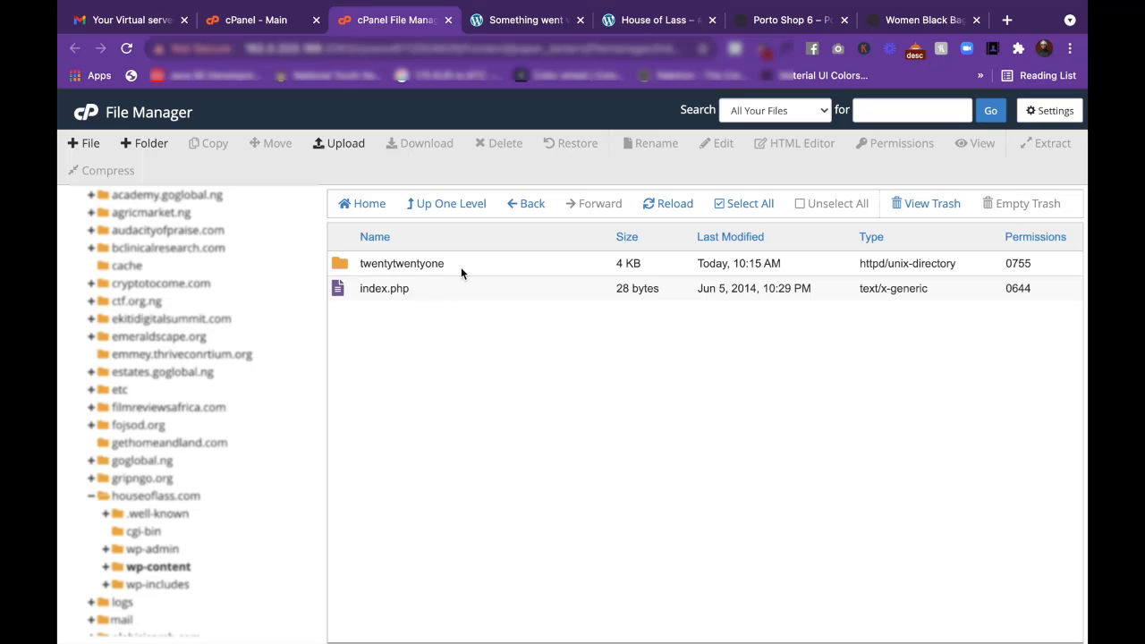
{"action": "left_click", "coordinate": [526, 20]}
Retry the expired page, open Appearance > Themes, then return to File Manager.
{"action": "left_click", "coordinate": [347, 211]}
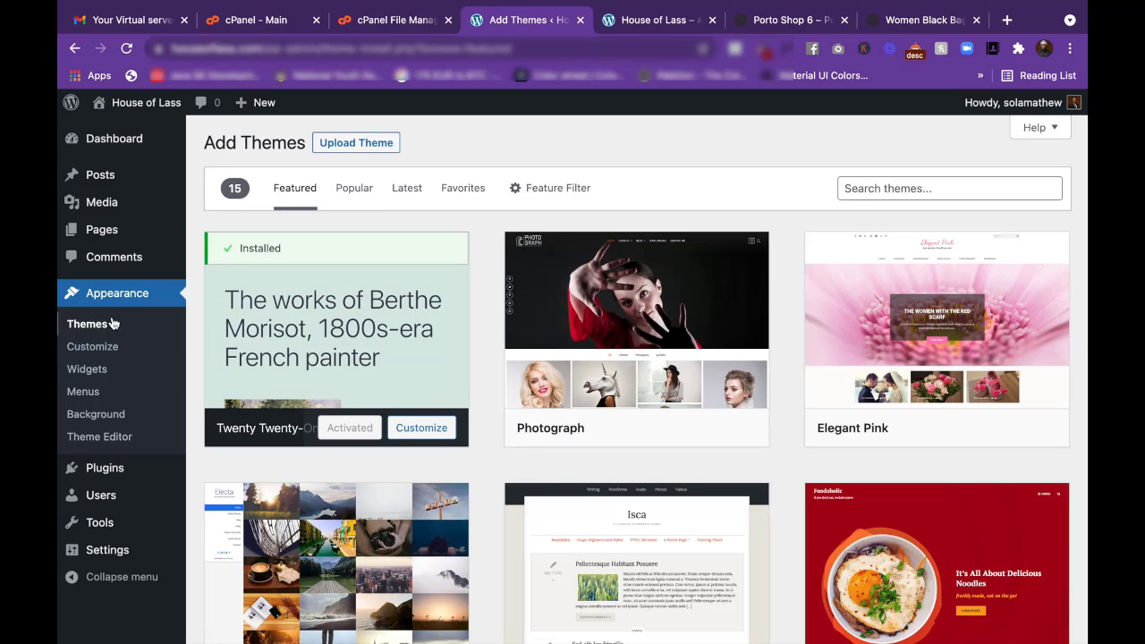
{"action": "left_click", "coordinate": [105, 327]}
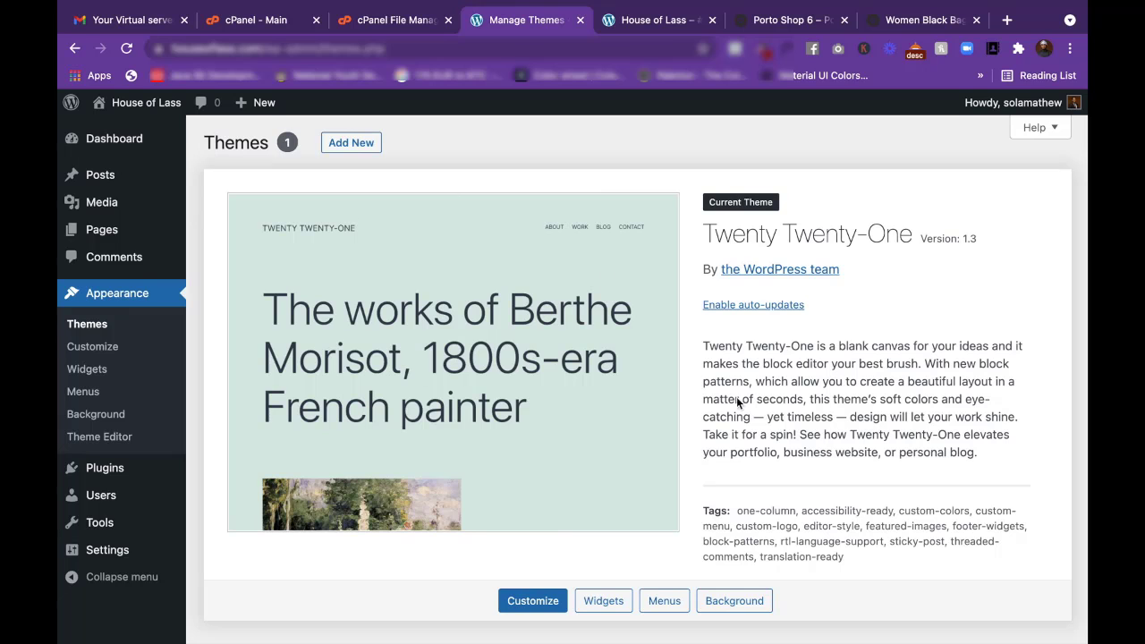
{"action": "mouse_move", "coordinate": [374, 28]}
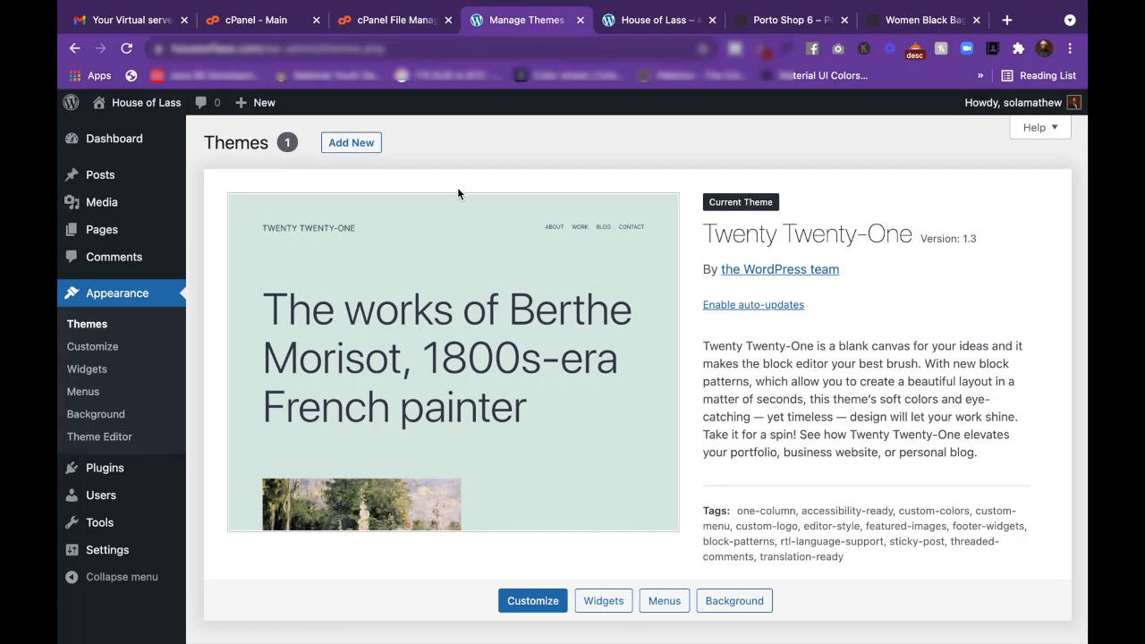
{"action": "left_click", "coordinate": [402, 24]}
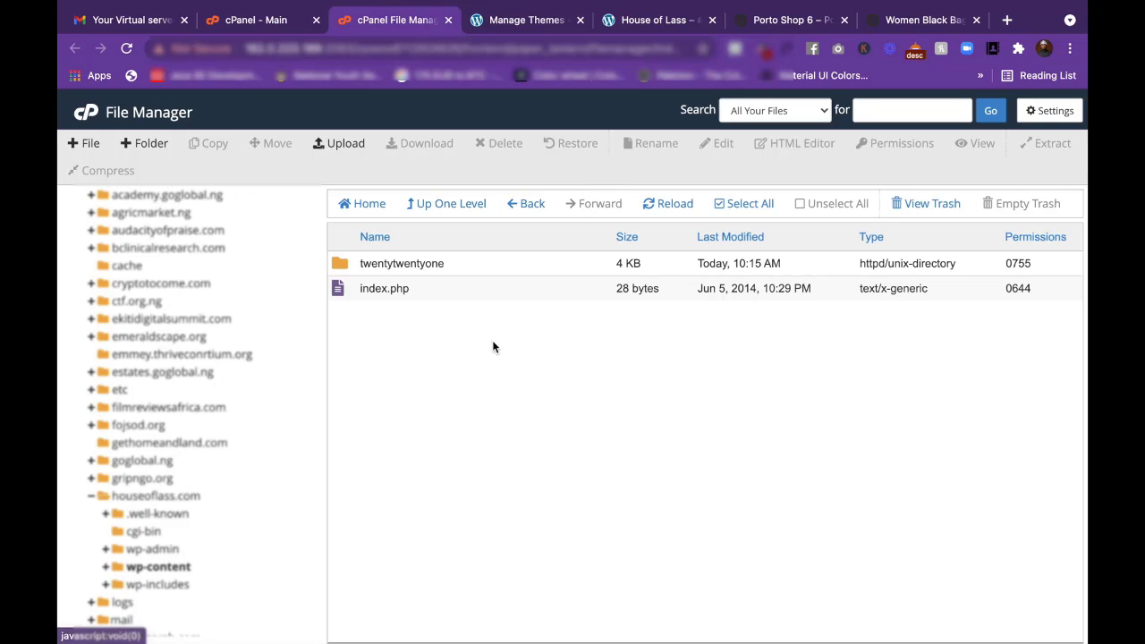
Upload porto.zip (107.66 MB) into the themes folder and go back to the listing.
{"action": "left_click", "coordinate": [339, 144]}
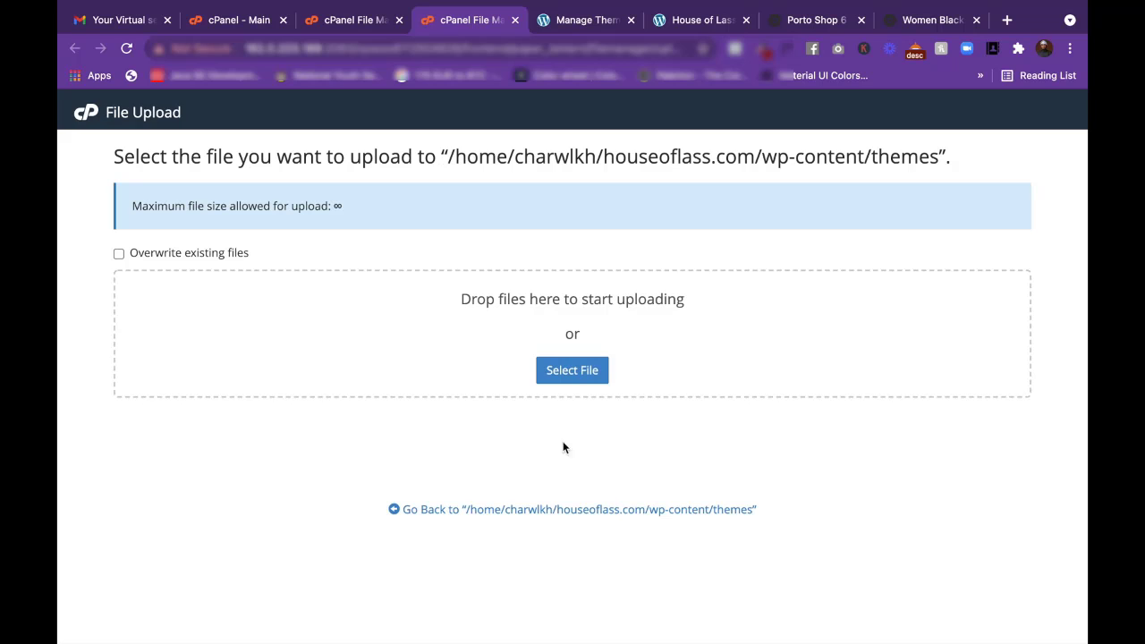
{"action": "left_click", "coordinate": [584, 374]}
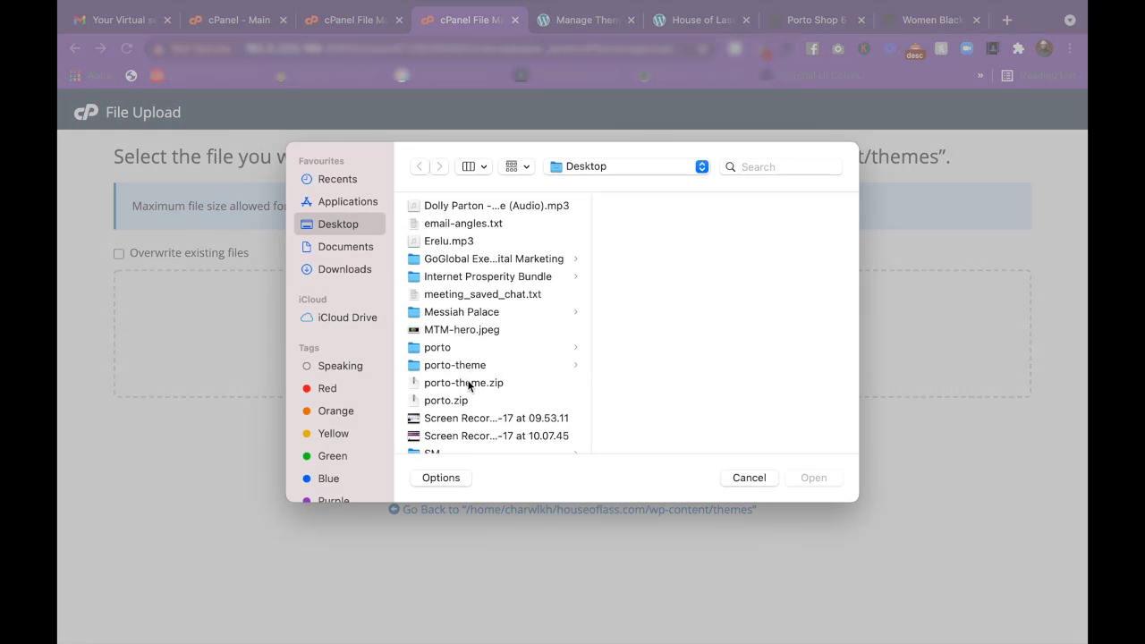
{"action": "left_click", "coordinate": [464, 399]}
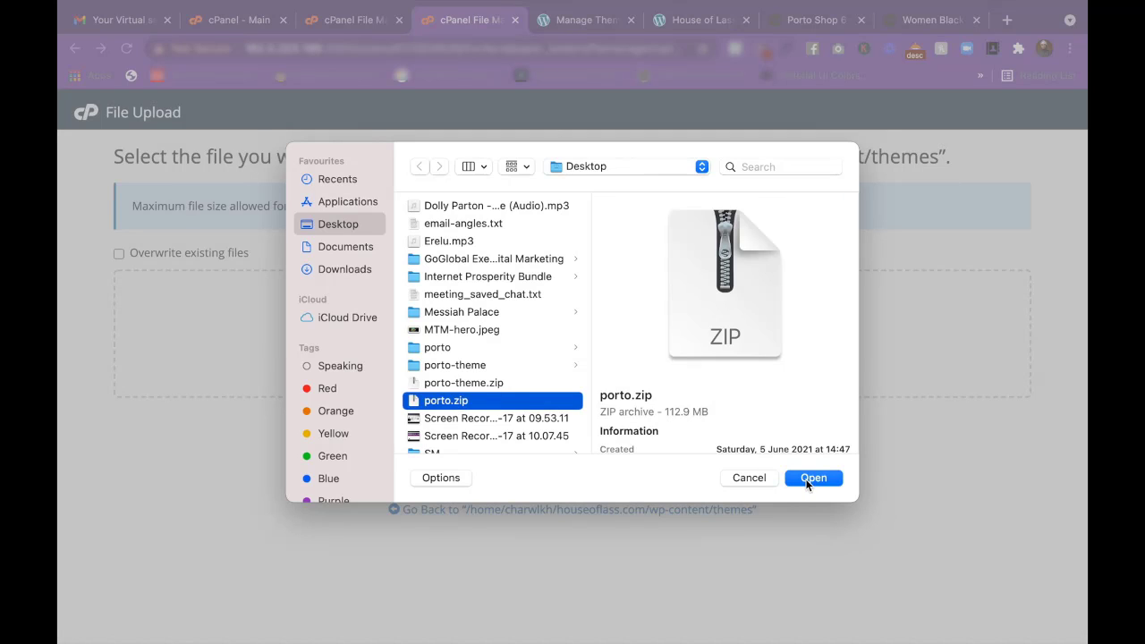
{"action": "left_click", "coordinate": [809, 480]}
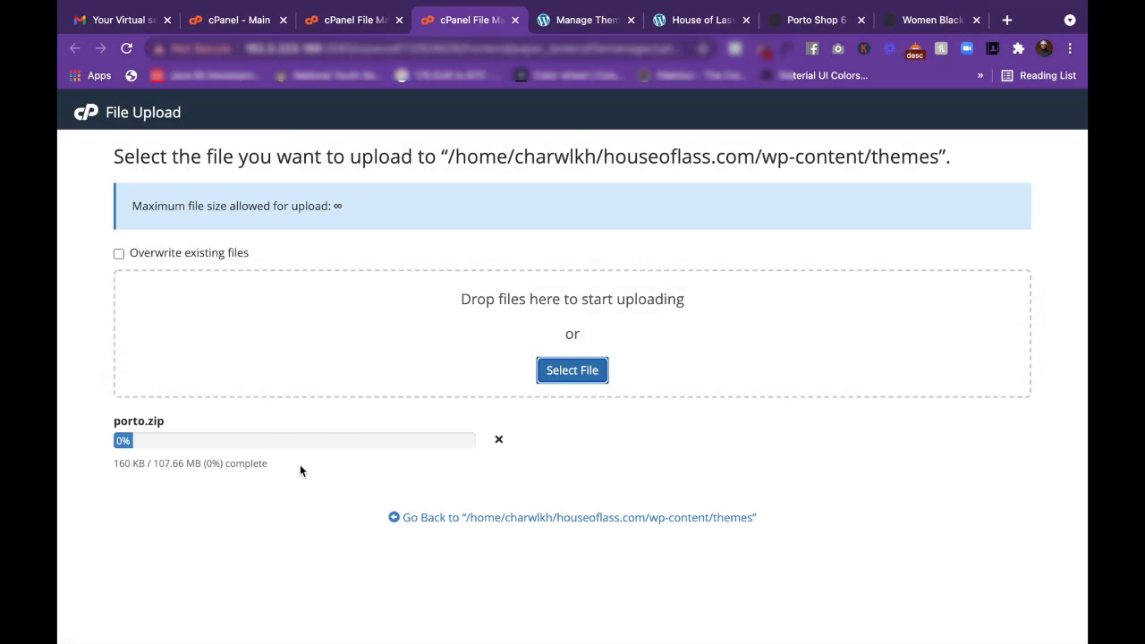
{"action": "left_click_drag", "start_coordinate": [151, 462], "coordinate": [187, 464]}
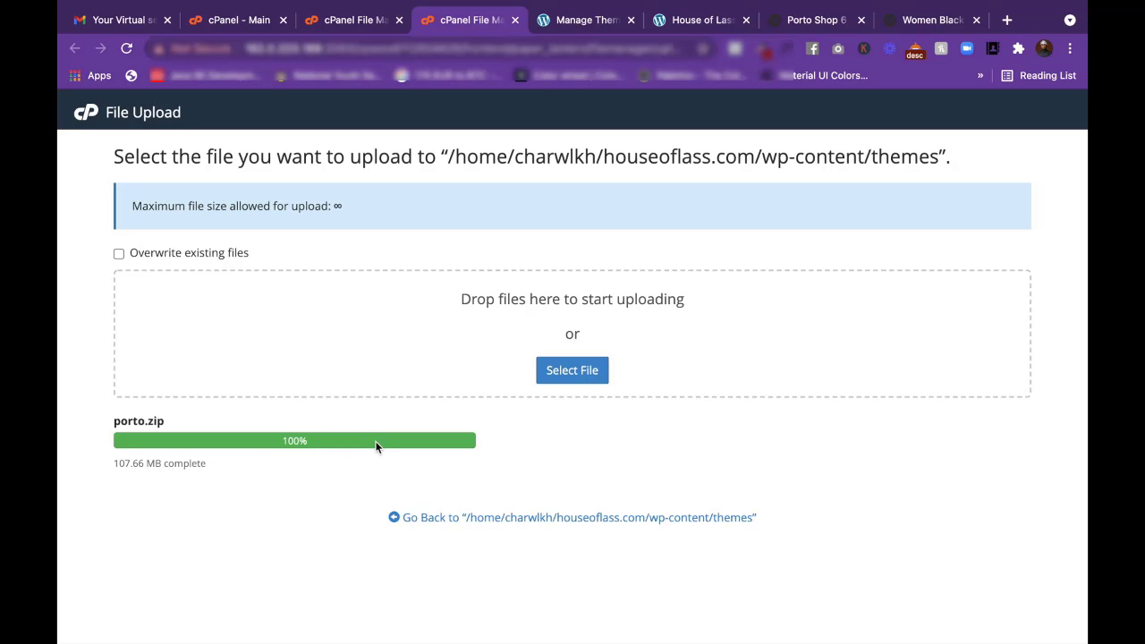
{"action": "left_click", "coordinate": [593, 519]}
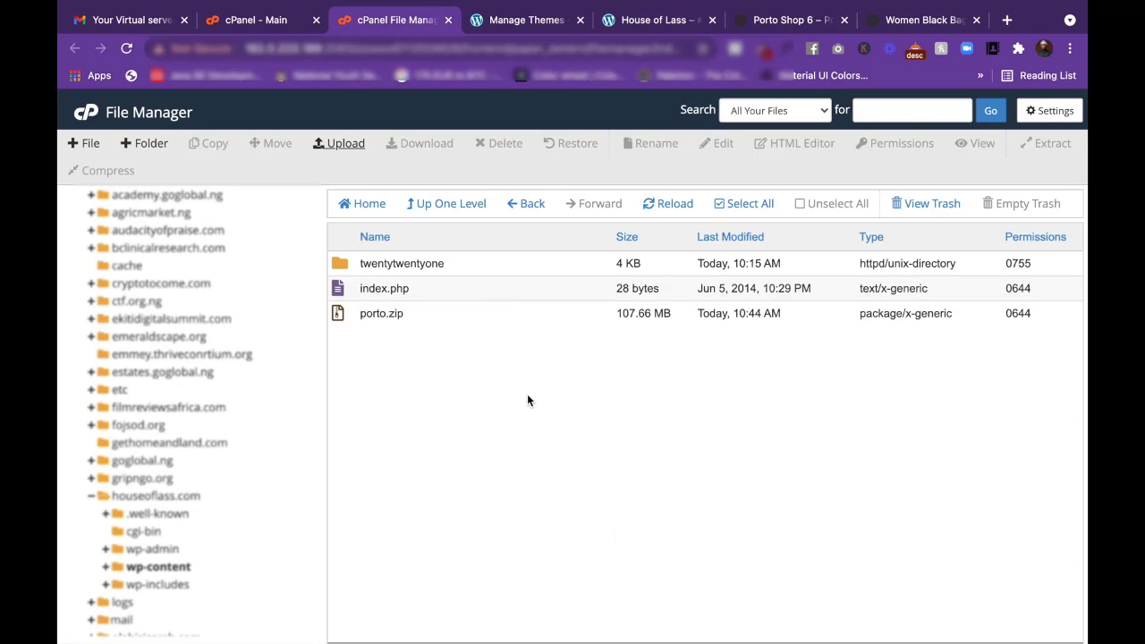
Extract porto.zip into wp-content/themes and reload to show the new porto folder.
{"action": "right_click", "coordinate": [396, 316]}
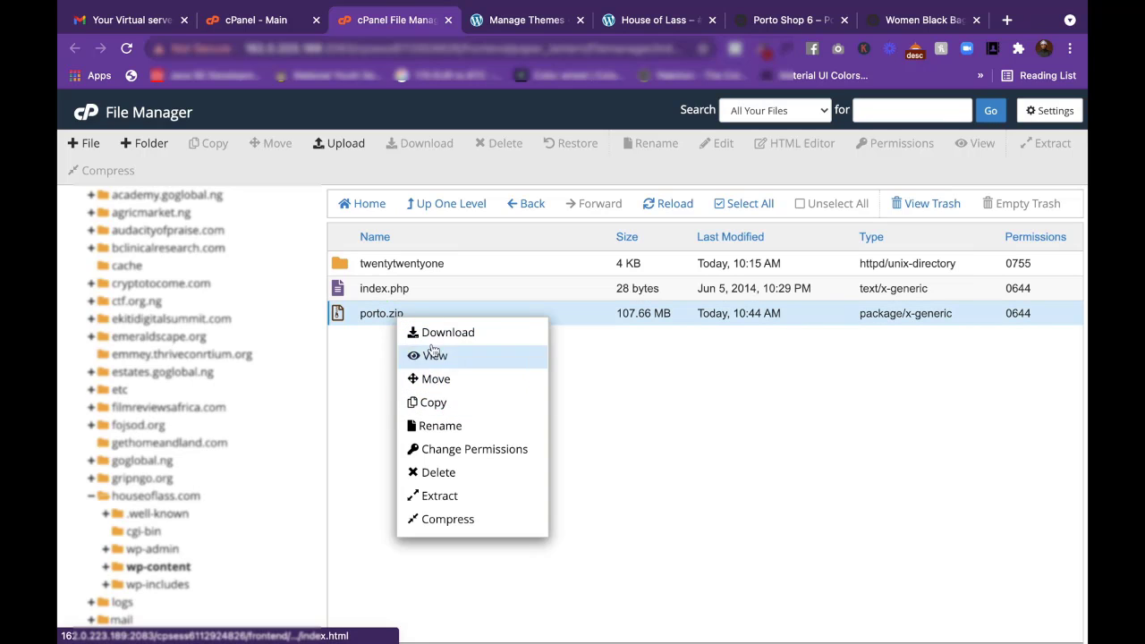
{"action": "left_click", "coordinate": [456, 497]}
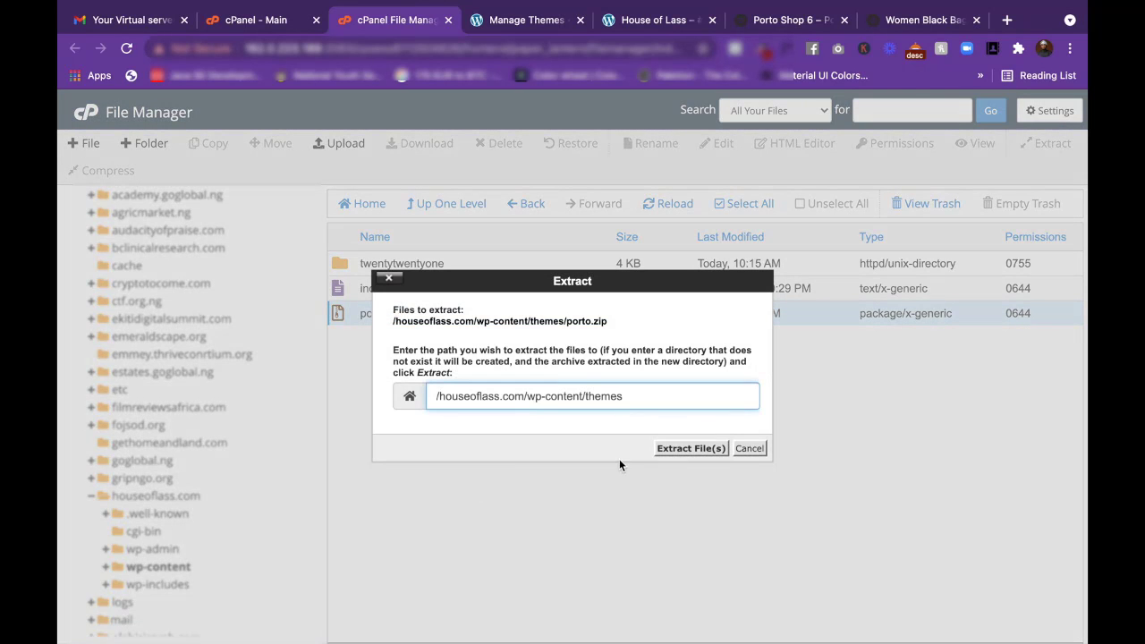
{"action": "left_click", "coordinate": [637, 396]}
{"action": "left_click", "coordinate": [689, 448]}
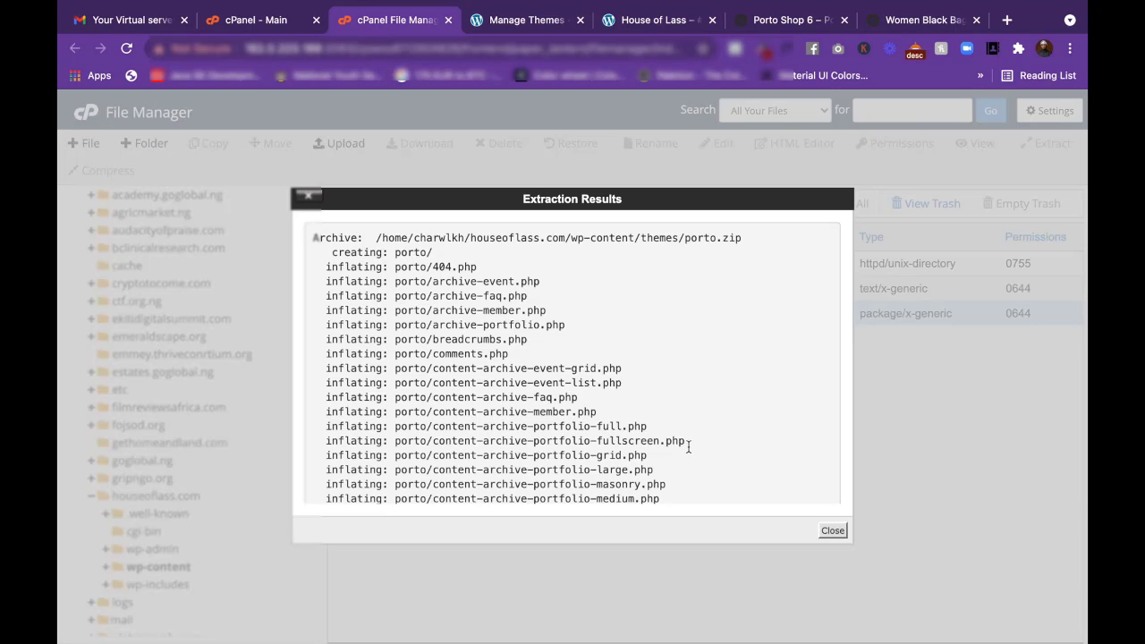
{"action": "left_click", "coordinate": [832, 531]}
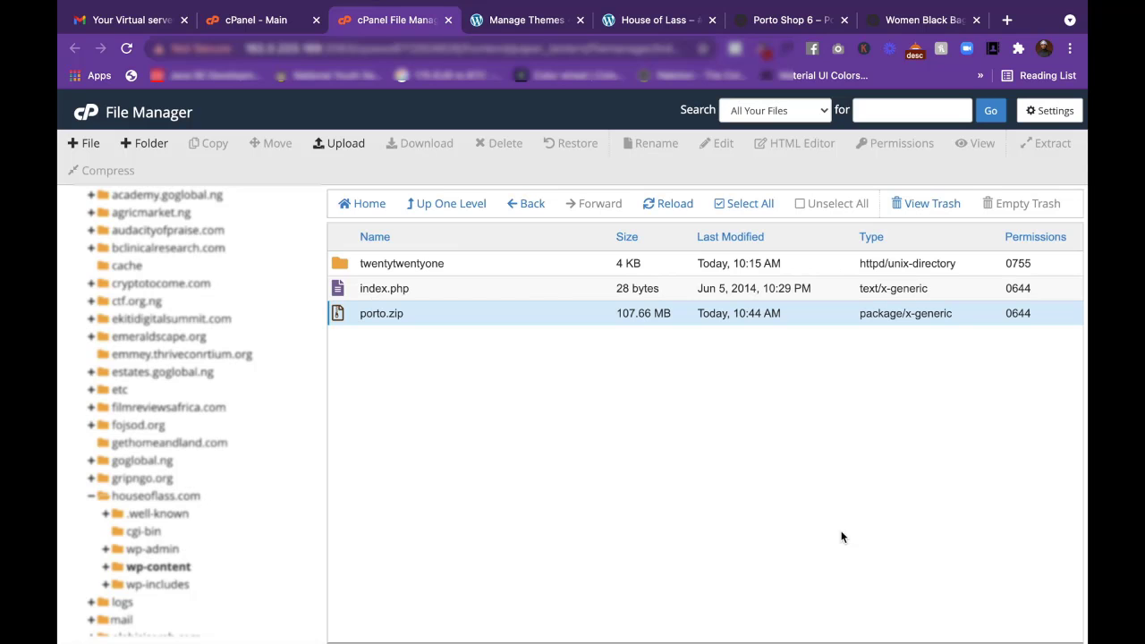
{"action": "left_click", "coordinate": [668, 205]}
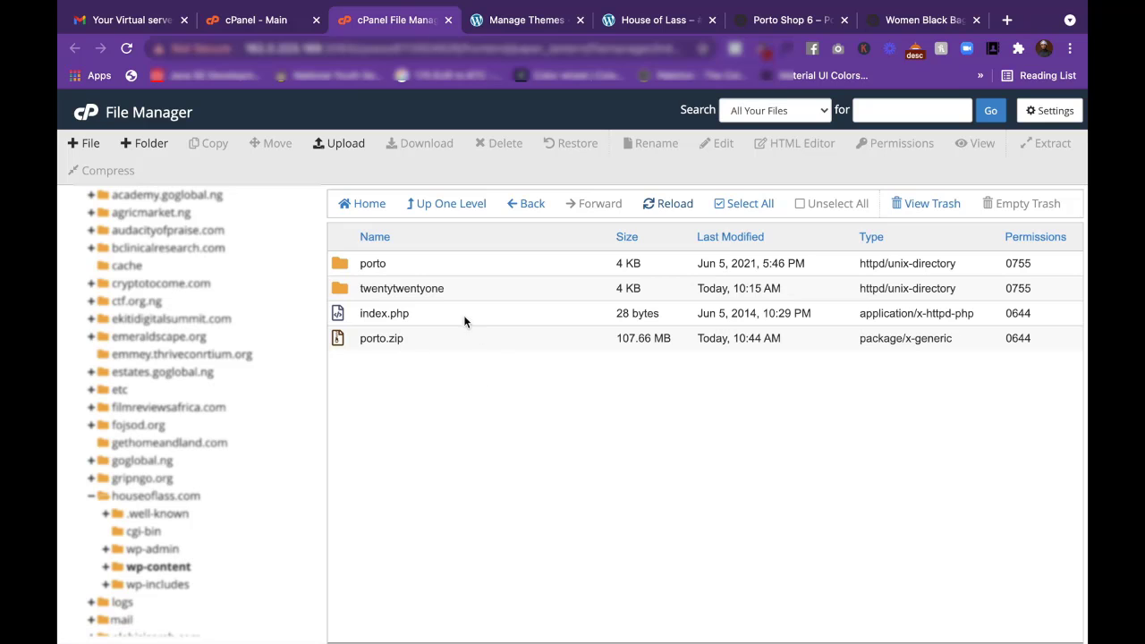
Reload the Themes page to confirm Porto appears beside Twenty Twenty-One, then return to File Manager.
{"action": "left_click", "coordinate": [513, 26]}
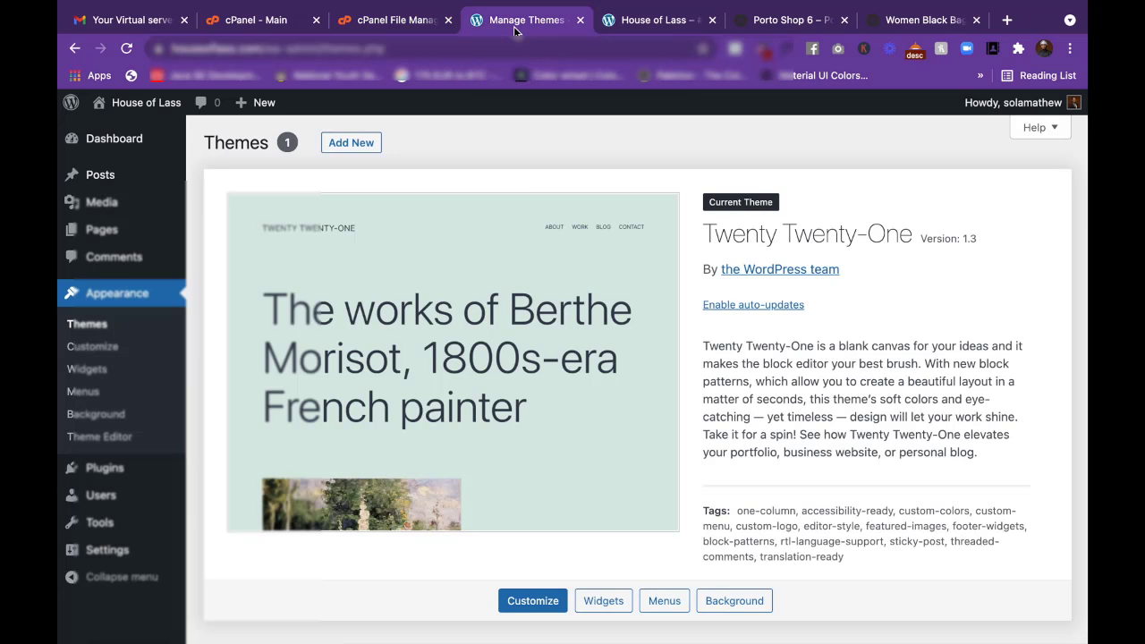
{"action": "right_click", "coordinate": [477, 132]}
{"action": "left_click", "coordinate": [526, 184]}
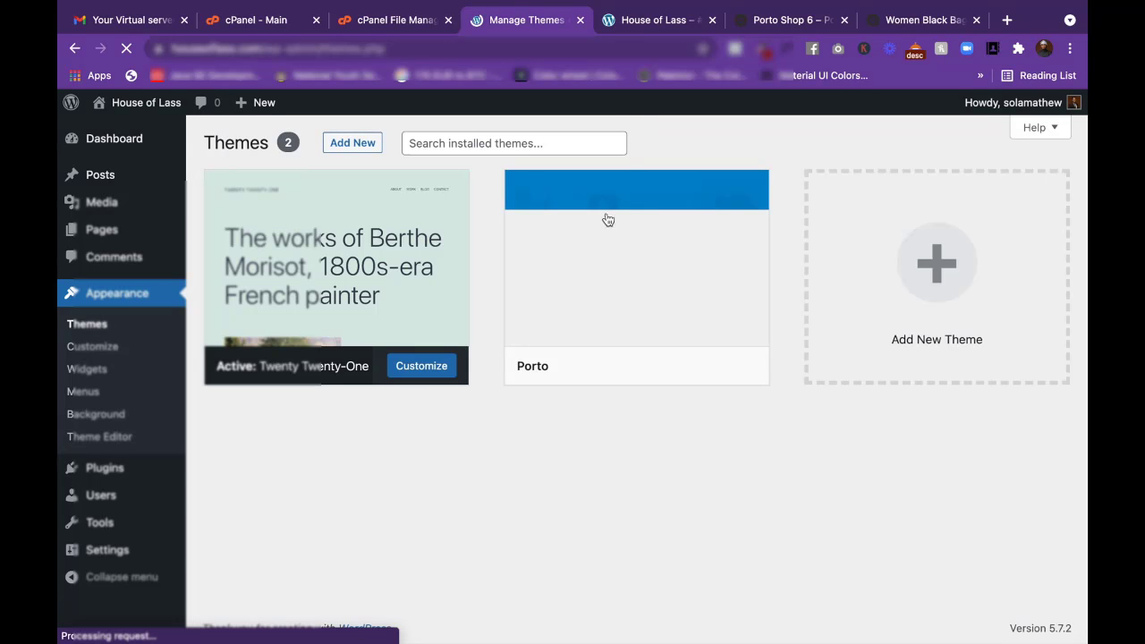
{"action": "mouse_move", "coordinate": [608, 319]}
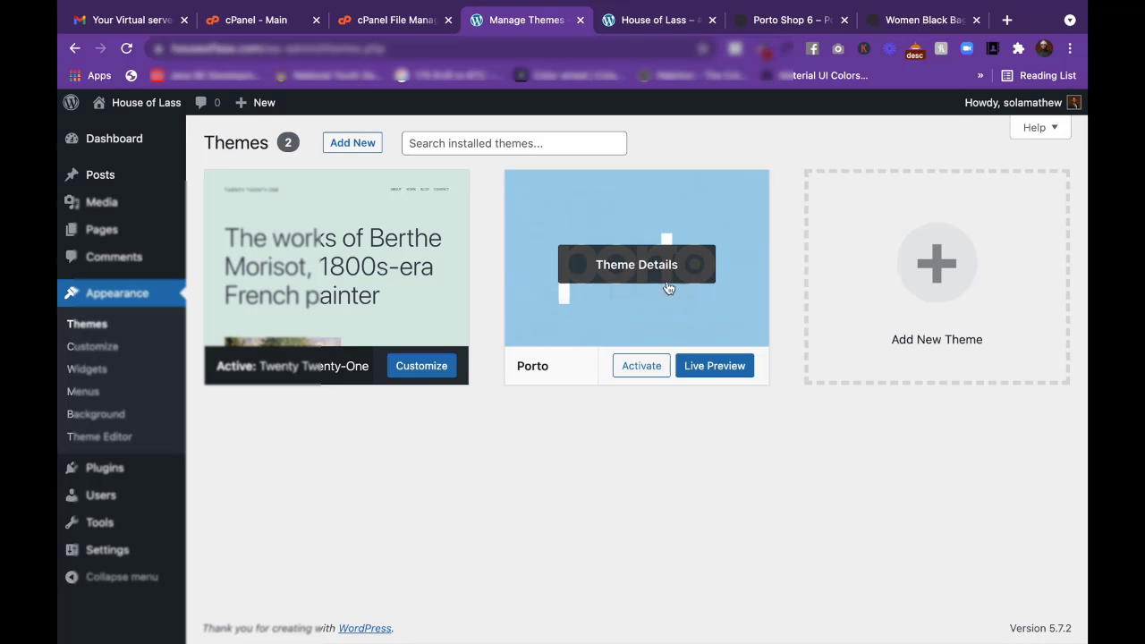
{"action": "left_click", "coordinate": [403, 19]}
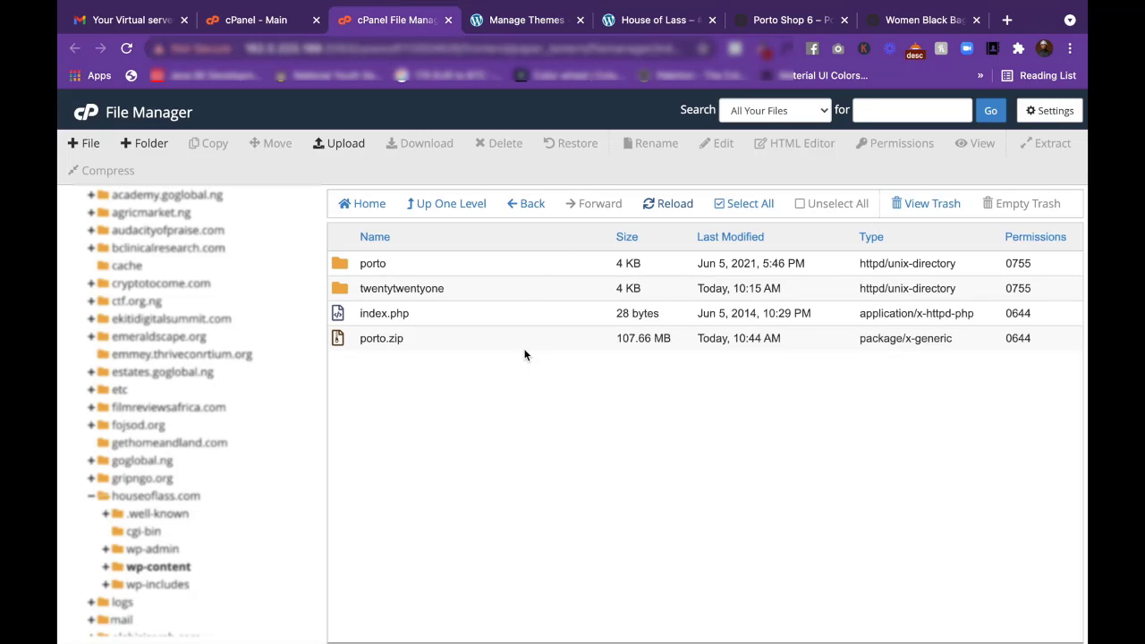
Permanently delete porto.zip, skipping the trash, and go back to the WordPress Themes page.
{"action": "left_click", "coordinate": [588, 340]}
{"action": "right_click", "coordinate": [590, 340]}
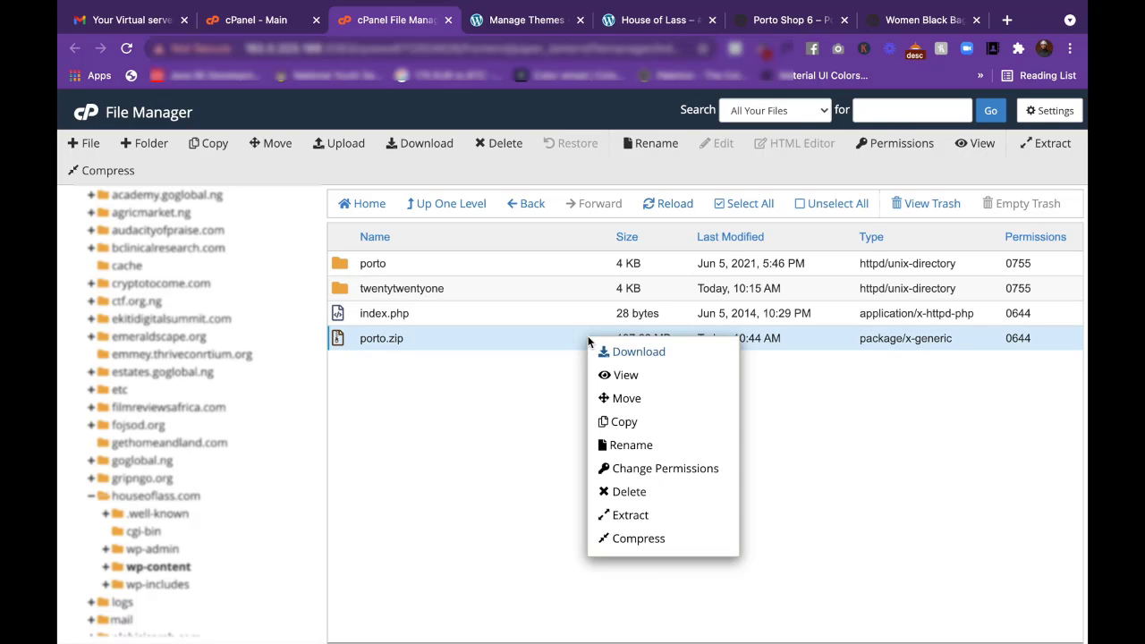
{"action": "left_click", "coordinate": [628, 495]}
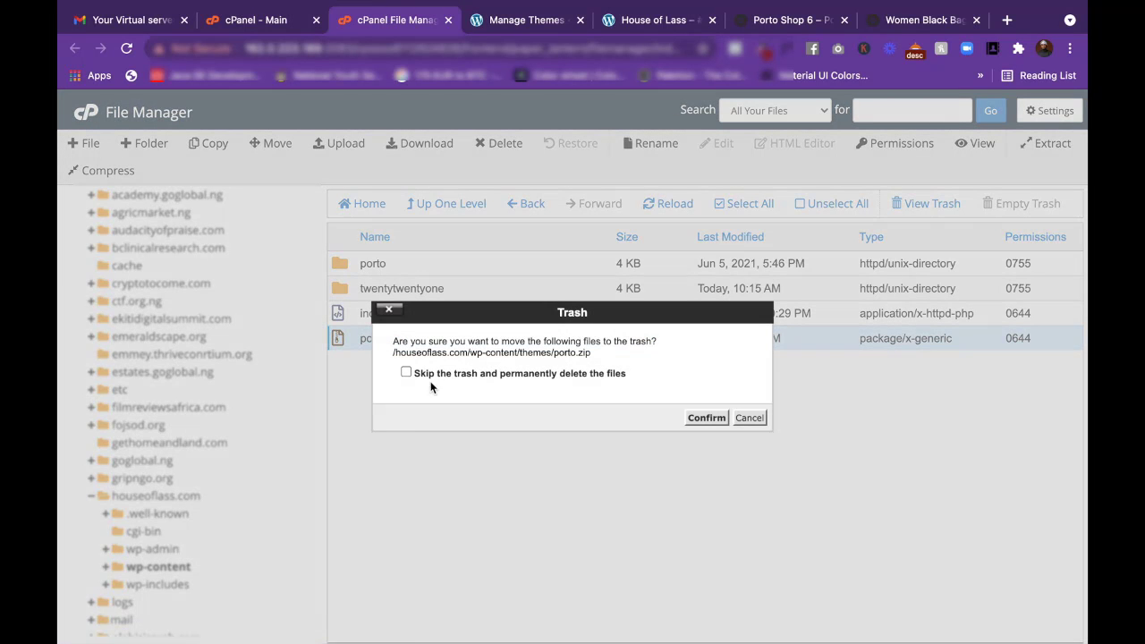
{"action": "left_click", "coordinate": [406, 372]}
{"action": "left_click", "coordinate": [705, 417]}
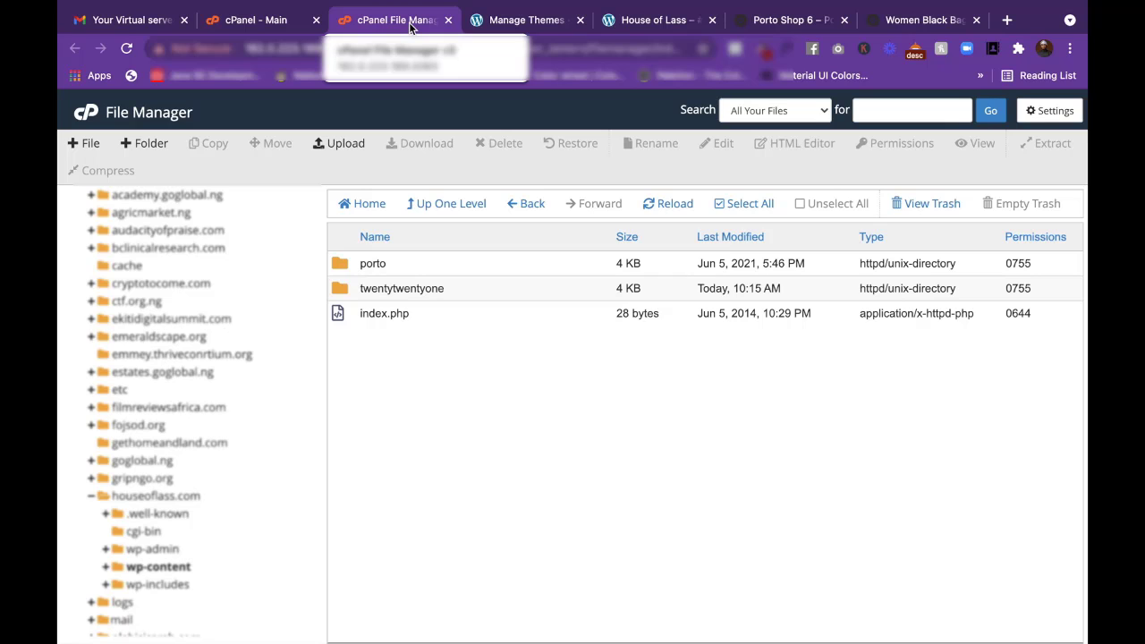
{"action": "left_click", "coordinate": [525, 23]}
{"action": "mouse_move", "coordinate": [766, 245]}
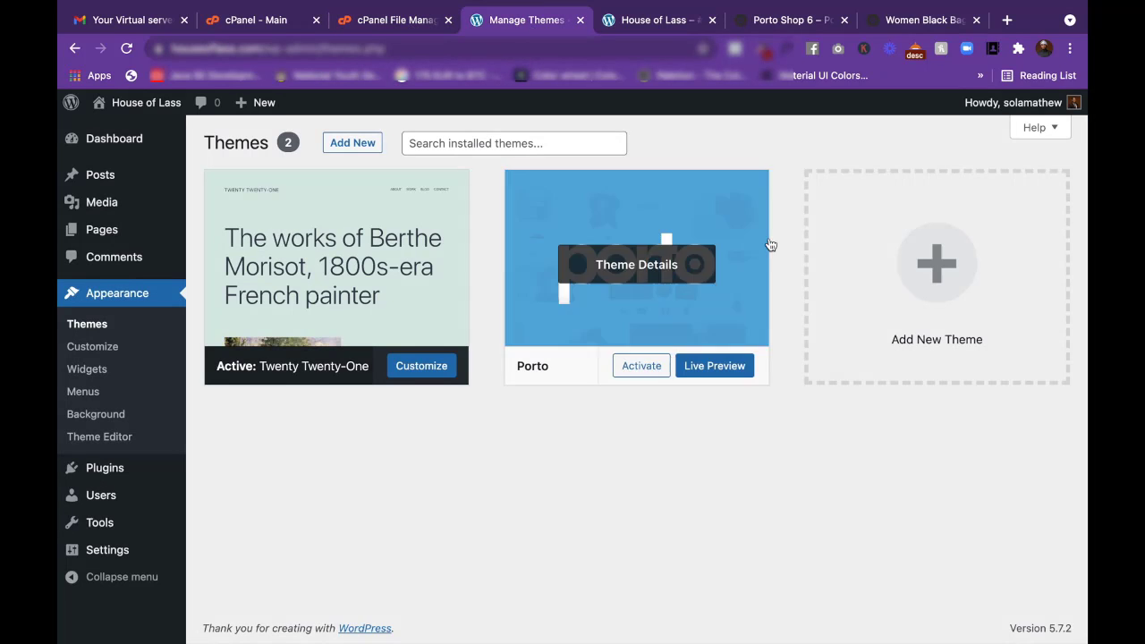
Activate the Porto theme and launch its setup wizard with LET'S GO.
{"action": "left_click", "coordinate": [640, 370]}
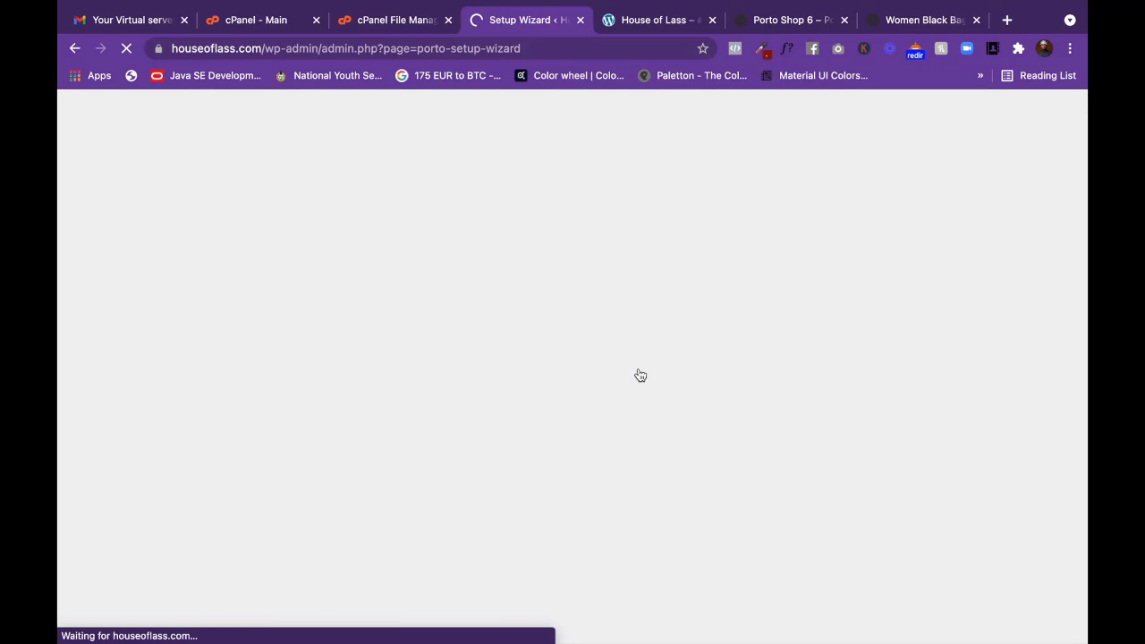
{"action": "scroll", "coordinate": [638, 533], "scroll_direction": "down", "scroll_amount": 2}
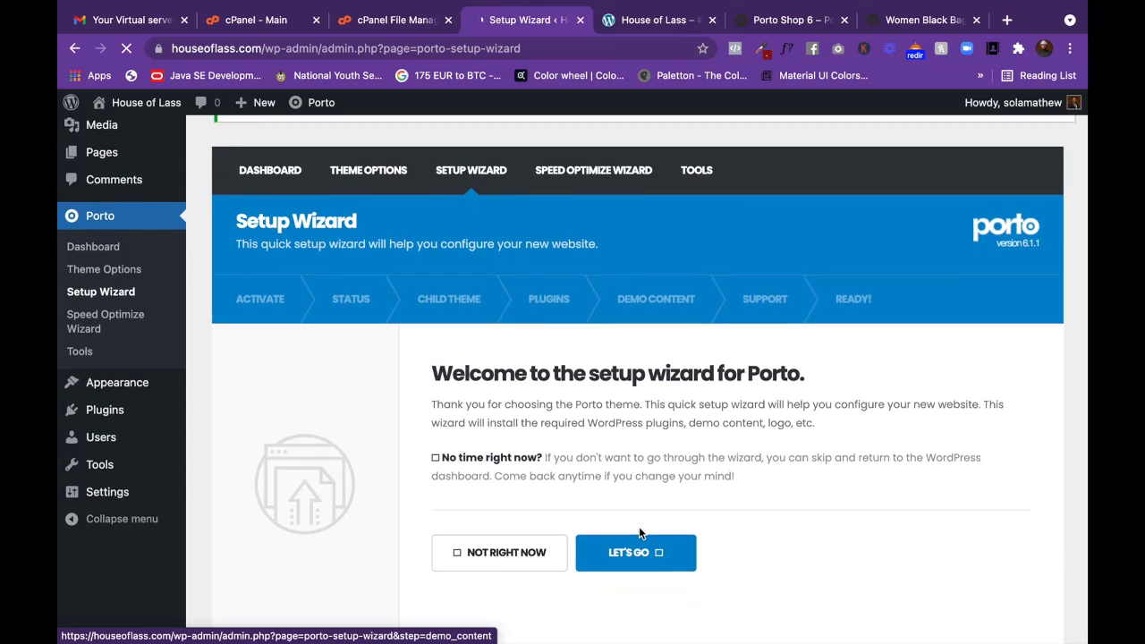
{"action": "scroll", "coordinate": [639, 533], "scroll_direction": "down", "scroll_amount": 1}
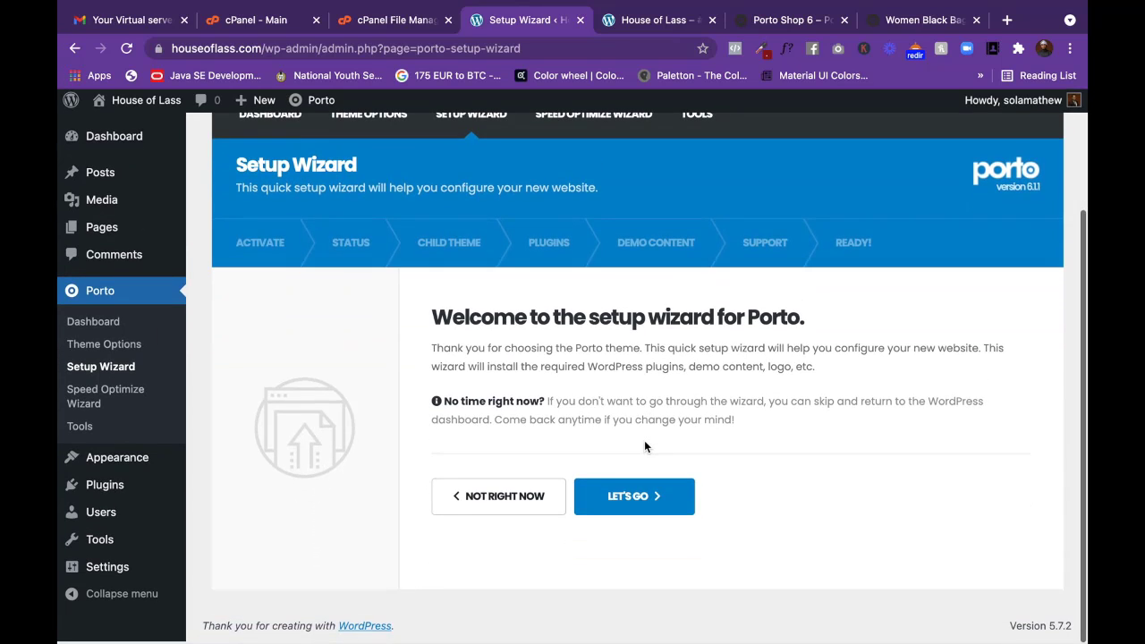
{"action": "scroll", "coordinate": [660, 191], "scroll_direction": "up", "scroll_amount": 2}
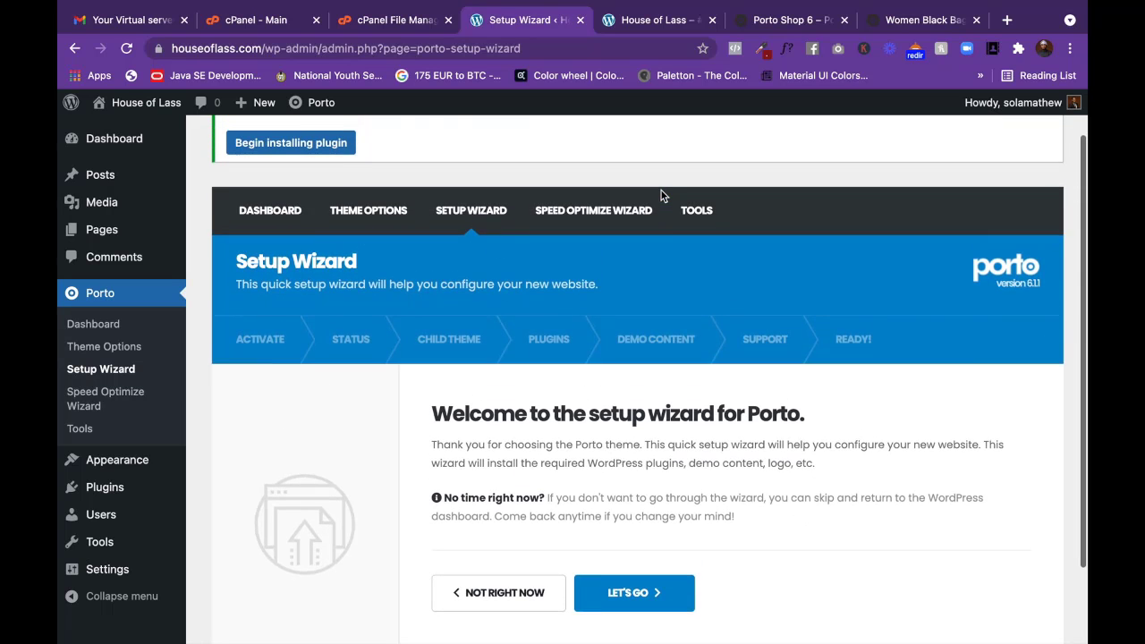
{"action": "scroll", "coordinate": [716, 385], "scroll_direction": "down", "scroll_amount": 2}
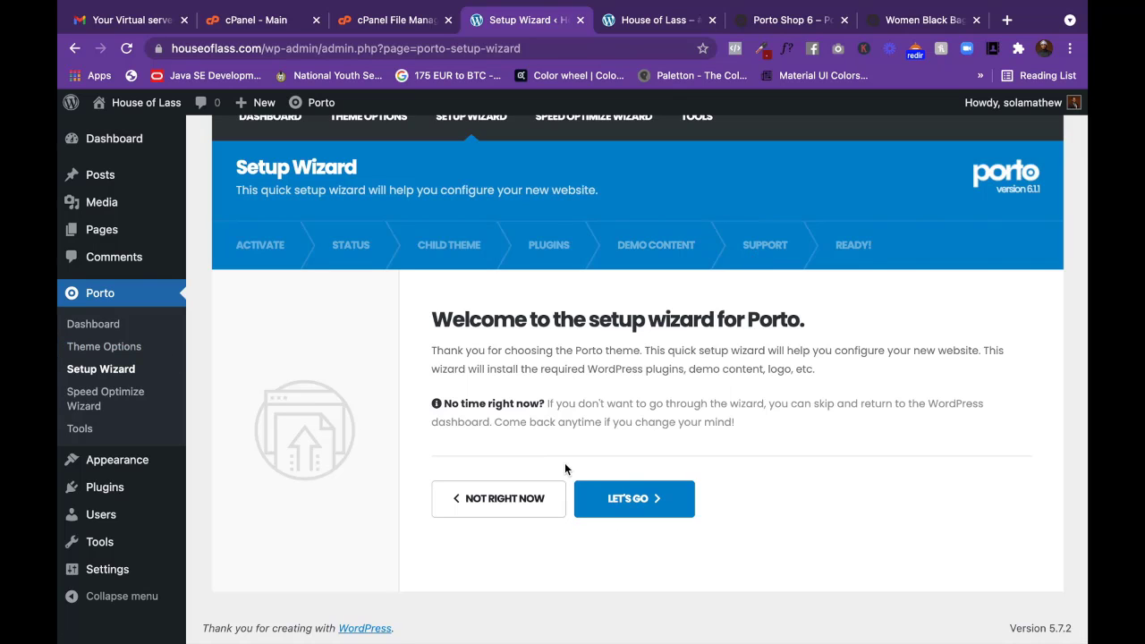
{"action": "left_click", "coordinate": [637, 500]}
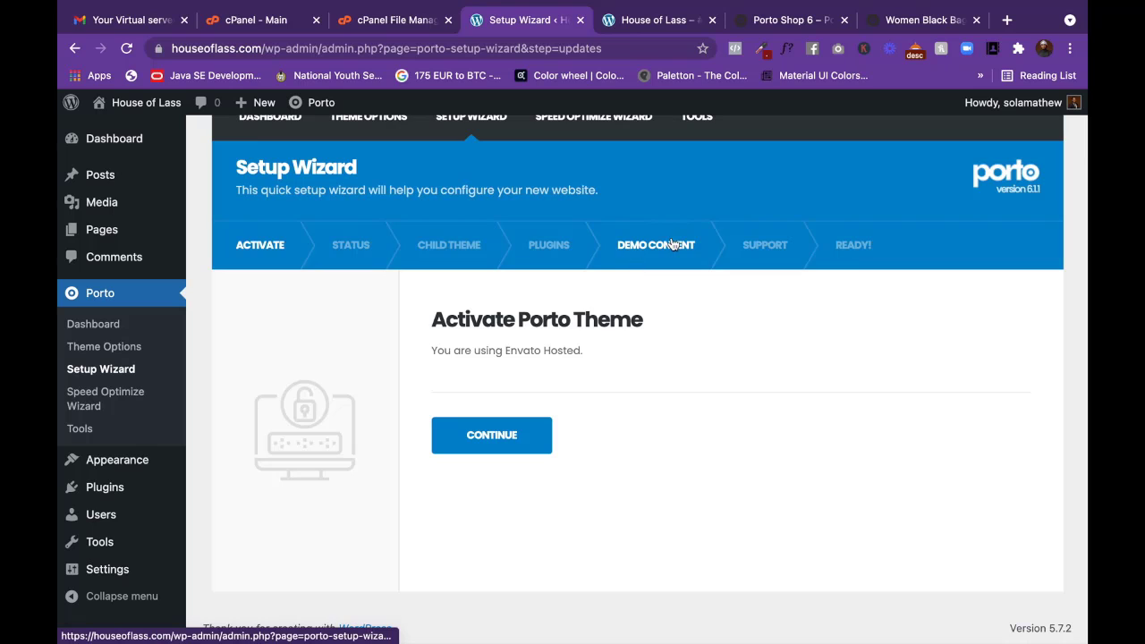
Continue past the Activate step and check the current max_execution_time value in System Status.
{"action": "left_click", "coordinate": [492, 434]}
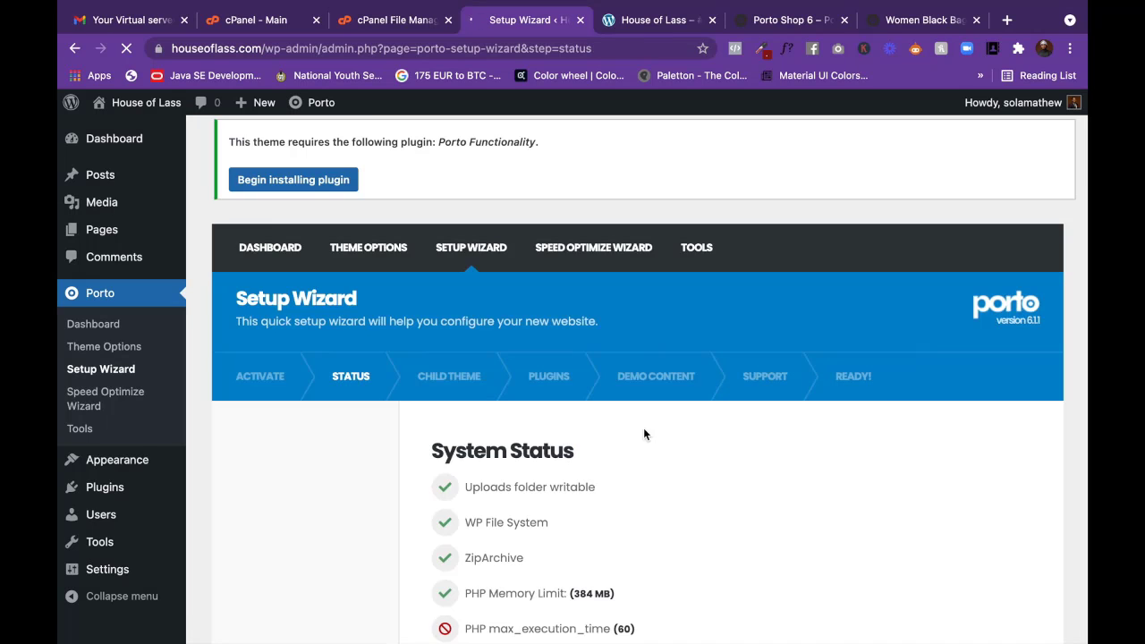
{"action": "scroll", "coordinate": [643, 434], "scroll_direction": "down", "scroll_amount": 3}
{"action": "scroll", "coordinate": [643, 434], "scroll_direction": "down", "scroll_amount": 1}
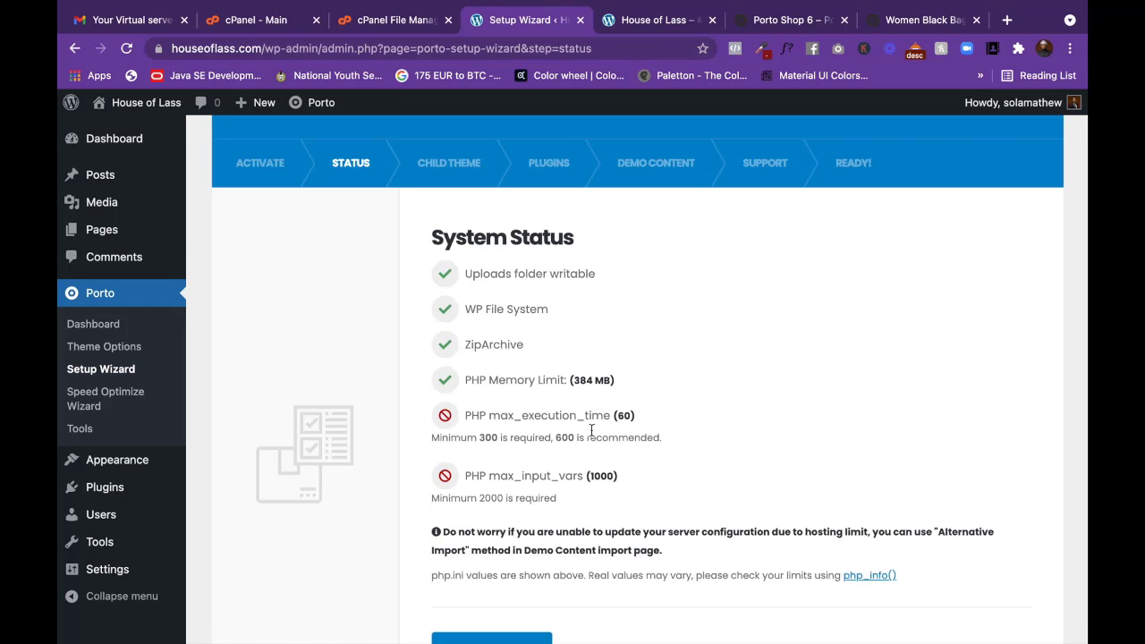
{"action": "mouse_move", "coordinate": [625, 415]}
{"action": "left_mouse_down"}
{"action": "mouse_move", "coordinate": [672, 416]}
{"action": "mouse_move", "coordinate": [565, 415]}
{"action": "mouse_move", "coordinate": [625, 412]}
{"action": "left_mouse_up"}
{"action": "scroll", "coordinate": [531, 384], "scroll_direction": "down", "scroll_amount": 2}
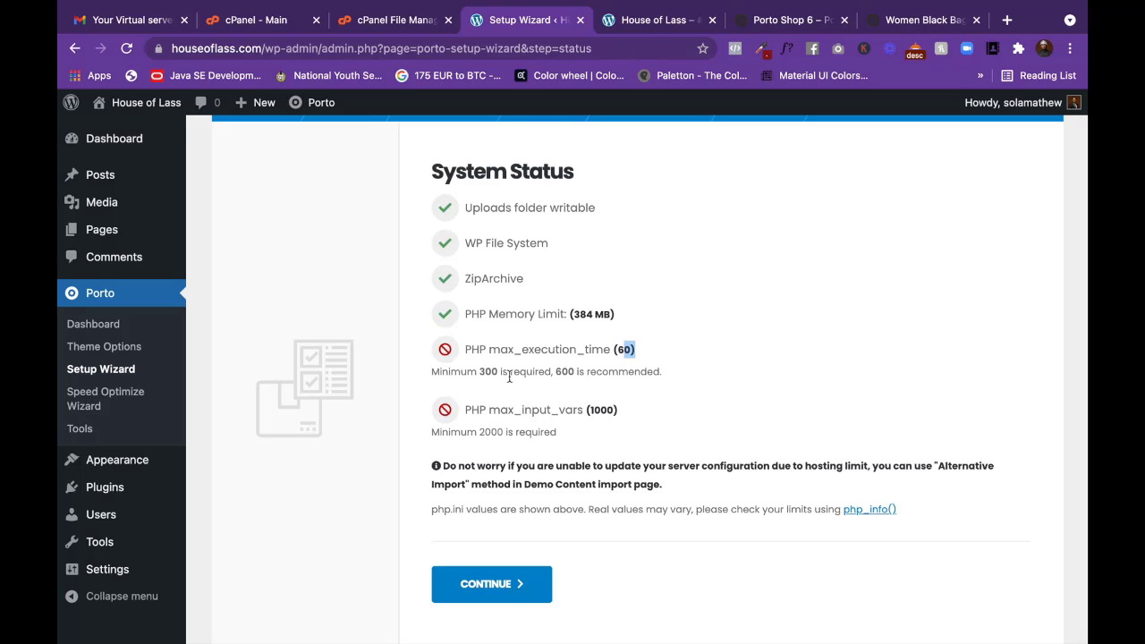
{"action": "left_click", "coordinate": [509, 377]}
Review the failing max_execution_time (300 minimum, 600 recommended) and max_input_vars checks, then continue.
{"action": "left_click_drag", "start_coordinate": [480, 350], "coordinate": [647, 354]}
{"action": "left_click_drag", "start_coordinate": [480, 374], "coordinate": [512, 374]}
{"action": "left_click", "coordinate": [498, 371]}
{"action": "left_click_drag", "start_coordinate": [556, 371], "coordinate": [591, 371]}
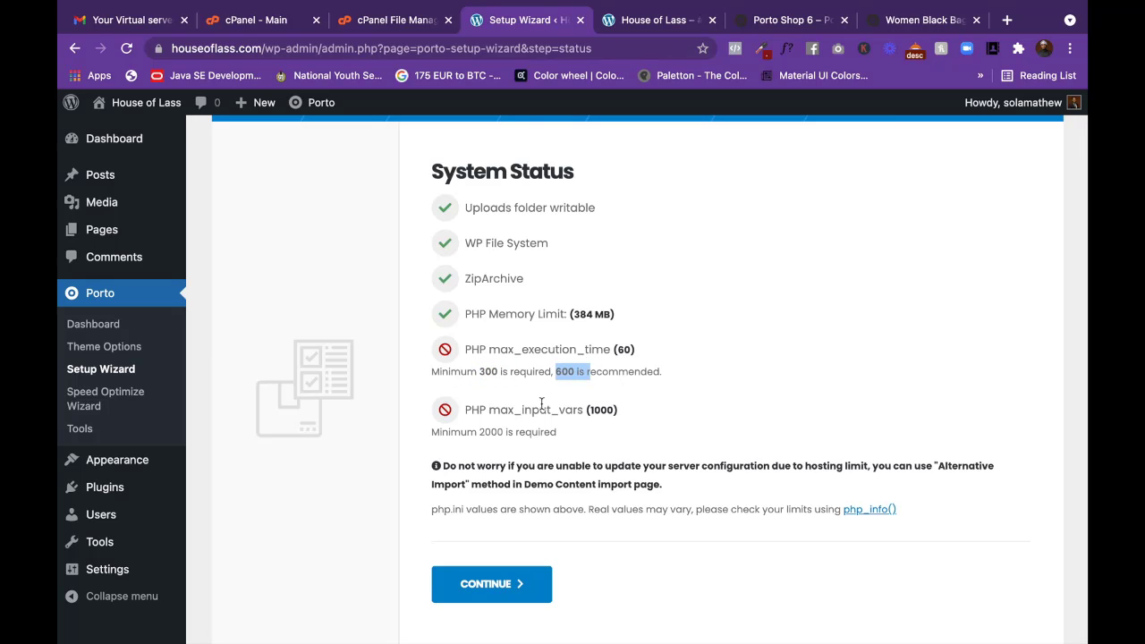
{"action": "left_click", "coordinate": [568, 387]}
{"action": "scroll", "coordinate": [568, 387], "scroll_direction": "down", "scroll_amount": 1}
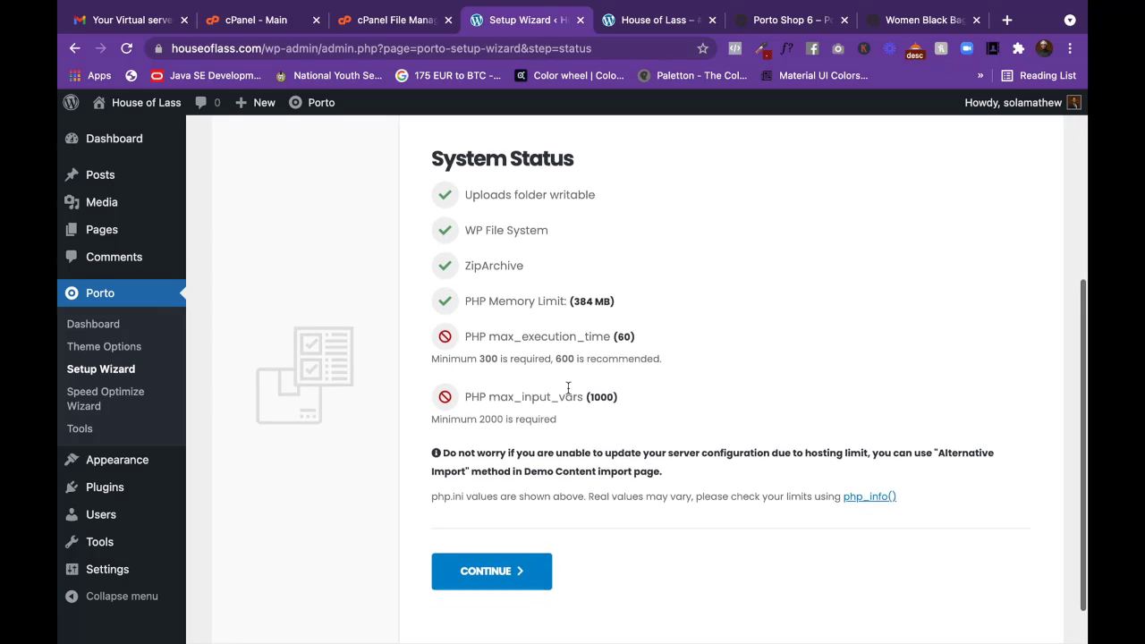
{"action": "scroll", "coordinate": [568, 387], "scroll_direction": "up", "scroll_amount": 1}
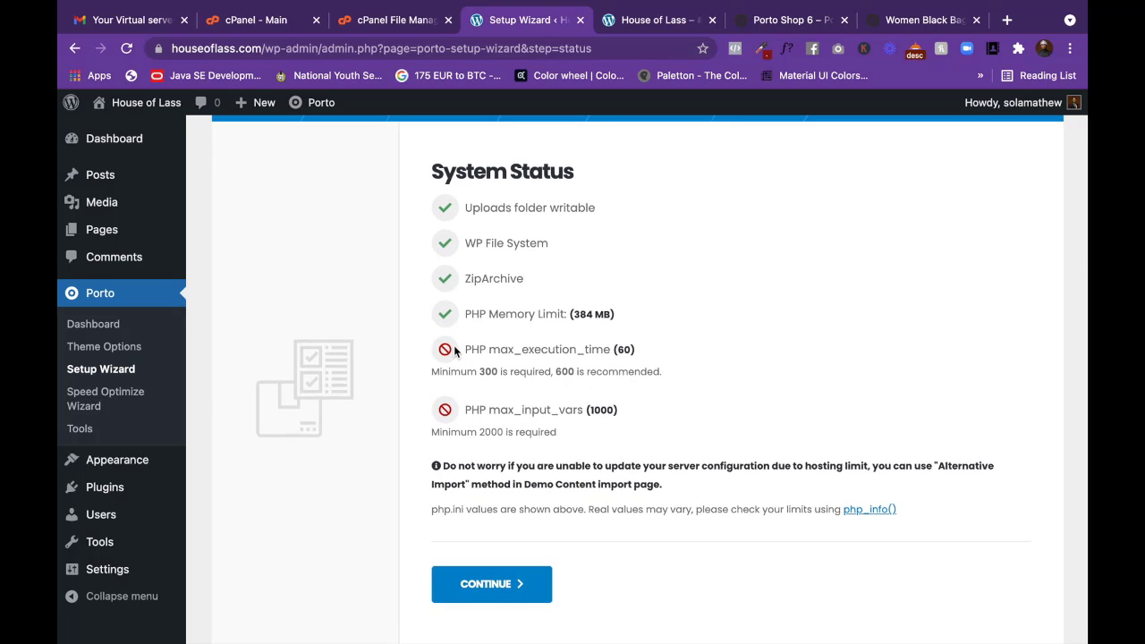
{"action": "left_click_drag", "start_coordinate": [466, 411], "coordinate": [555, 412]}
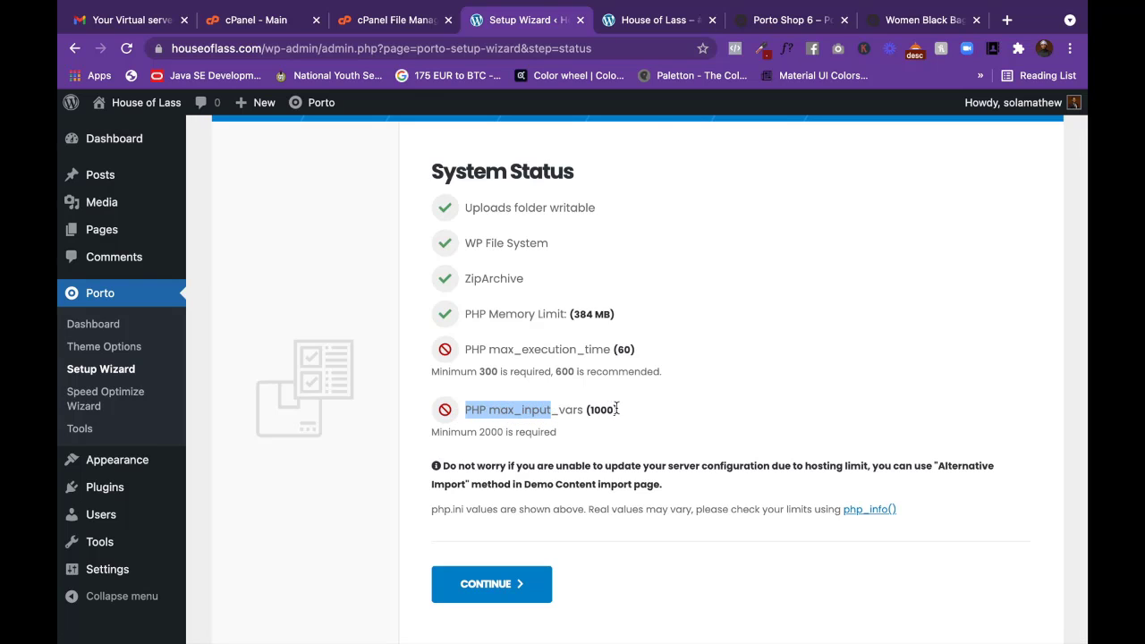
{"action": "scroll", "coordinate": [658, 421], "scroll_direction": "up", "scroll_amount": 1}
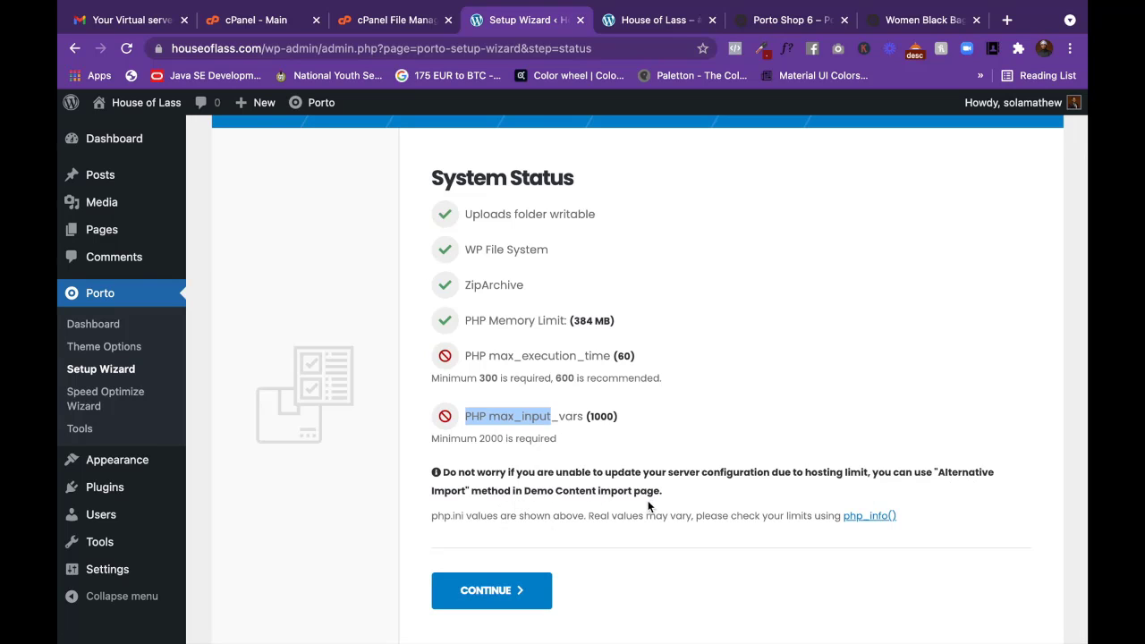
{"action": "scroll", "coordinate": [648, 506], "scroll_direction": "up", "scroll_amount": 3}
{"action": "left_click", "coordinate": [515, 638]}
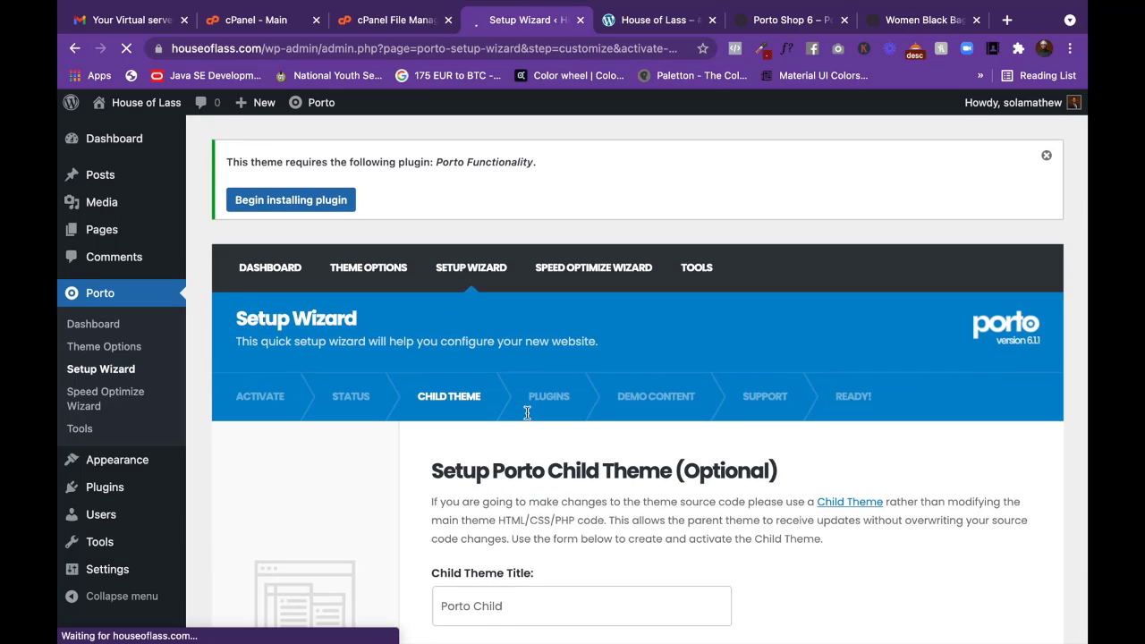
Skip the optional Porto Child theme step.
{"action": "scroll", "coordinate": [526, 412], "scroll_direction": "down", "scroll_amount": 3}
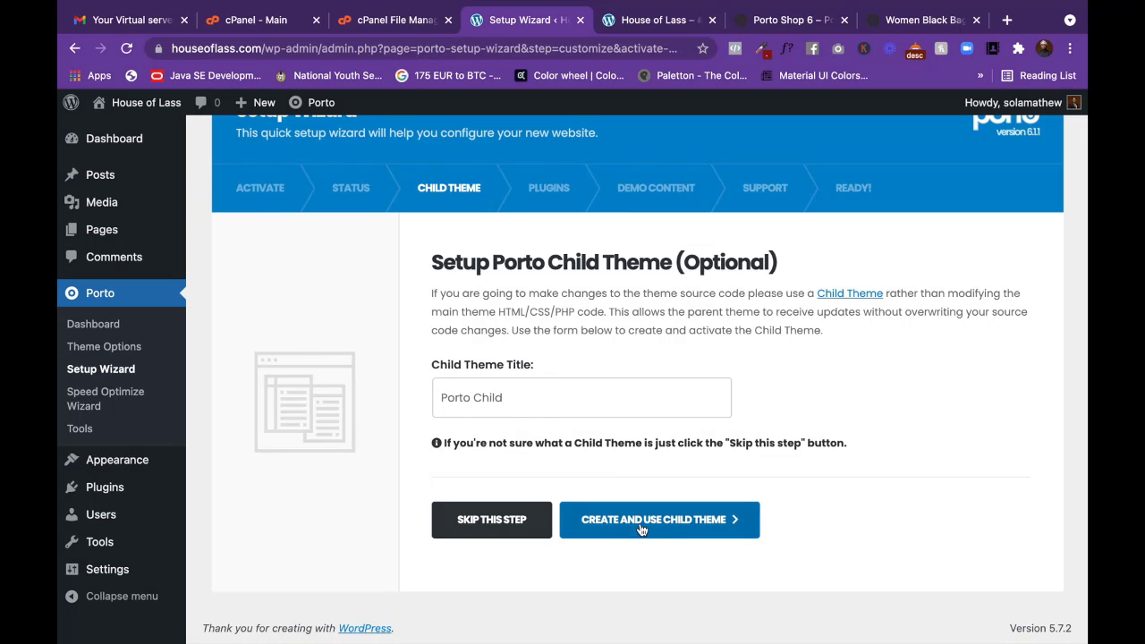
{"action": "left_click", "coordinate": [508, 527]}
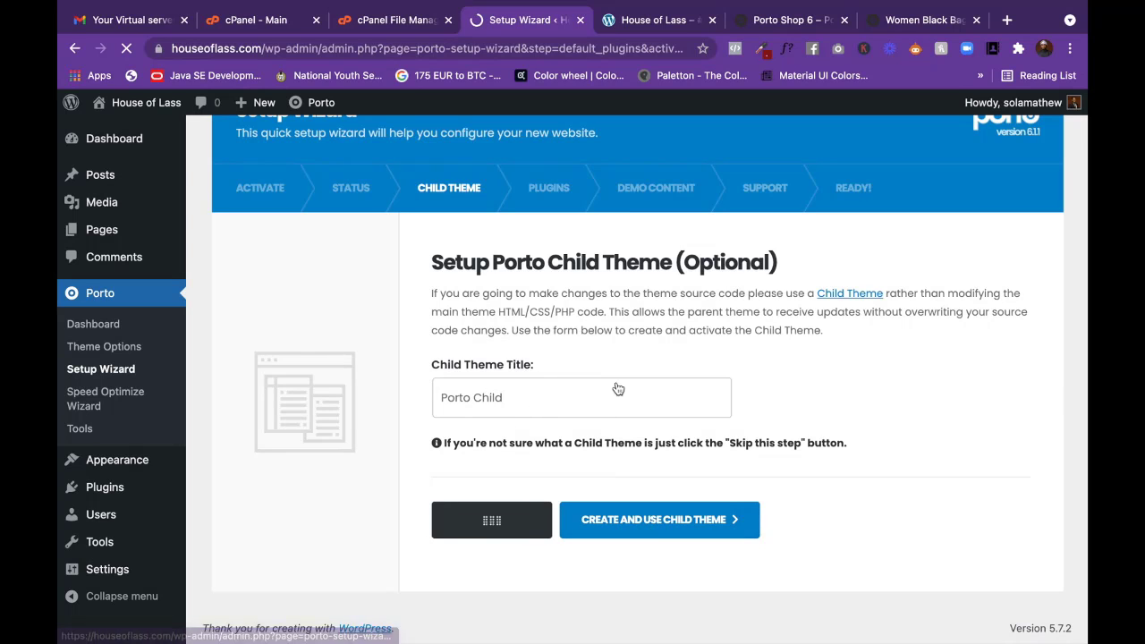
{"action": "scroll", "coordinate": [626, 358], "scroll_direction": "down", "scroll_amount": 3}
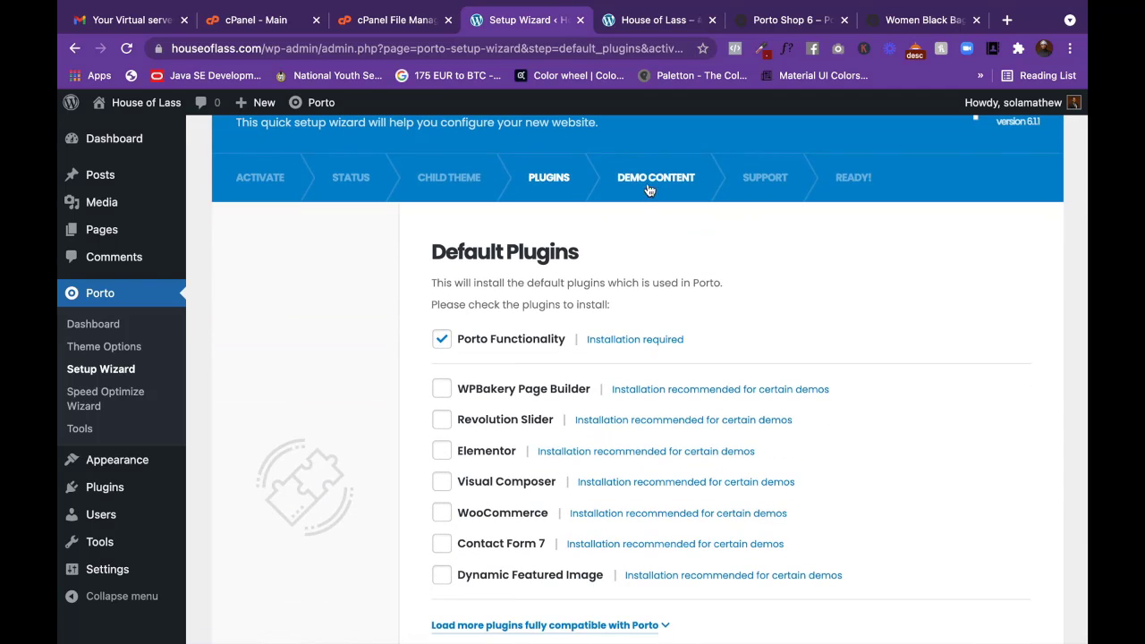
{"action": "scroll", "coordinate": [605, 261], "scroll_direction": "down", "scroll_amount": 1}
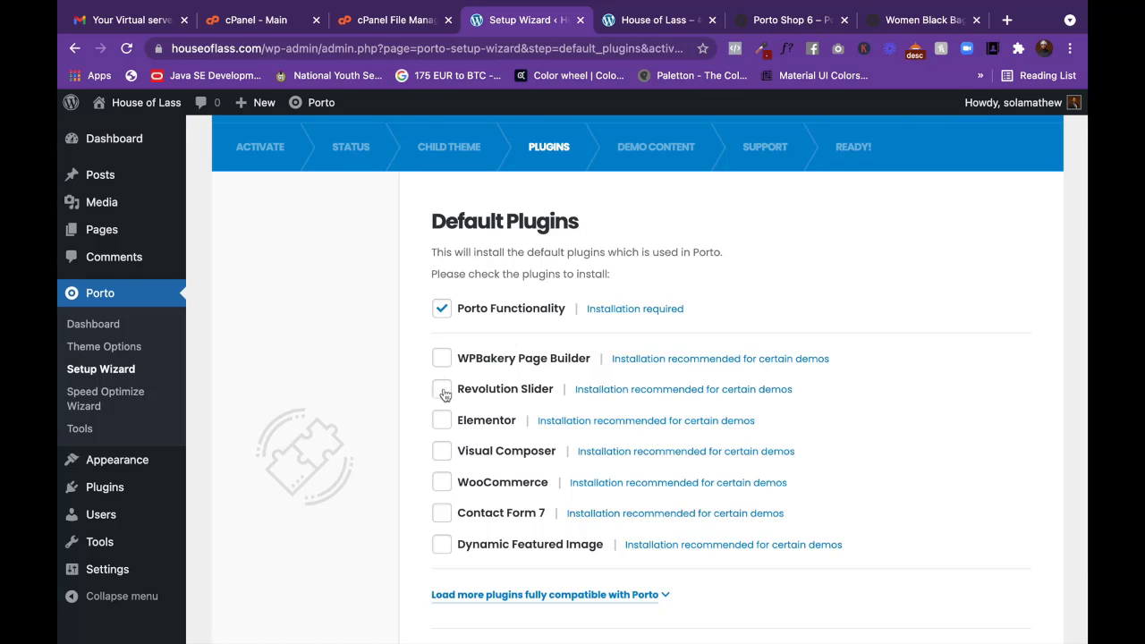
Reload the live House of Lass site to see Porto's design, then return to the wizard.
{"action": "left_click", "coordinate": [649, 21]}
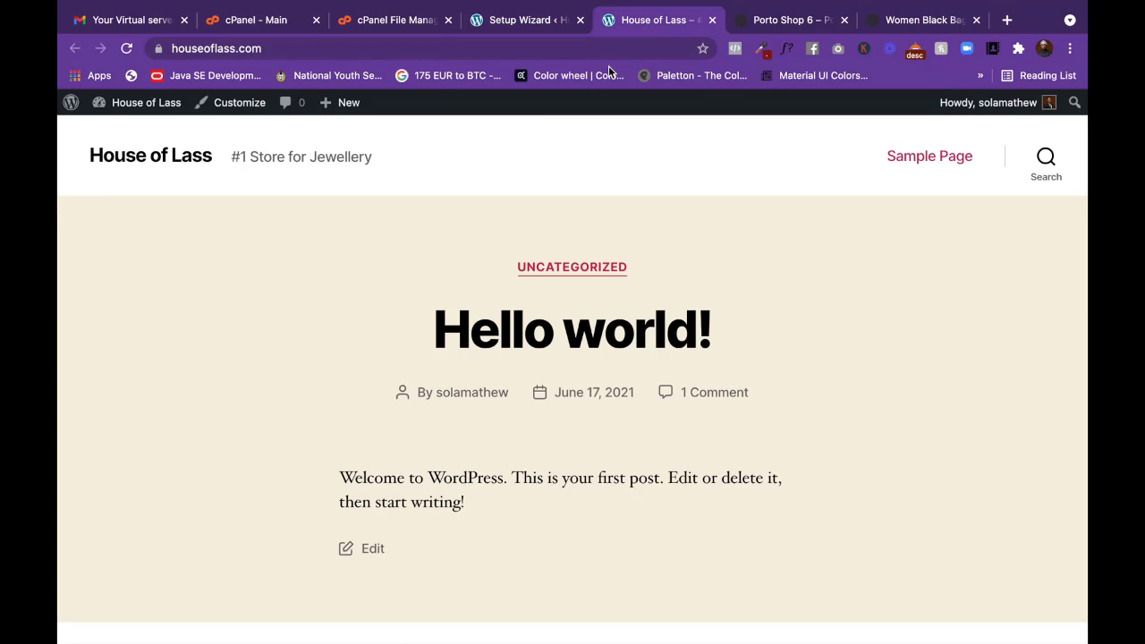
{"action": "right_click", "coordinate": [534, 133]}
{"action": "left_click", "coordinate": [586, 180]}
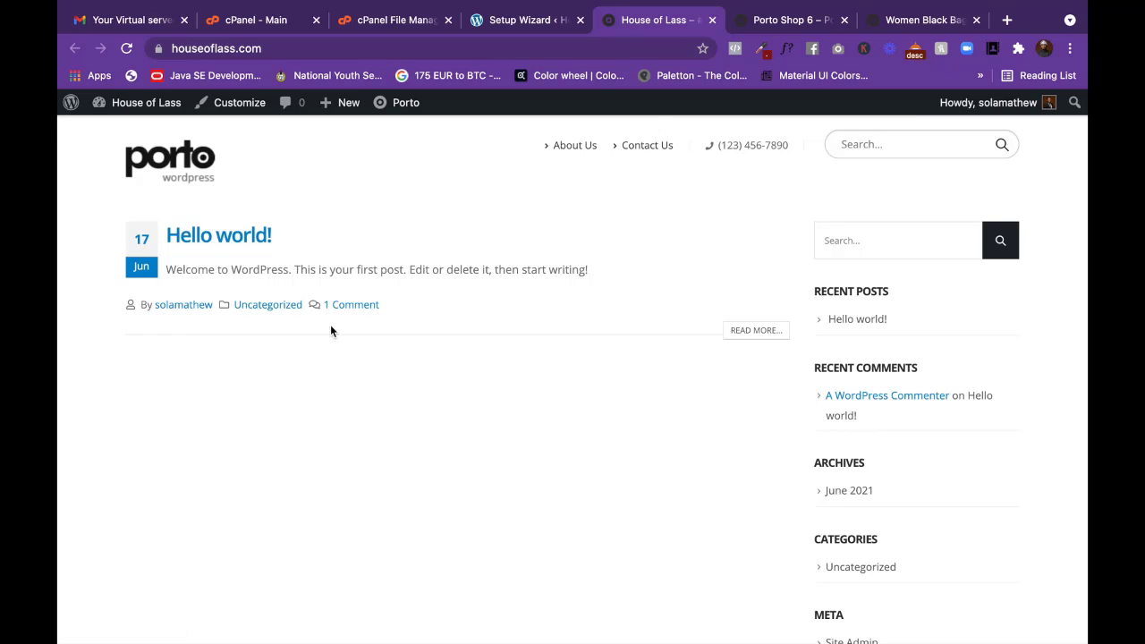
{"action": "left_click", "coordinate": [516, 18]}
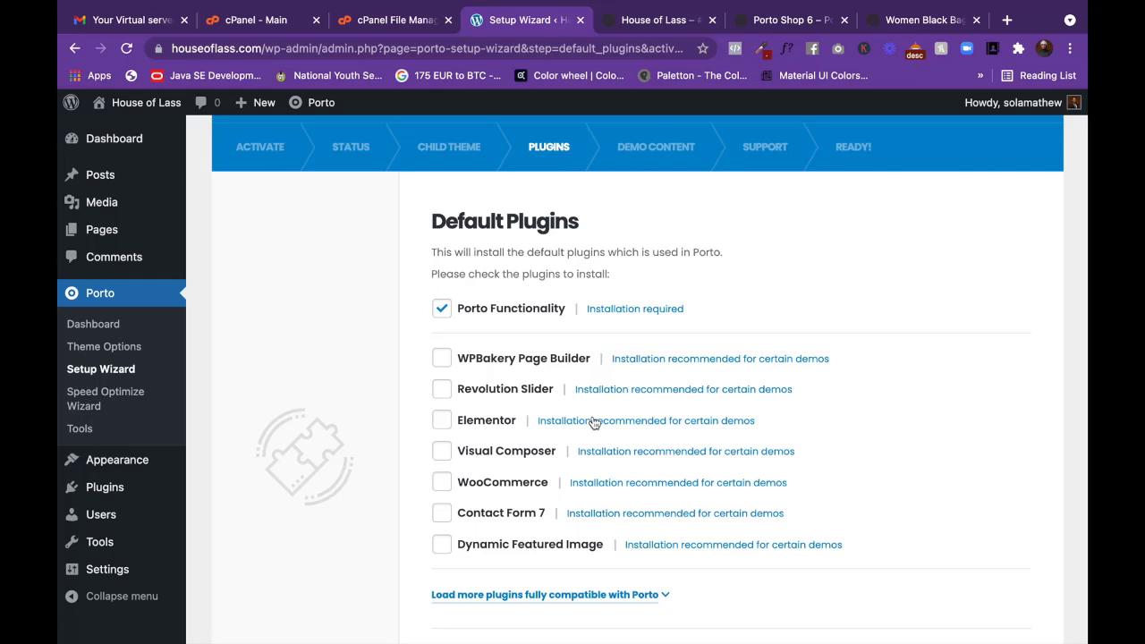
Add WooCommerce, Contact Form 7 and Dynamic Featured Image to the plugin list and install them.
{"action": "scroll", "coordinate": [593, 423], "scroll_direction": "down", "scroll_amount": 1}
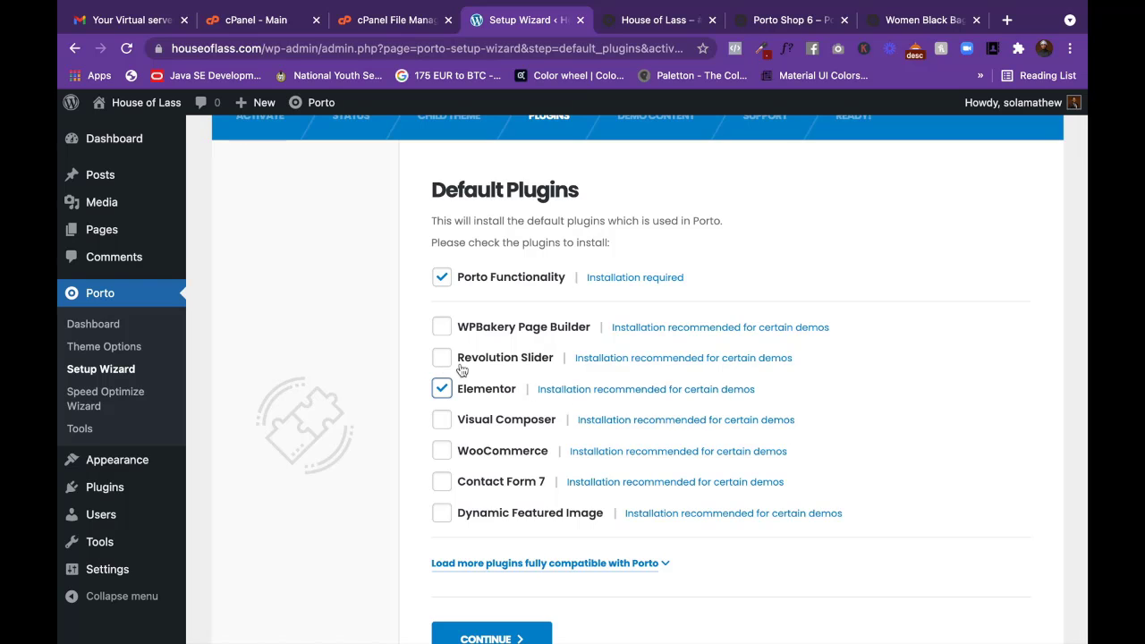
{"action": "left_click", "coordinate": [442, 451]}
{"action": "left_click", "coordinate": [445, 483]}
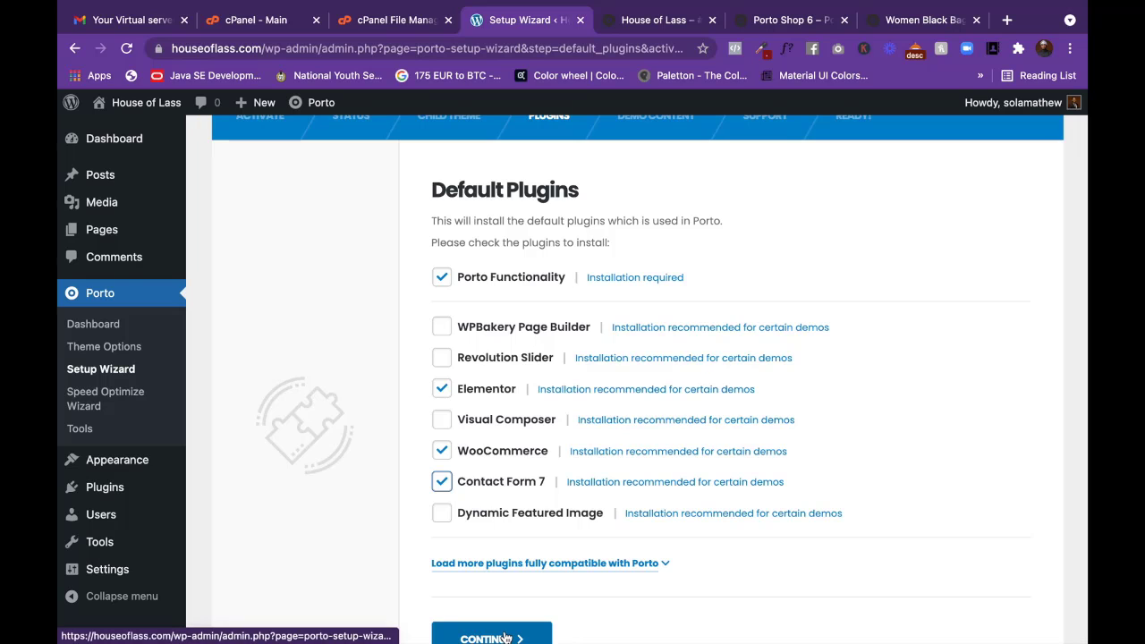
{"action": "left_click", "coordinate": [442, 513]}
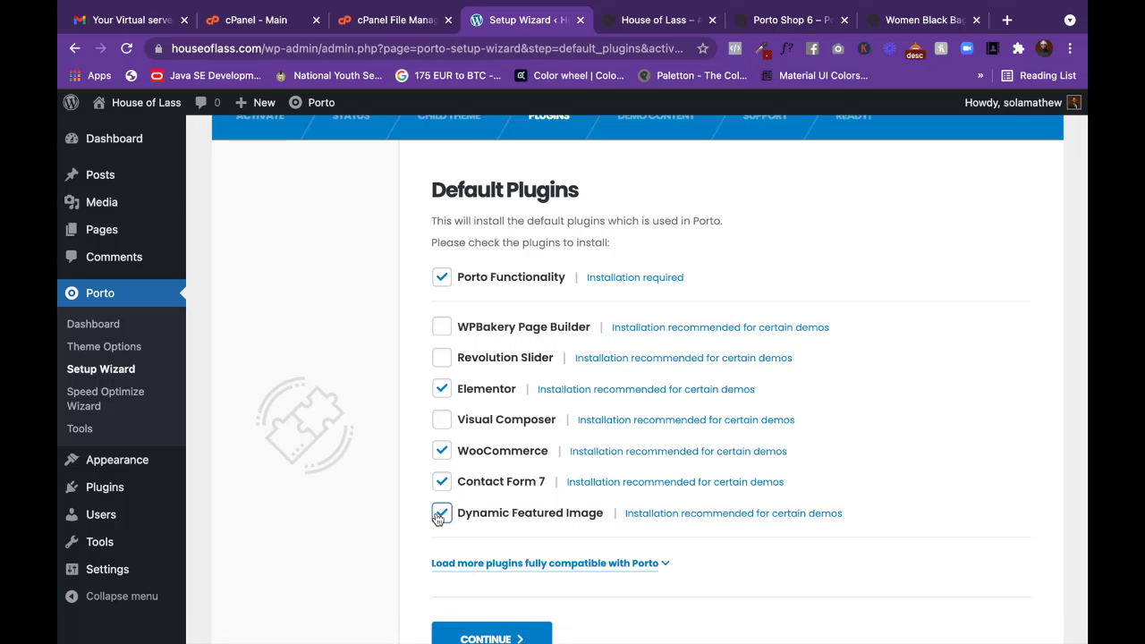
{"action": "scroll", "coordinate": [530, 624], "scroll_direction": "down", "scroll_amount": 1}
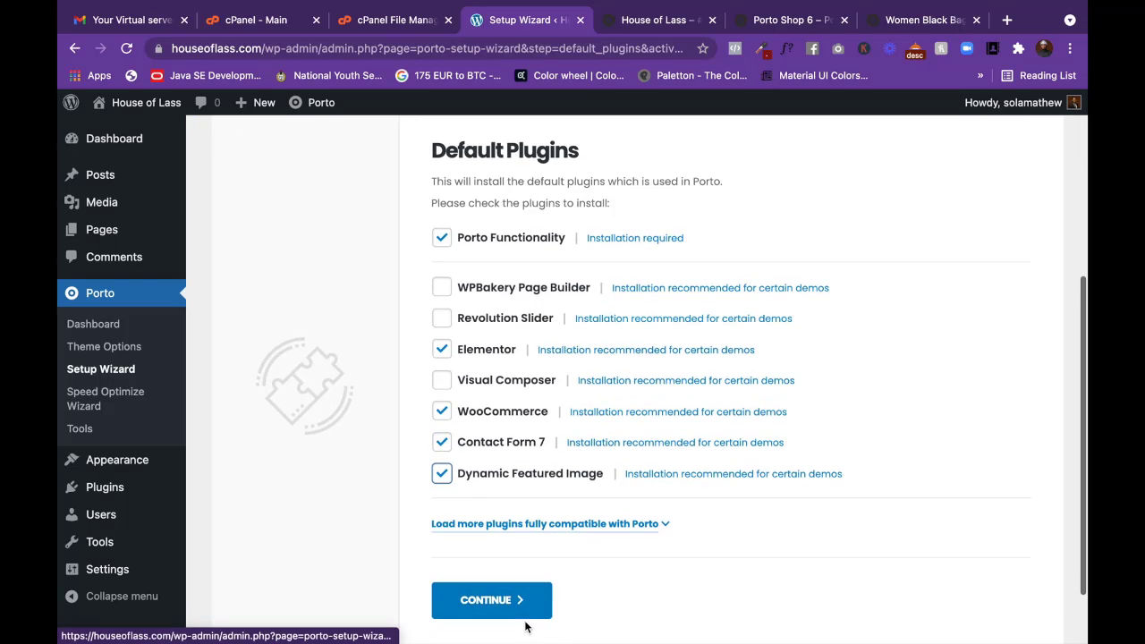
{"action": "left_click", "coordinate": [526, 600]}
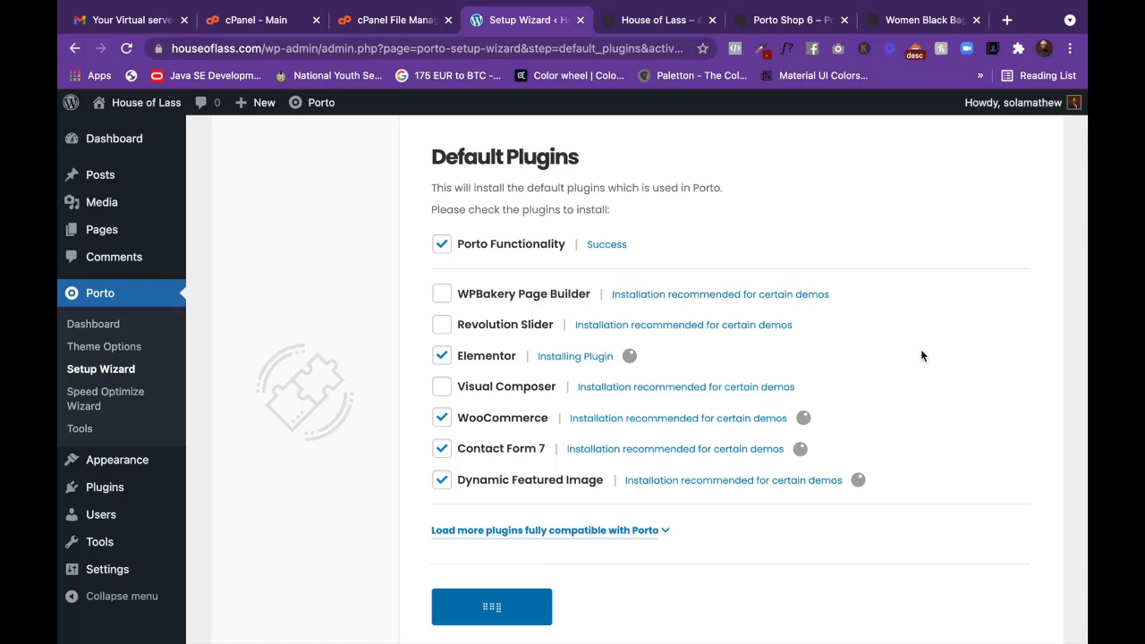
{"action": "scroll", "coordinate": [921, 355], "scroll_direction": "up", "scroll_amount": 2}
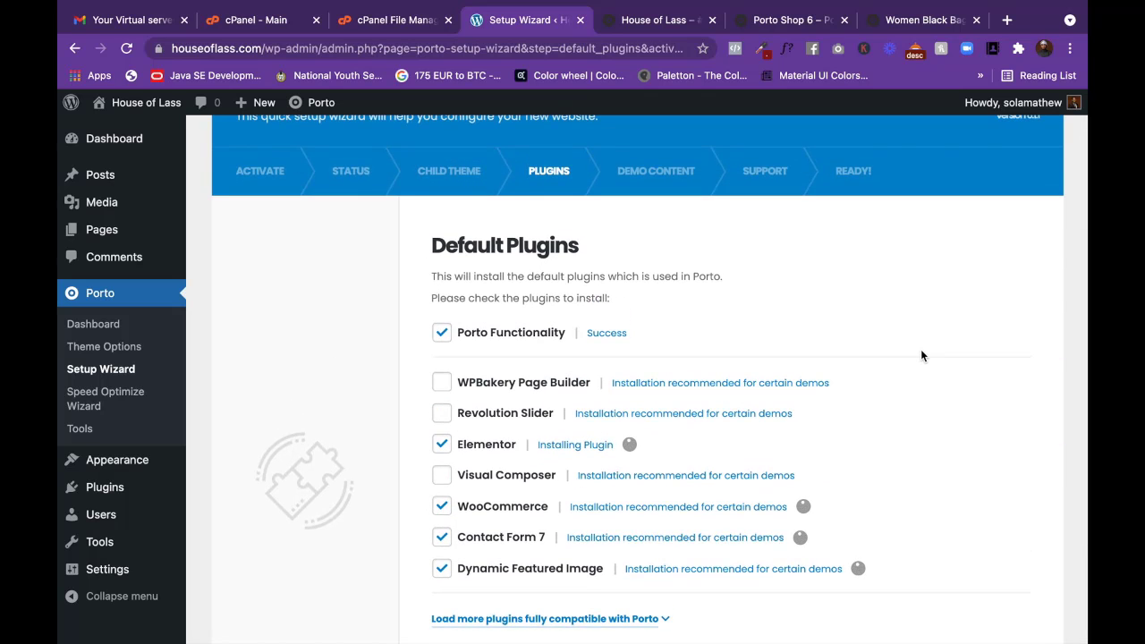
{"action": "scroll", "coordinate": [847, 307], "scroll_direction": "down", "scroll_amount": 1}
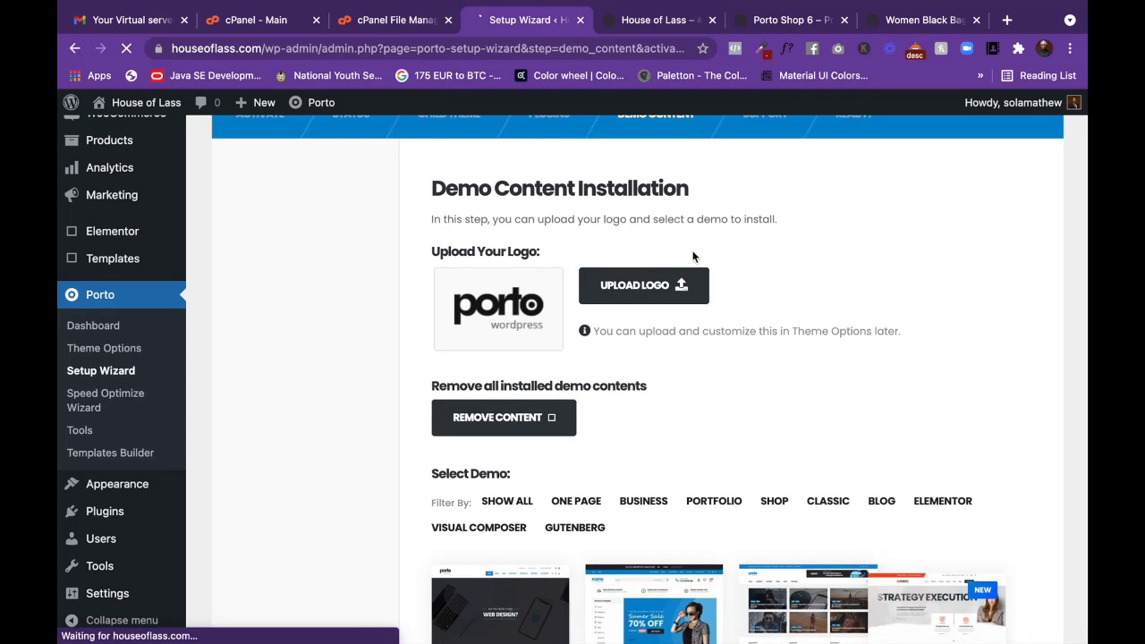
{"action": "scroll", "coordinate": [655, 358], "scroll_direction": "down", "scroll_amount": 2}
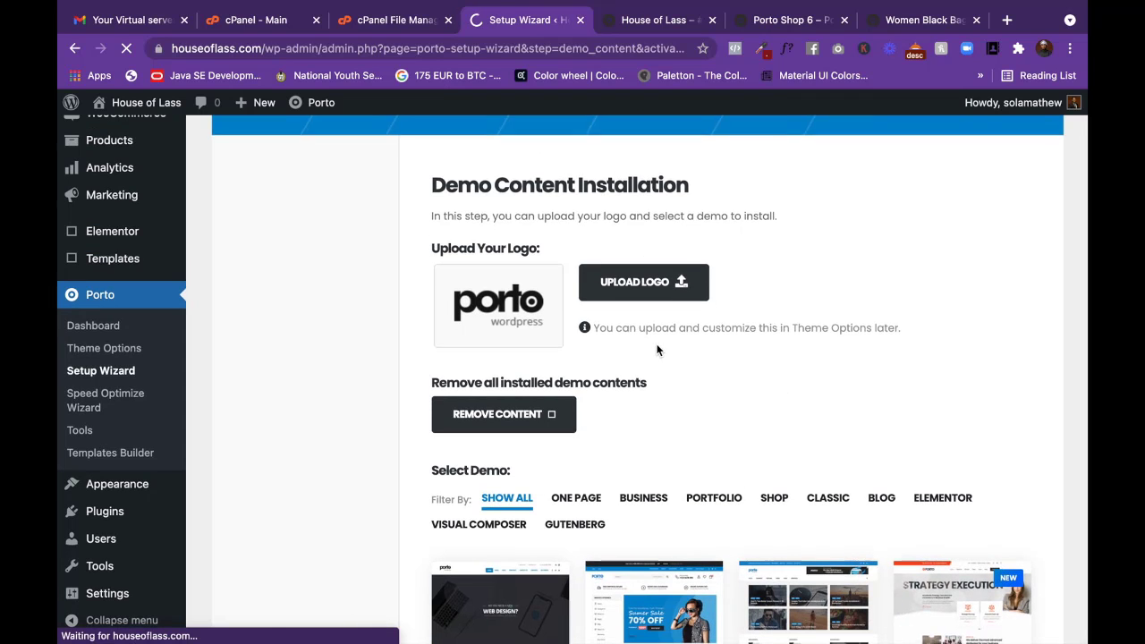
{"action": "scroll", "coordinate": [683, 253], "scroll_direction": "up", "scroll_amount": 3}
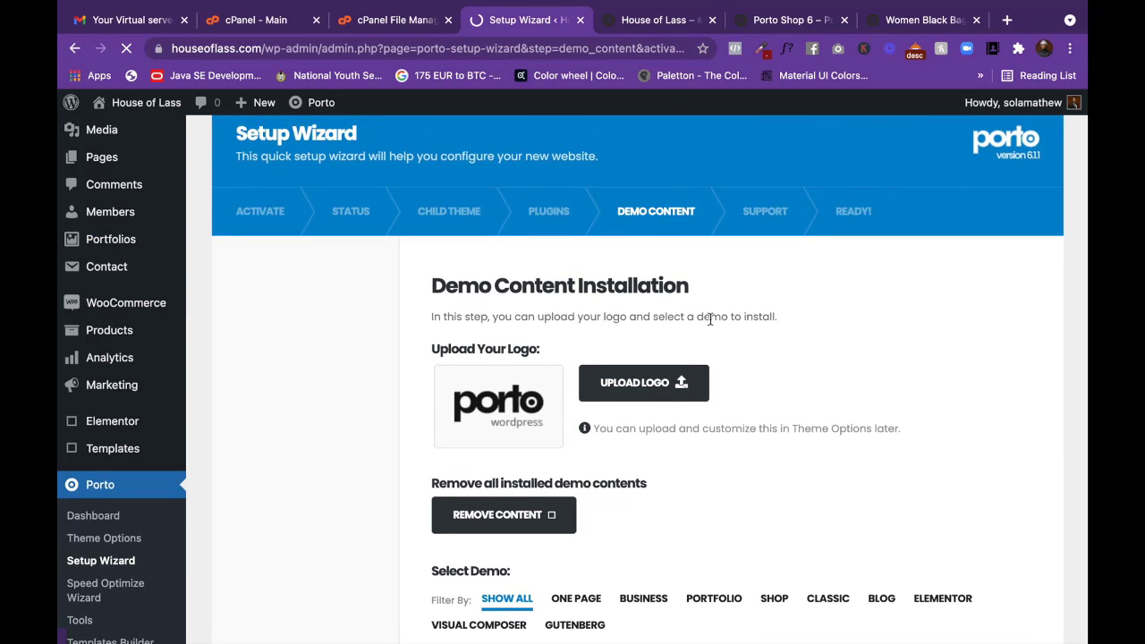
{"action": "scroll", "coordinate": [709, 319], "scroll_direction": "down", "scroll_amount": 2}
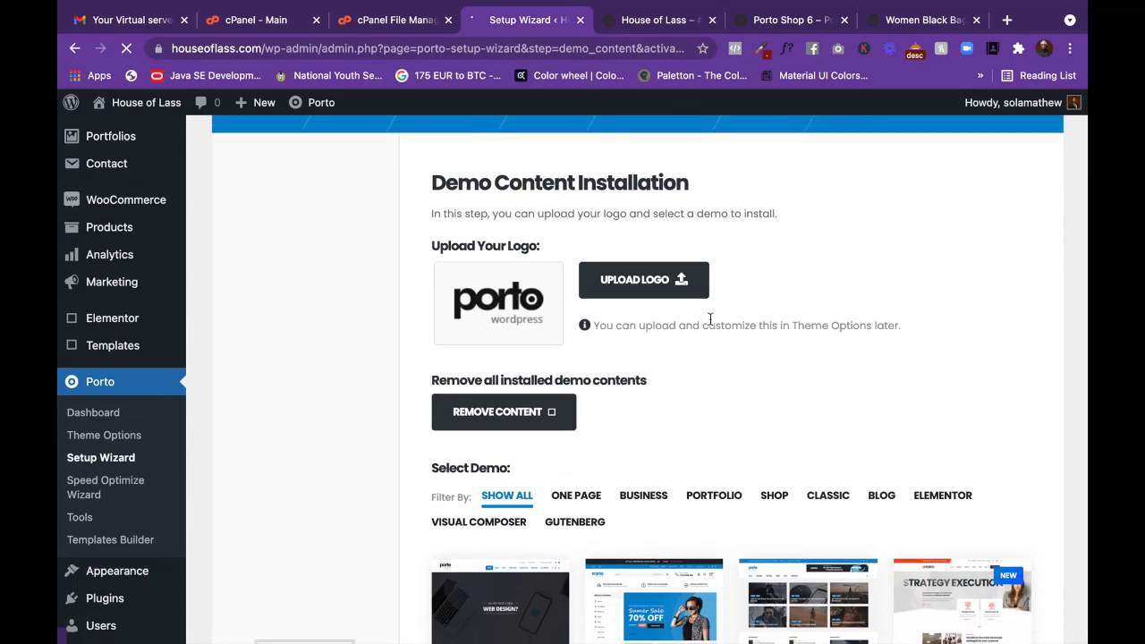
{"action": "scroll", "coordinate": [710, 319], "scroll_direction": "down", "scroll_amount": 4}
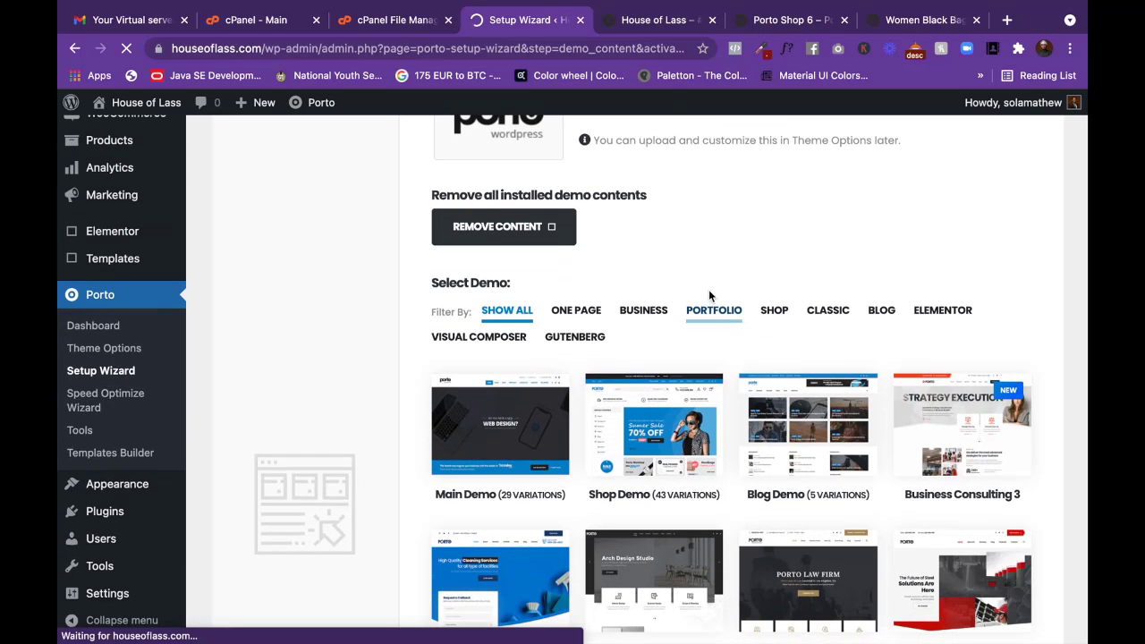
{"action": "scroll", "coordinate": [674, 224], "scroll_direction": "down", "scroll_amount": 1}
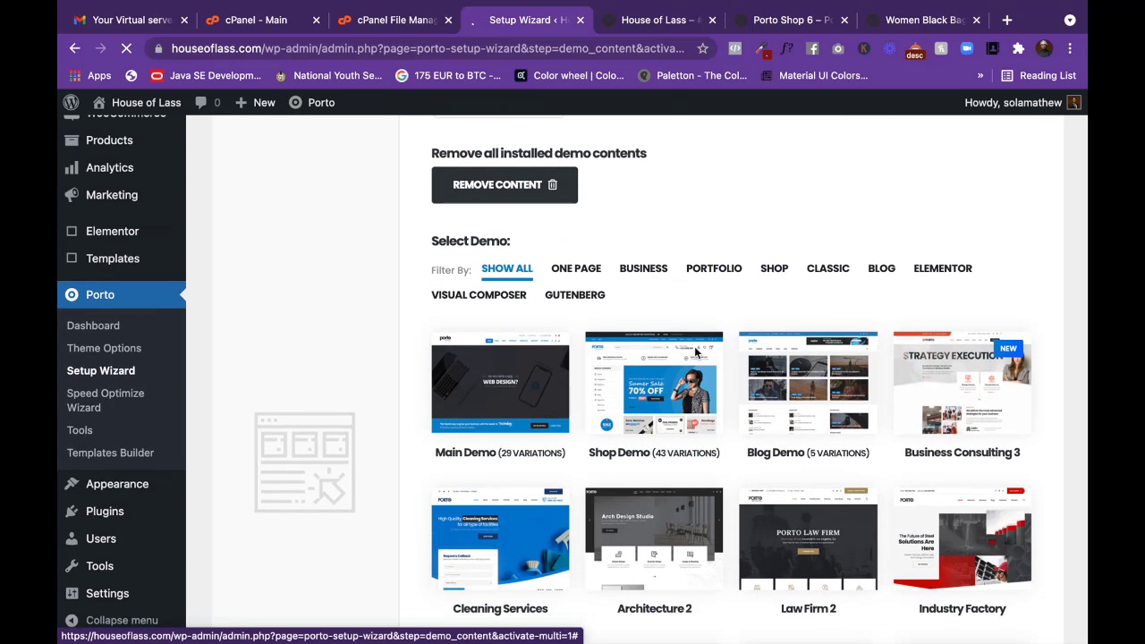
{"action": "scroll", "coordinate": [658, 247], "scroll_direction": "up", "scroll_amount": 3}
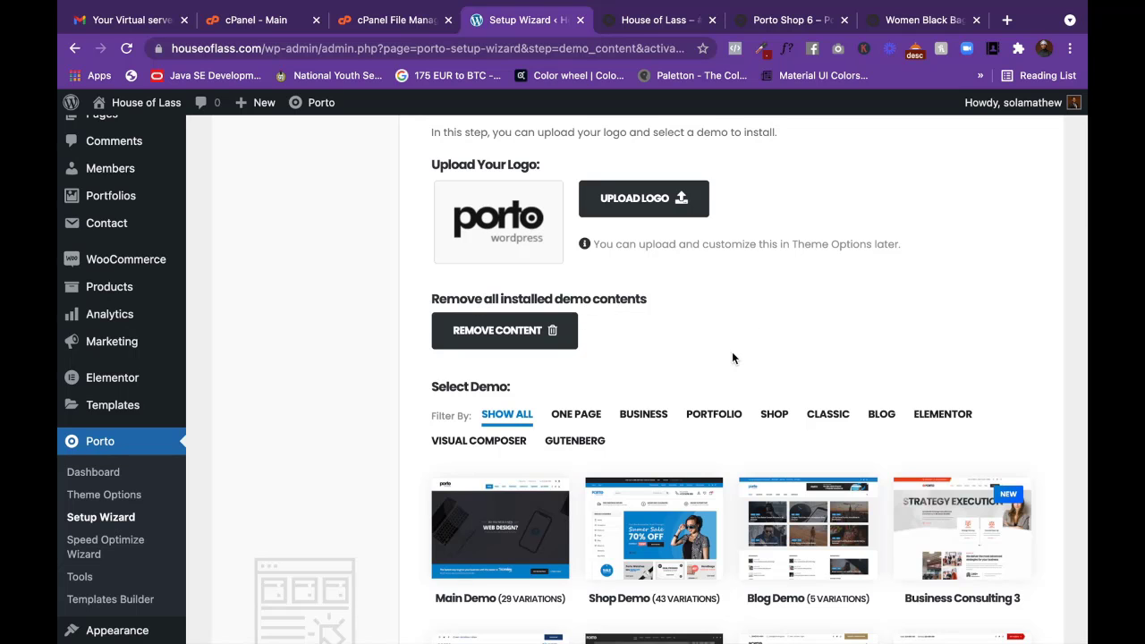
{"action": "scroll", "coordinate": [732, 357], "scroll_direction": "down", "scroll_amount": 3}
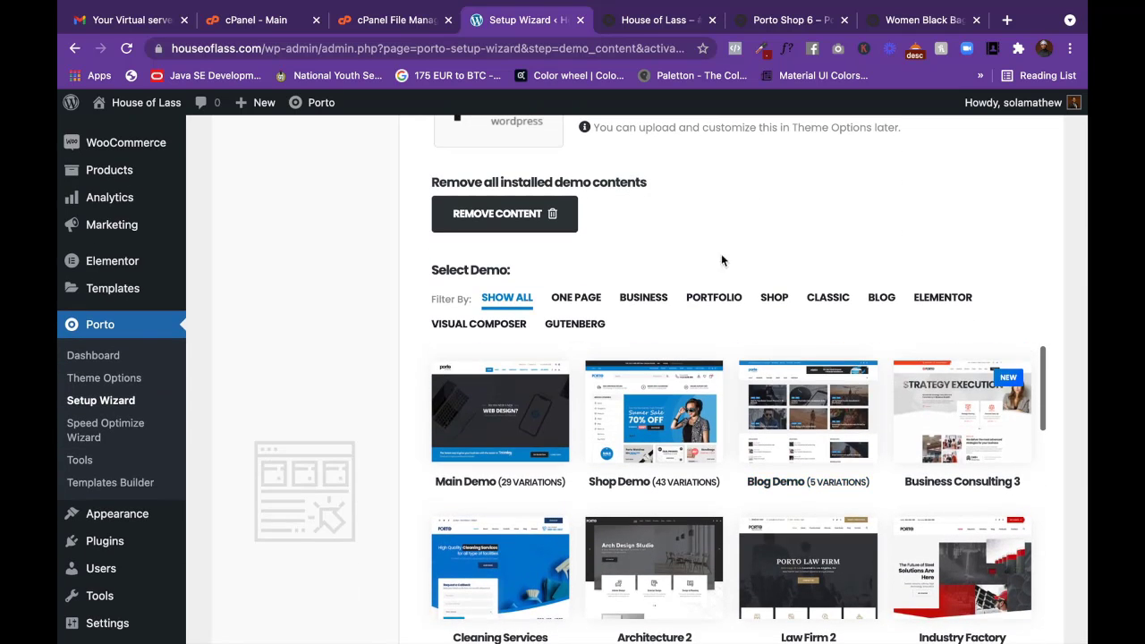
{"action": "scroll", "coordinate": [713, 205], "scroll_direction": "down", "scroll_amount": 5}
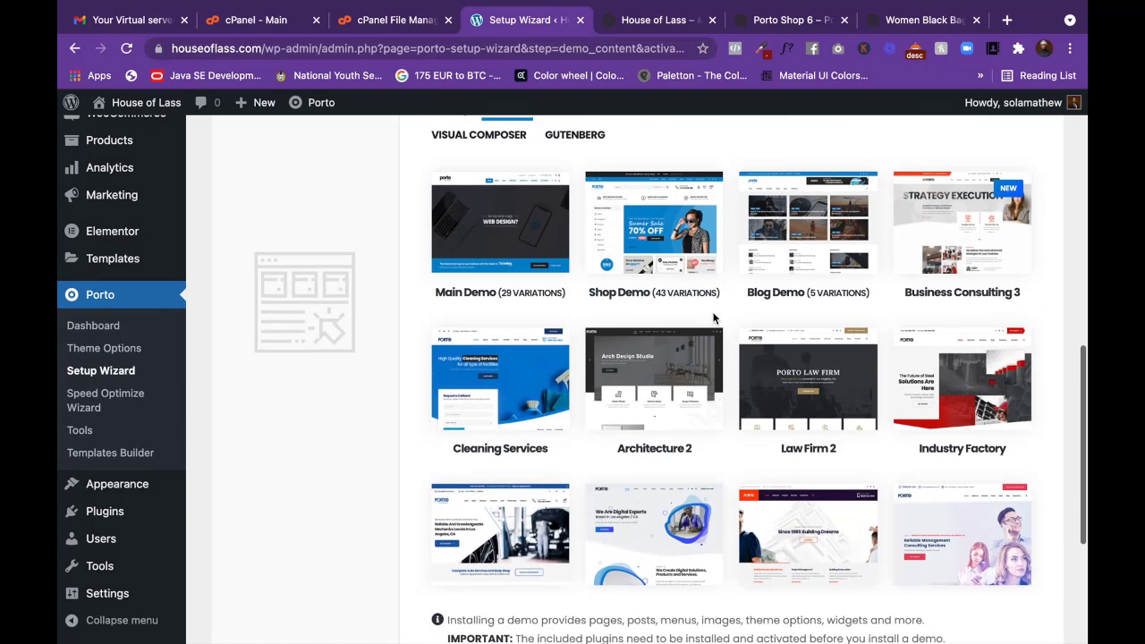
{"action": "scroll", "coordinate": [713, 317], "scroll_direction": "up", "scroll_amount": 2}
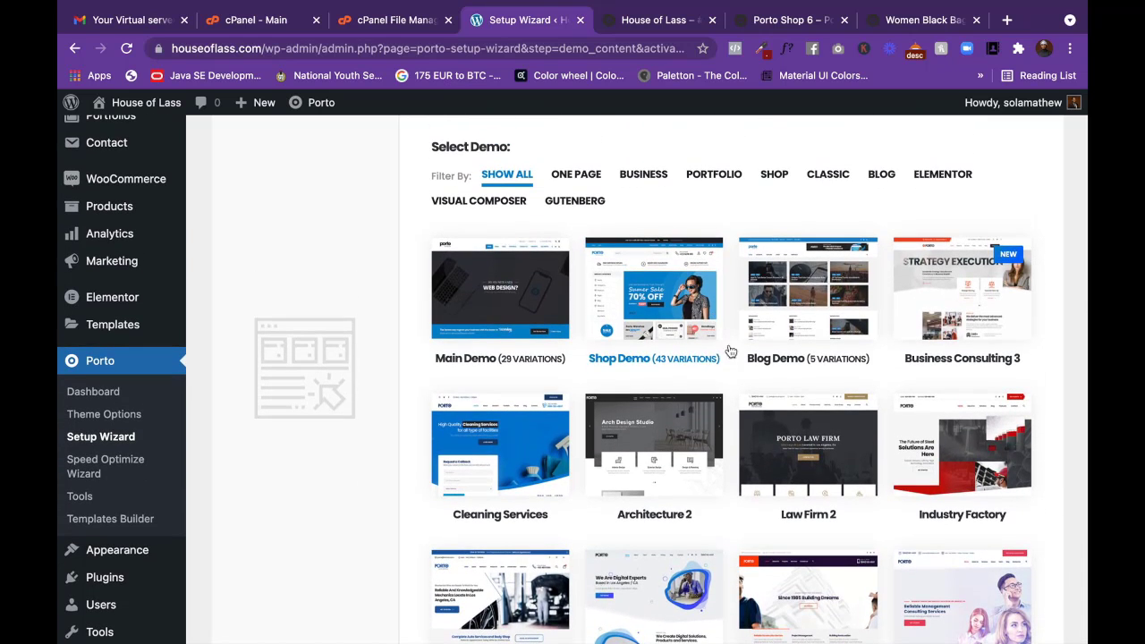
{"action": "scroll", "coordinate": [736, 387], "scroll_direction": "up", "scroll_amount": 2}
{"action": "scroll", "coordinate": [736, 393], "scroll_direction": "up", "scroll_amount": 1}
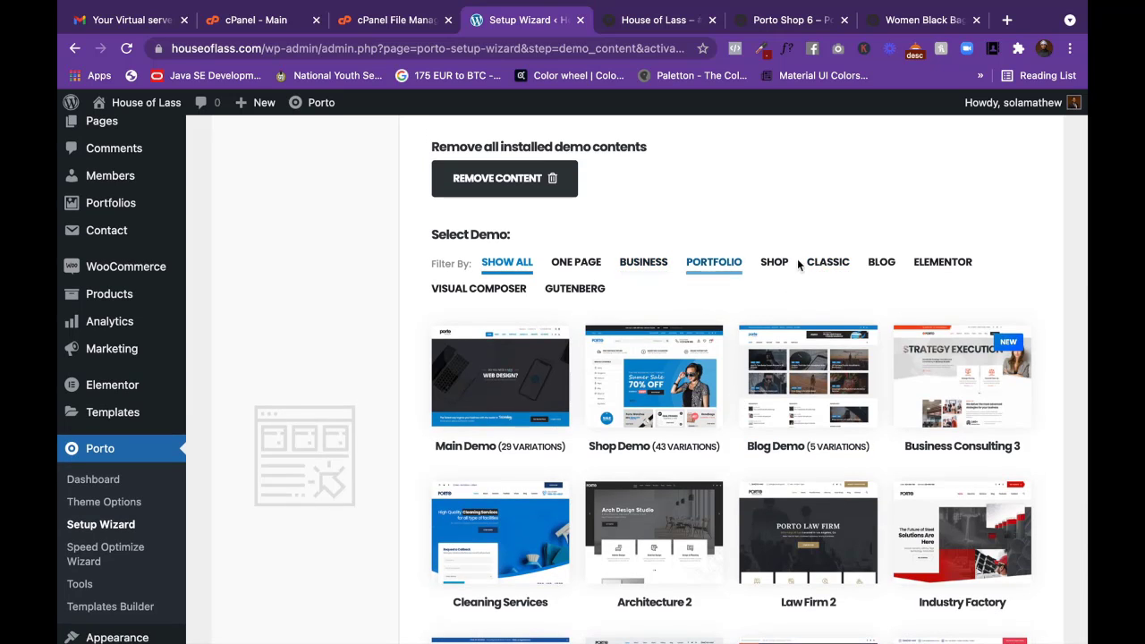
Filter the demo grid to Elementor and scroll down to the Shop demo rows.
{"action": "left_click", "coordinate": [942, 263]}
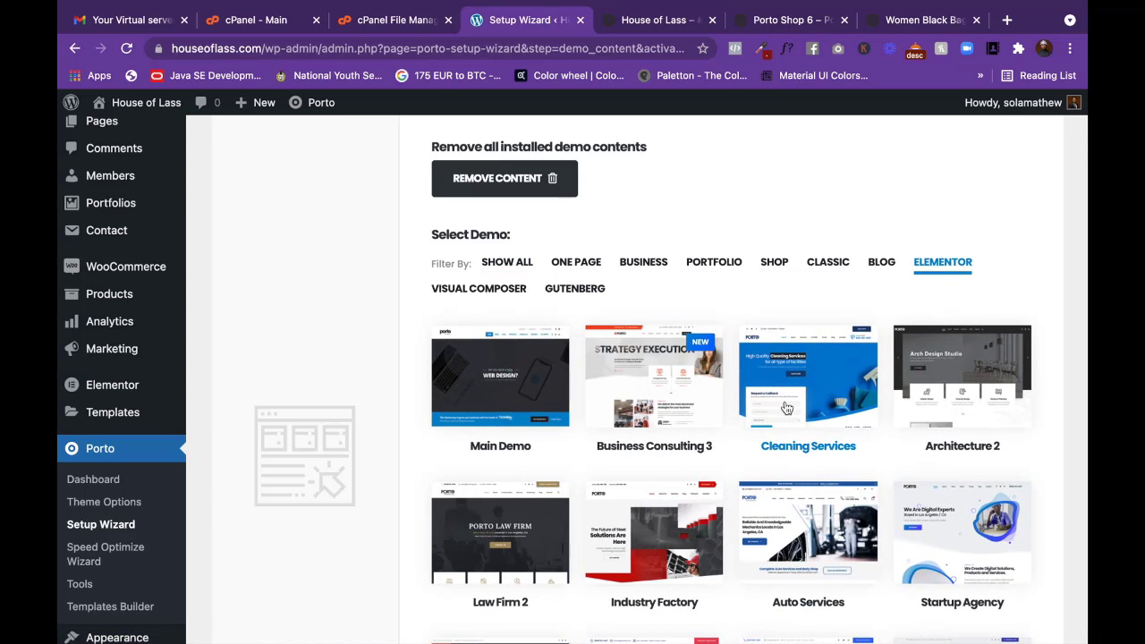
{"action": "scroll", "coordinate": [786, 408], "scroll_direction": "down", "scroll_amount": 5}
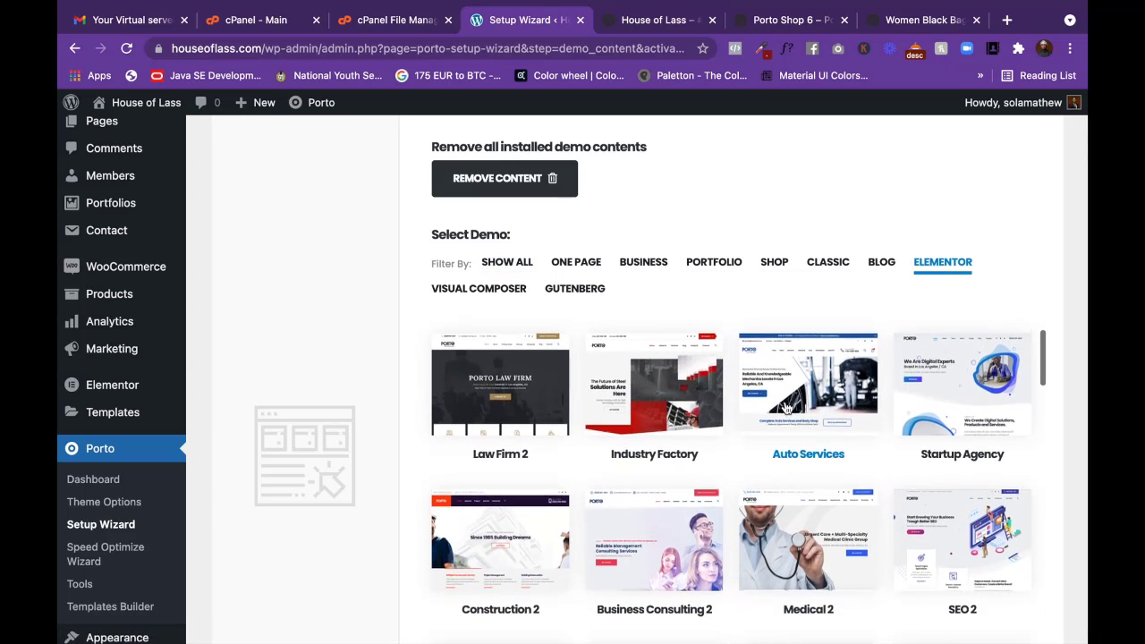
{"action": "scroll", "coordinate": [785, 408], "scroll_direction": "down", "scroll_amount": 5}
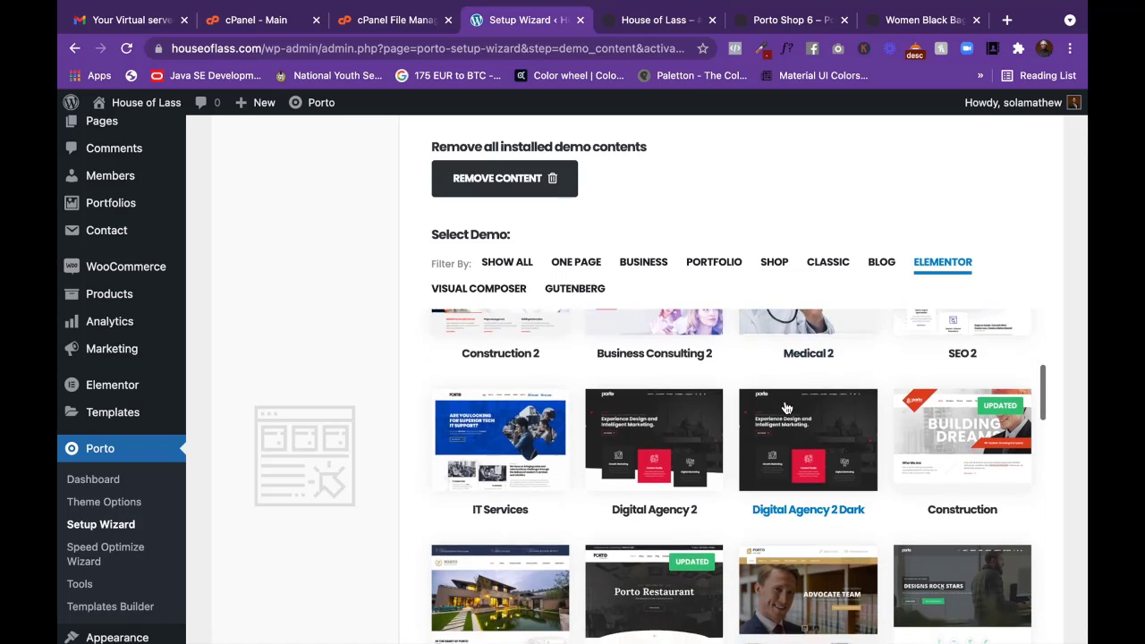
{"action": "scroll", "coordinate": [785, 408], "scroll_direction": "down", "scroll_amount": 8}
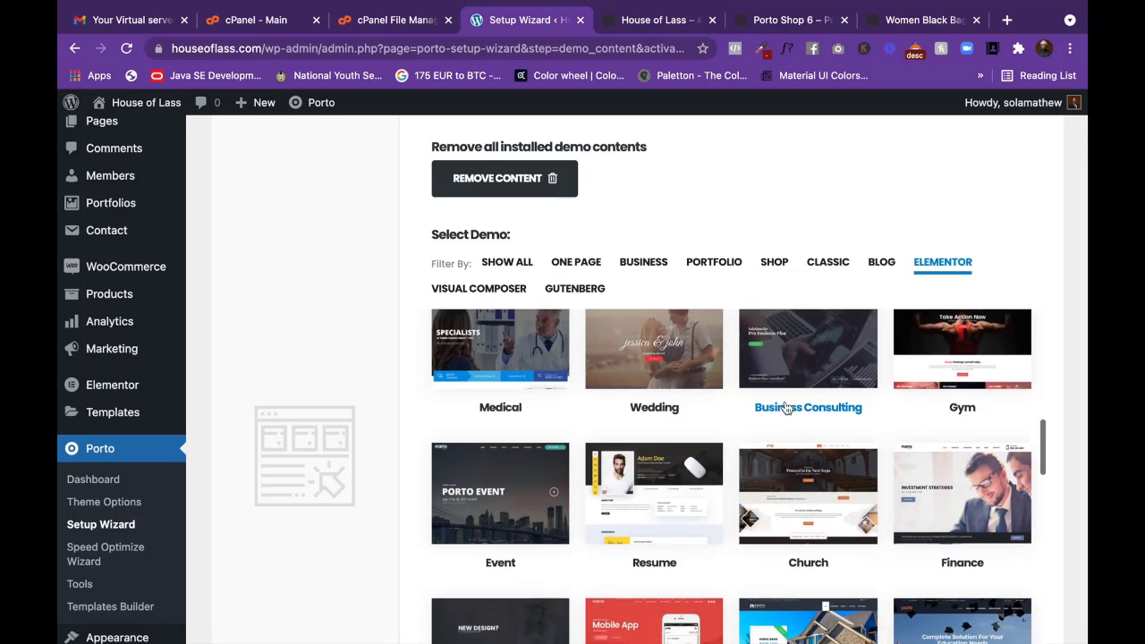
{"action": "scroll", "coordinate": [784, 405], "scroll_direction": "down", "scroll_amount": 6}
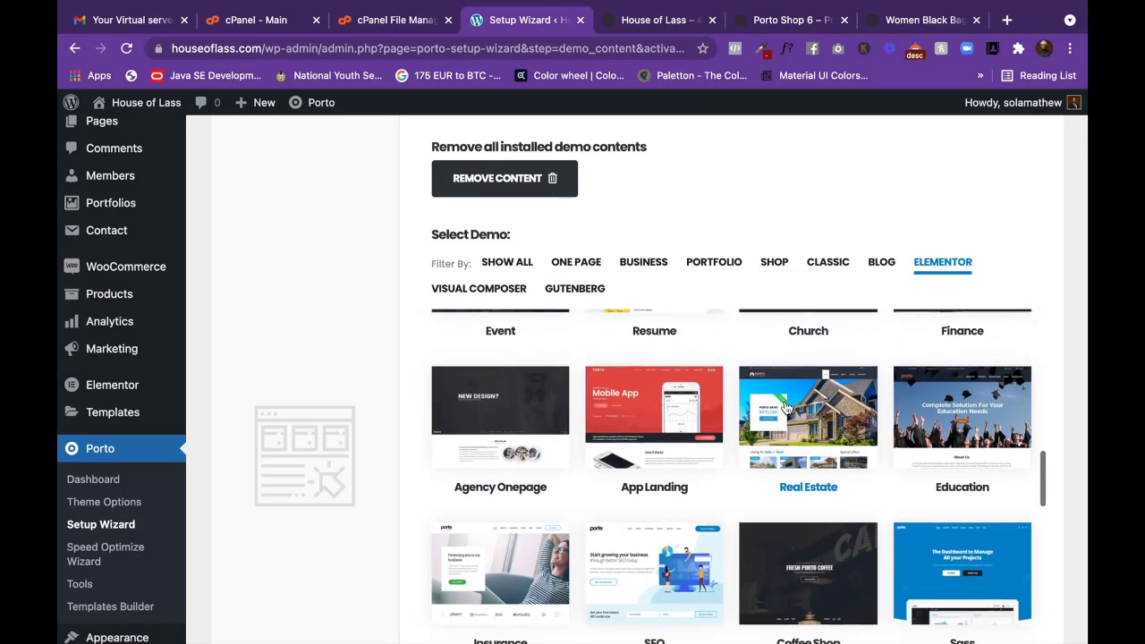
{"action": "scroll", "coordinate": [785, 407], "scroll_direction": "down", "scroll_amount": 6}
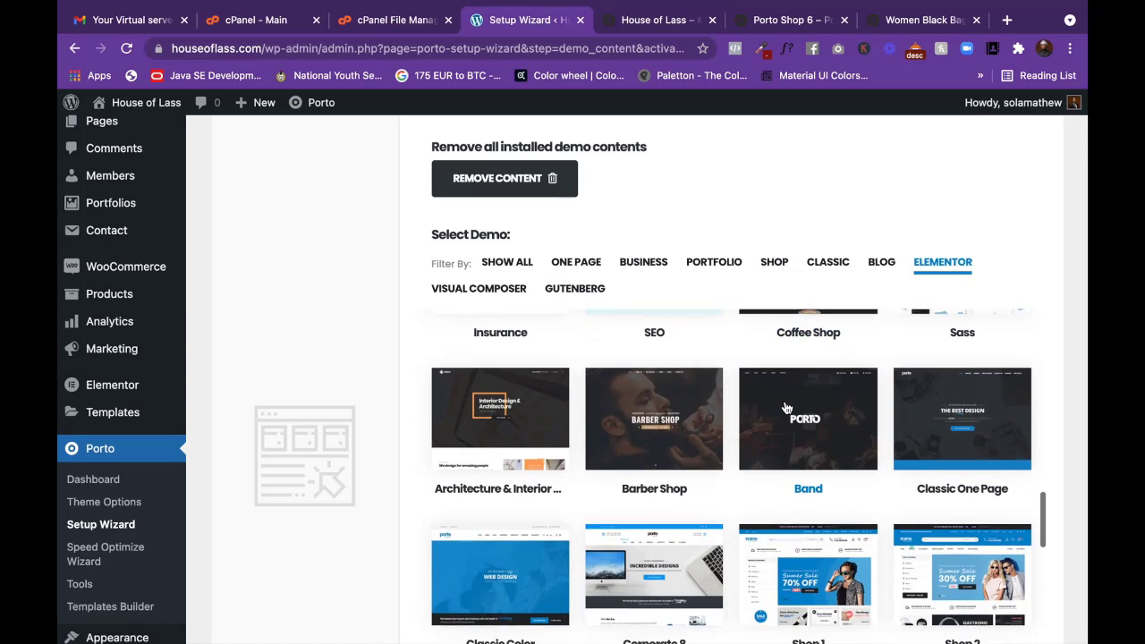
{"action": "scroll", "coordinate": [785, 407], "scroll_direction": "down", "scroll_amount": 2}
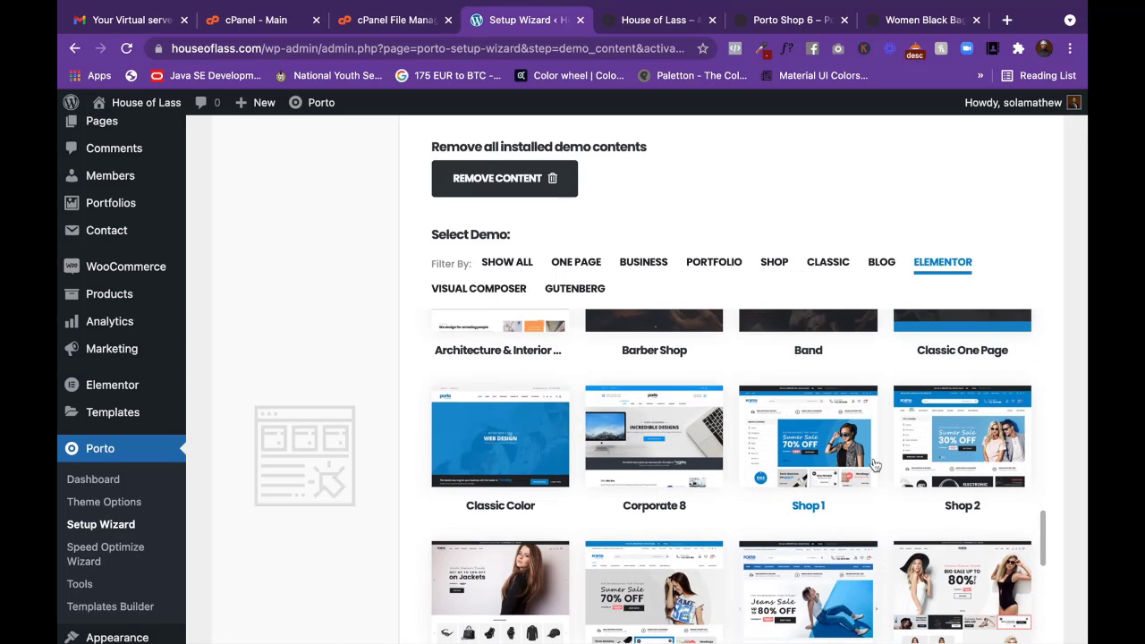
Go from the Women Black Bag product page to the Shop 9 demo's home page.
{"action": "left_click", "coordinate": [778, 25]}
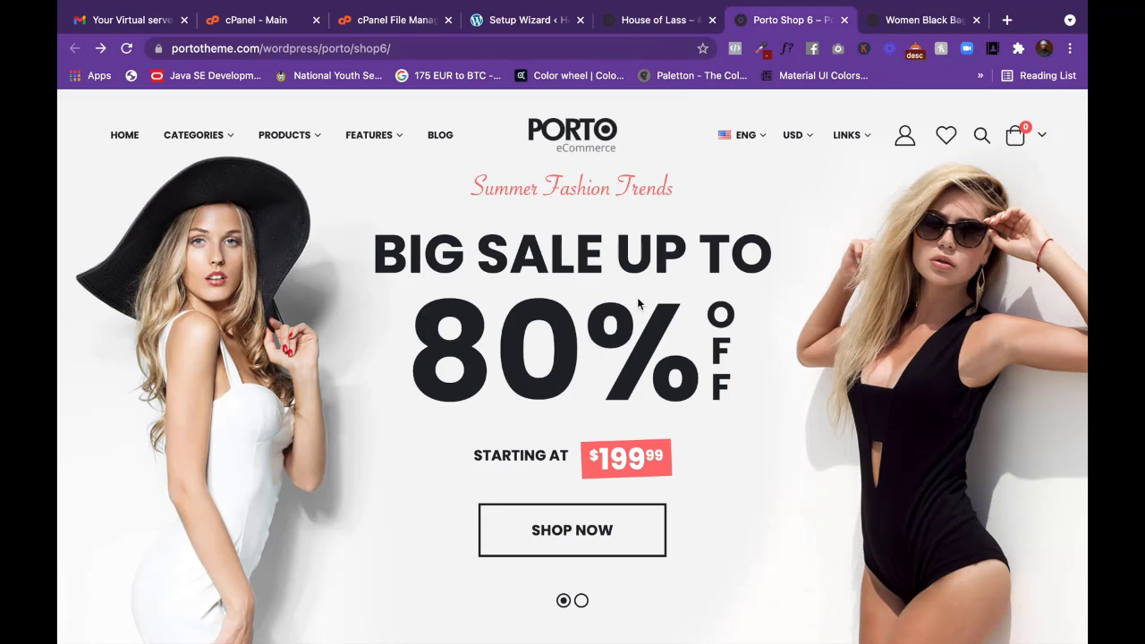
{"action": "left_click", "coordinate": [914, 20]}
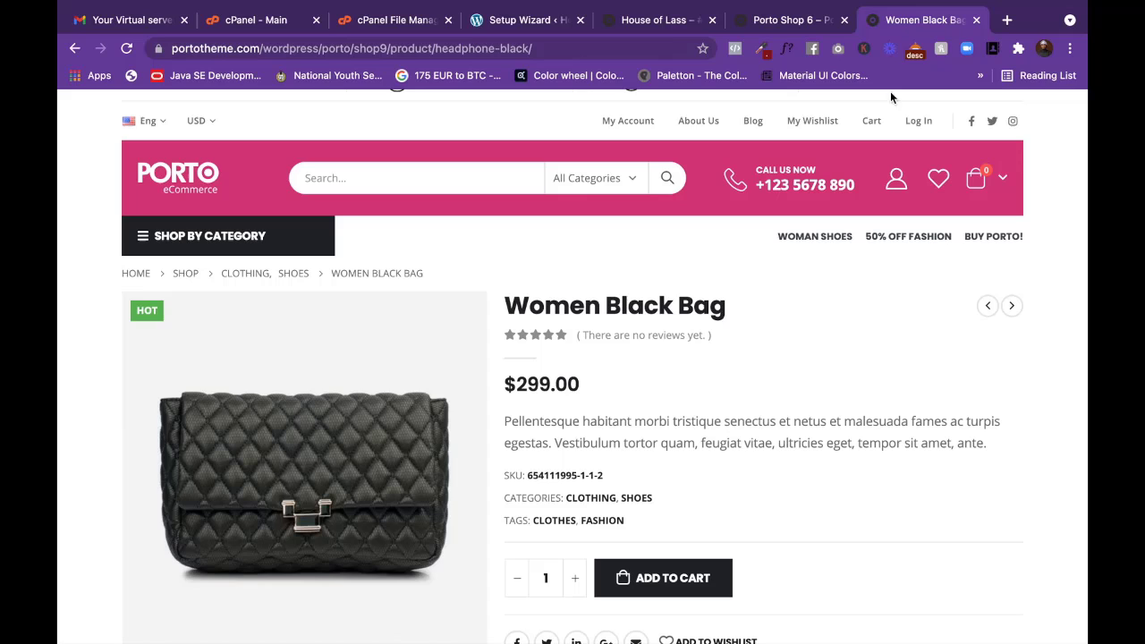
{"action": "left_click", "coordinate": [181, 181]}
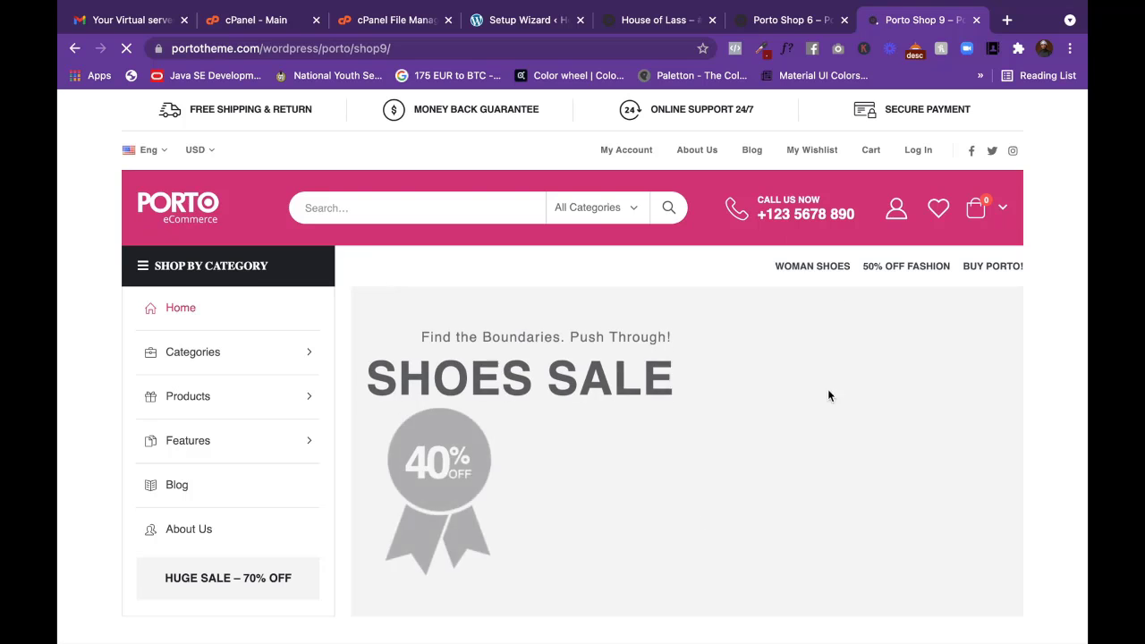
{"action": "scroll", "coordinate": [810, 344], "scroll_direction": "down", "scroll_amount": 1}
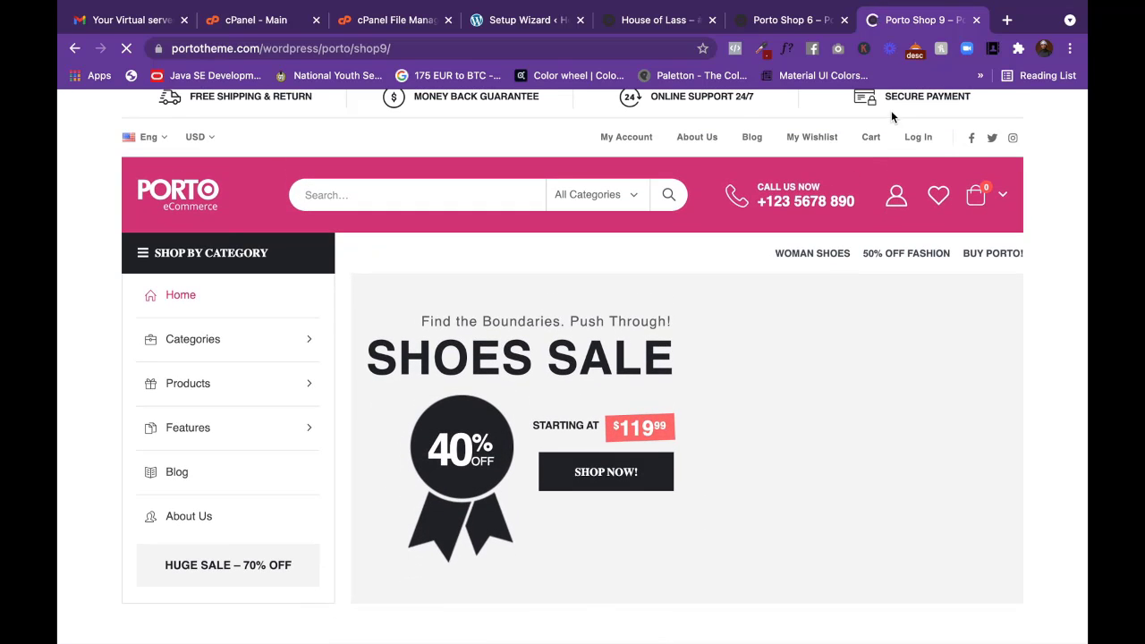
Compare Shop 6 and the House of Lass storefront, close Shop 9's newsletter popup, and return to the wizard.
{"action": "left_click", "coordinate": [786, 20]}
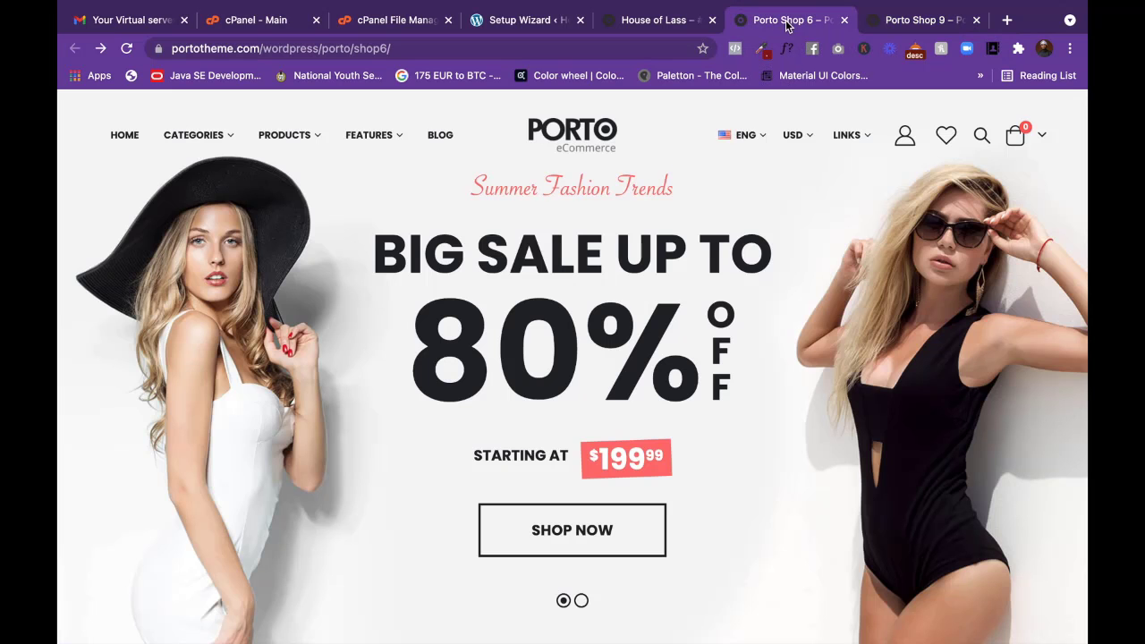
{"action": "left_click", "coordinate": [662, 20]}
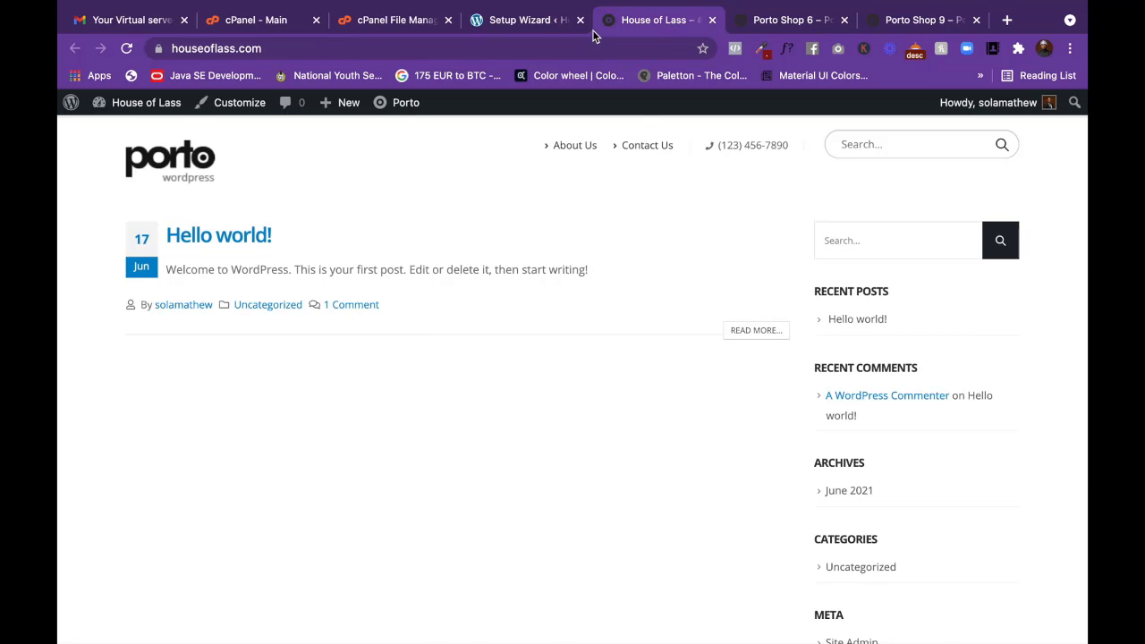
{"action": "left_click", "coordinate": [526, 20]}
{"action": "scroll", "coordinate": [766, 480], "scroll_direction": "down", "scroll_amount": 1}
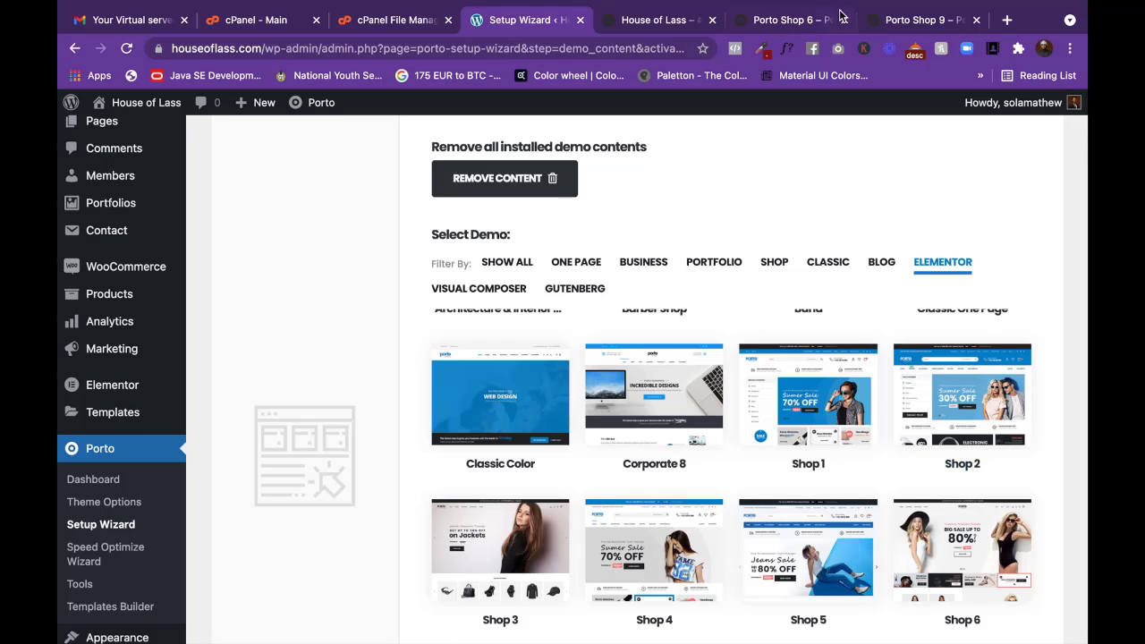
{"action": "left_click", "coordinate": [916, 20]}
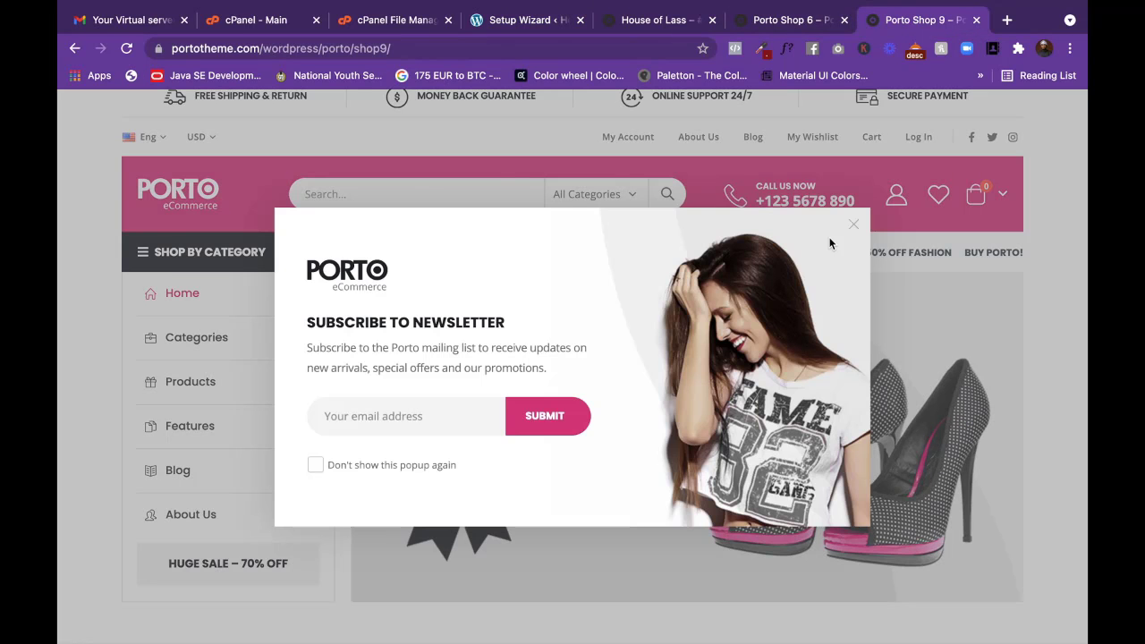
{"action": "left_click", "coordinate": [852, 225]}
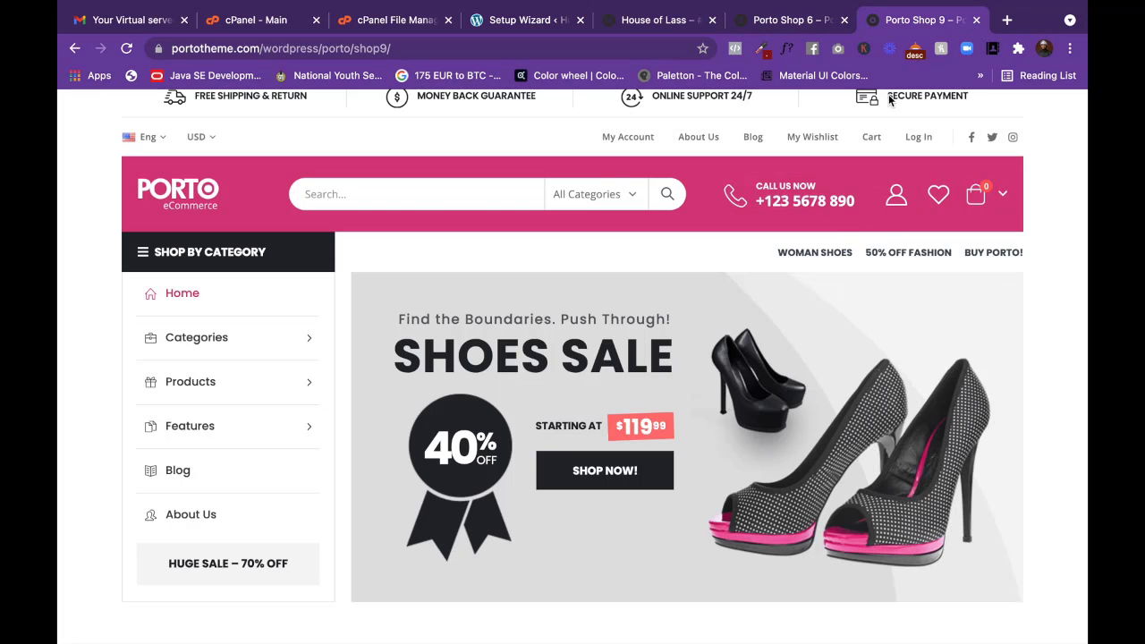
{"action": "left_click", "coordinate": [533, 28]}
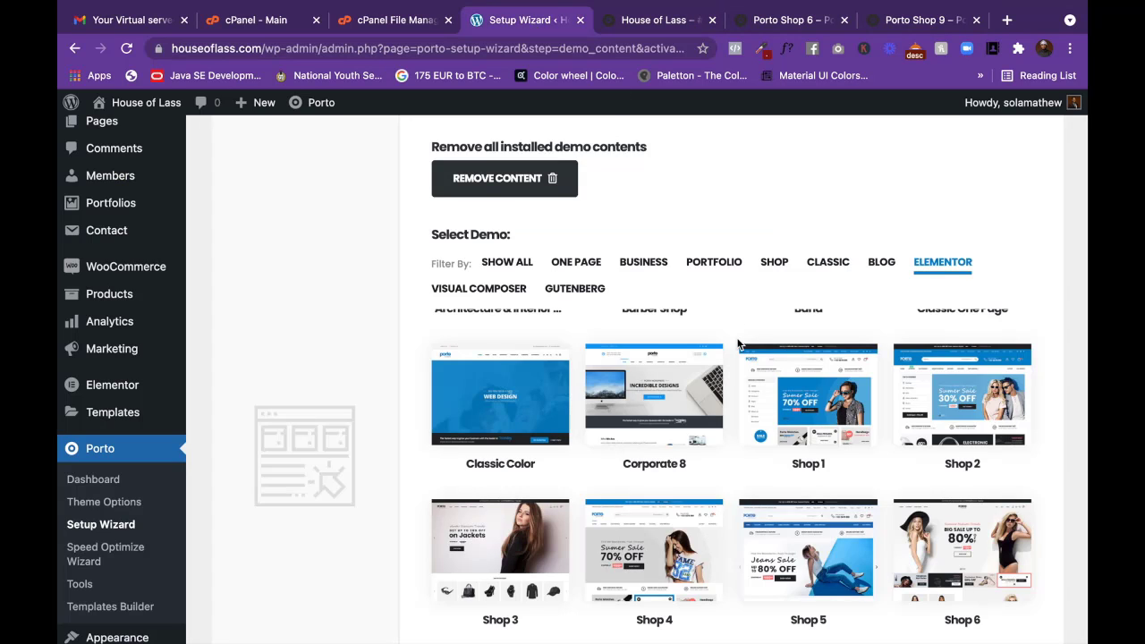
{"action": "scroll", "coordinate": [739, 344], "scroll_direction": "down", "scroll_amount": 2}
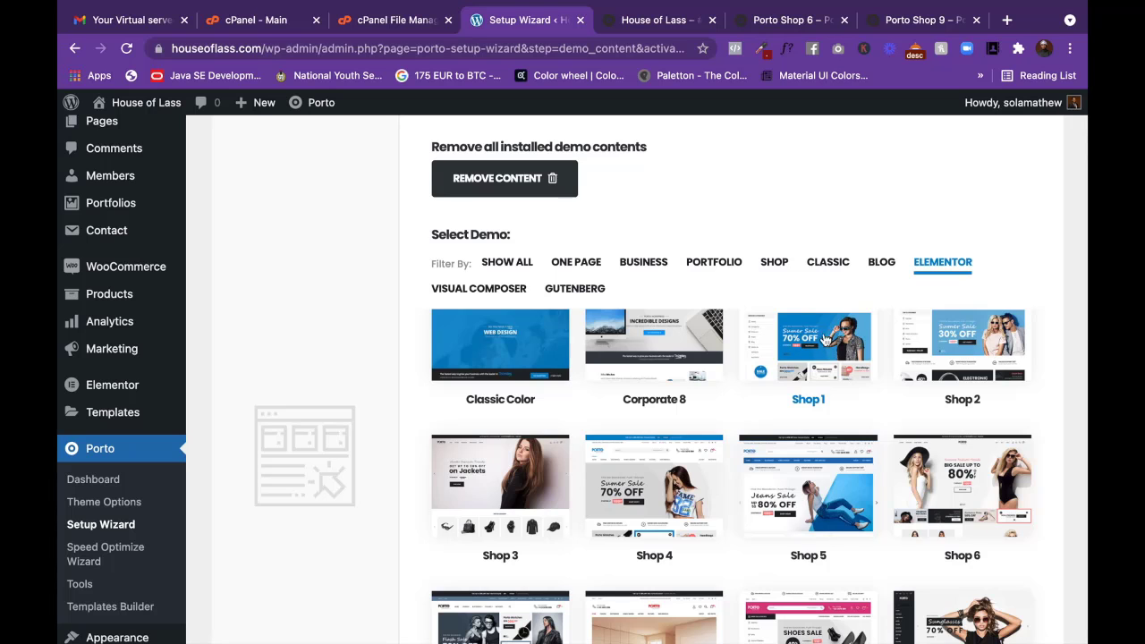
{"action": "scroll", "coordinate": [938, 360], "scroll_direction": "down", "scroll_amount": 5}
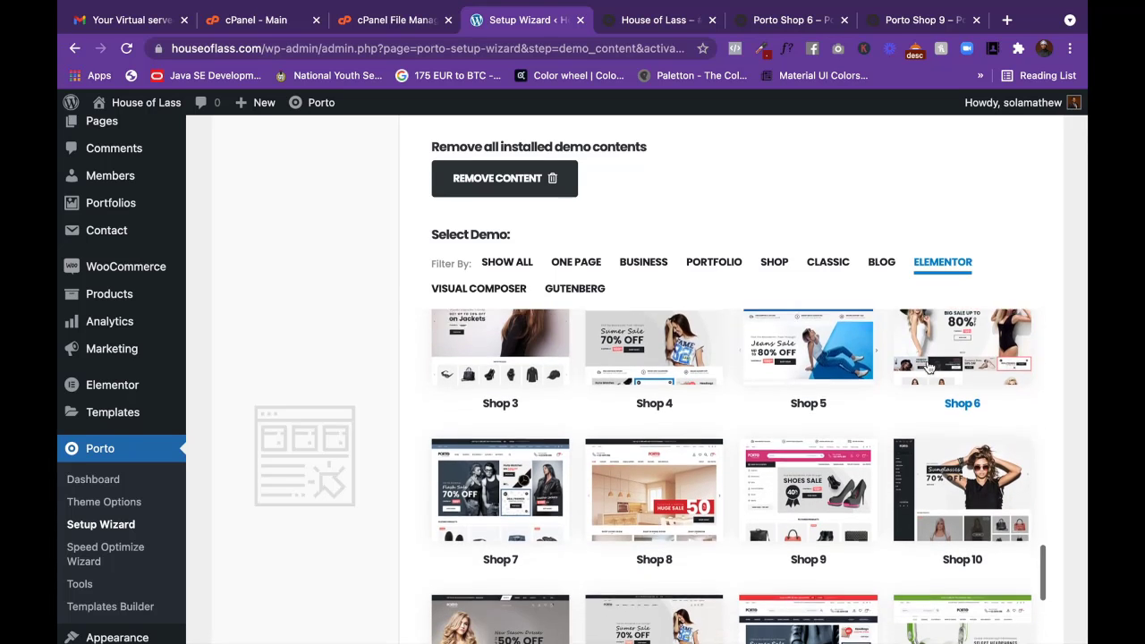
{"action": "scroll", "coordinate": [930, 366], "scroll_direction": "down", "scroll_amount": 3}
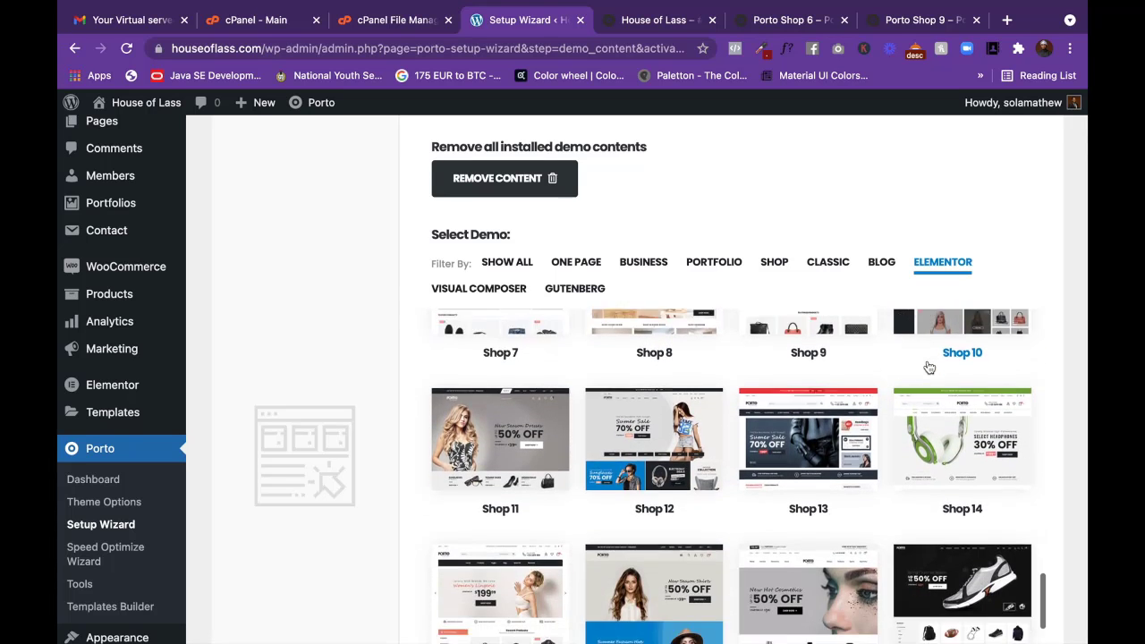
{"action": "scroll", "coordinate": [928, 366], "scroll_direction": "down", "scroll_amount": 3}
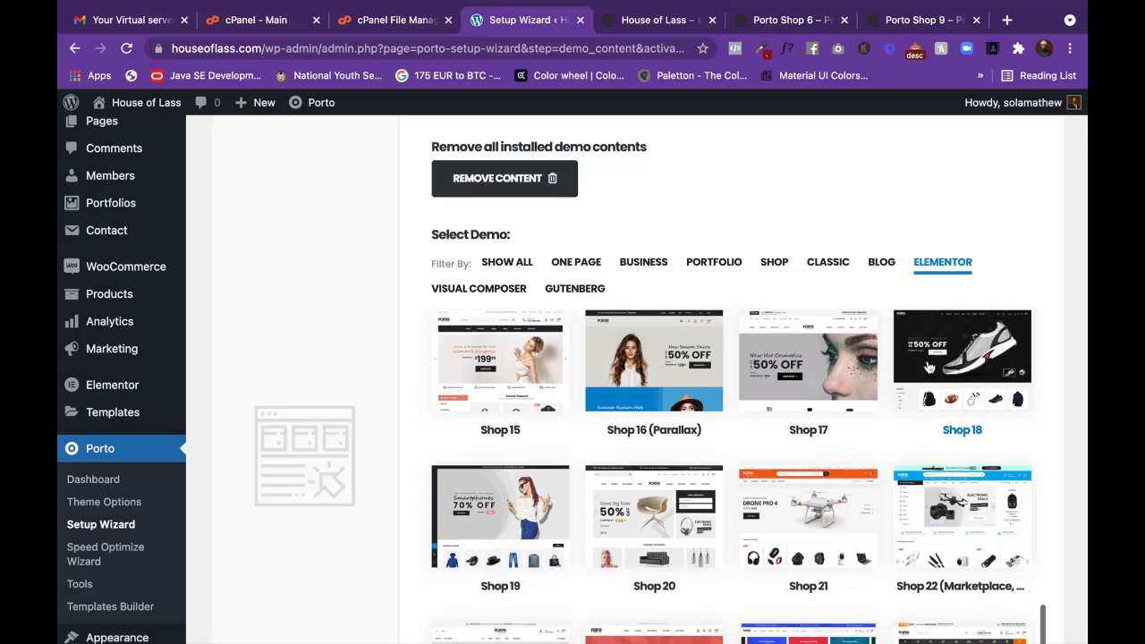
{"action": "scroll", "coordinate": [930, 367], "scroll_direction": "down", "scroll_amount": 5}
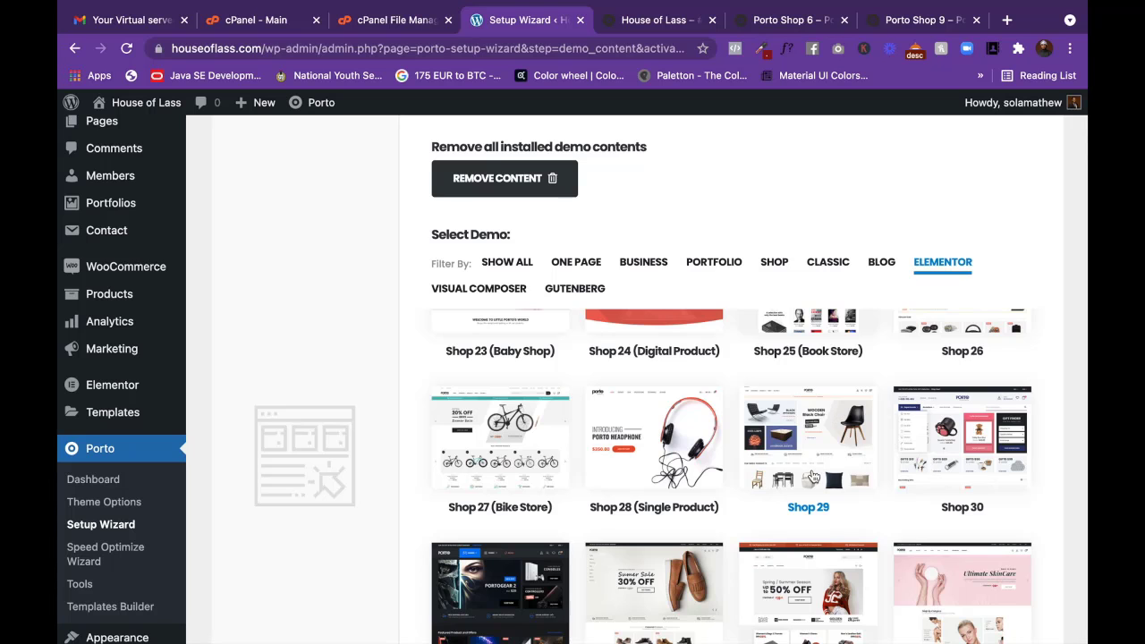
{"action": "scroll", "coordinate": [929, 455], "scroll_direction": "down", "scroll_amount": 5}
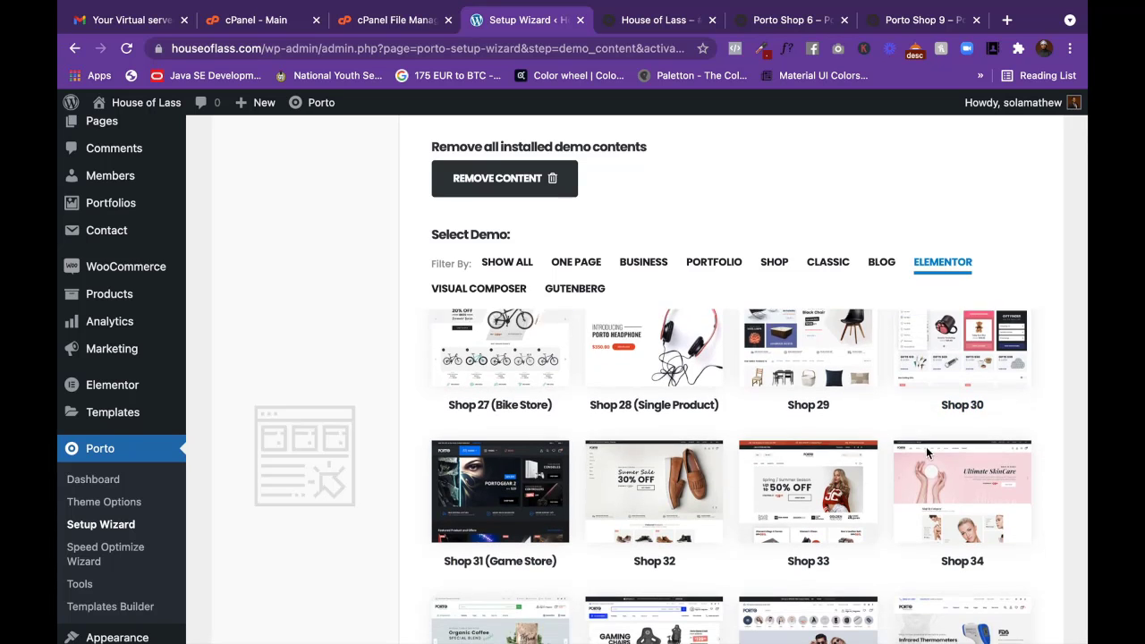
{"action": "scroll", "coordinate": [928, 454], "scroll_direction": "down", "scroll_amount": 2}
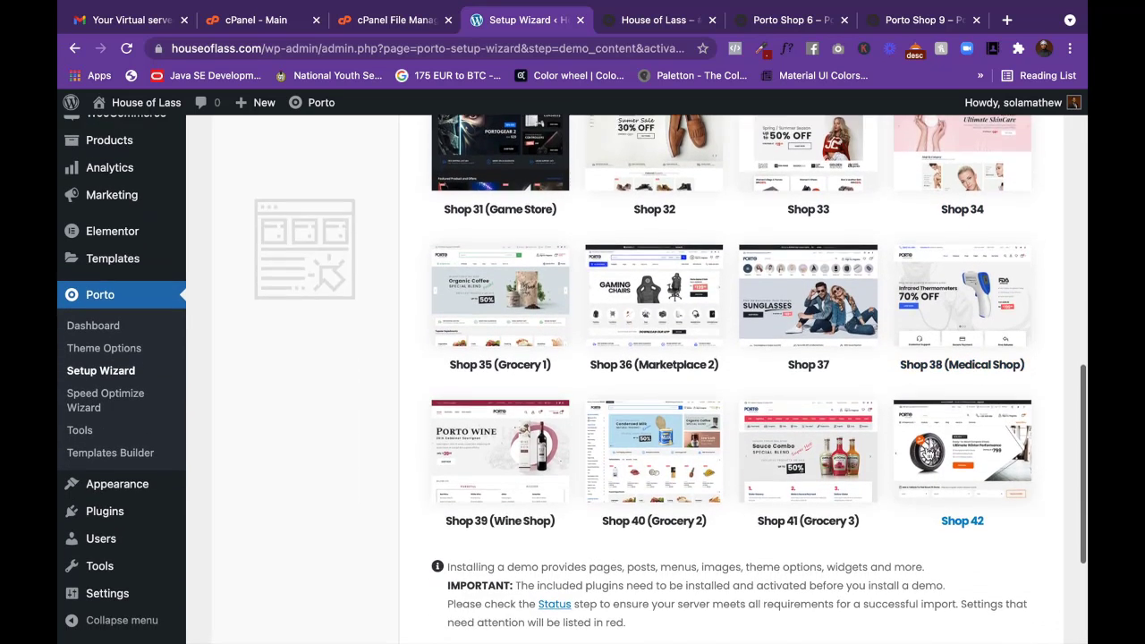
{"action": "scroll", "coordinate": [929, 455], "scroll_direction": "up", "scroll_amount": 3}
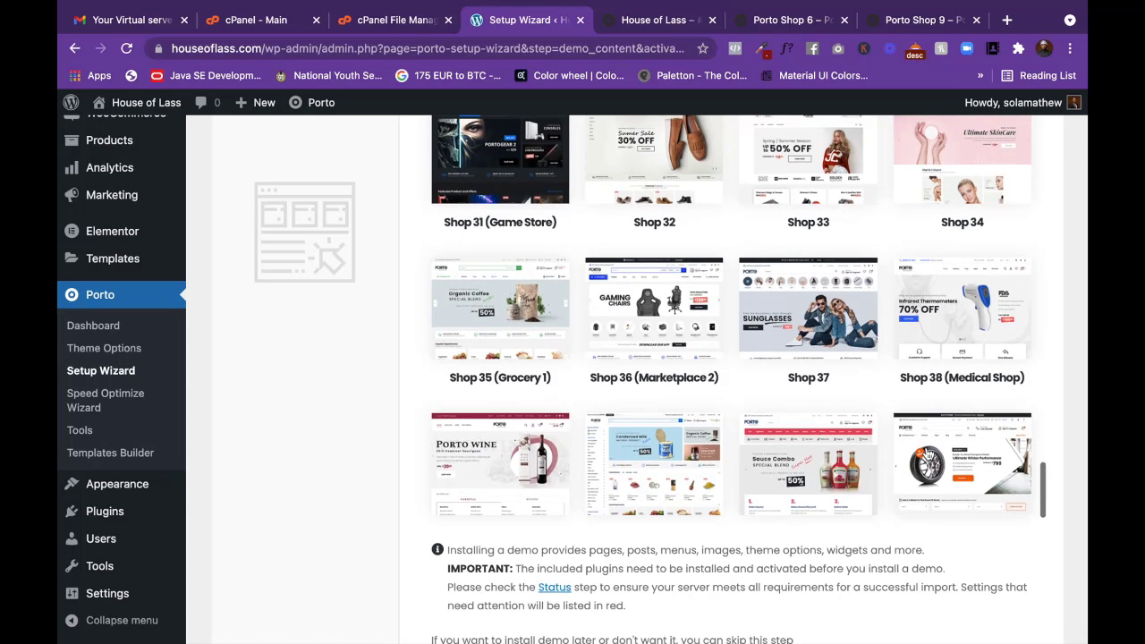
{"action": "scroll", "coordinate": [1040, 305], "scroll_direction": "up", "scroll_amount": 6}
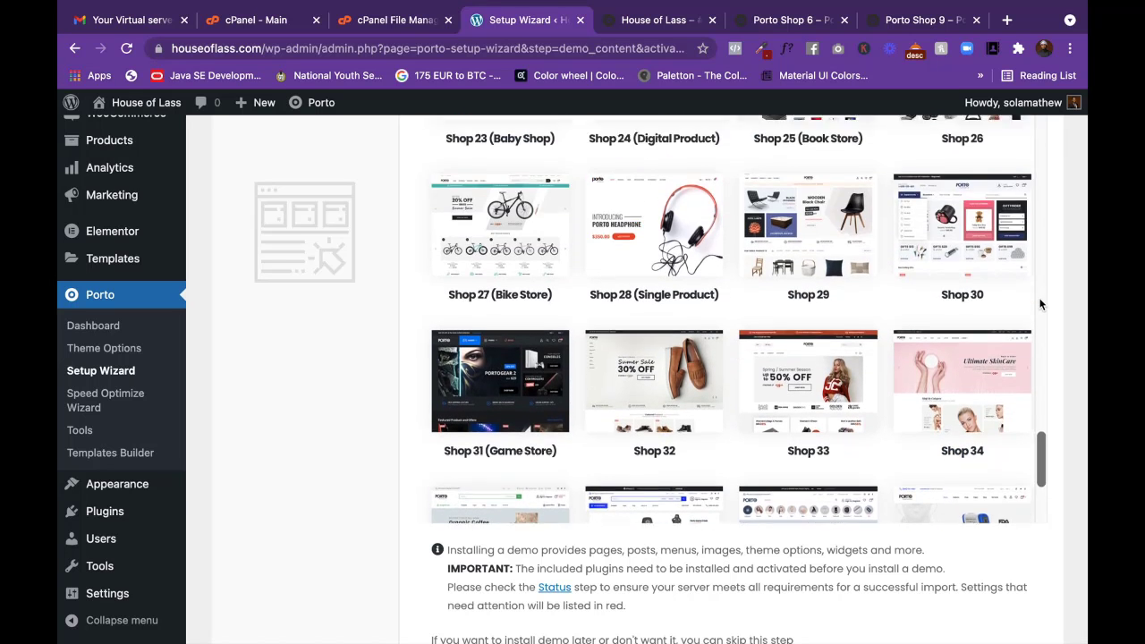
{"action": "scroll", "coordinate": [1040, 305], "scroll_direction": "up", "scroll_amount": 6}
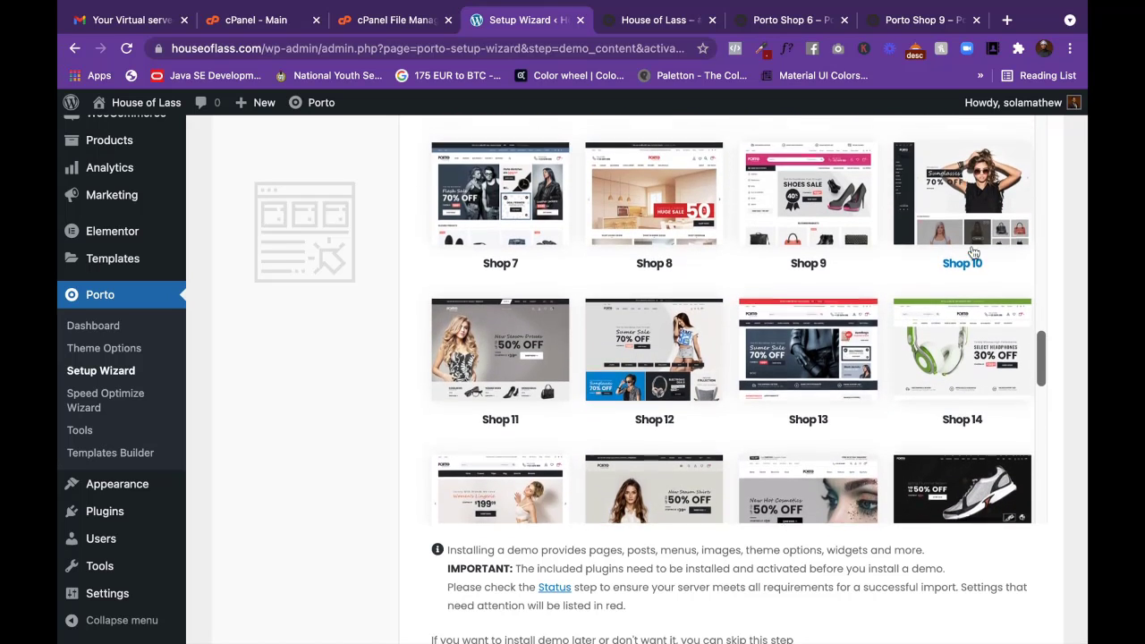
{"action": "scroll", "coordinate": [962, 255], "scroll_direction": "up", "scroll_amount": 5}
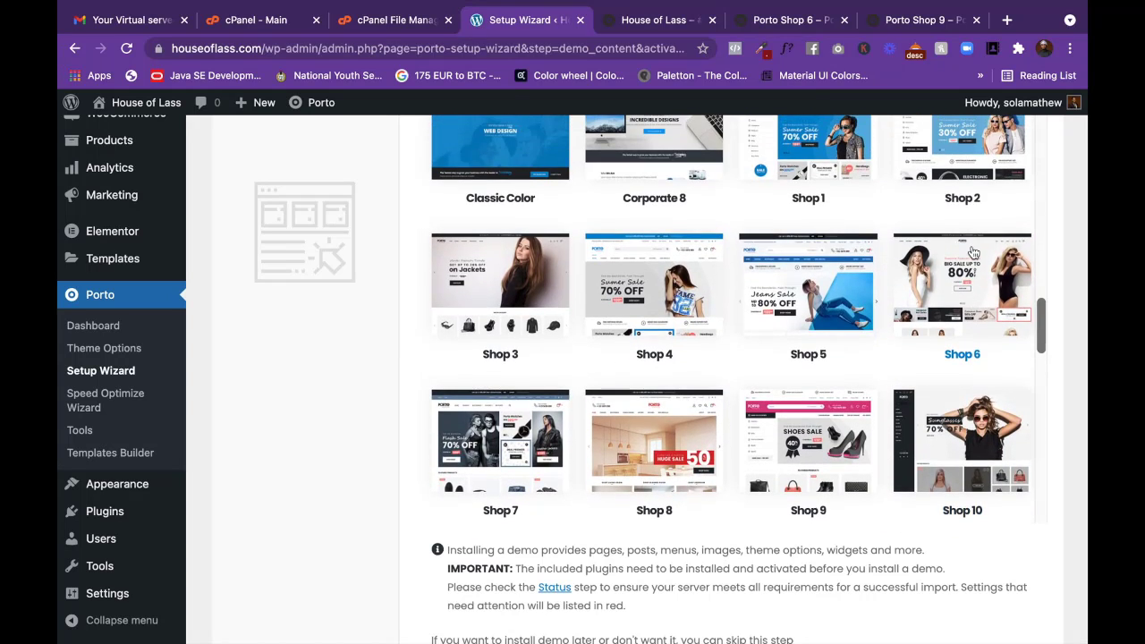
{"action": "left_click", "coordinate": [911, 24]}
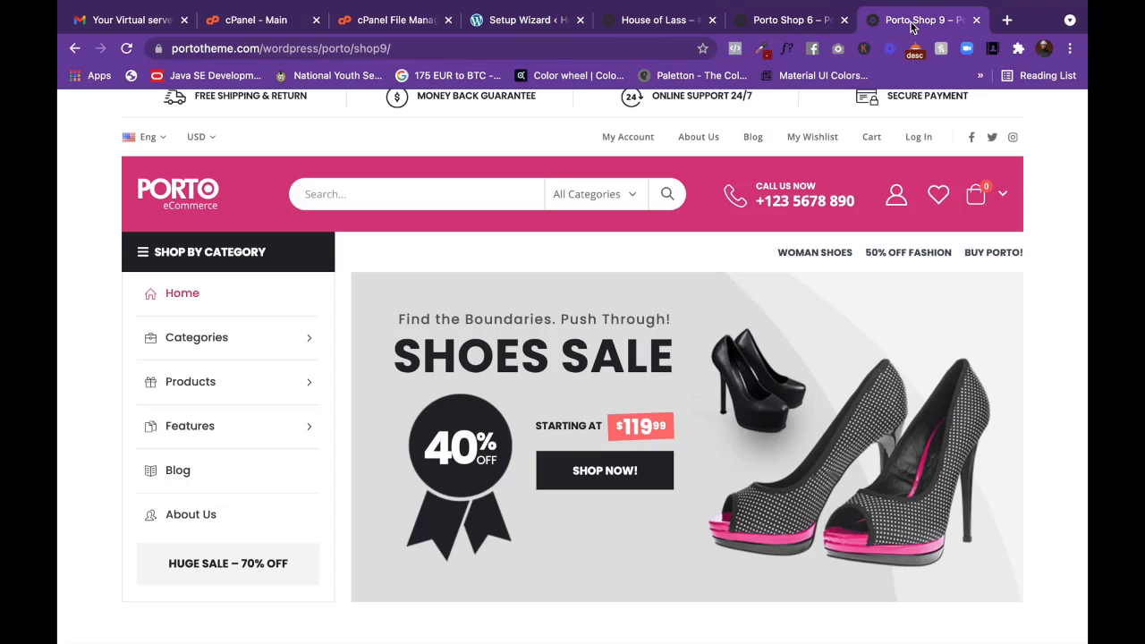
{"action": "left_click", "coordinate": [541, 20]}
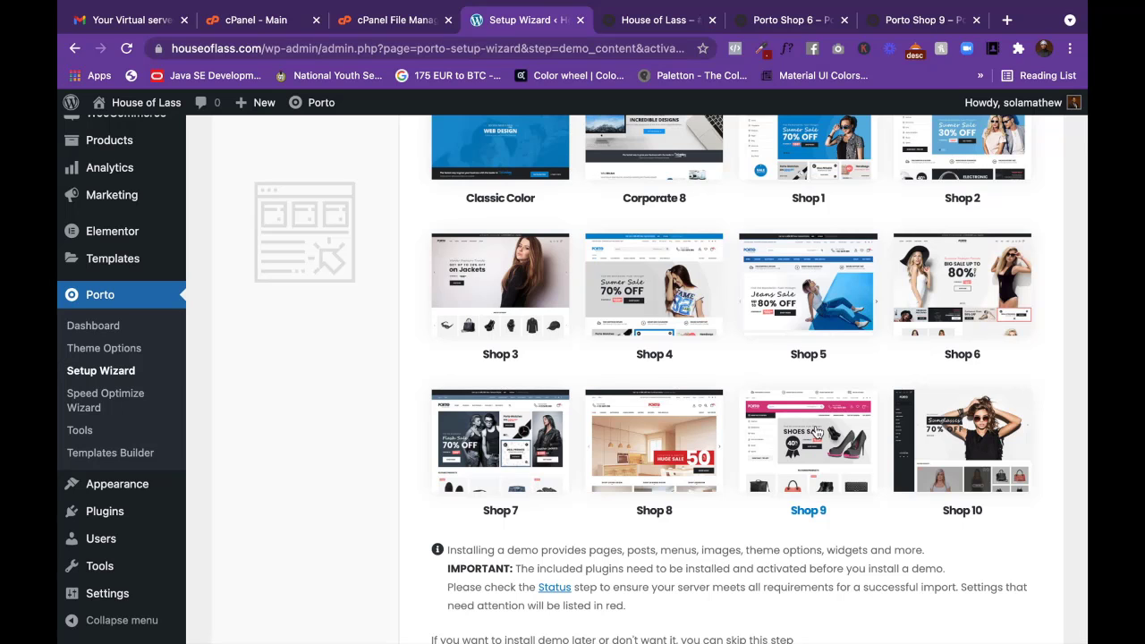
Choose the Shop 9 demo with Elementor and start its import in Alternative Mode.
{"action": "left_click", "coordinate": [815, 432]}
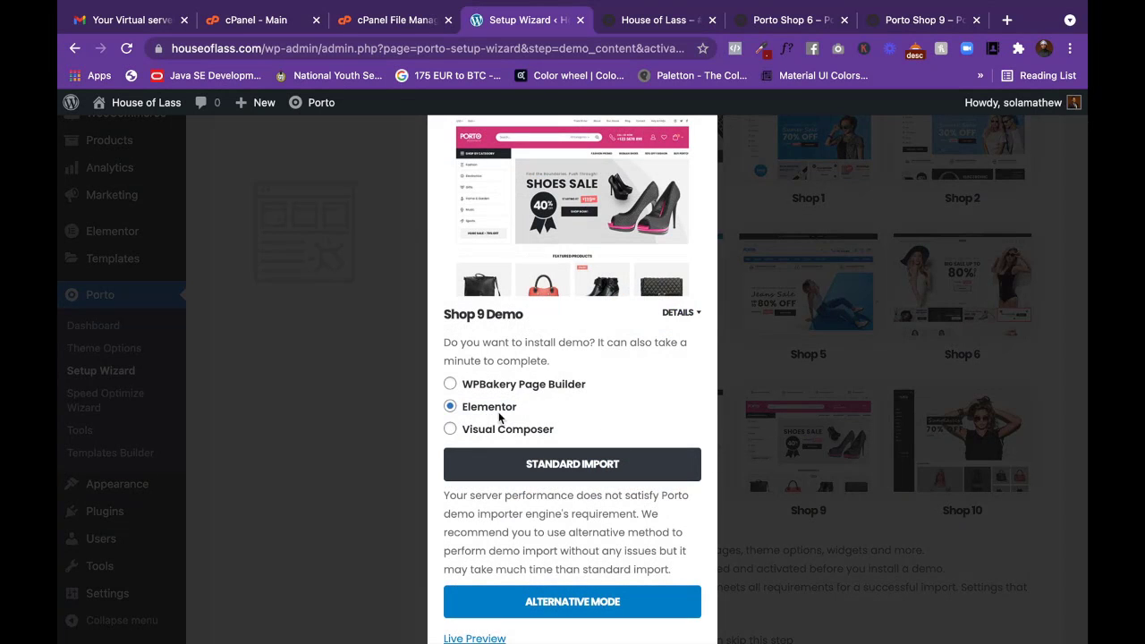
{"action": "scroll", "coordinate": [576, 391], "scroll_direction": "down", "scroll_amount": 1}
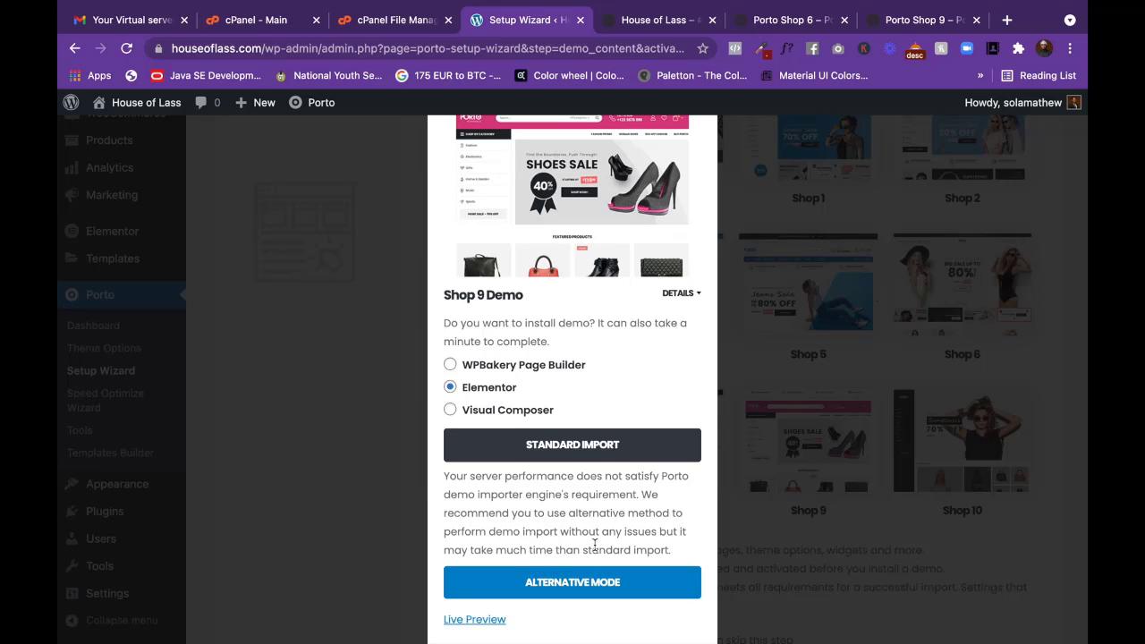
{"action": "left_click", "coordinate": [573, 585]}
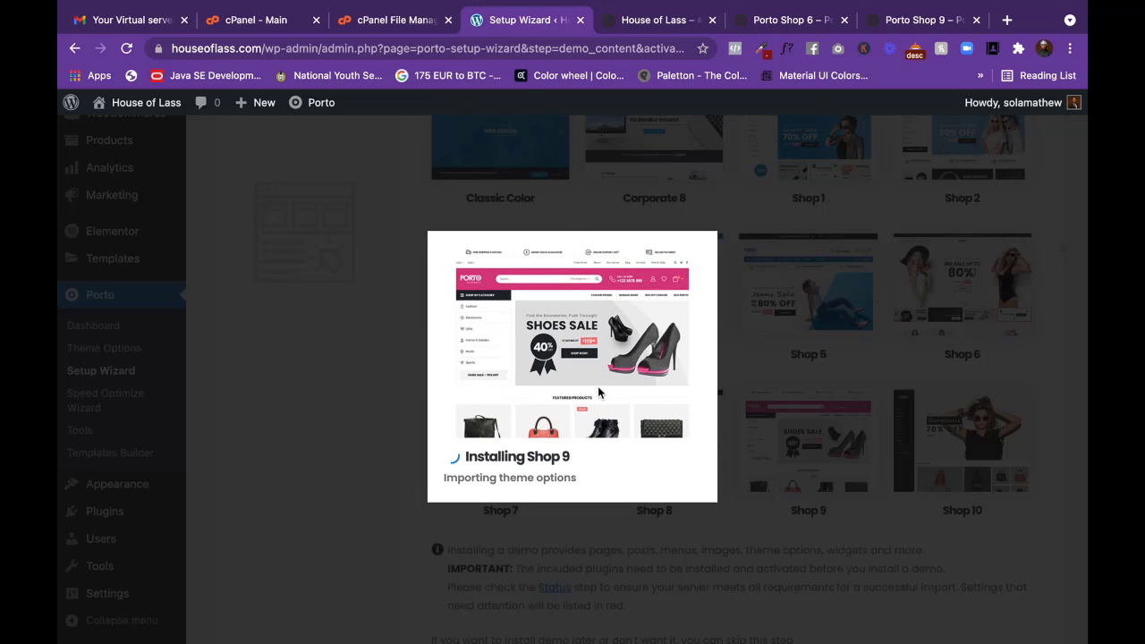
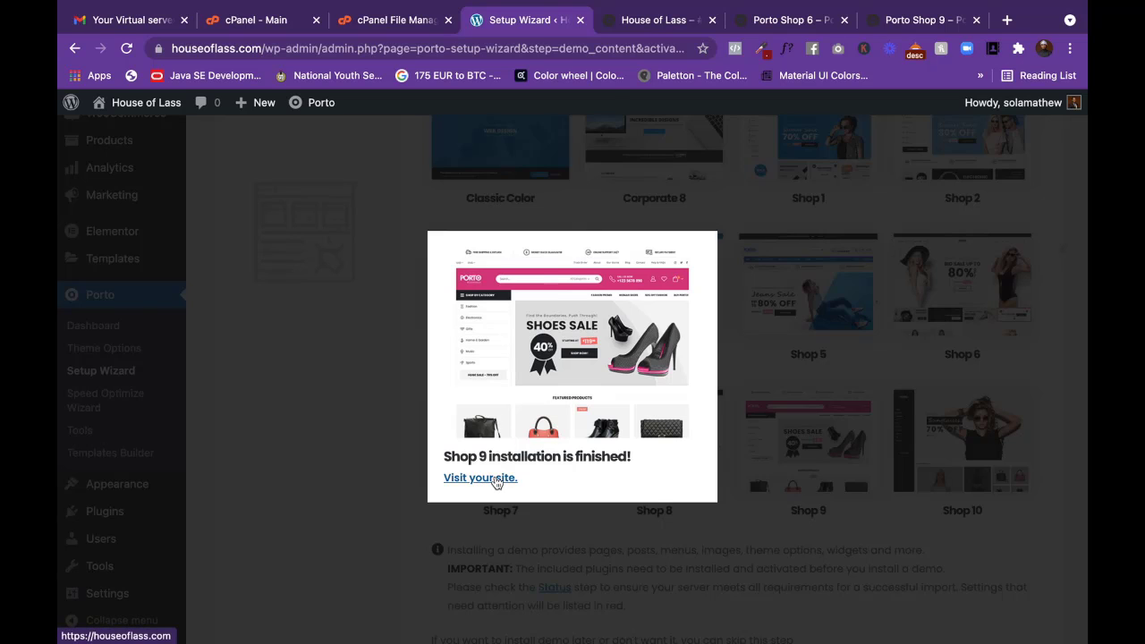
Reload the House of Lass site and scroll the newly imported Shop 9 homepage.
{"action": "left_click", "coordinate": [639, 31]}
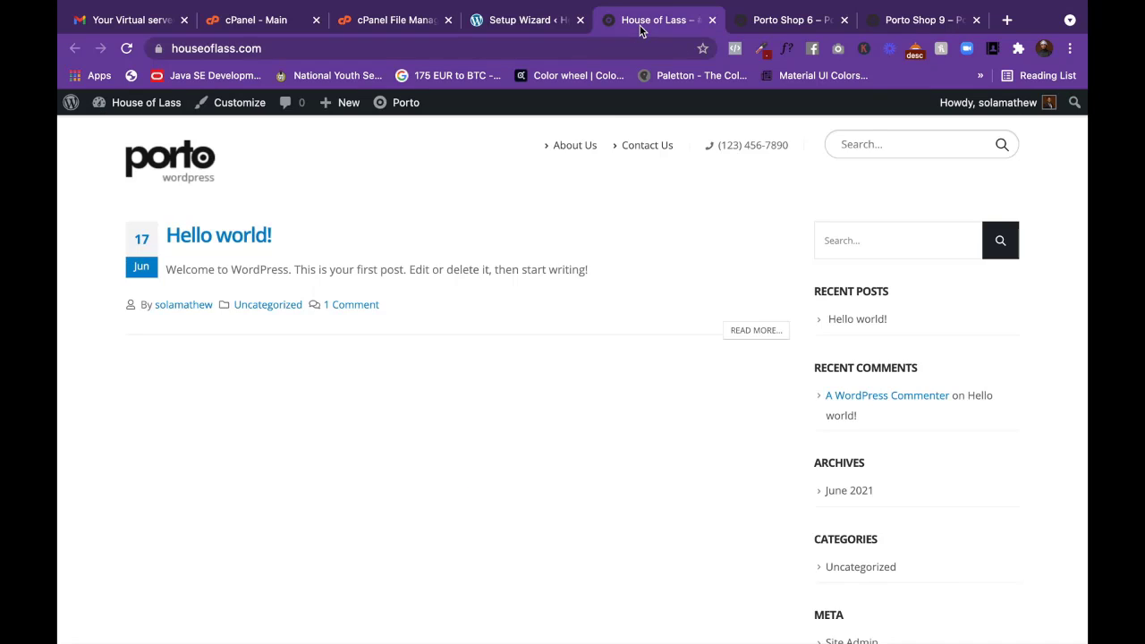
{"action": "right_click", "coordinate": [560, 192]}
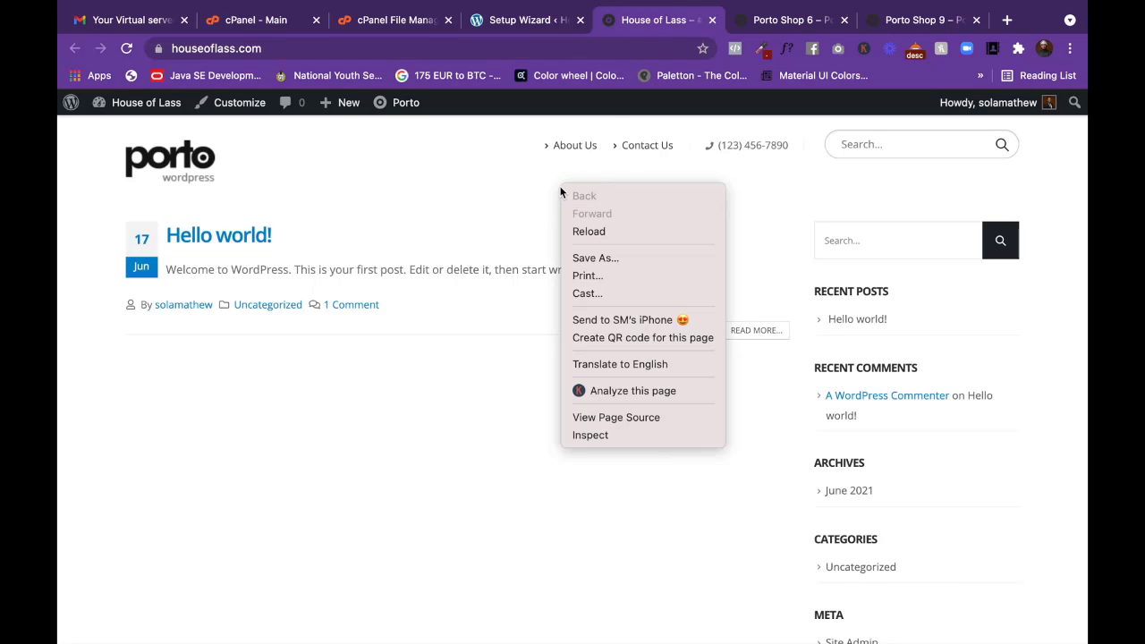
{"action": "left_click", "coordinate": [601, 232]}
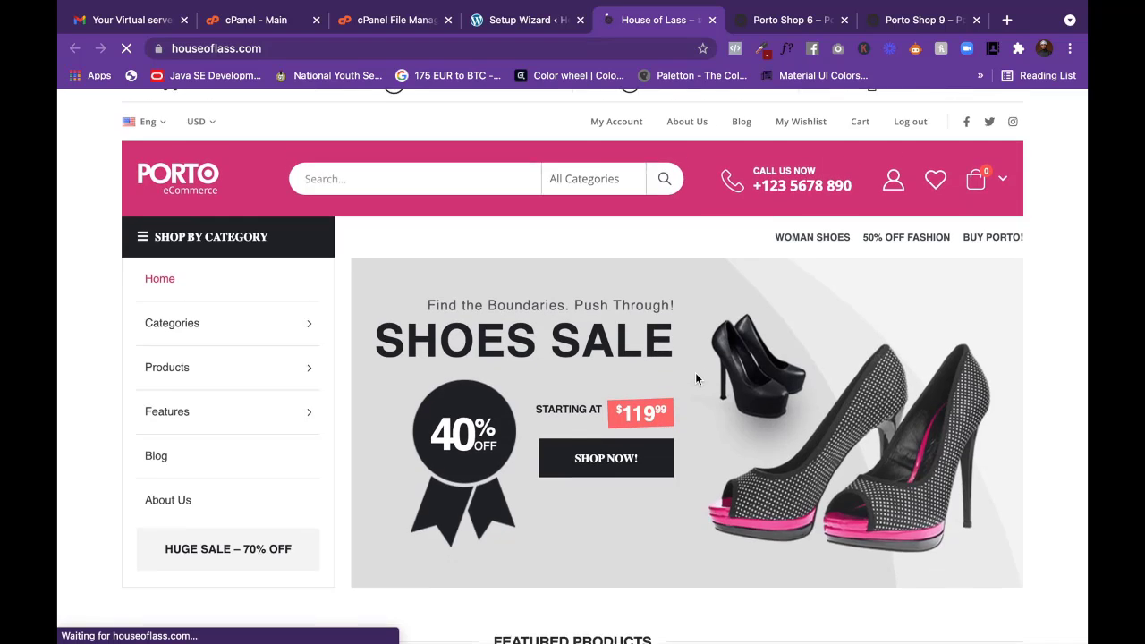
{"action": "scroll", "coordinate": [694, 372], "scroll_direction": "down", "scroll_amount": 6}
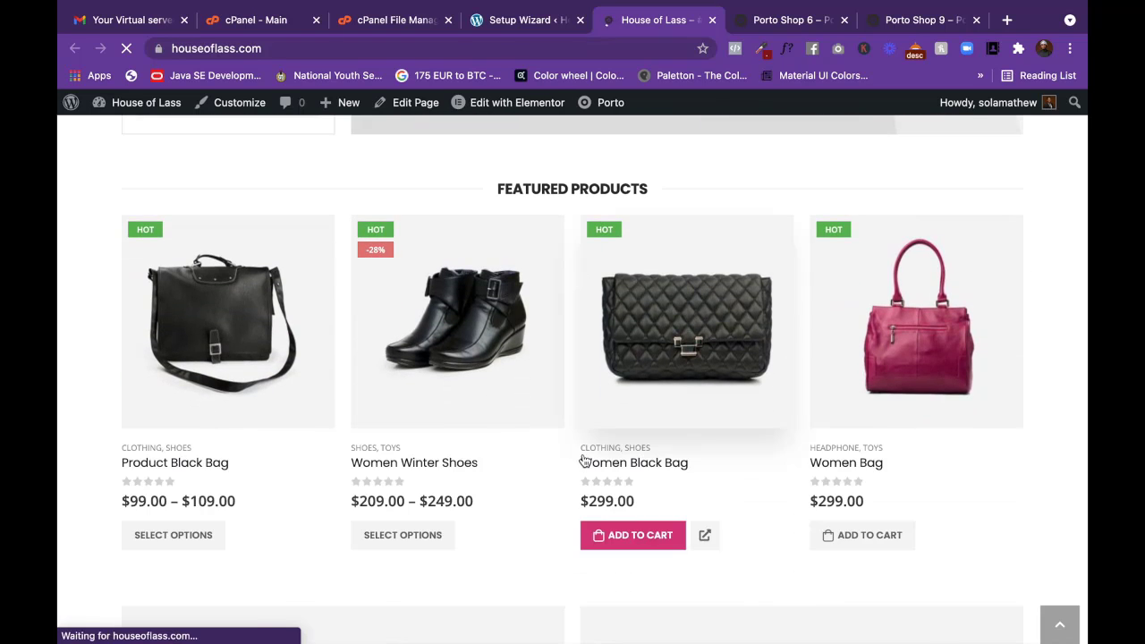
{"action": "scroll", "coordinate": [572, 429], "scroll_direction": "down", "scroll_amount": 4}
From the setup wizard, open the finished site, close the duplicate tab, and browse the storefront.
{"action": "left_click", "coordinate": [521, 33]}
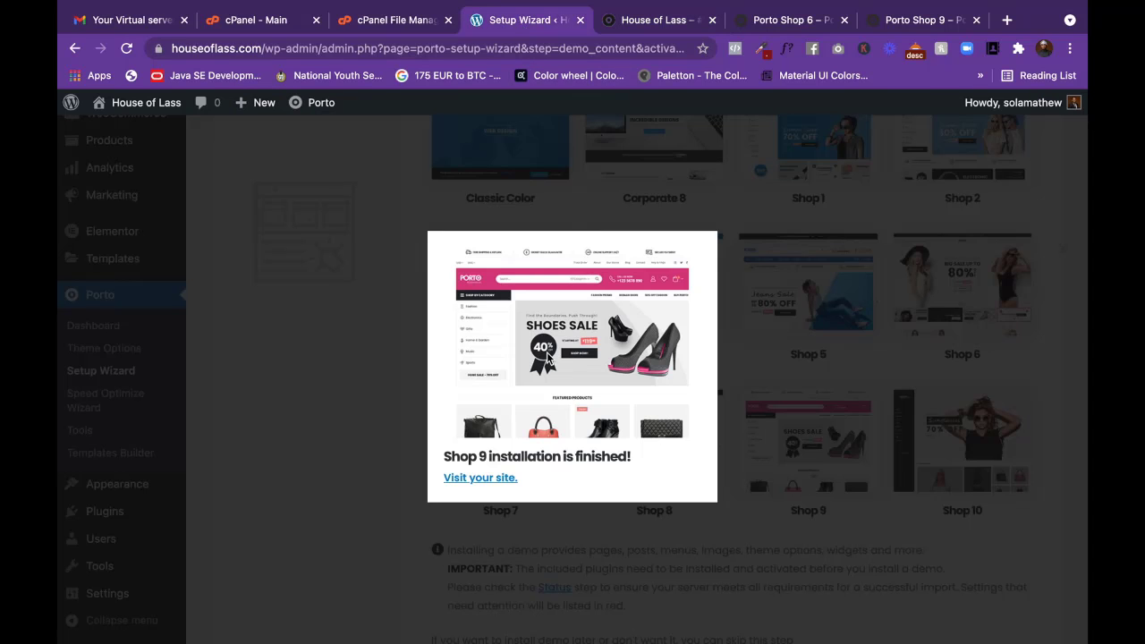
{"action": "left_click", "coordinate": [494, 475]}
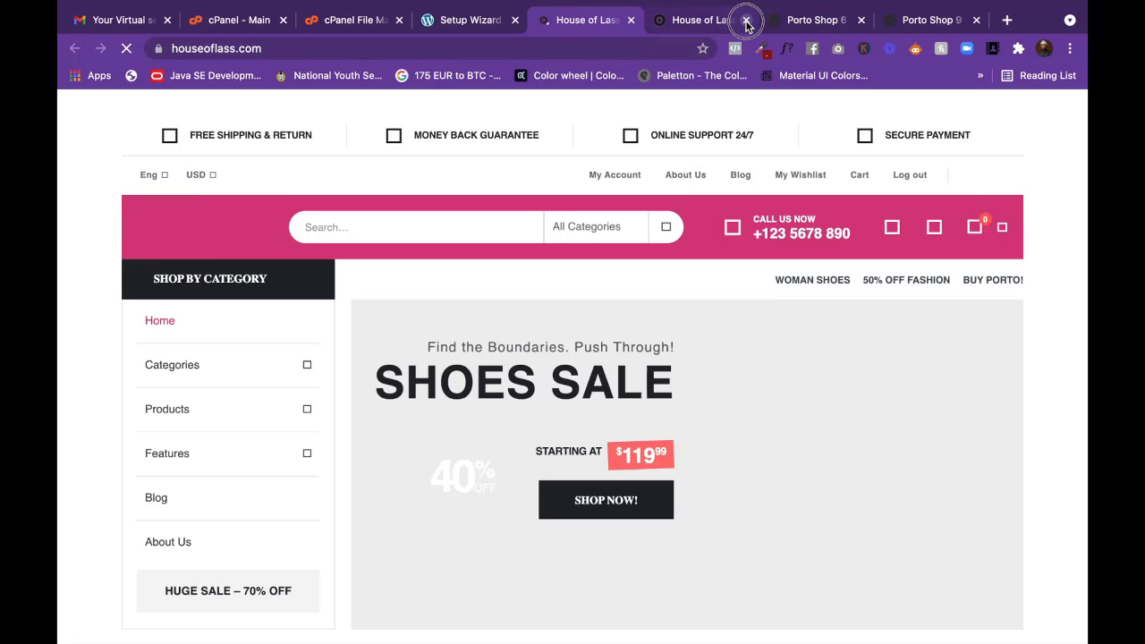
{"action": "left_click", "coordinate": [746, 20]}
{"action": "scroll", "coordinate": [624, 358], "scroll_direction": "down", "scroll_amount": 5}
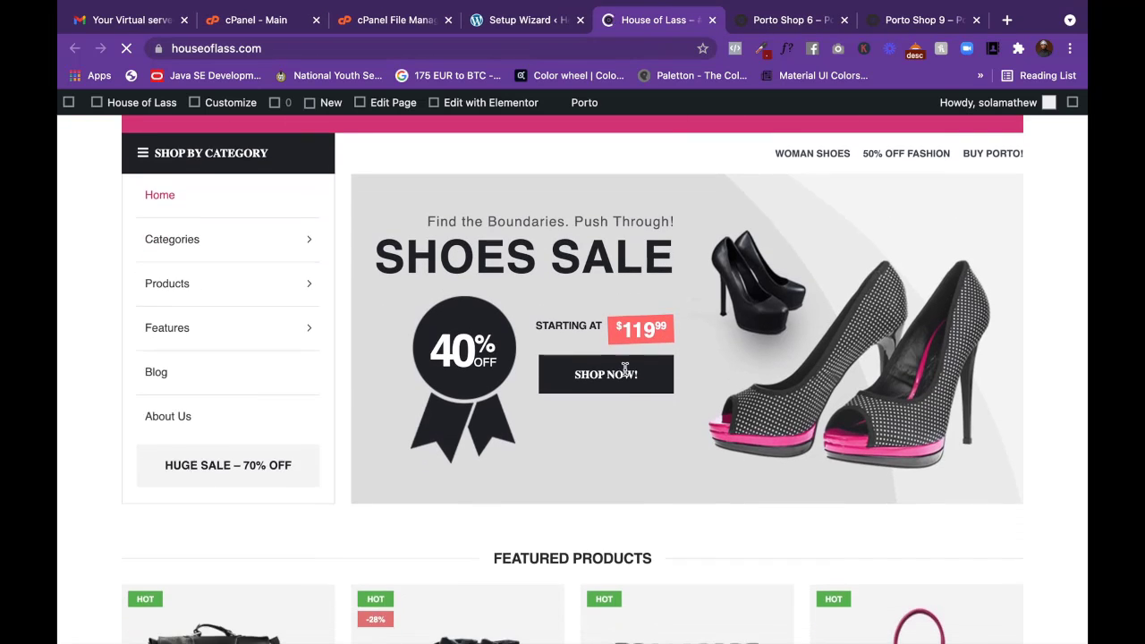
{"action": "scroll", "coordinate": [703, 361], "scroll_direction": "down", "scroll_amount": 10}
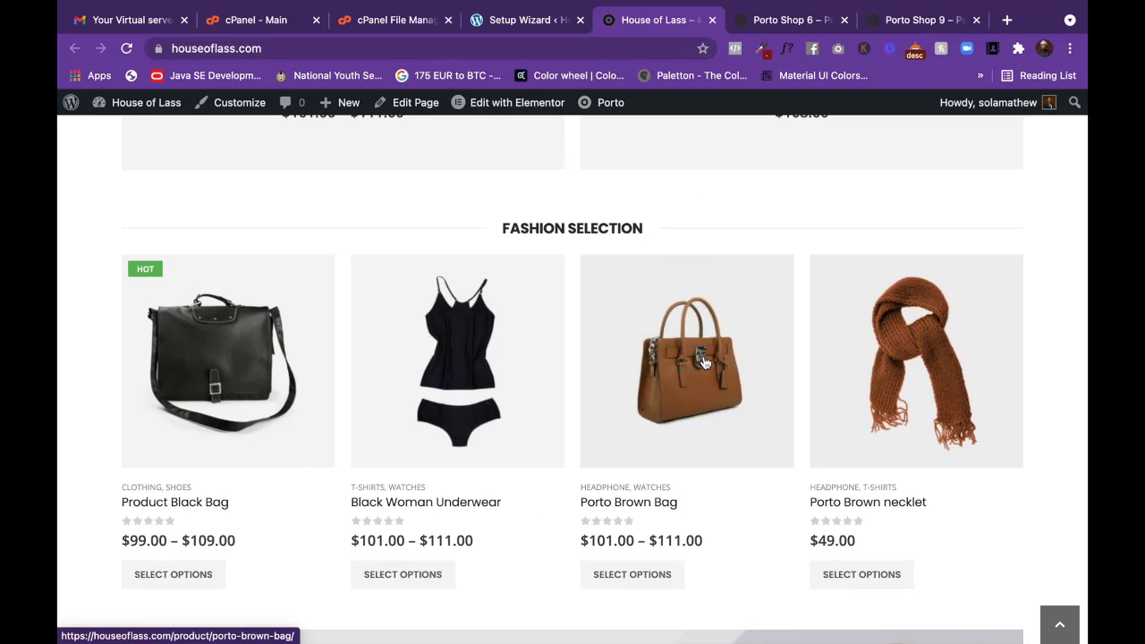
{"action": "scroll", "coordinate": [704, 362], "scroll_direction": "down", "scroll_amount": 2}
{"action": "scroll", "coordinate": [705, 362], "scroll_direction": "down", "scroll_amount": 6}
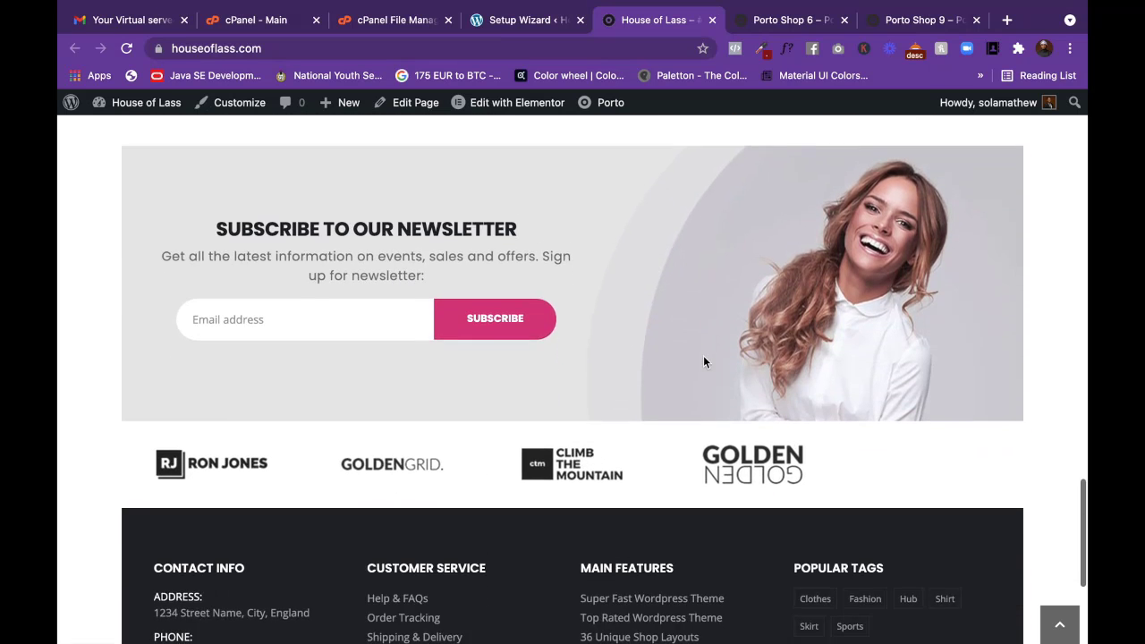
{"action": "scroll", "coordinate": [703, 360], "scroll_direction": "up", "scroll_amount": 20}
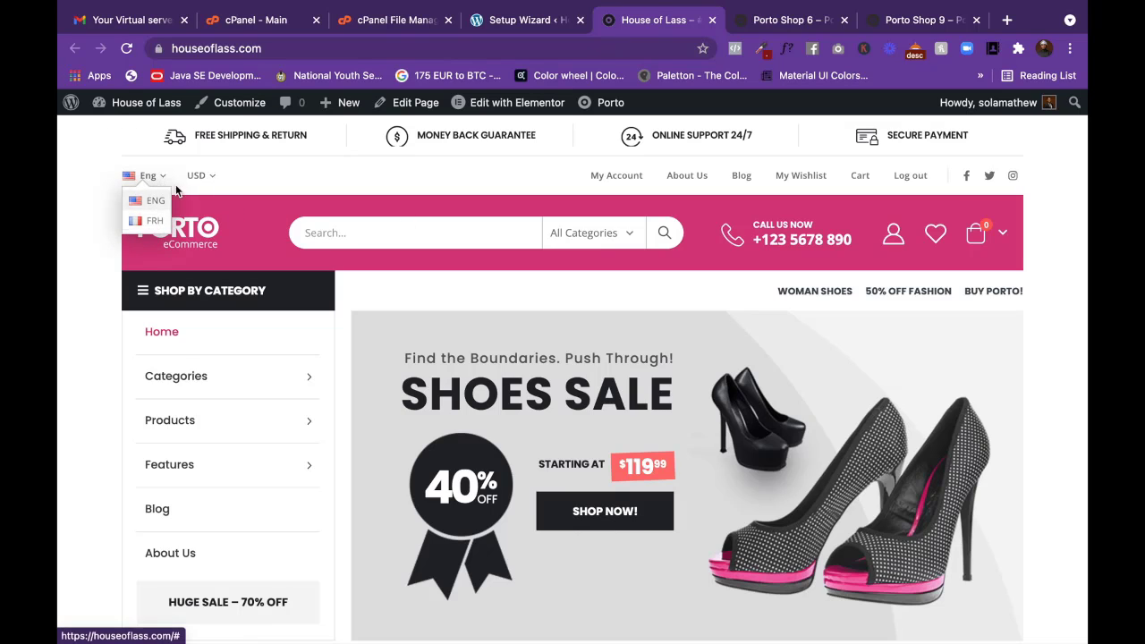
{"action": "mouse_move", "coordinate": [210, 181]}
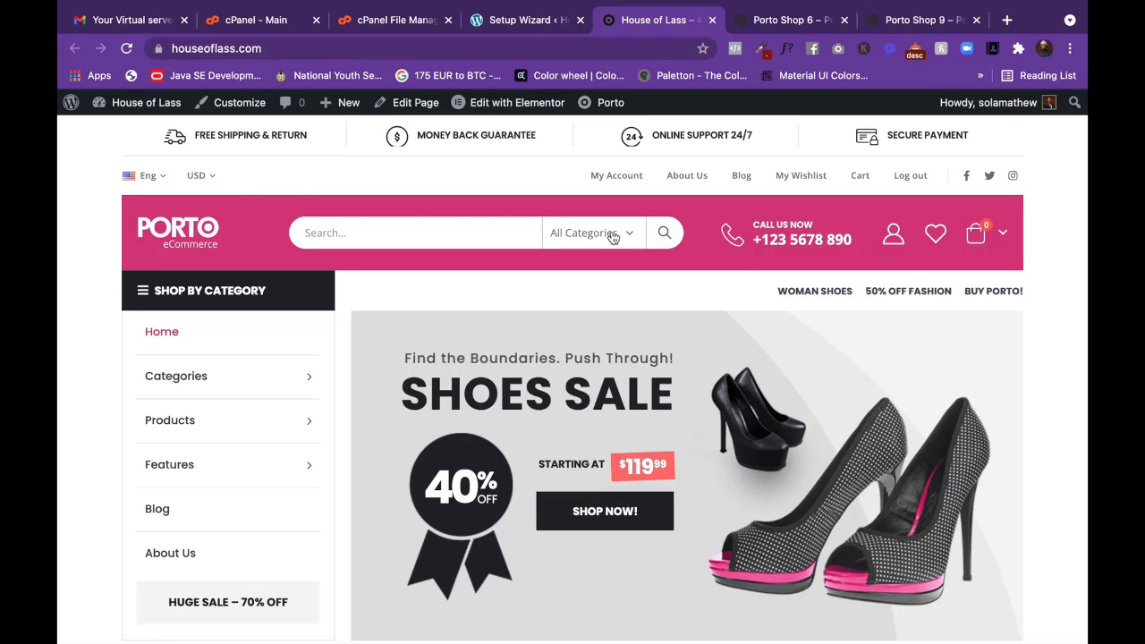
{"action": "scroll", "coordinate": [741, 397], "scroll_direction": "down", "scroll_amount": 5}
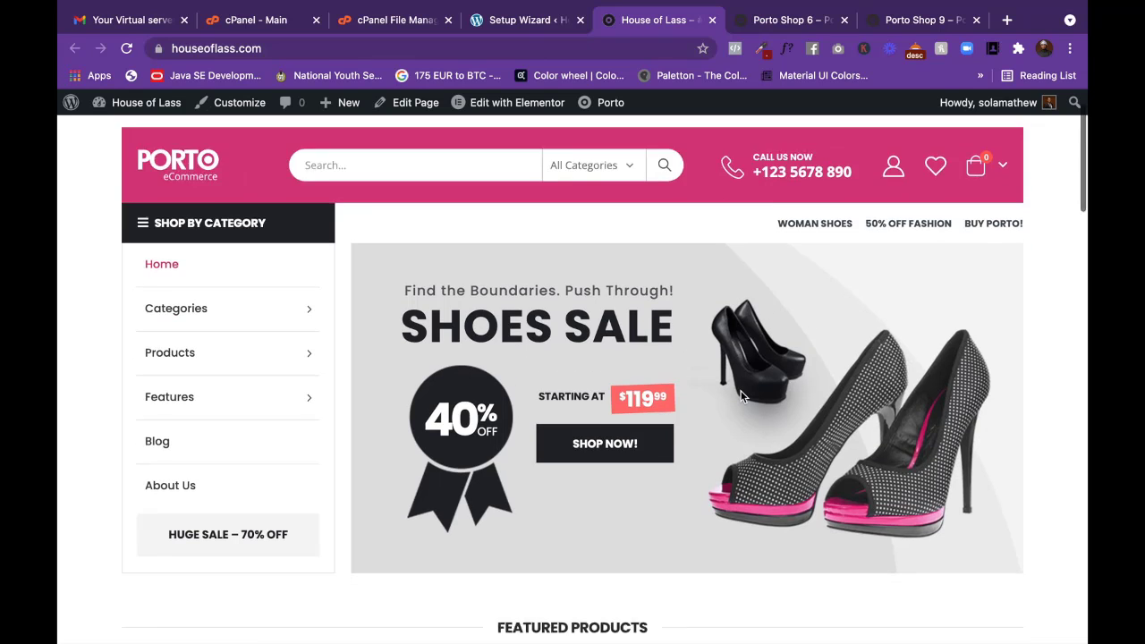
Dismiss the 'Shop 9 installation is finished!' notice, go to the admin Dashboard, then view the Shop 6 demo.
{"action": "left_click", "coordinate": [528, 19]}
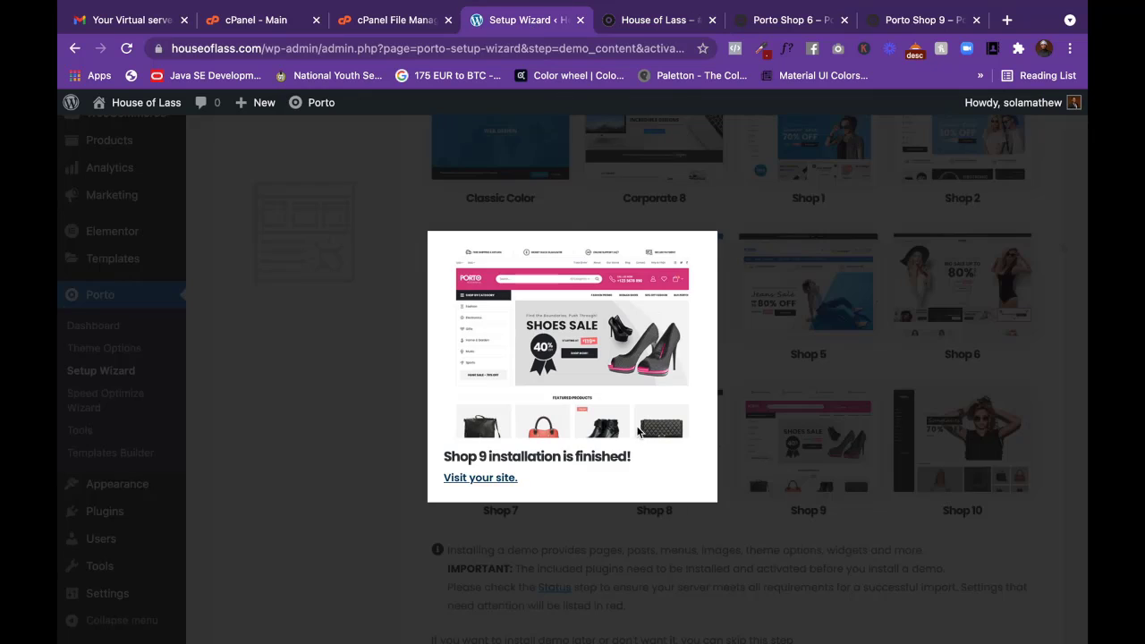
{"action": "left_click", "coordinate": [749, 217]}
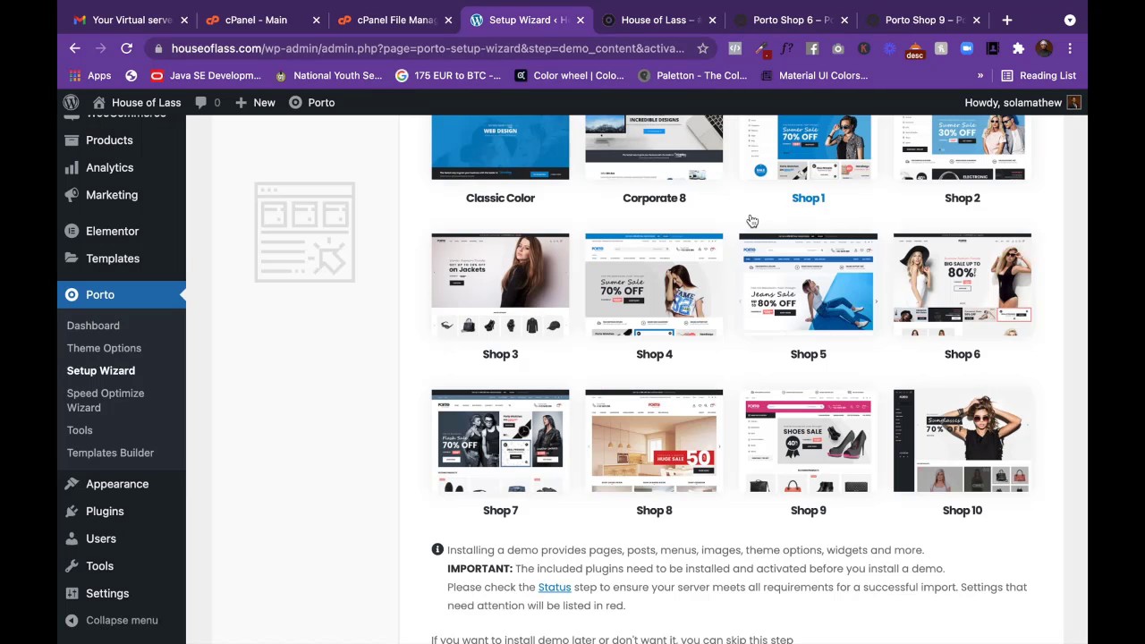
{"action": "scroll", "coordinate": [340, 335], "scroll_direction": "up", "scroll_amount": 1}
{"action": "scroll", "coordinate": [339, 338], "scroll_direction": "up", "scroll_amount": 5}
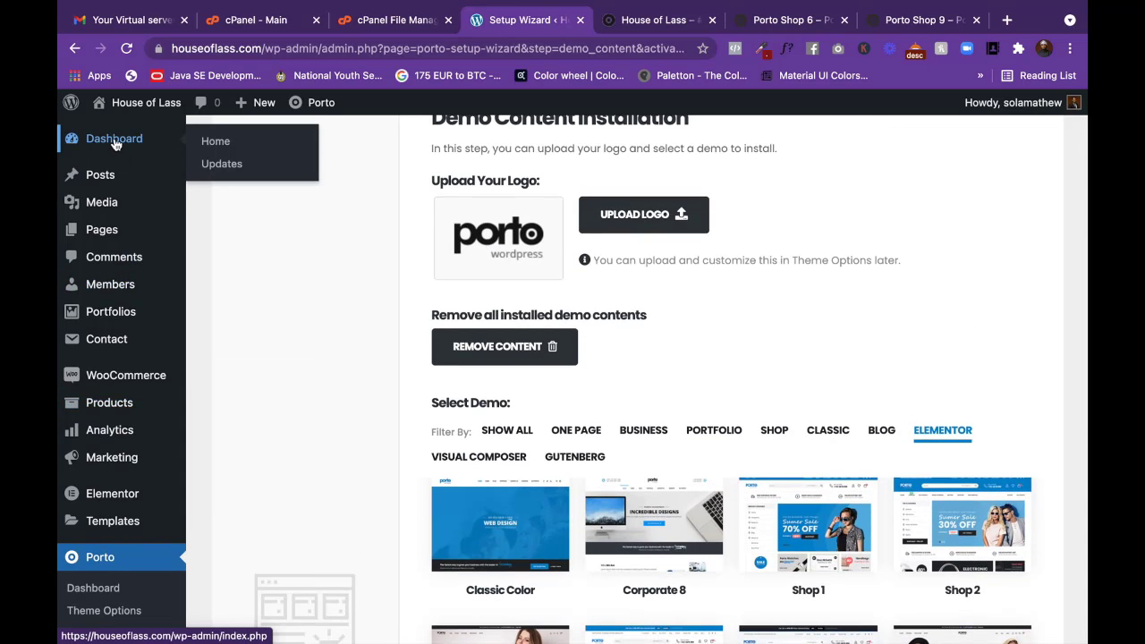
{"action": "left_click", "coordinate": [111, 142]}
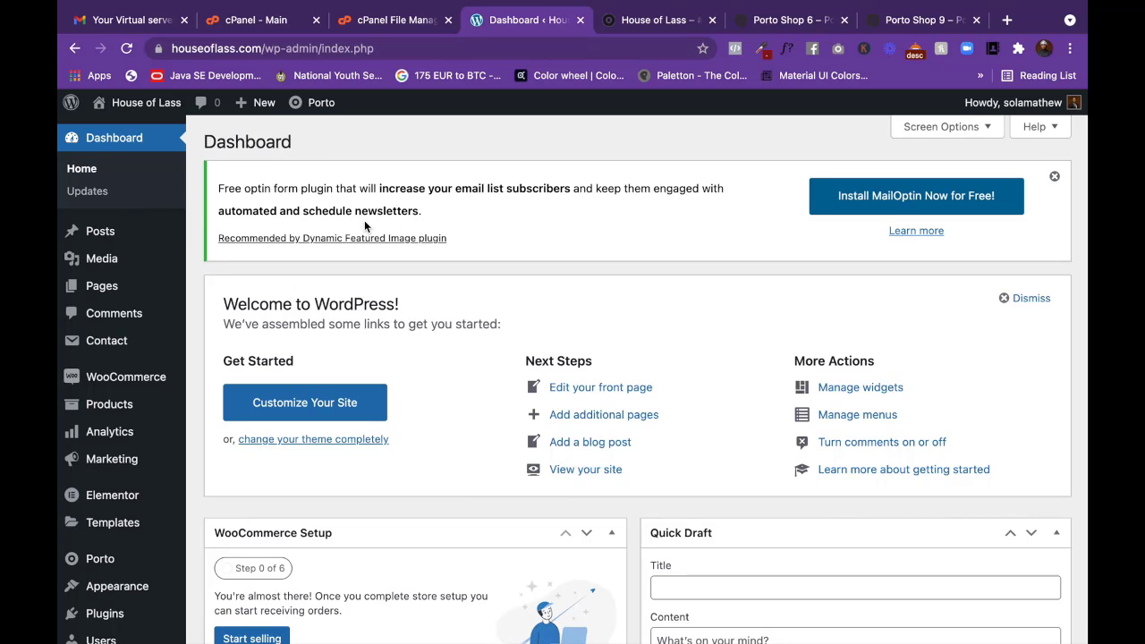
{"action": "left_click", "coordinate": [778, 27]}
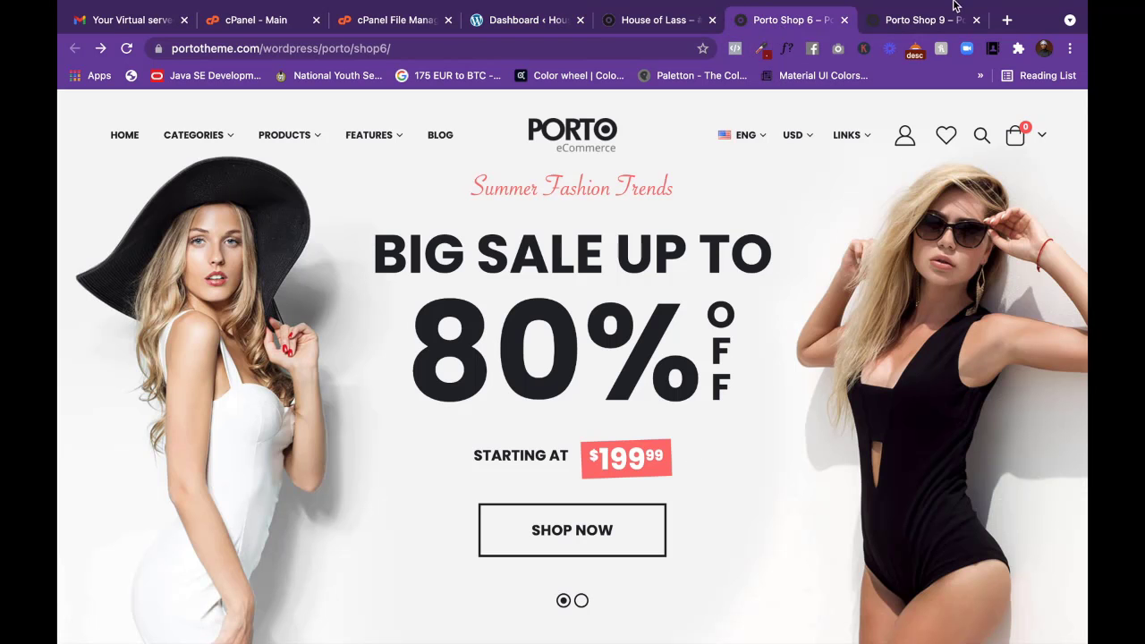
Reload and browse the Porto Shop 9 demo, close its newsletter popup, then return to the WordPress Dashboard.
{"action": "left_click", "coordinate": [930, 27]}
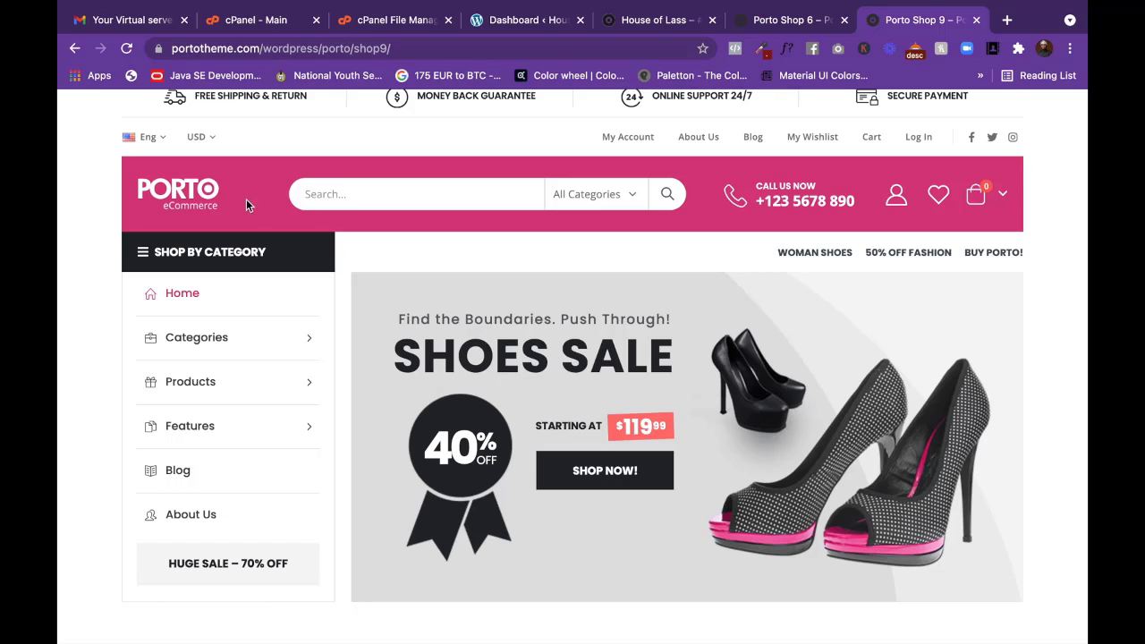
{"action": "left_click", "coordinate": [126, 50]}
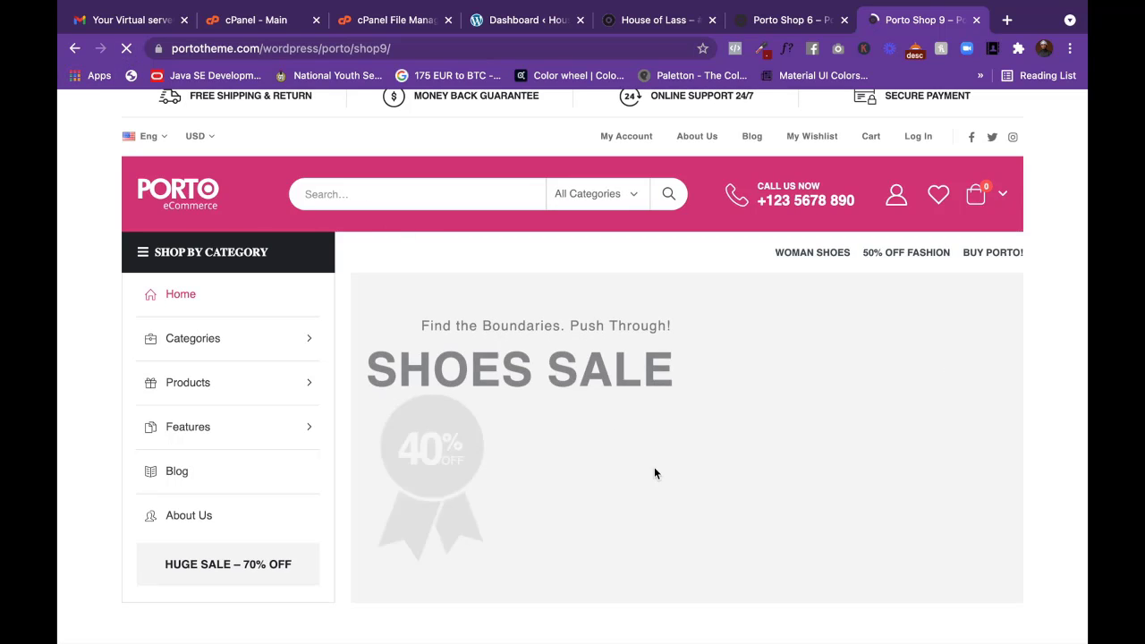
{"action": "scroll", "coordinate": [726, 411], "scroll_direction": "down", "scroll_amount": 10}
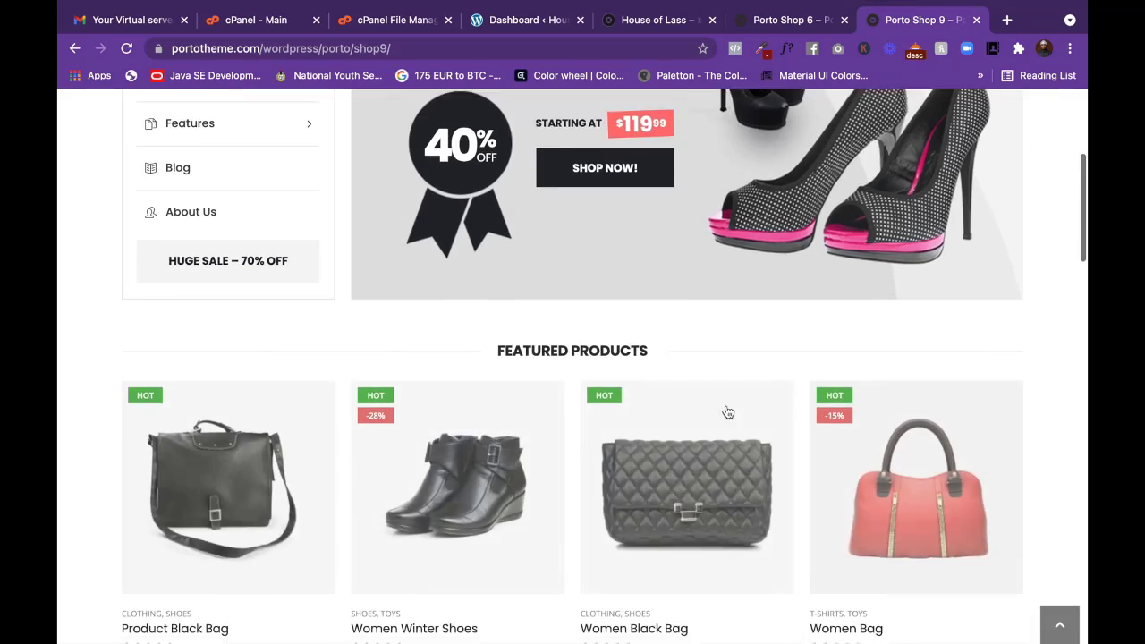
{"action": "scroll", "coordinate": [725, 405], "scroll_direction": "down", "scroll_amount": 3}
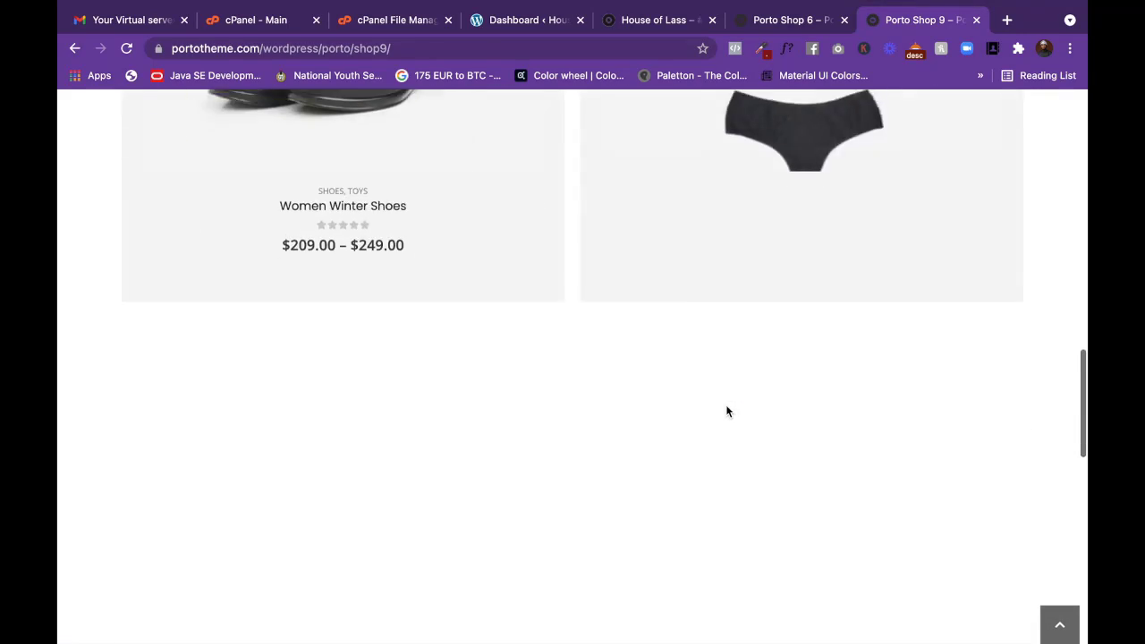
{"action": "scroll", "coordinate": [725, 407], "scroll_direction": "up", "scroll_amount": 15}
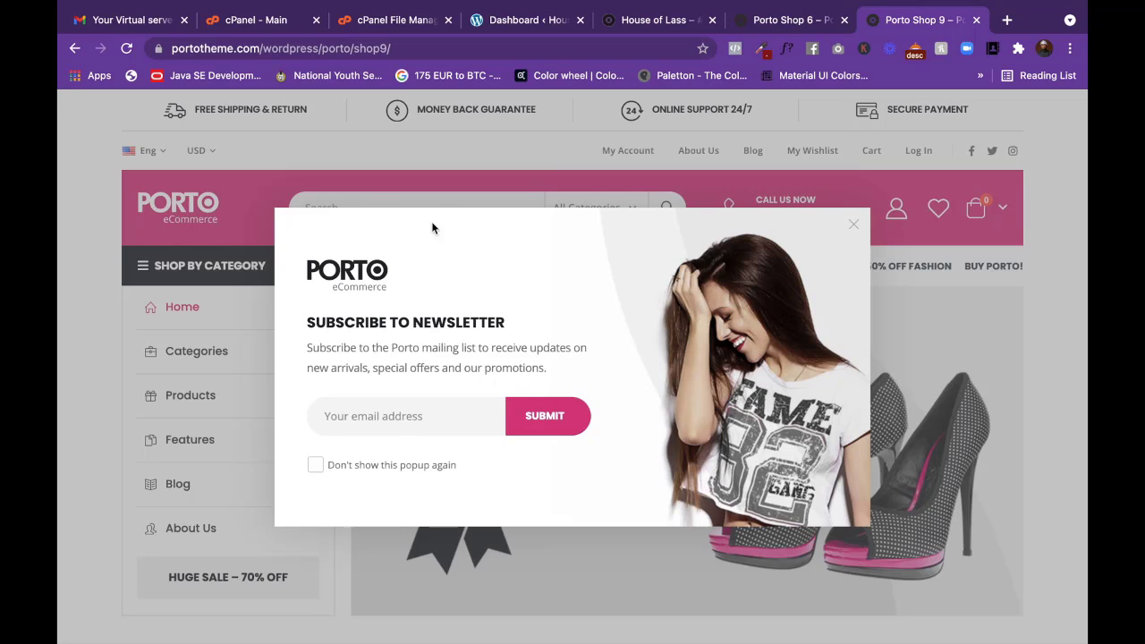
{"action": "left_click", "coordinate": [854, 225]}
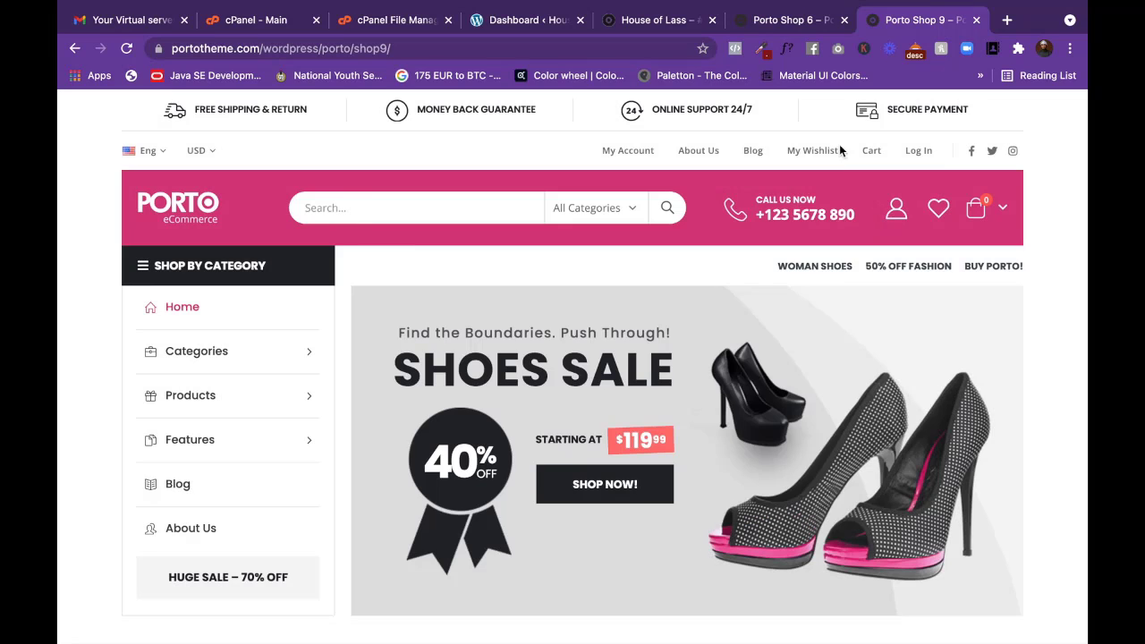
{"action": "left_click", "coordinate": [792, 20]}
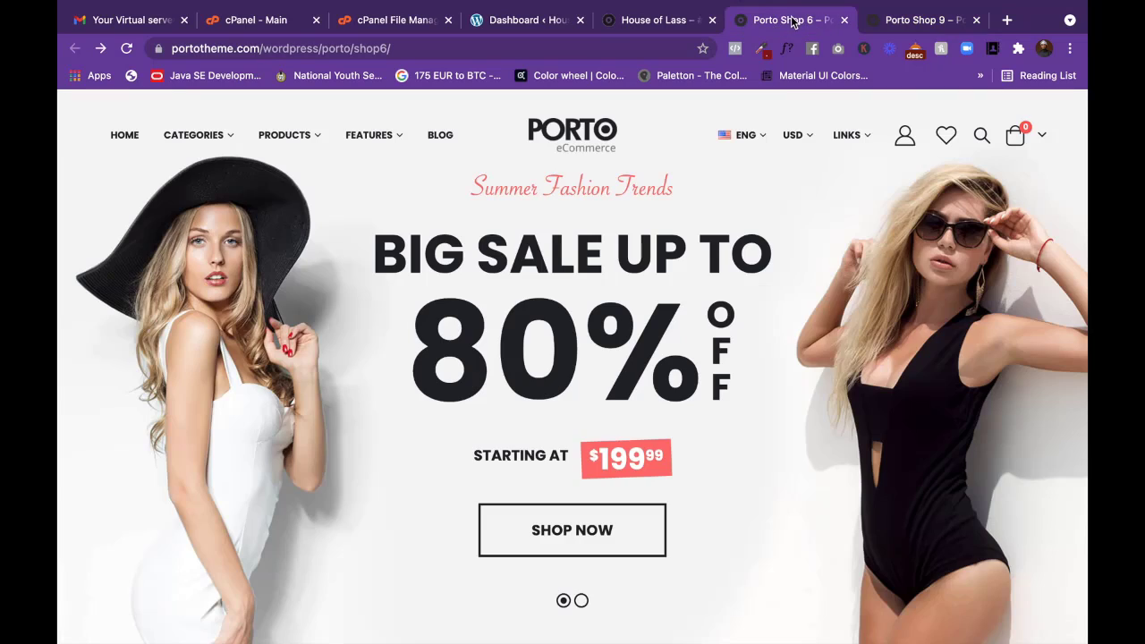
{"action": "left_click", "coordinate": [646, 27]}
{"action": "left_click", "coordinate": [539, 27]}
Scroll the WordPress dashboard, then switch to the House of Lass storefront with Ctrl+Tab.
{"action": "scroll", "coordinate": [565, 439], "scroll_direction": "down", "scroll_amount": 5}
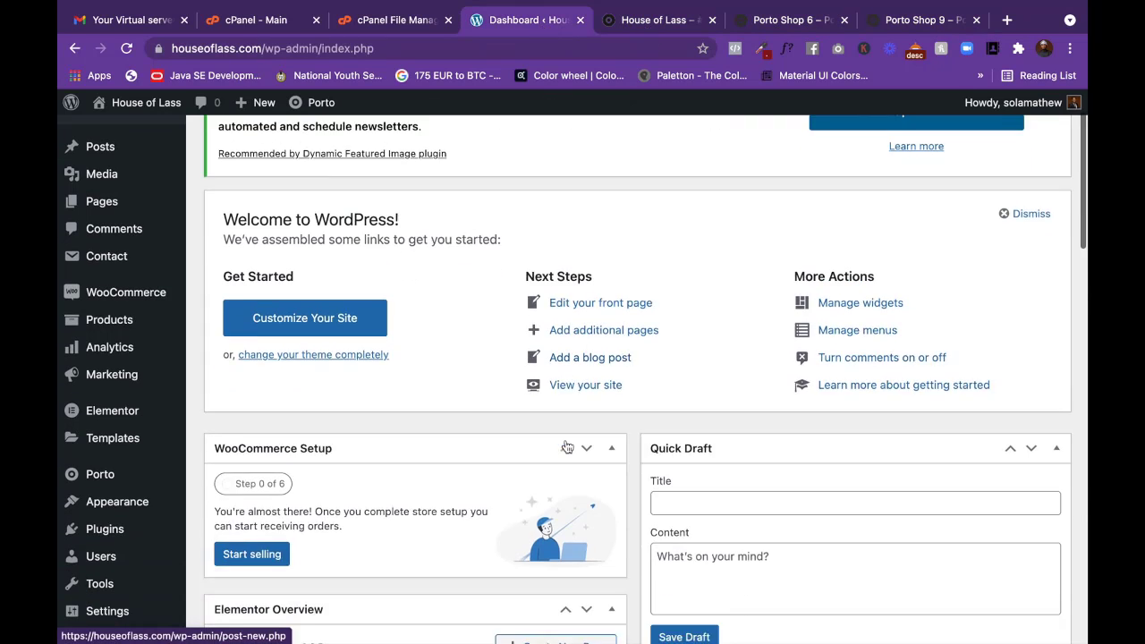
{"action": "scroll", "coordinate": [565, 445], "scroll_direction": "down", "scroll_amount": 10}
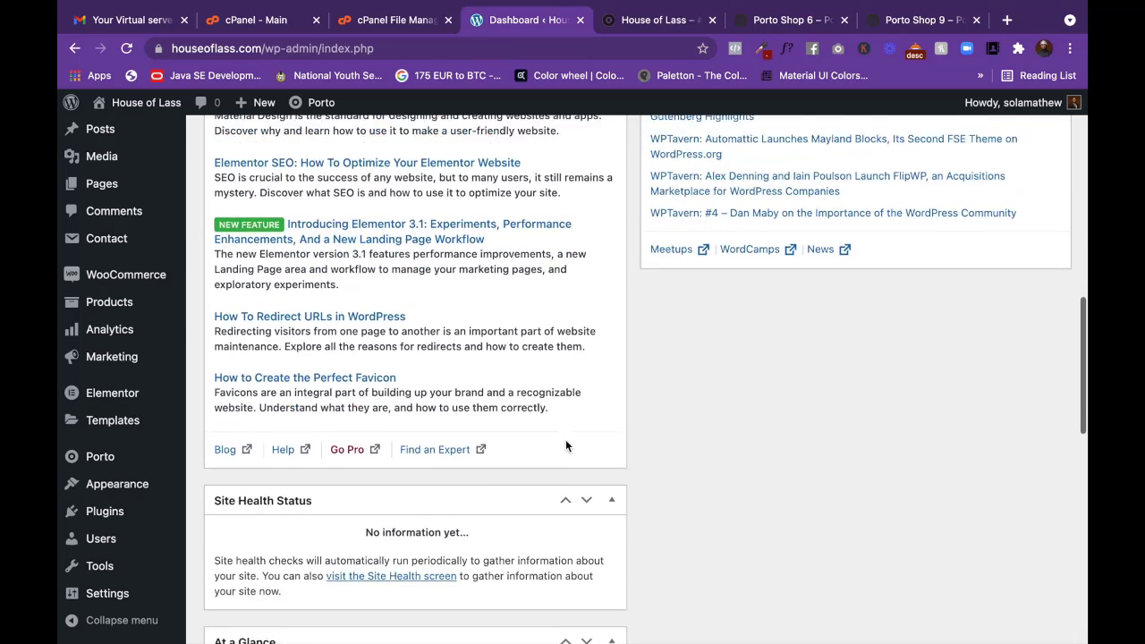
{"action": "scroll", "coordinate": [565, 439], "scroll_direction": "down", "scroll_amount": 3}
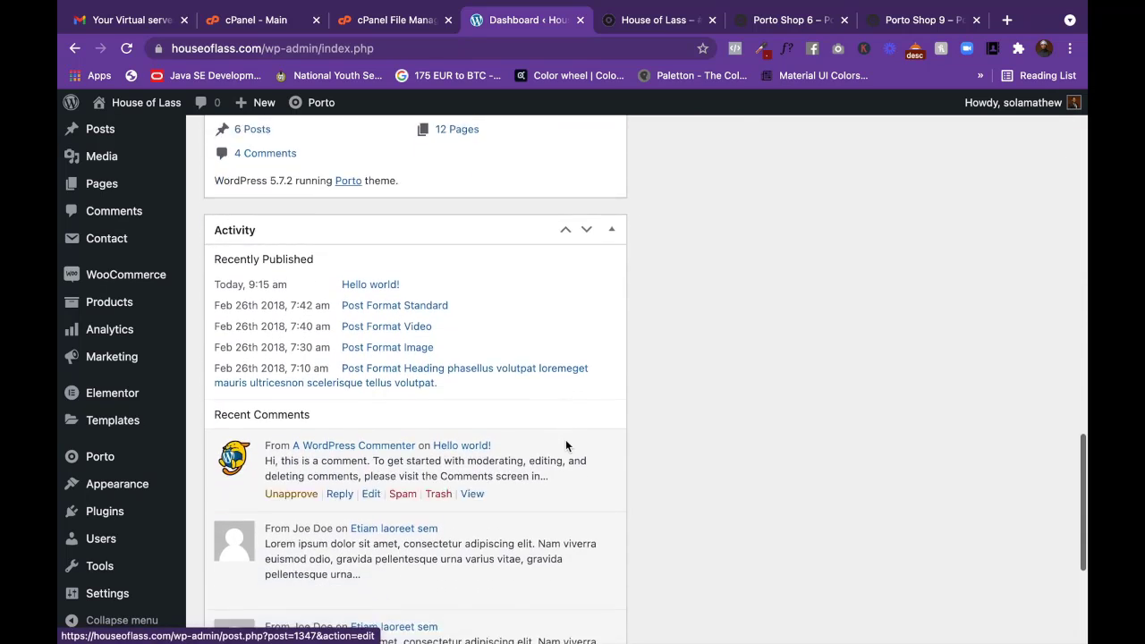
{"action": "key", "text": "ctrl+Tab"}
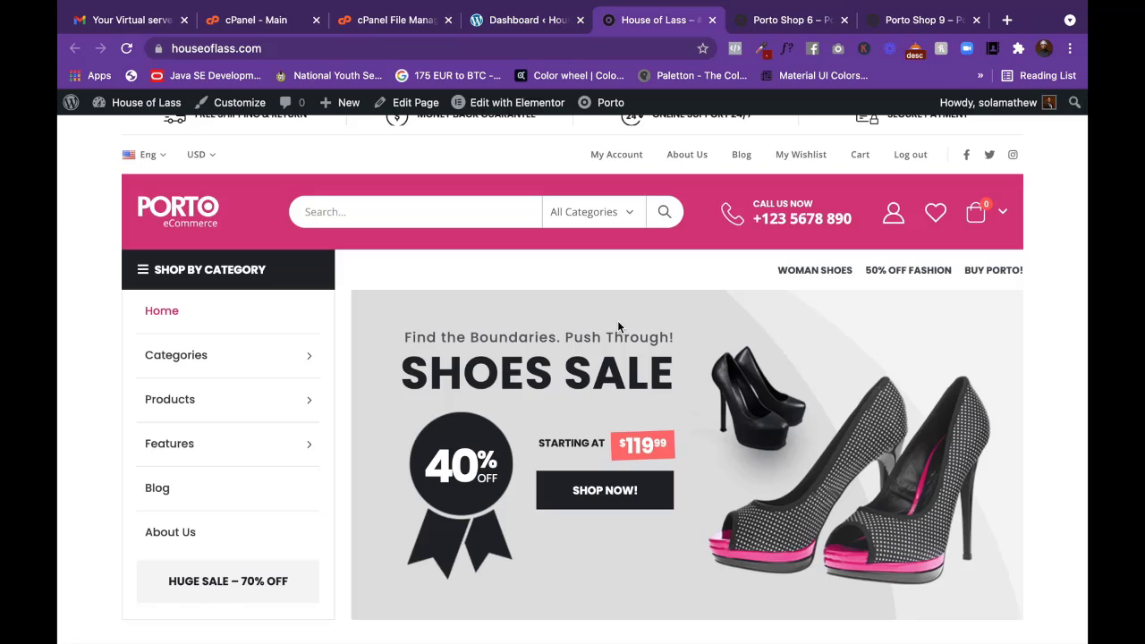
Scroll through the homepage's Shoes Sale banner, Featured Products, Best Sellers, New Arrival sections and footer.
{"action": "scroll", "coordinate": [617, 327], "scroll_direction": "down", "scroll_amount": 1}
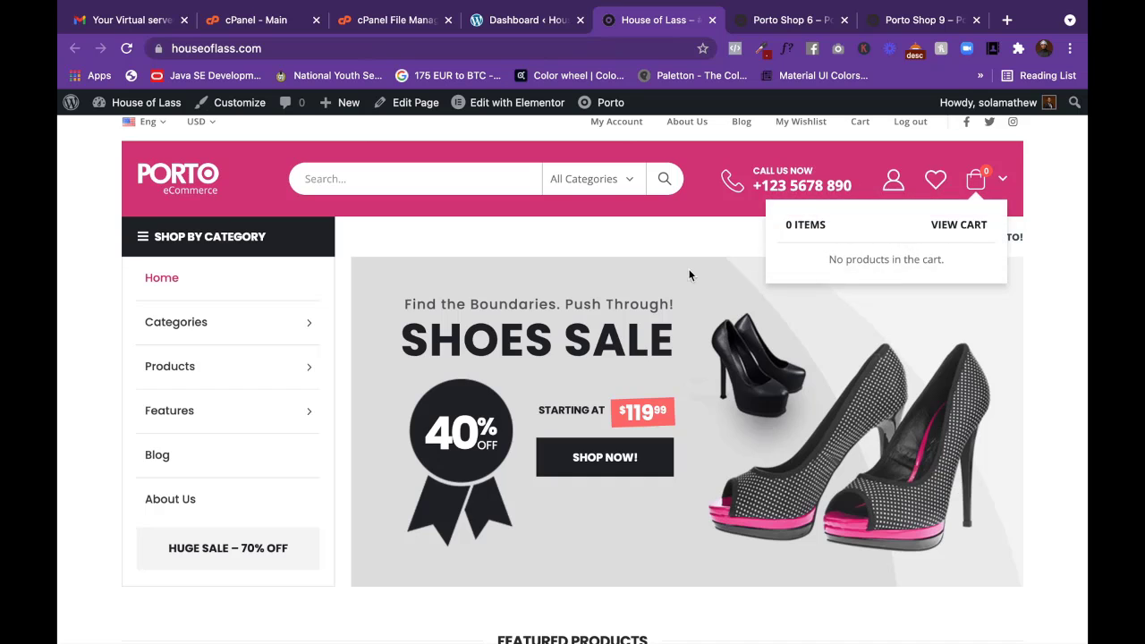
{"action": "scroll", "coordinate": [210, 373], "scroll_direction": "down", "scroll_amount": 5}
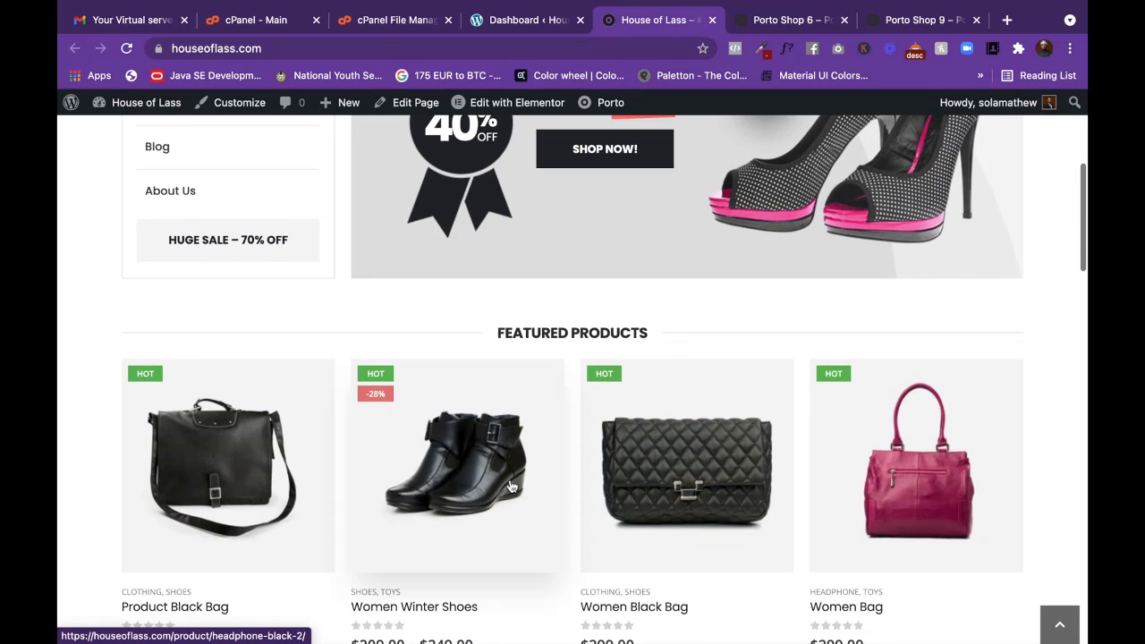
{"action": "scroll", "coordinate": [572, 429], "scroll_direction": "down", "scroll_amount": 2}
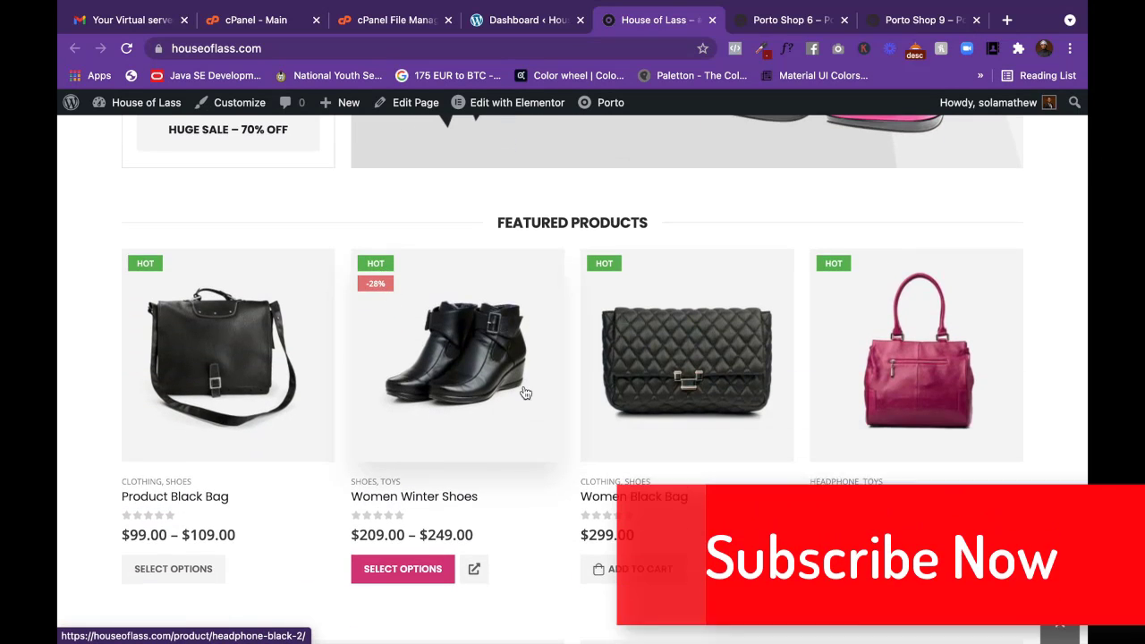
{"action": "scroll", "coordinate": [526, 424], "scroll_direction": "down", "scroll_amount": 5}
{"action": "scroll", "coordinate": [530, 424], "scroll_direction": "down", "scroll_amount": 10}
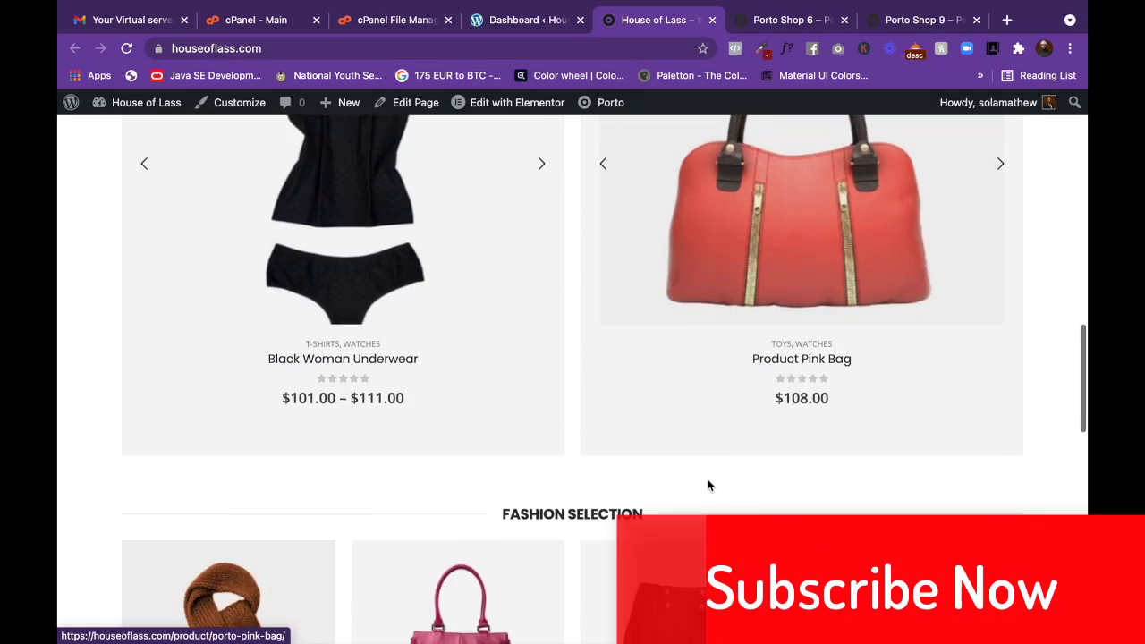
{"action": "scroll", "coordinate": [707, 485], "scroll_direction": "down", "scroll_amount": 6}
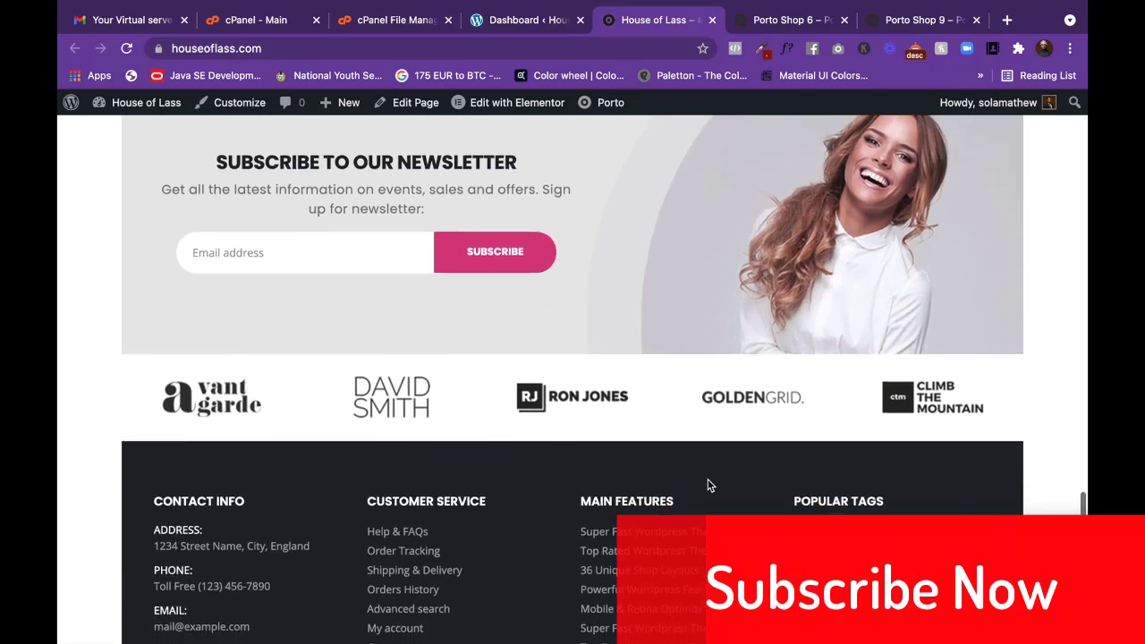
{"action": "scroll", "coordinate": [707, 484], "scroll_direction": "down", "scroll_amount": 1}
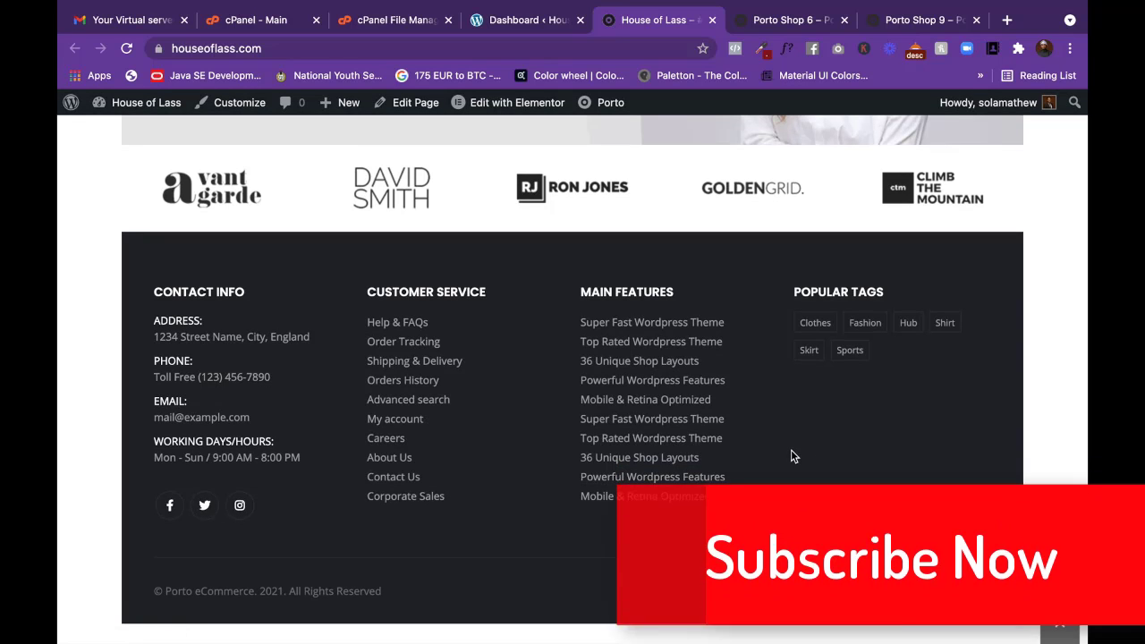
{"action": "scroll", "coordinate": [790, 456], "scroll_direction": "up", "scroll_amount": 5}
{"action": "scroll", "coordinate": [790, 452], "scroll_direction": "up", "scroll_amount": 15}
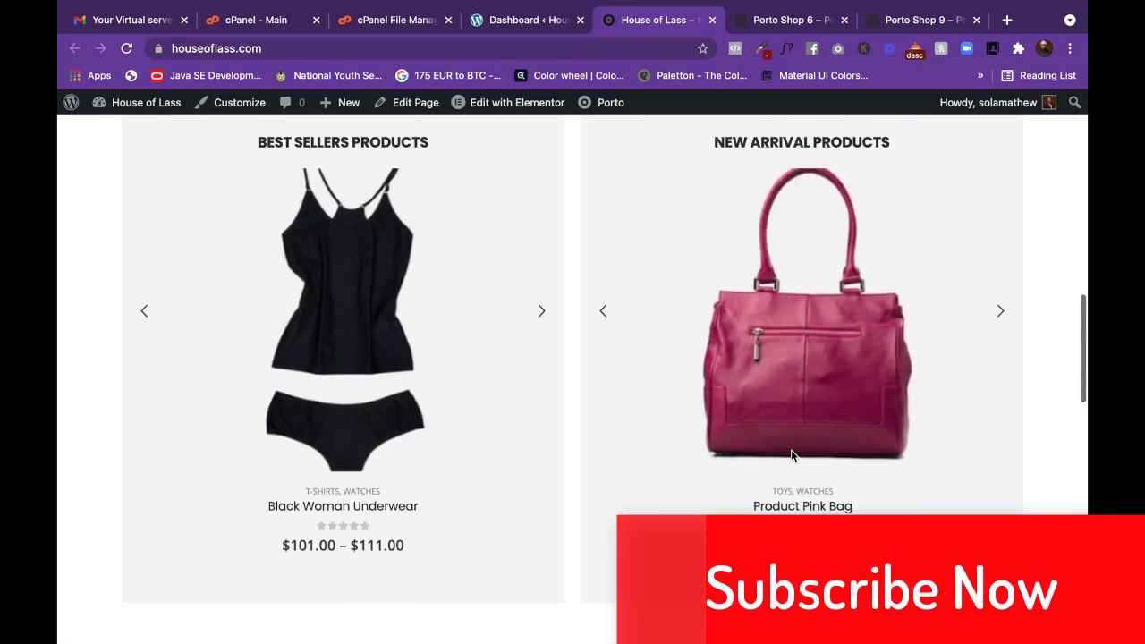